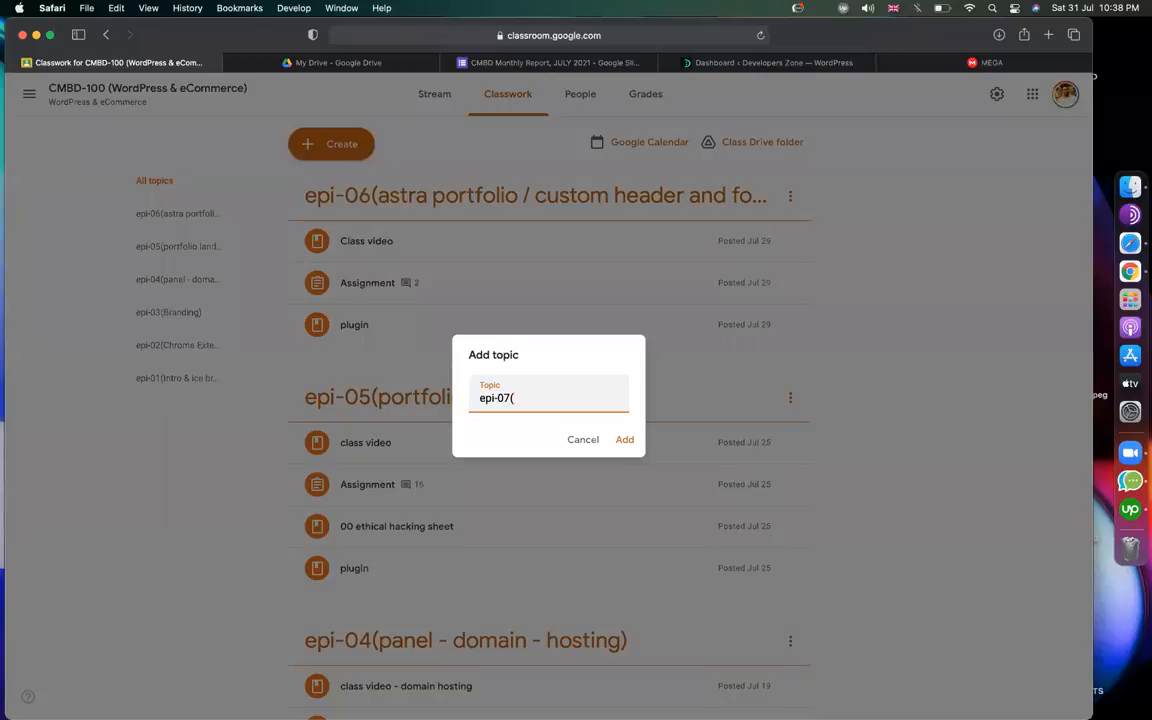
Add the class topic 'epi-07(Elfsight Master bank plugins)' above epi-06 on the Classwork page.
{"action": "key", "text": "XF86AudioRaiseVolume"}
{"action": "type", "text": "E"}
{"action": "type", "text": "lfsight "}
{"action": "type", "text": "Master bank"}
{"action": "type", "text": " plugins)"}
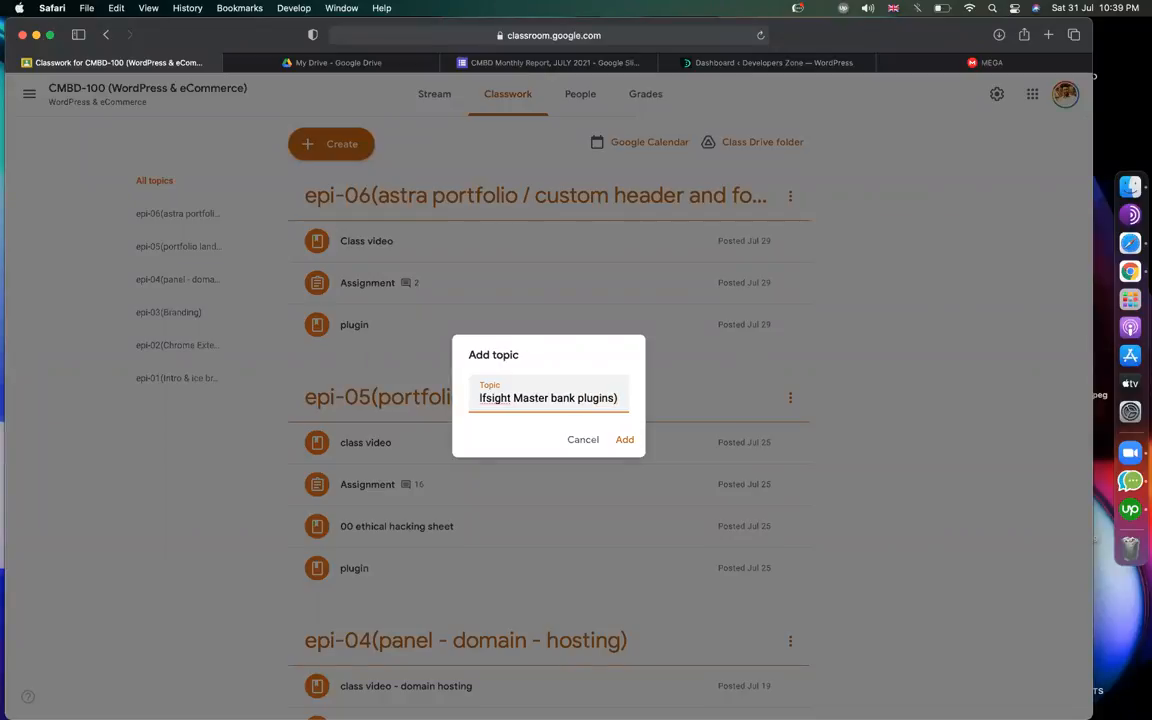
{"action": "left_click", "coordinate": [623, 440]}
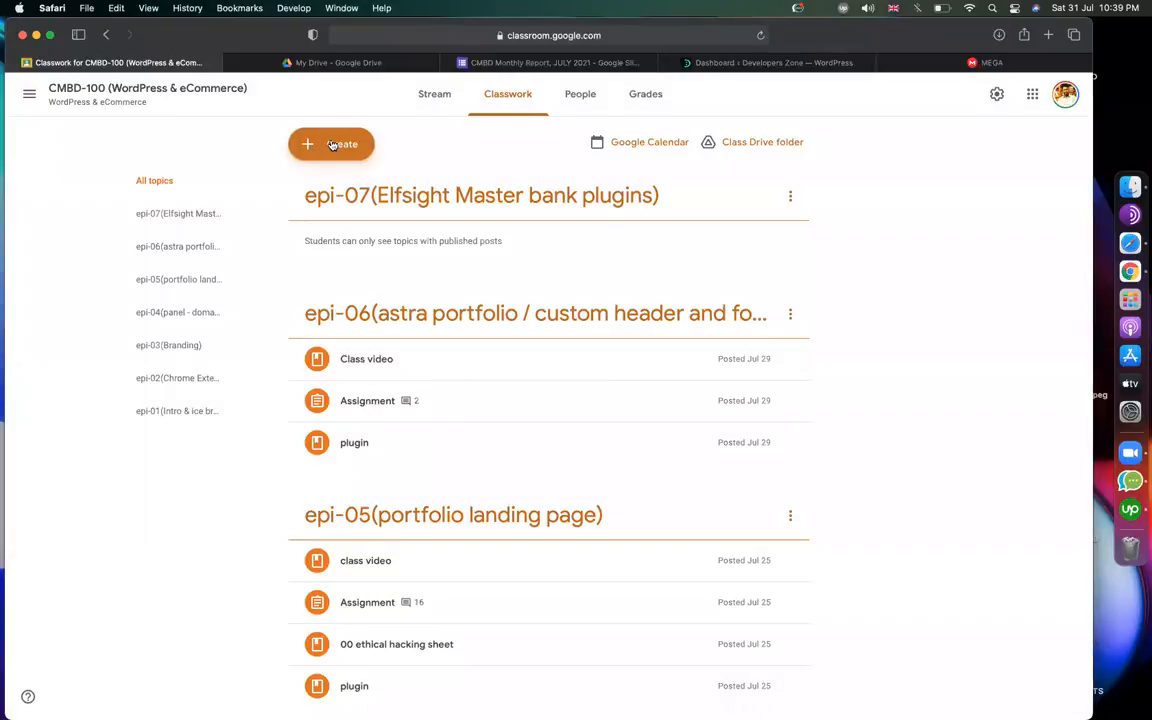
{"action": "left_click", "coordinate": [305, 140]}
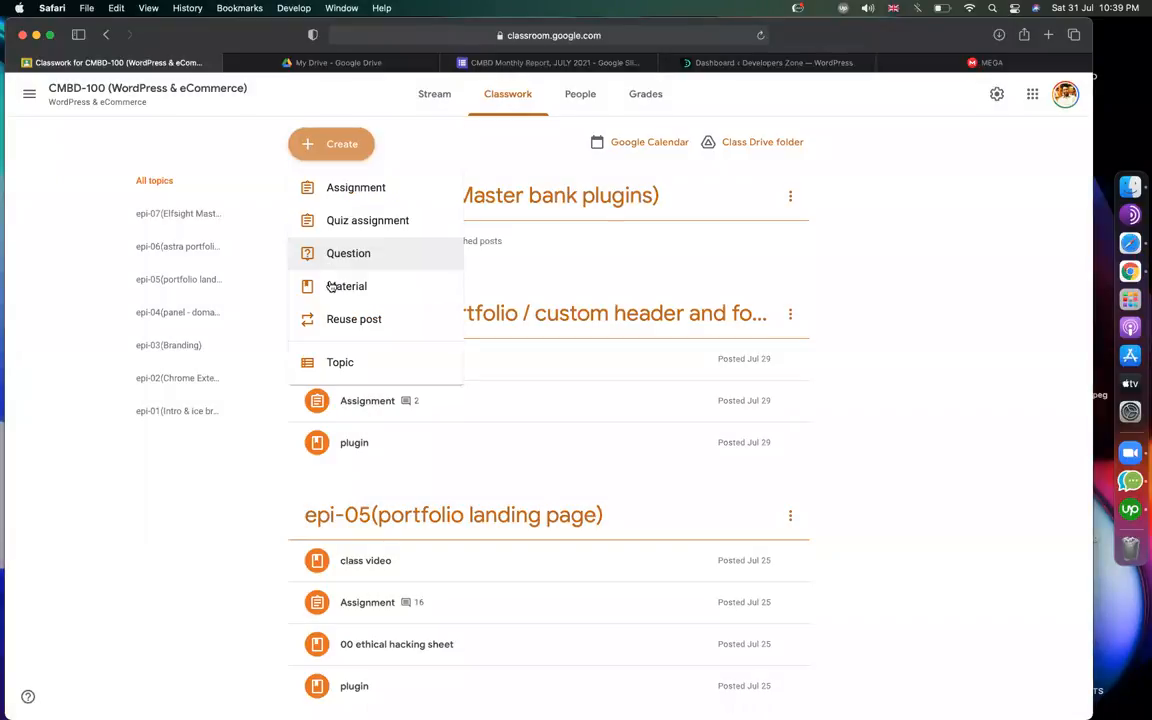
Post a 'get all plugins' material with the MEGA folder link under topic epi-07.
{"action": "left_click", "coordinate": [331, 287]}
{"action": "type", "text": "get all plugins"}
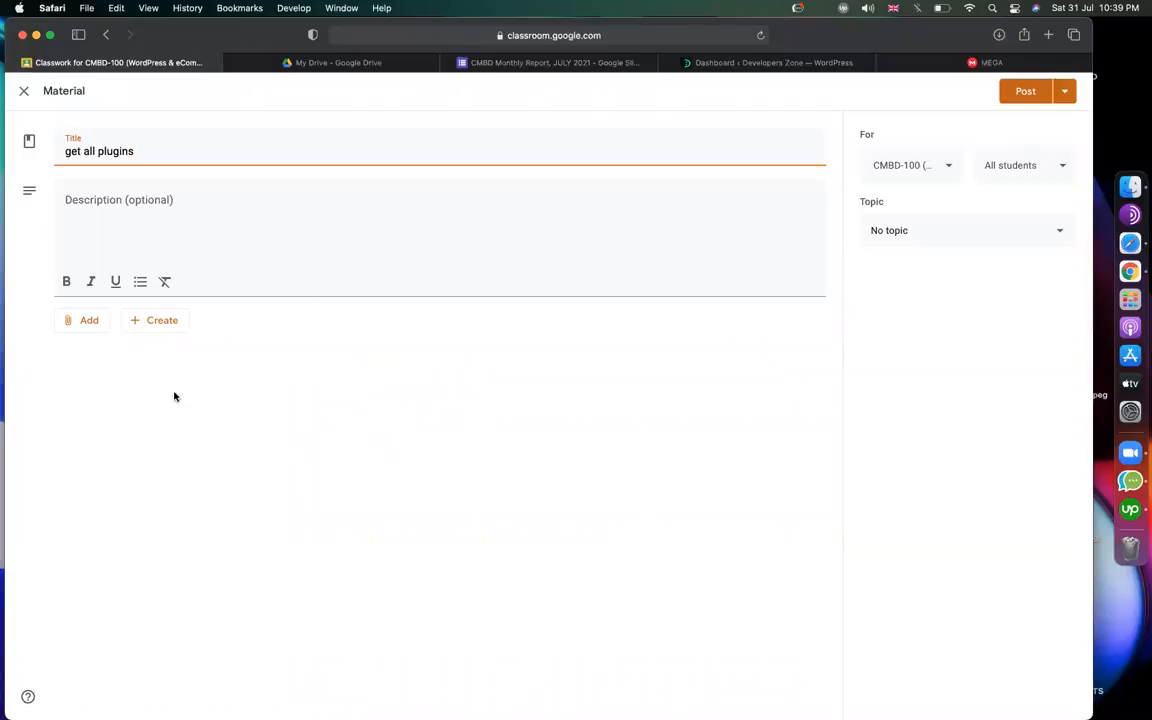
{"action": "left_click", "coordinate": [90, 322]}
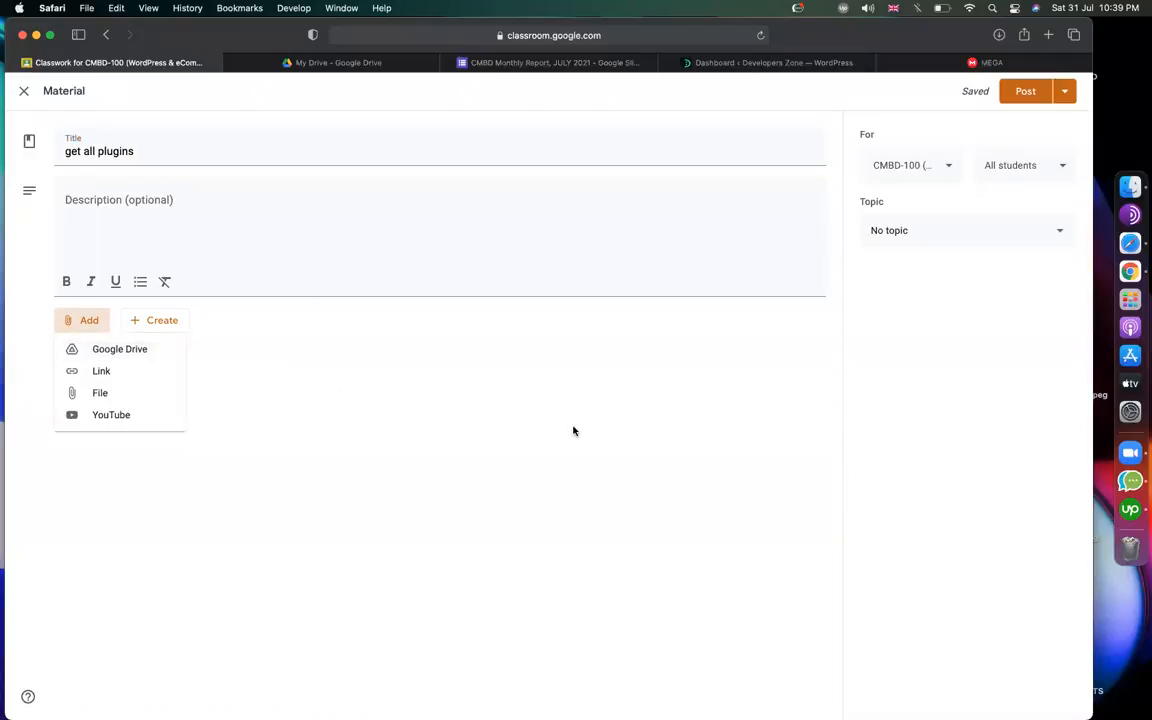
{"action": "left_click", "coordinate": [153, 371]}
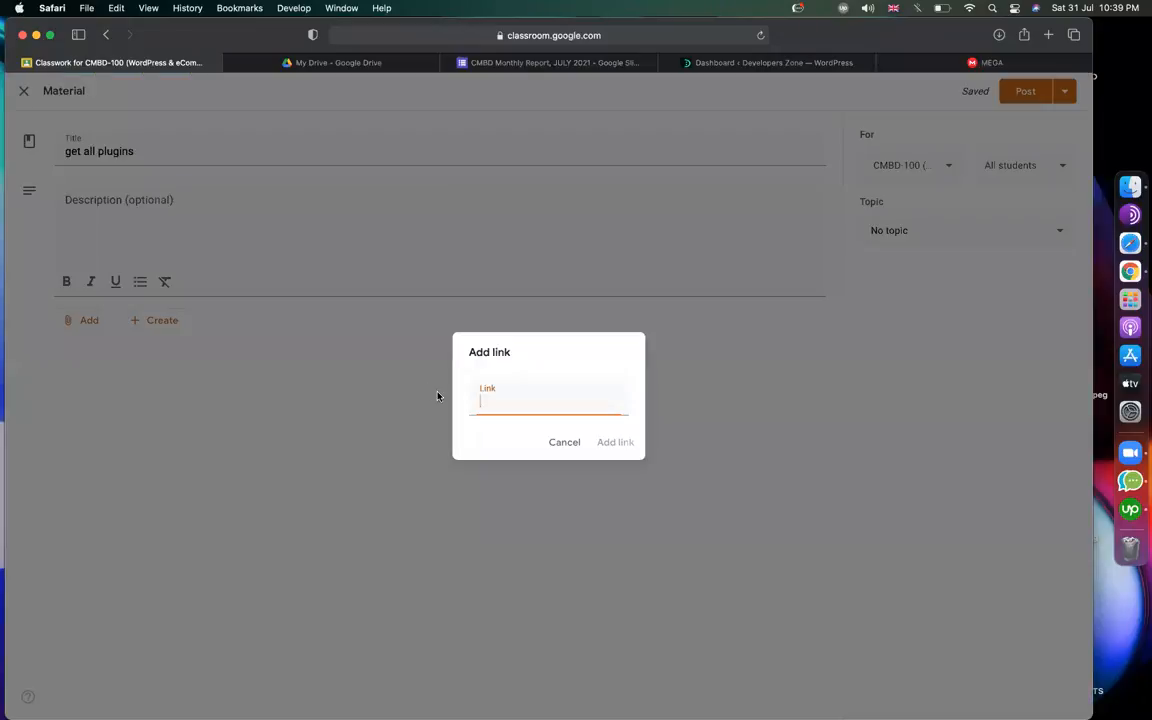
{"action": "key", "text": "Return"}
{"action": "left_click", "coordinate": [915, 232]}
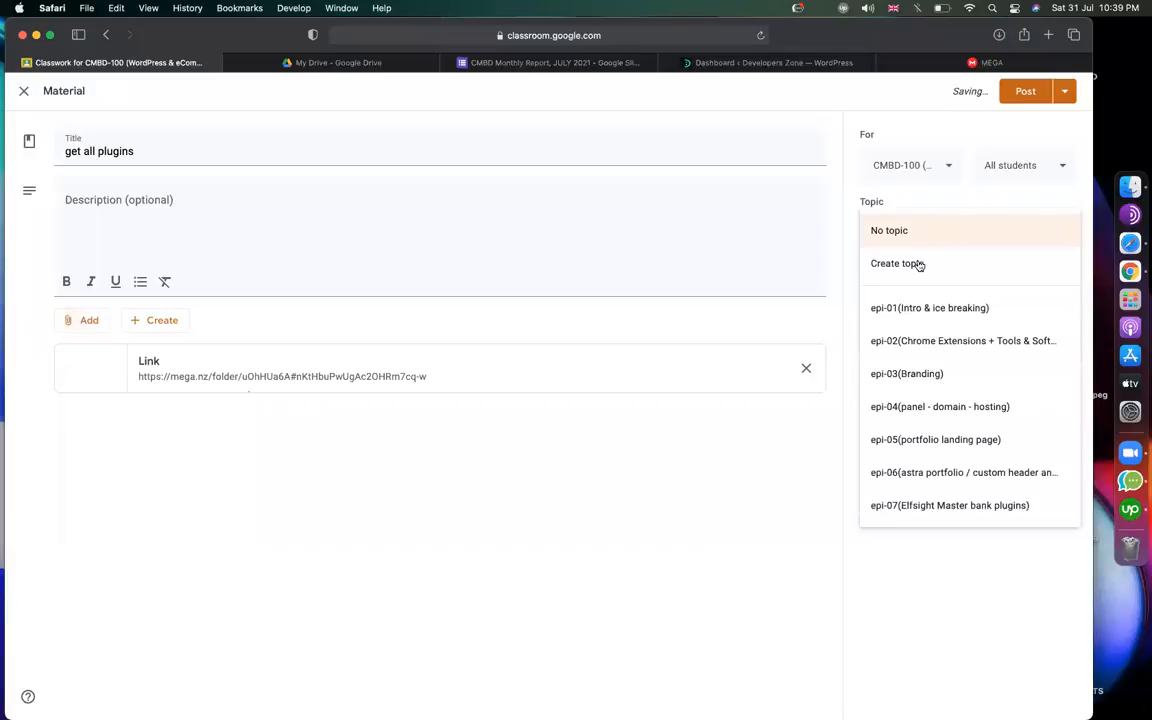
{"action": "left_click", "coordinate": [962, 509]}
{"action": "left_click", "coordinate": [1023, 92]}
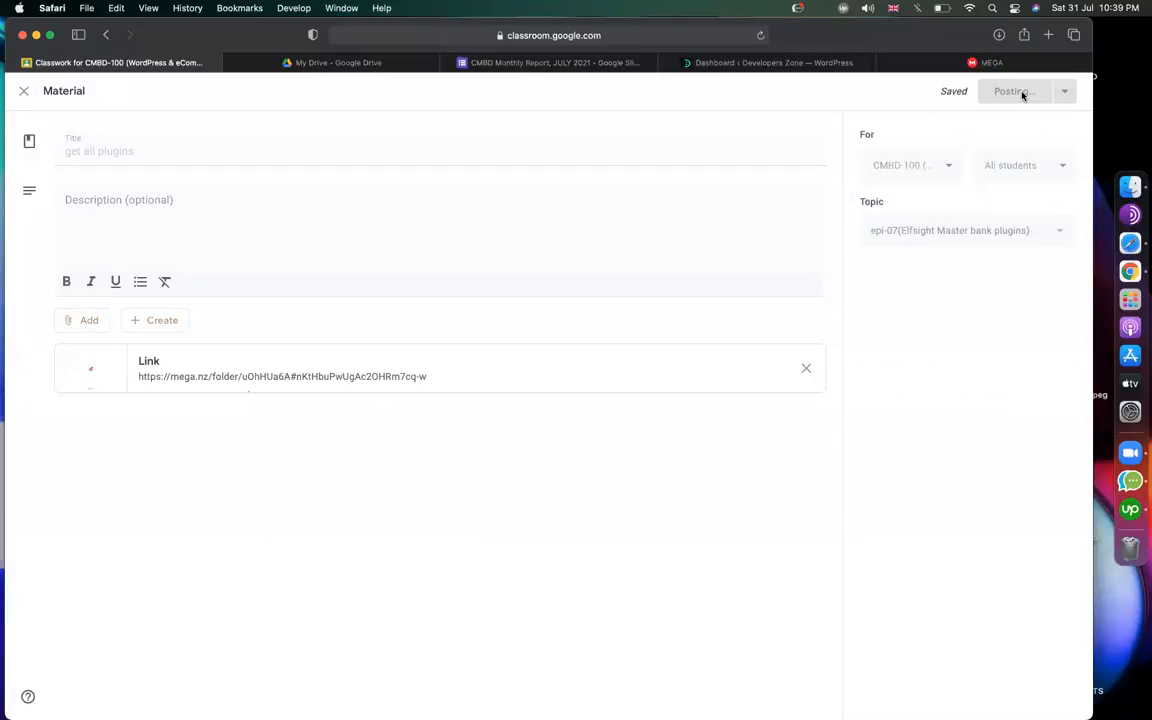
Check the MEGA file list, then switch to the WordPress dashboard tab.
{"action": "mouse_move", "coordinate": [1005, 68]}
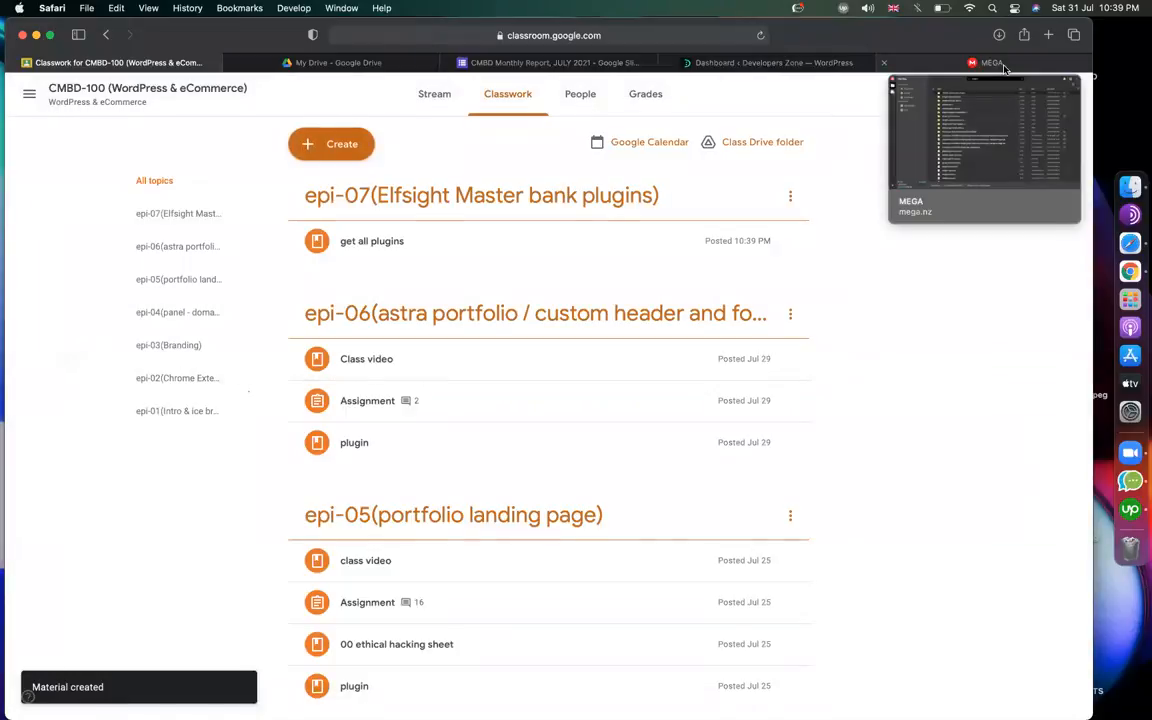
{"action": "scroll", "coordinate": [931, 455], "scroll_direction": "down", "scroll_amount": 10}
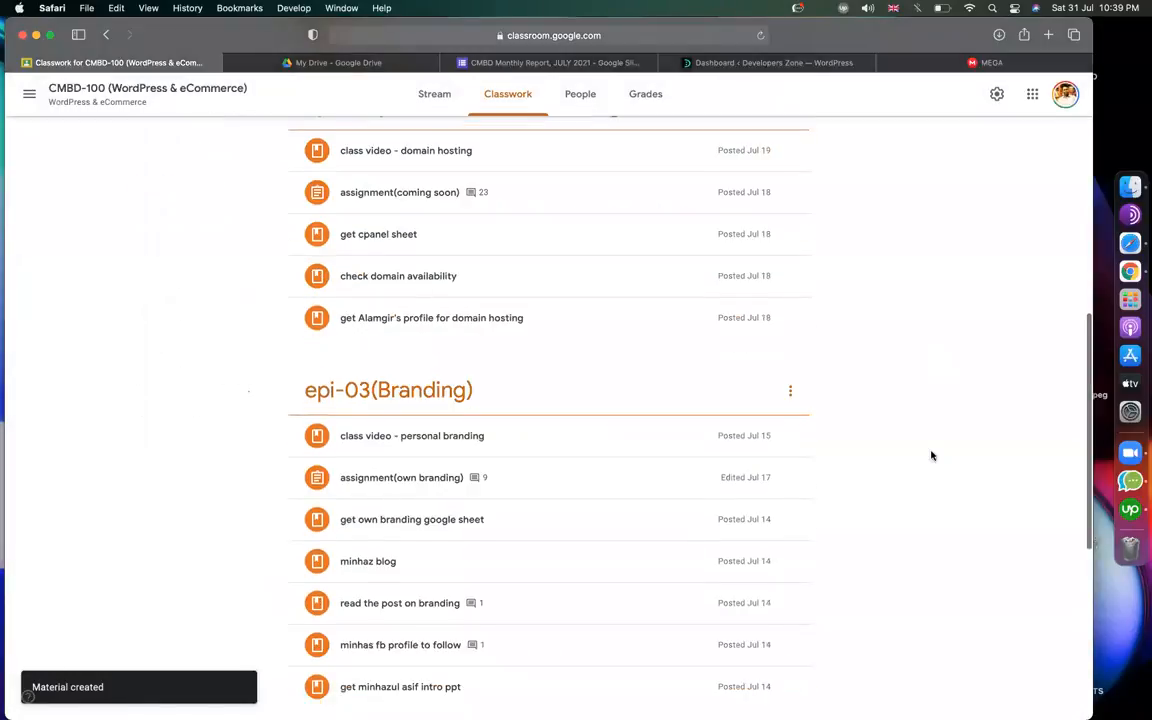
{"action": "scroll", "coordinate": [931, 455], "scroll_direction": "up", "scroll_amount": 10}
{"action": "left_click", "coordinate": [982, 60]}
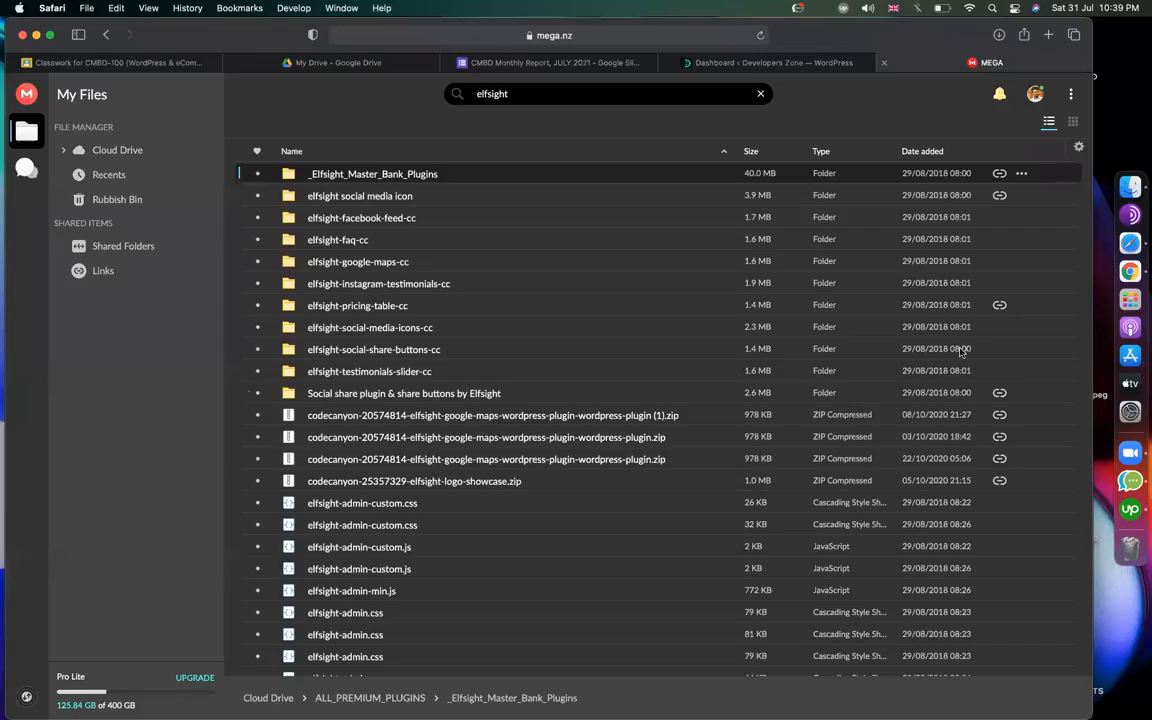
{"action": "left_click", "coordinate": [760, 63]}
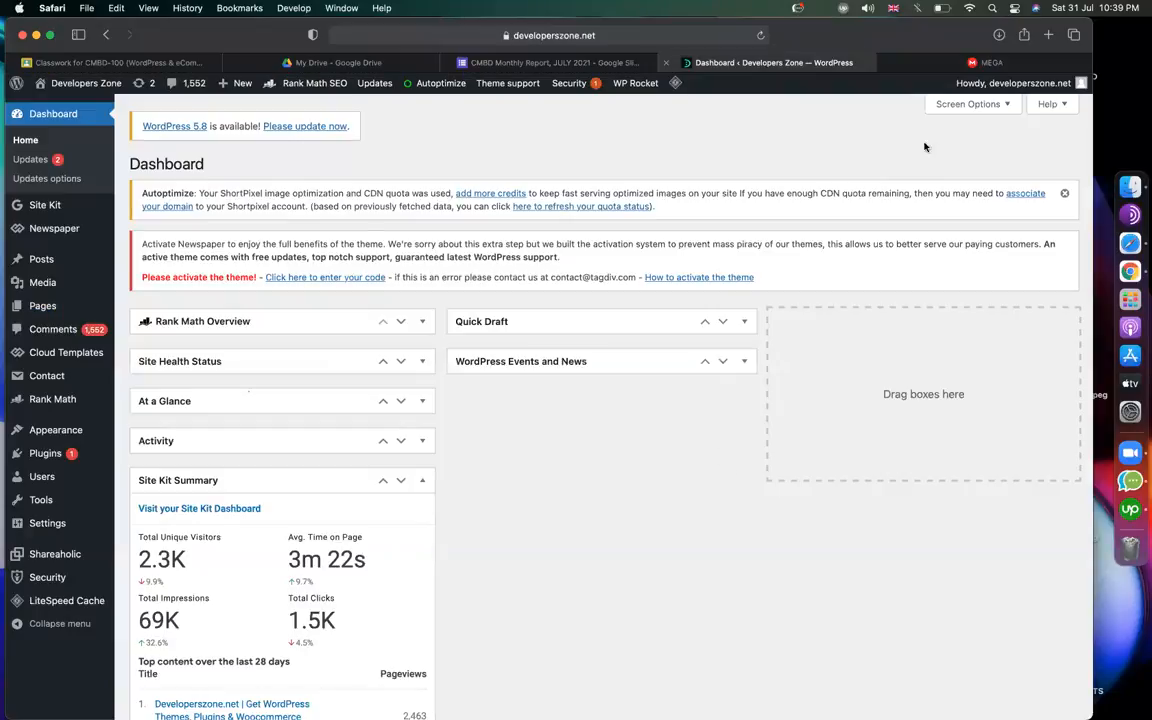
Go to business.google.com in a new Safari tab.
{"action": "left_click", "coordinate": [1048, 35]}
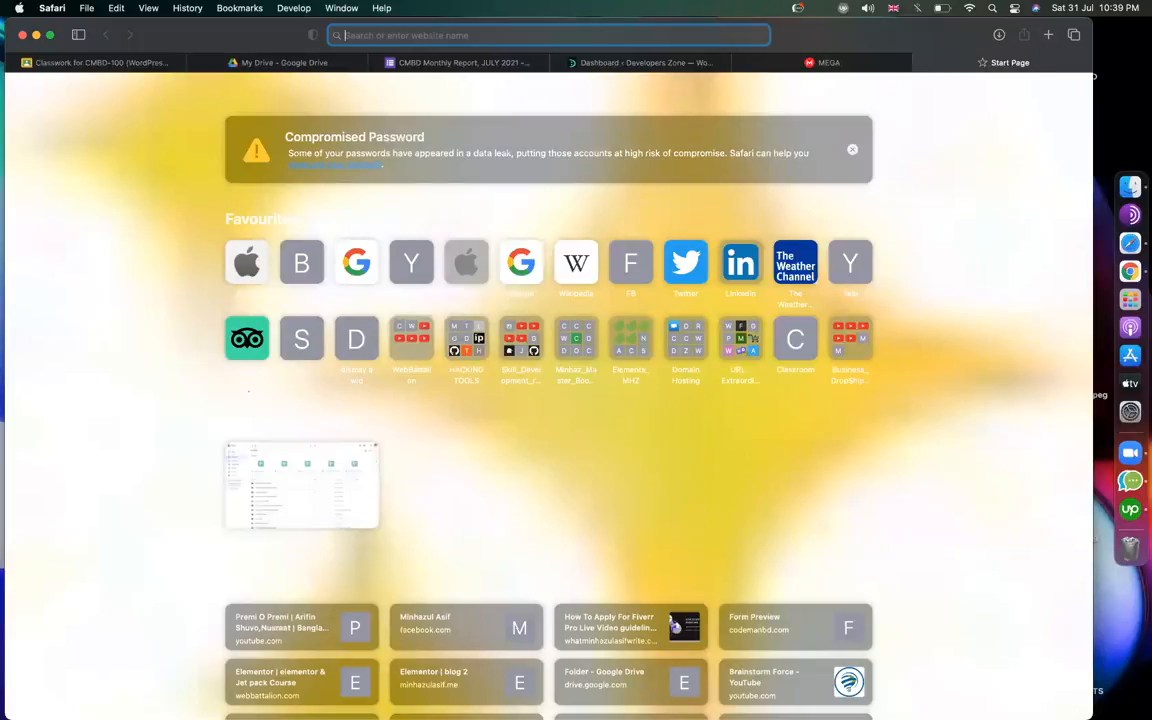
{"action": "type", "text": "business."}
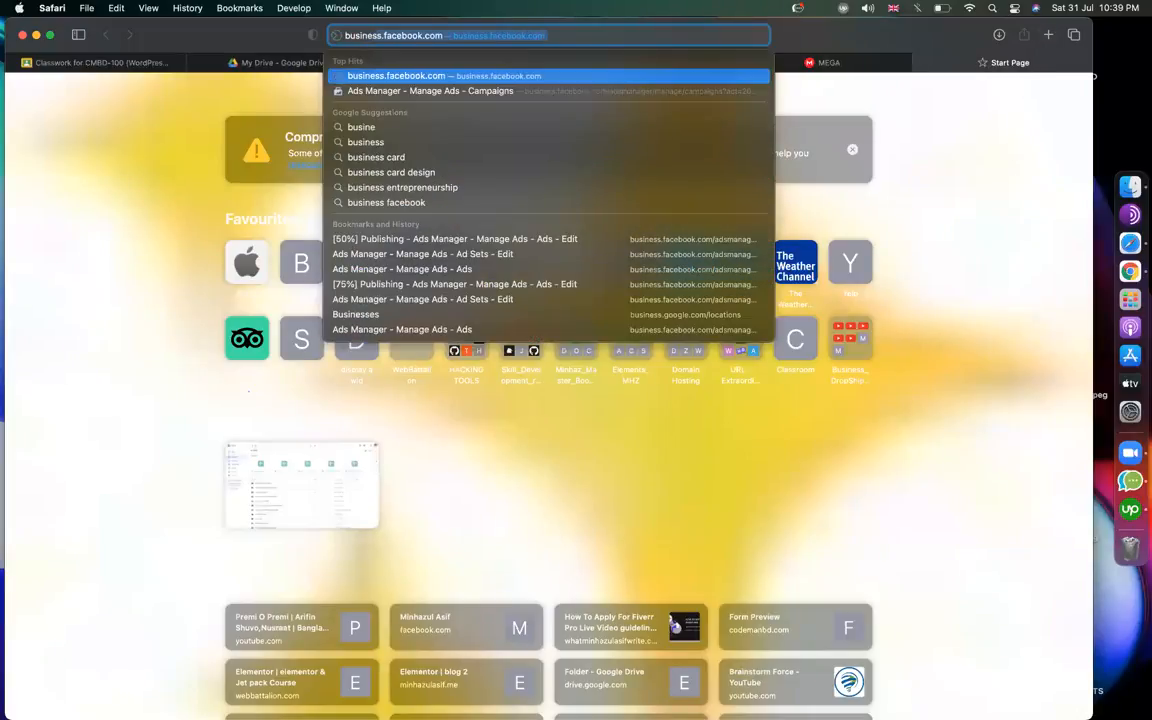
{"action": "type", "text": "google"}
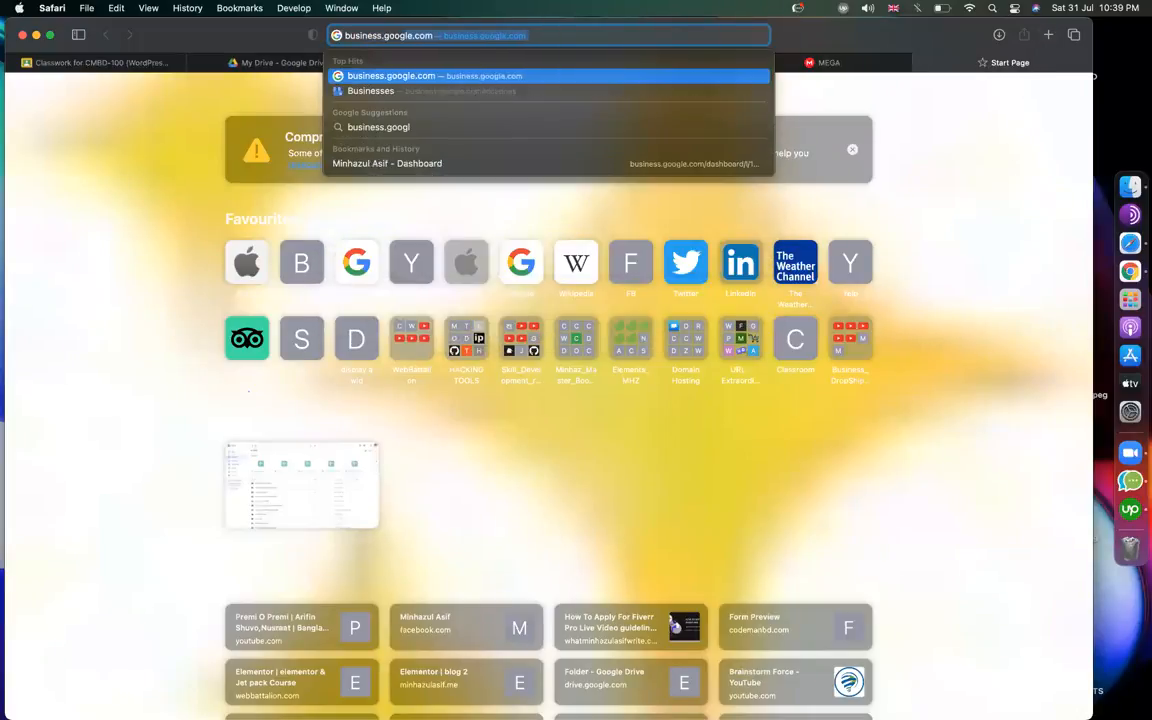
{"action": "key", "text": "Return"}
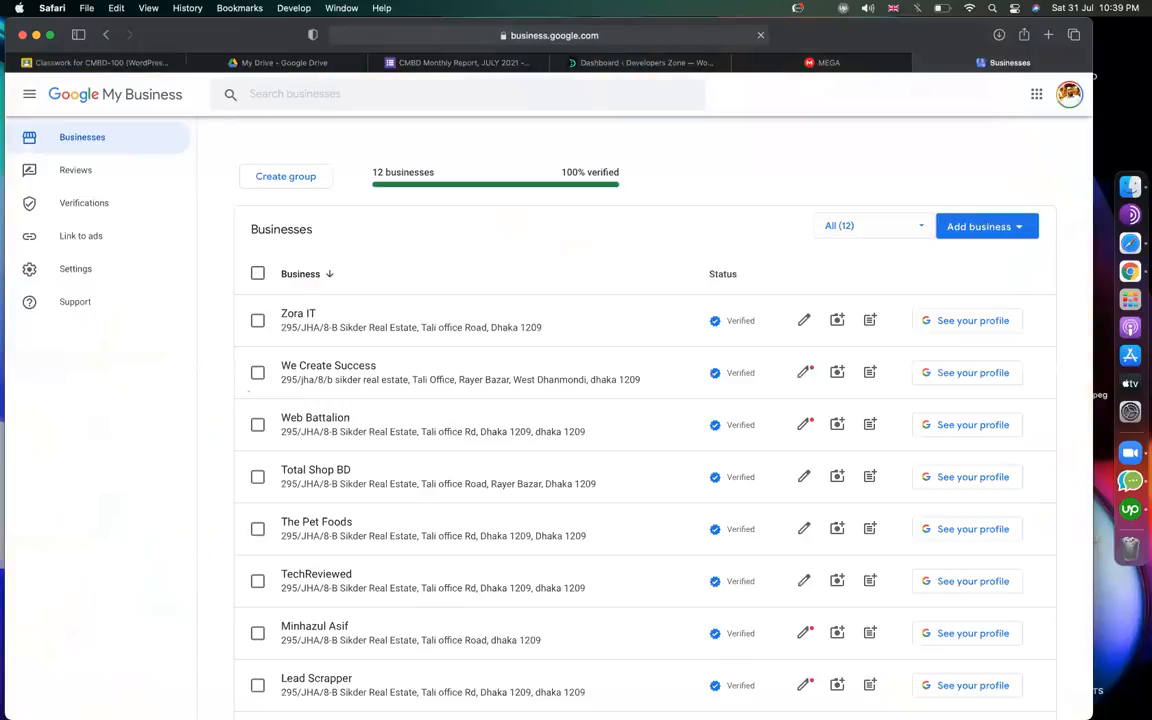
Open the CodemanBD Education dashboard from the Businesses list.
{"action": "scroll", "coordinate": [415, 424], "scroll_direction": "down", "scroll_amount": 5}
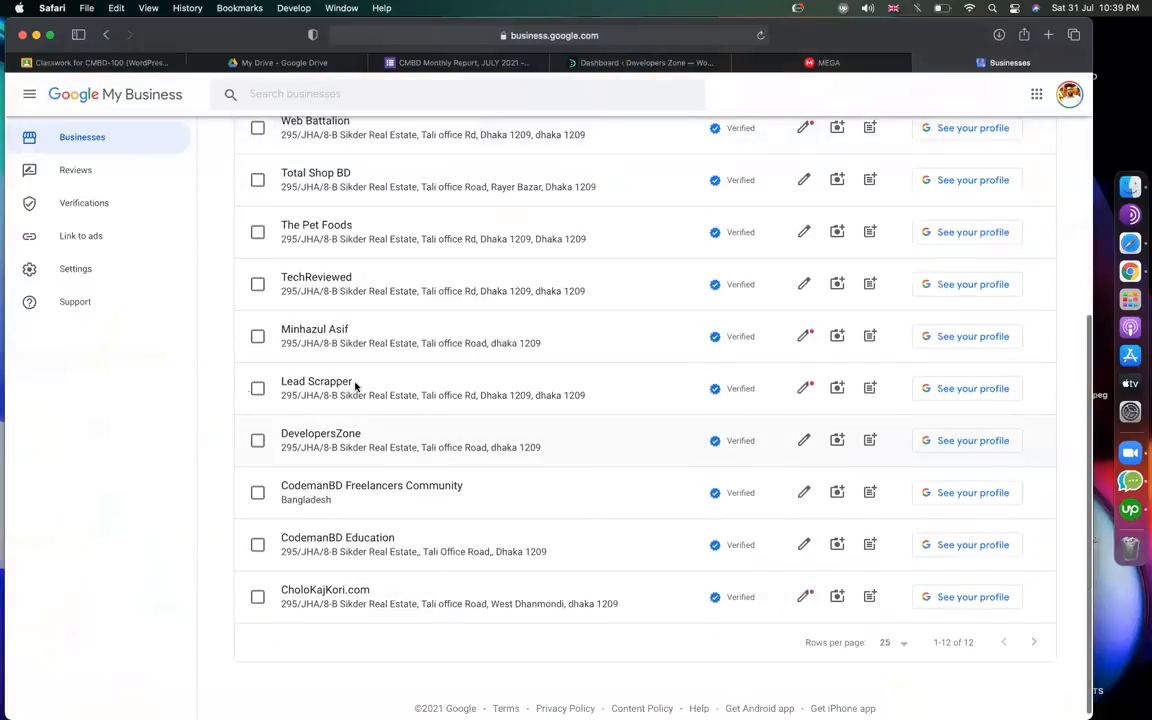
{"action": "scroll", "coordinate": [345, 393], "scroll_direction": "up", "scroll_amount": 4}
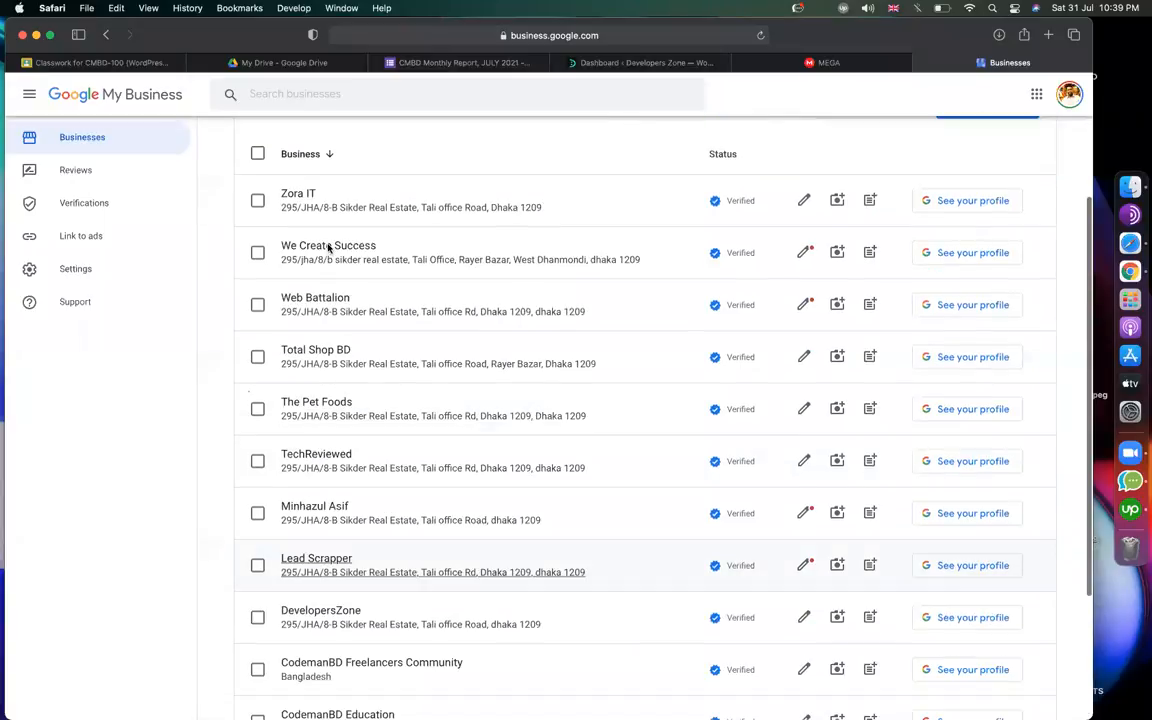
{"action": "scroll", "coordinate": [325, 452], "scroll_direction": "down", "scroll_amount": 5}
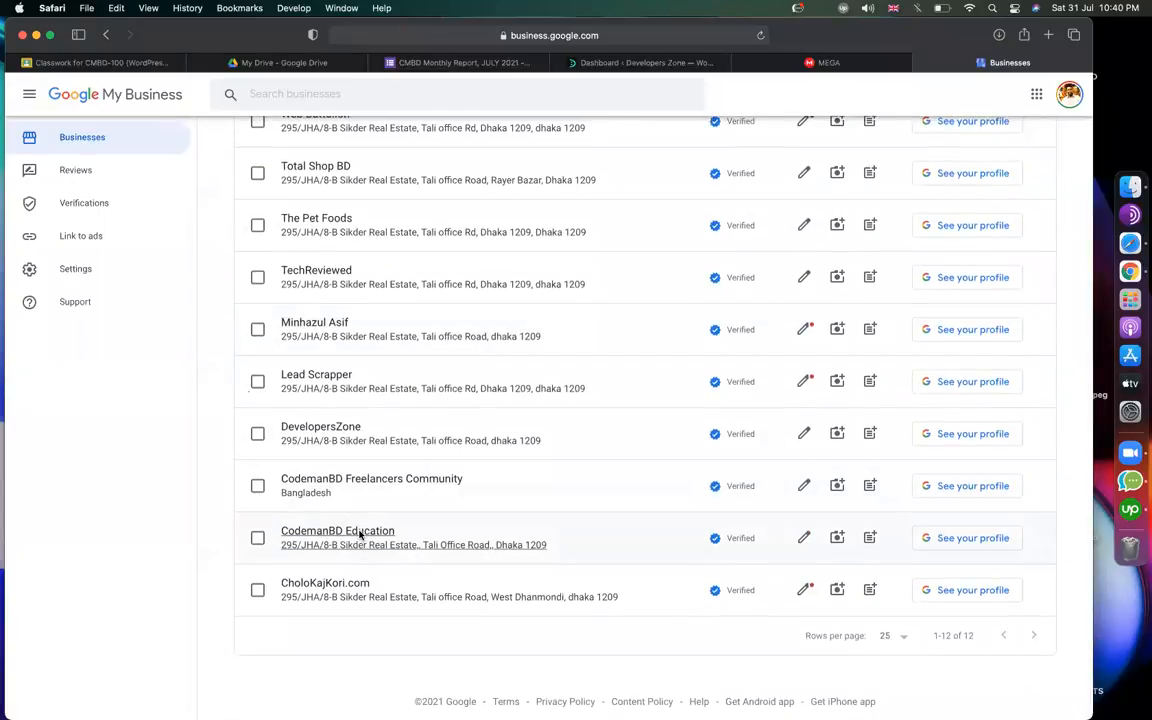
{"action": "left_click", "coordinate": [360, 535]}
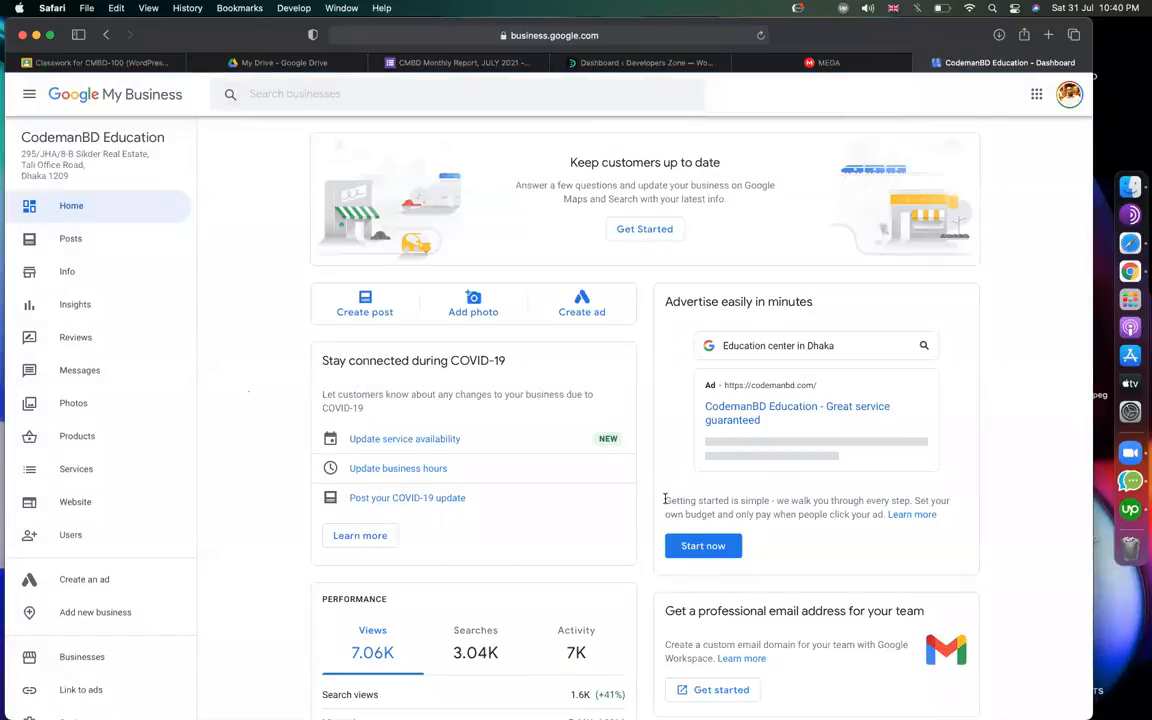
Review the dashboard stats, including its 676 reviews, and view the business on Google Maps.
{"action": "scroll", "coordinate": [665, 498], "scroll_direction": "down", "scroll_amount": 1}
{"action": "scroll", "coordinate": [818, 481], "scroll_direction": "down", "scroll_amount": 5}
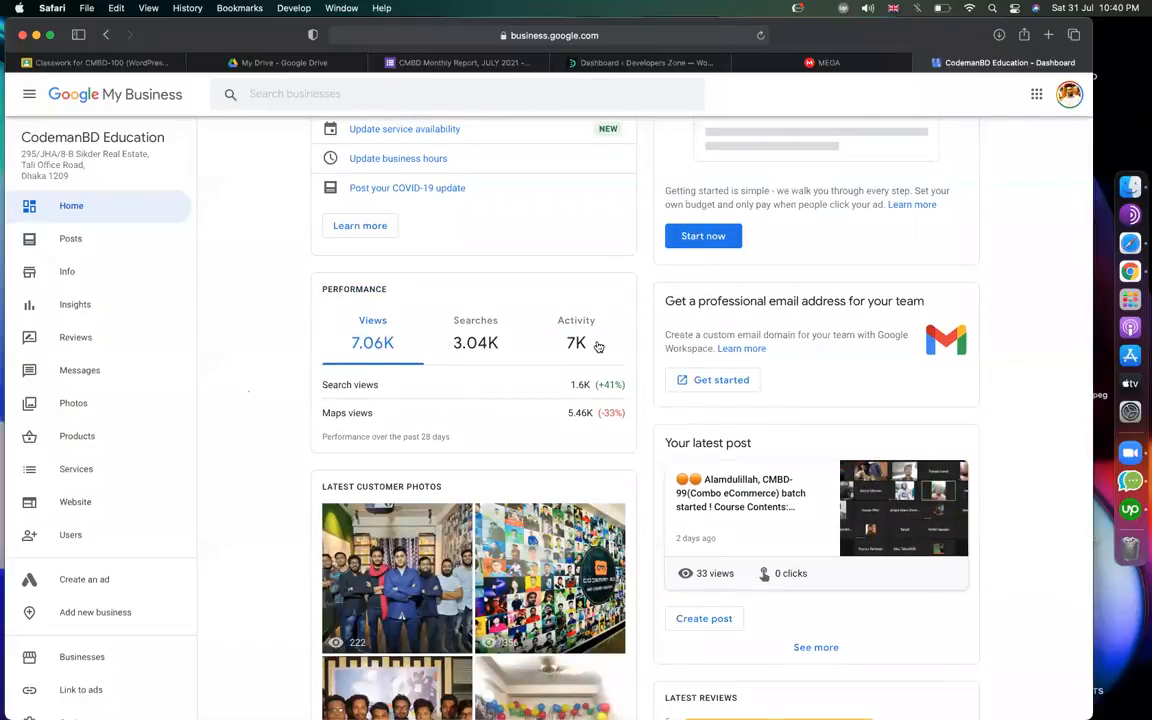
{"action": "scroll", "coordinate": [975, 440], "scroll_direction": "down", "scroll_amount": 5}
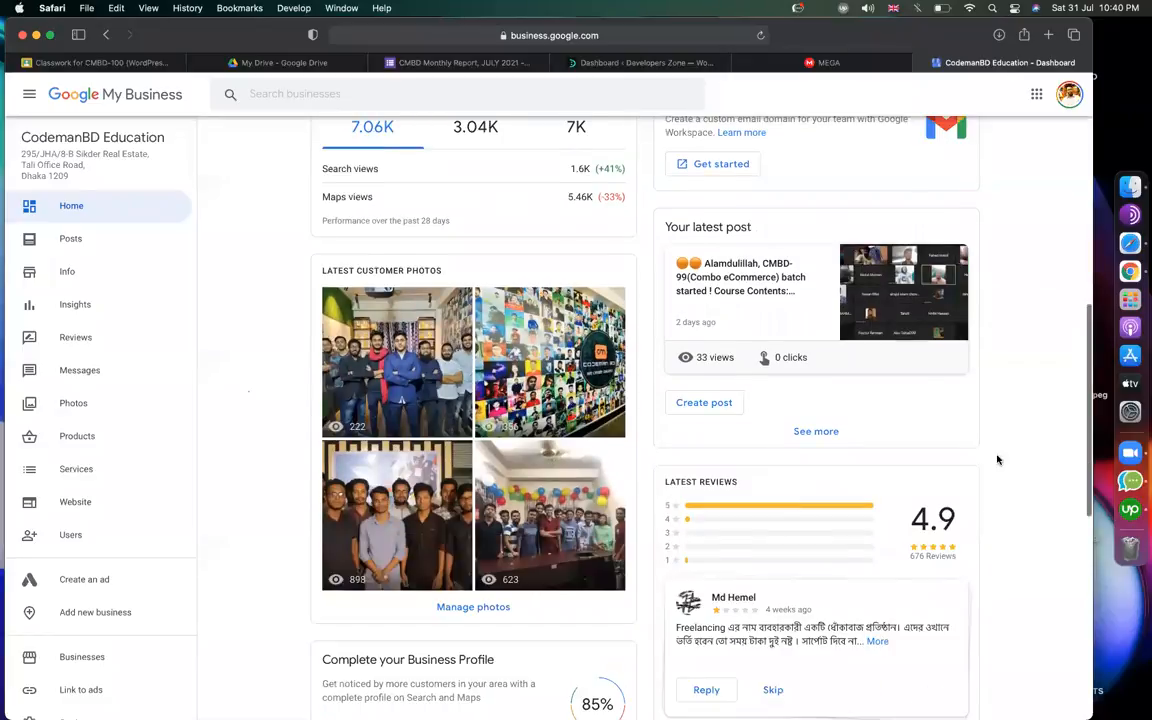
{"action": "scroll", "coordinate": [829, 307], "scroll_direction": "down", "scroll_amount": 4}
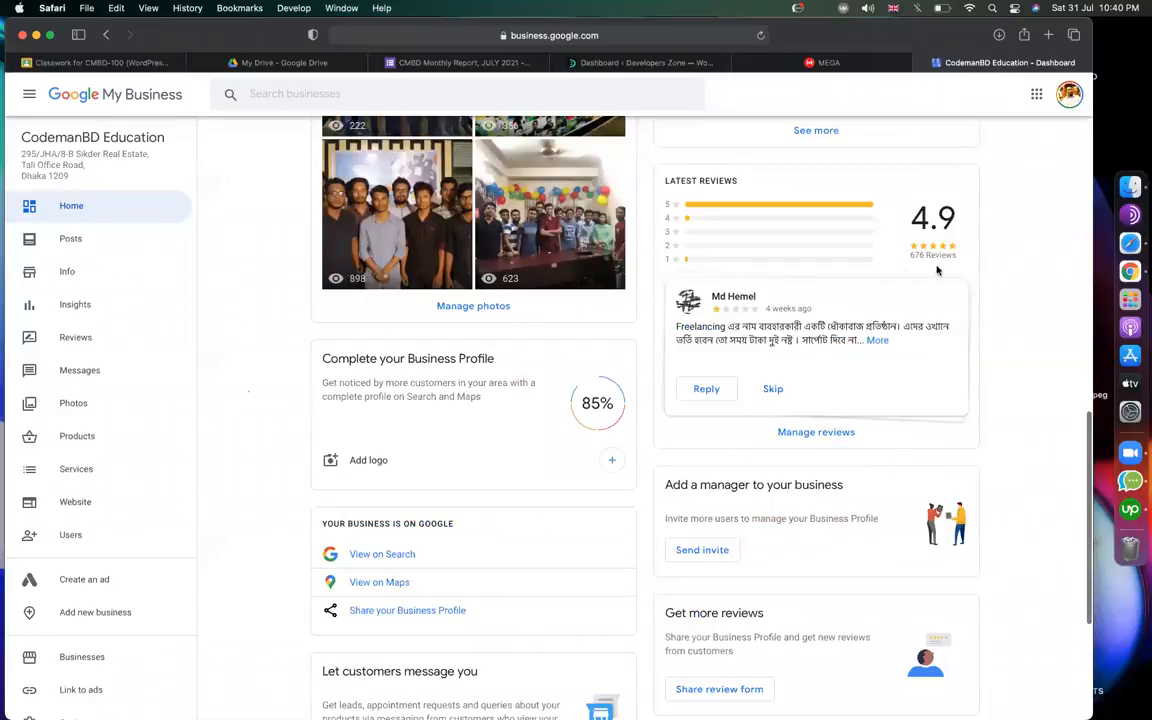
{"action": "scroll", "coordinate": [944, 268], "scroll_direction": "up", "scroll_amount": 5}
{"action": "scroll", "coordinate": [895, 296], "scroll_direction": "down", "scroll_amount": 5}
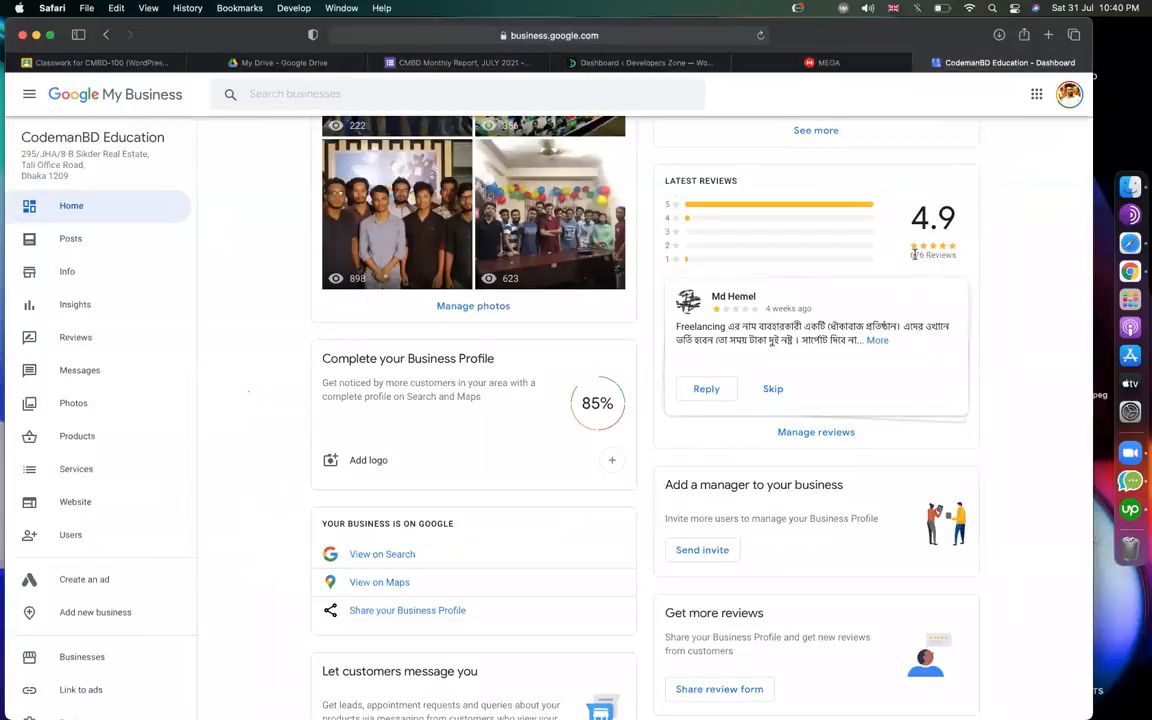
{"action": "left_click_drag", "start_coordinate": [956, 256], "coordinate": [908, 256]}
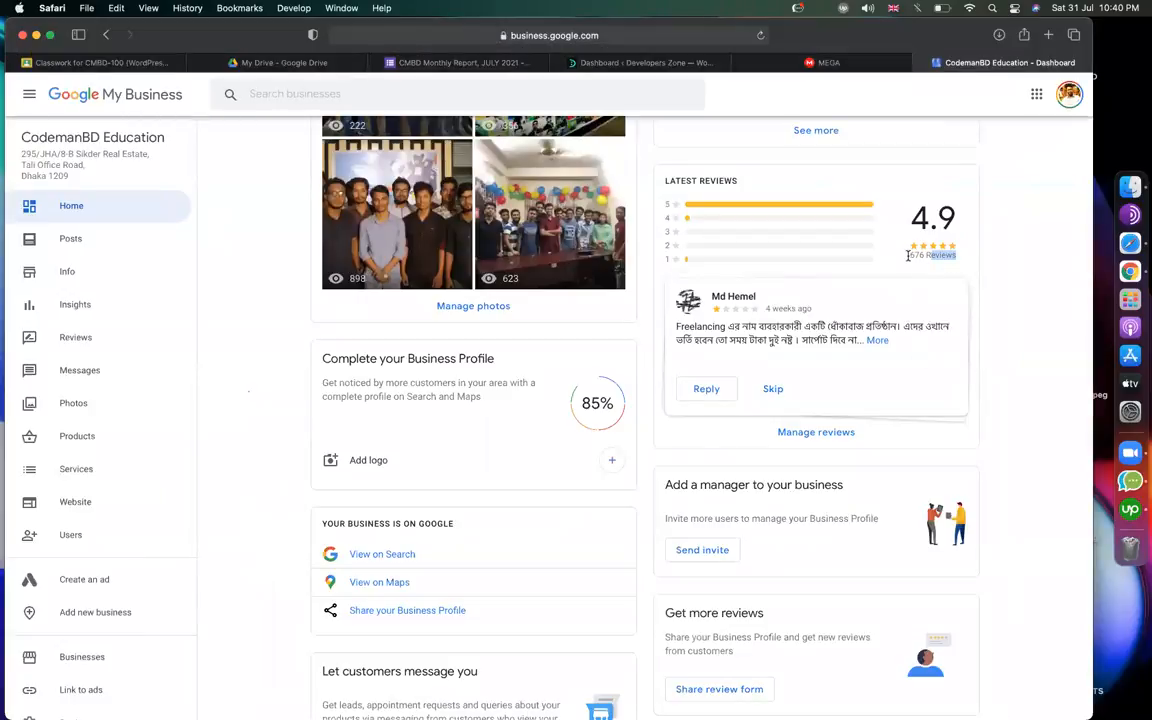
{"action": "left_click", "coordinate": [1001, 288]}
{"action": "scroll", "coordinate": [352, 362], "scroll_direction": "down", "scroll_amount": 5}
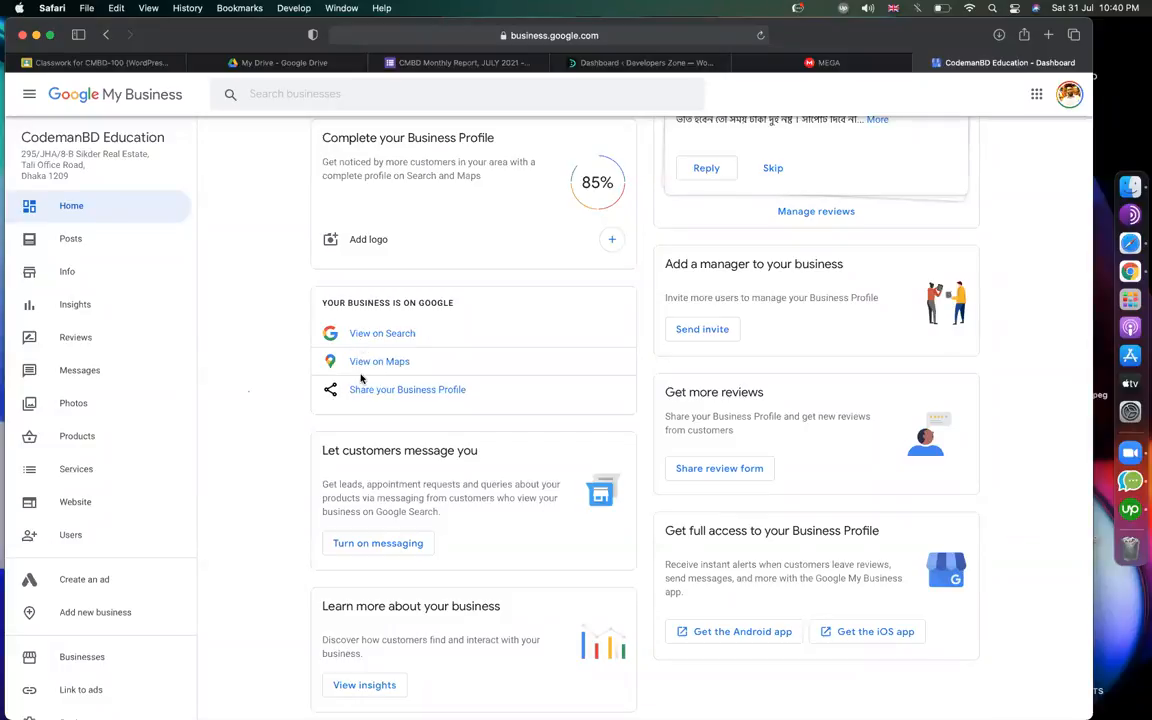
{"action": "left_click", "coordinate": [360, 367]}
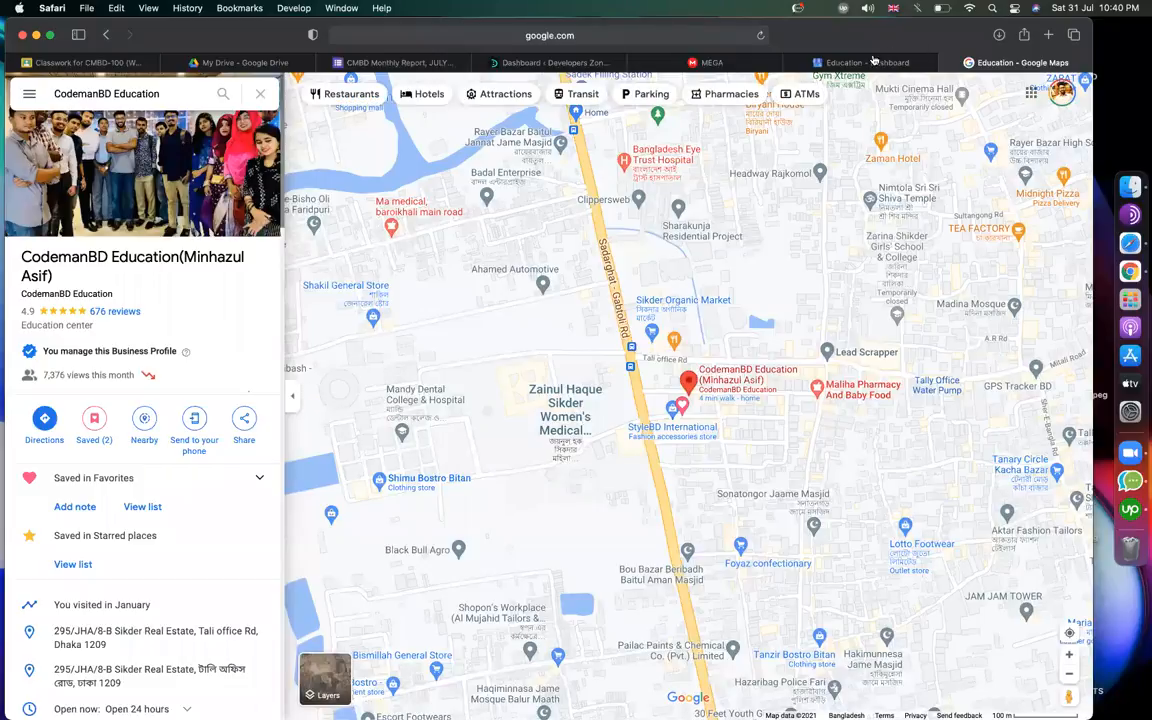
Return to the MEGA tab listing the elfsight plugin folders and zips.
{"action": "left_click", "coordinate": [720, 64]}
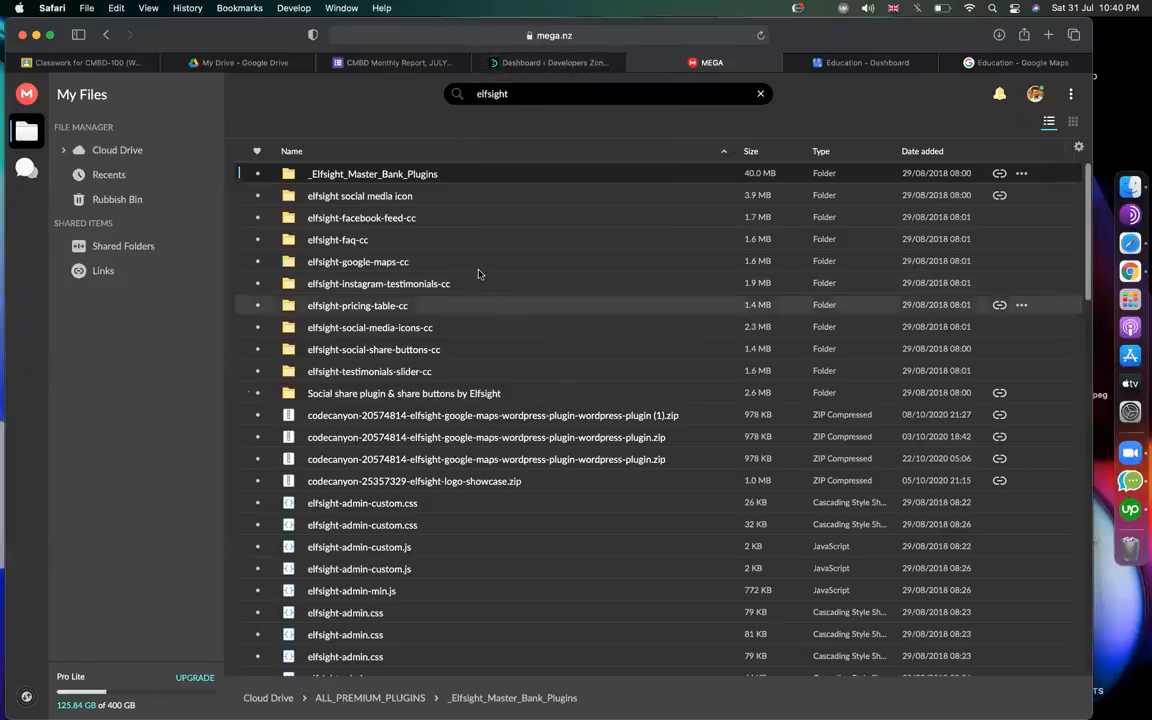
Open the pricing-table plugin folder in _Elfsight_Master_Bank_Plugins and select elfsight-pricing-table-cc.zip.
{"action": "left_click", "coordinate": [428, 373]}
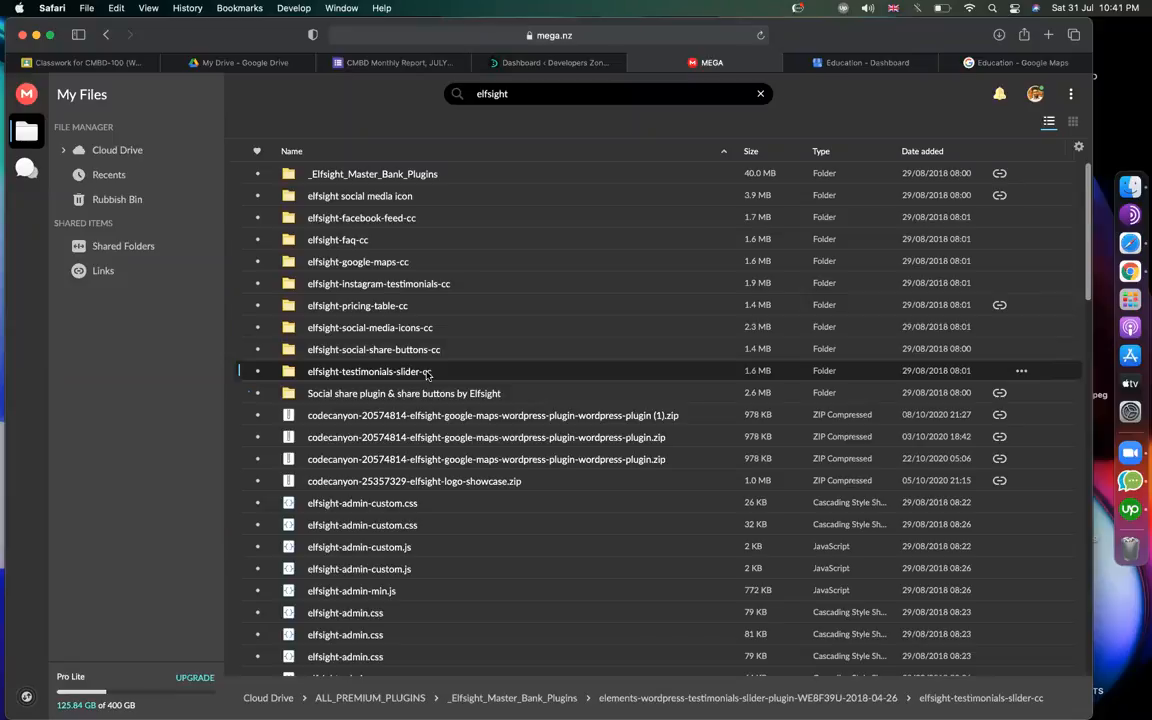
{"action": "double_click", "coordinate": [379, 180]}
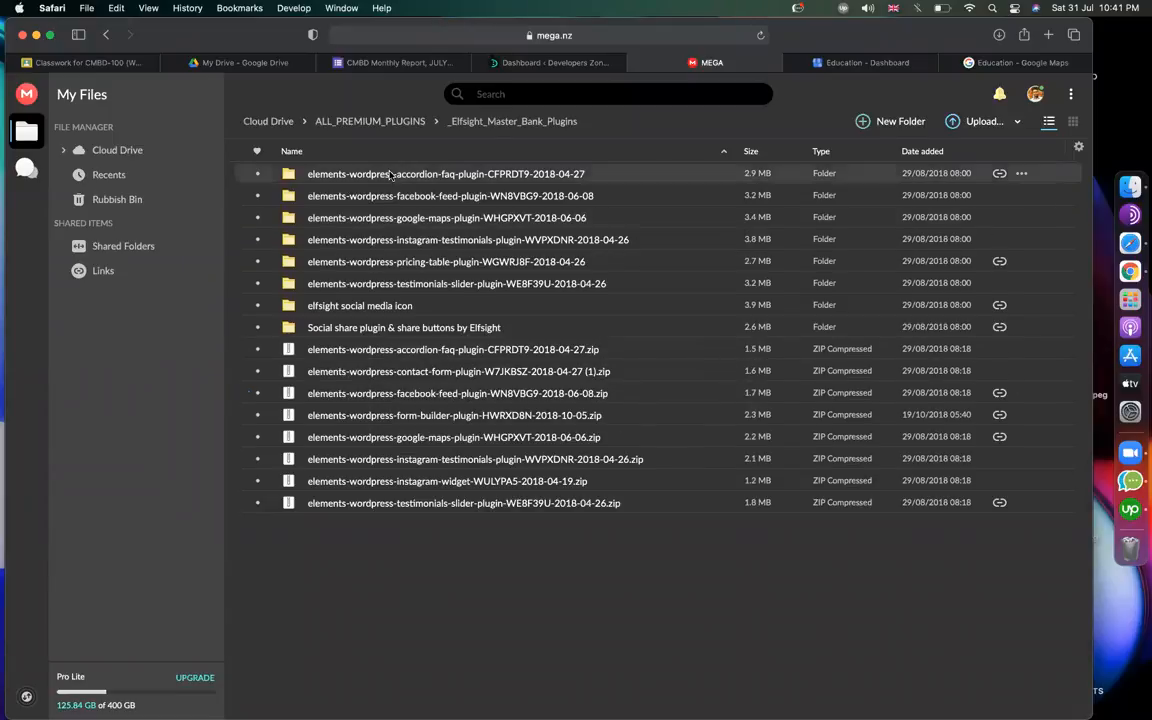
{"action": "left_click", "coordinate": [430, 196]}
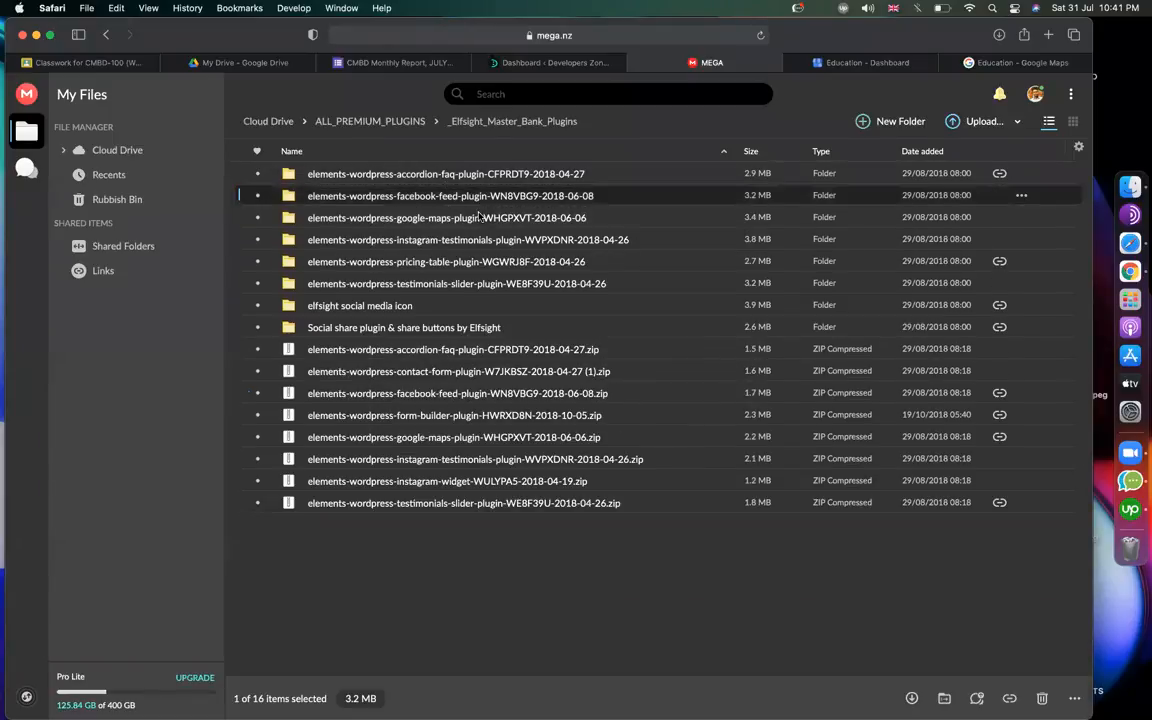
{"action": "left_click", "coordinate": [480, 219]}
{"action": "left_click", "coordinate": [458, 237]}
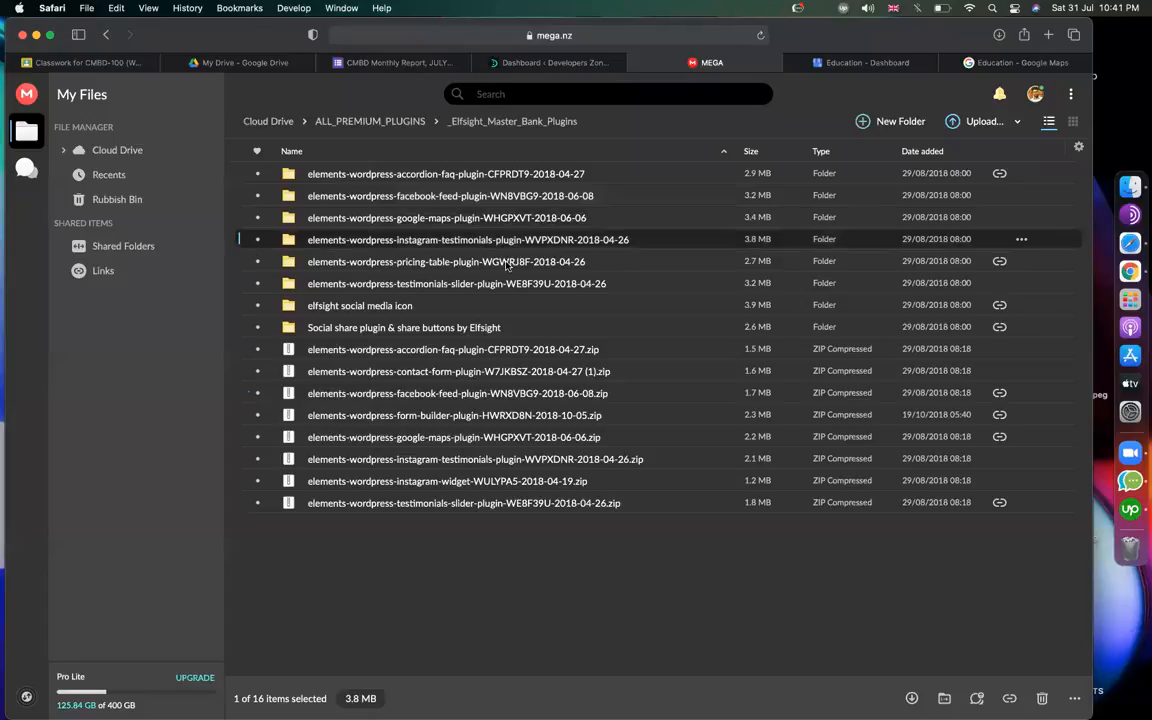
{"action": "left_click", "coordinate": [507, 262]}
{"action": "double_click", "coordinate": [507, 262]}
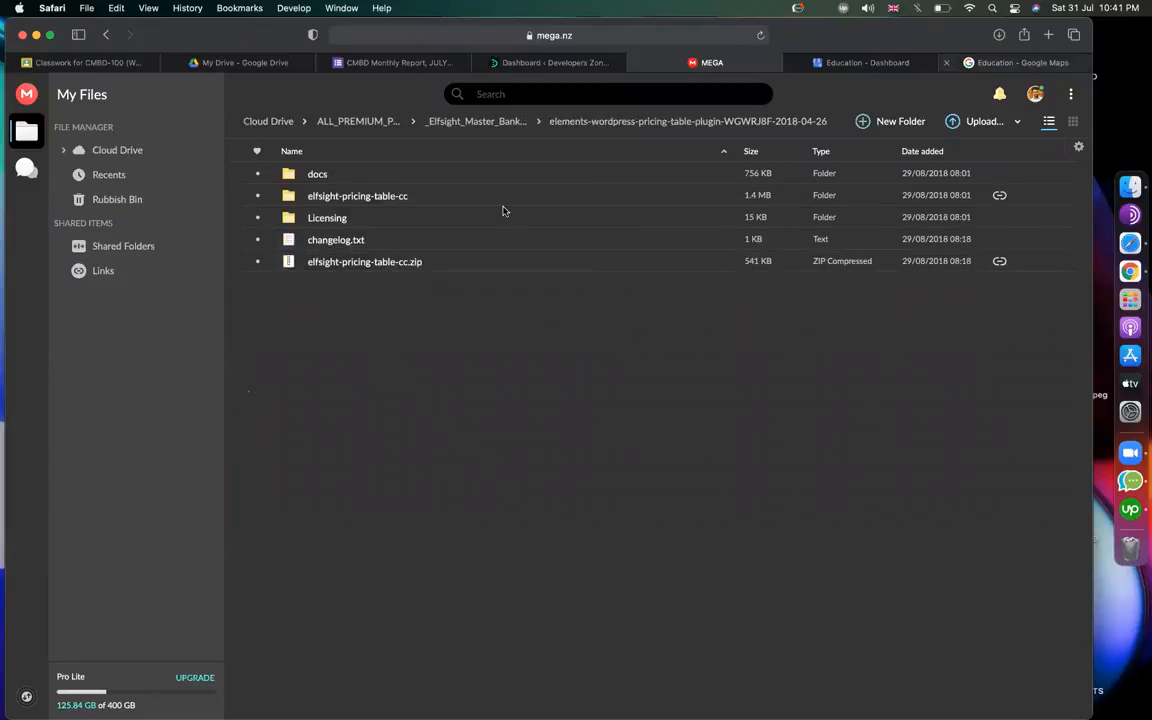
{"action": "left_click", "coordinate": [352, 263]}
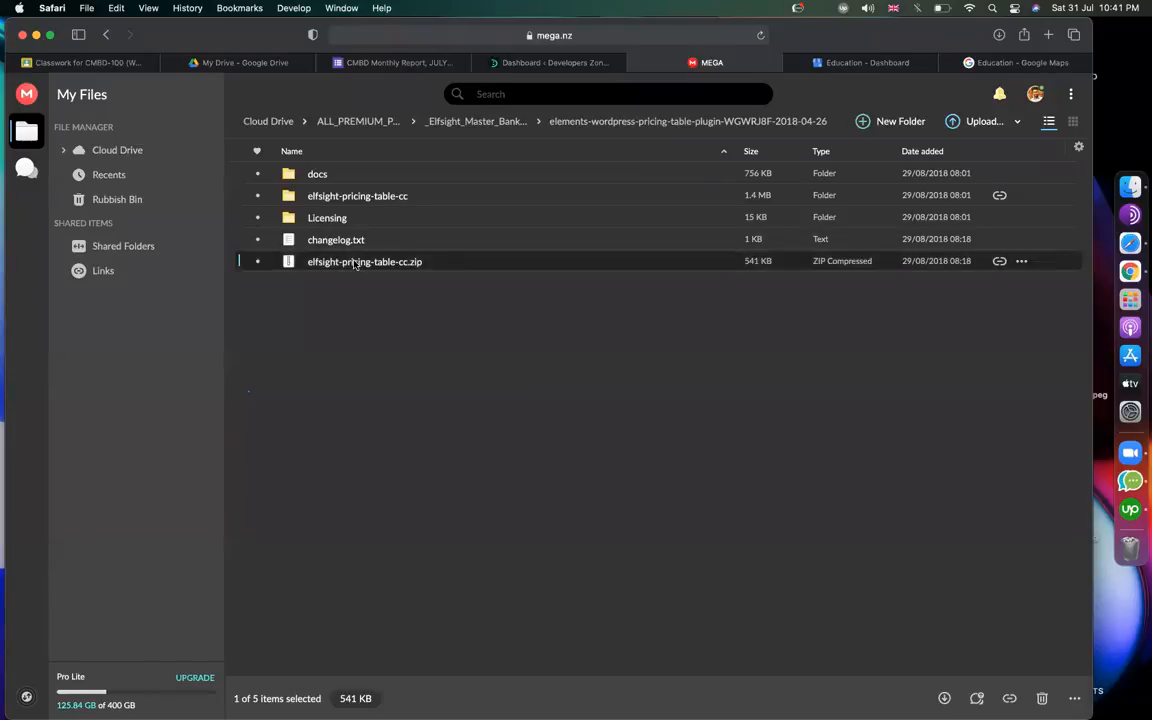
Open WordPress's Plugins > Add New page, then move to the Google Maps tab.
{"action": "left_click", "coordinate": [530, 62]}
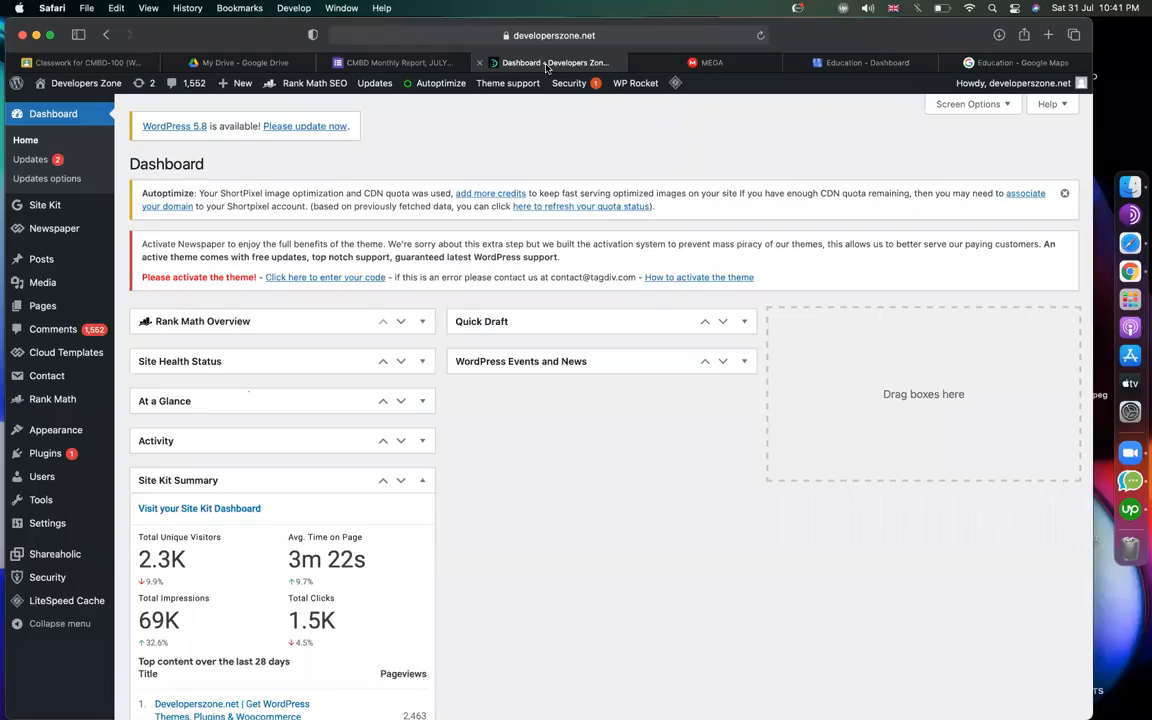
{"action": "mouse_move", "coordinate": [45, 453]}
{"action": "left_click", "coordinate": [137, 476]}
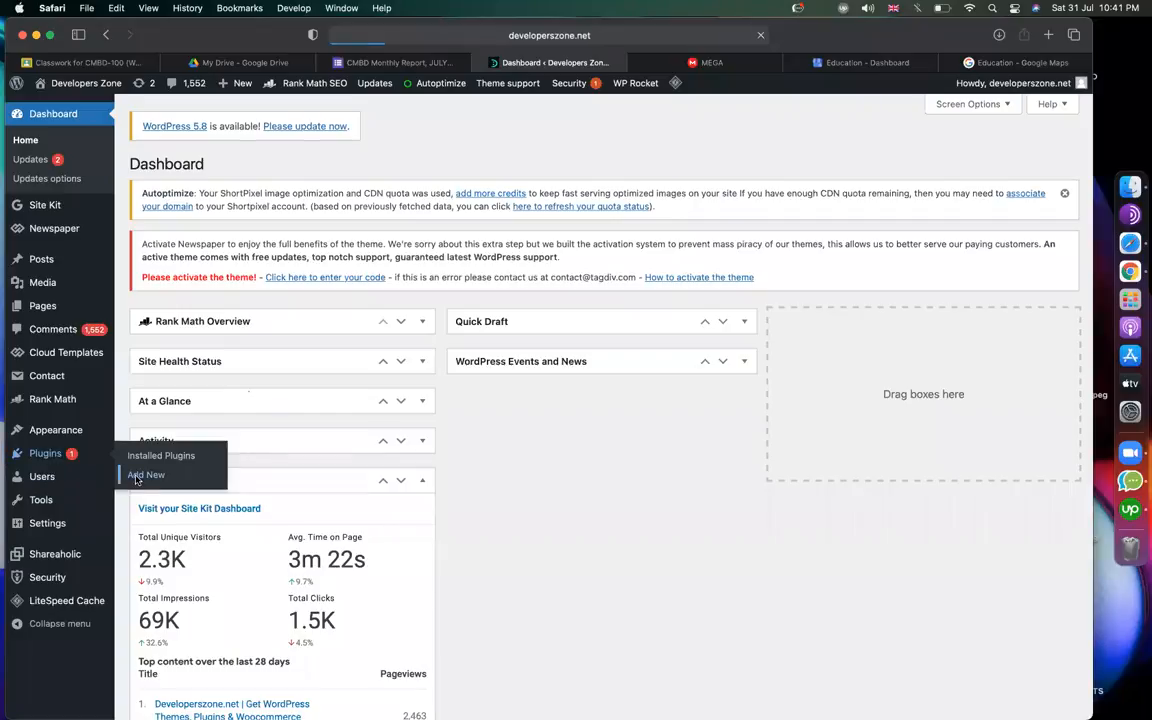
{"action": "left_click", "coordinate": [1000, 62]}
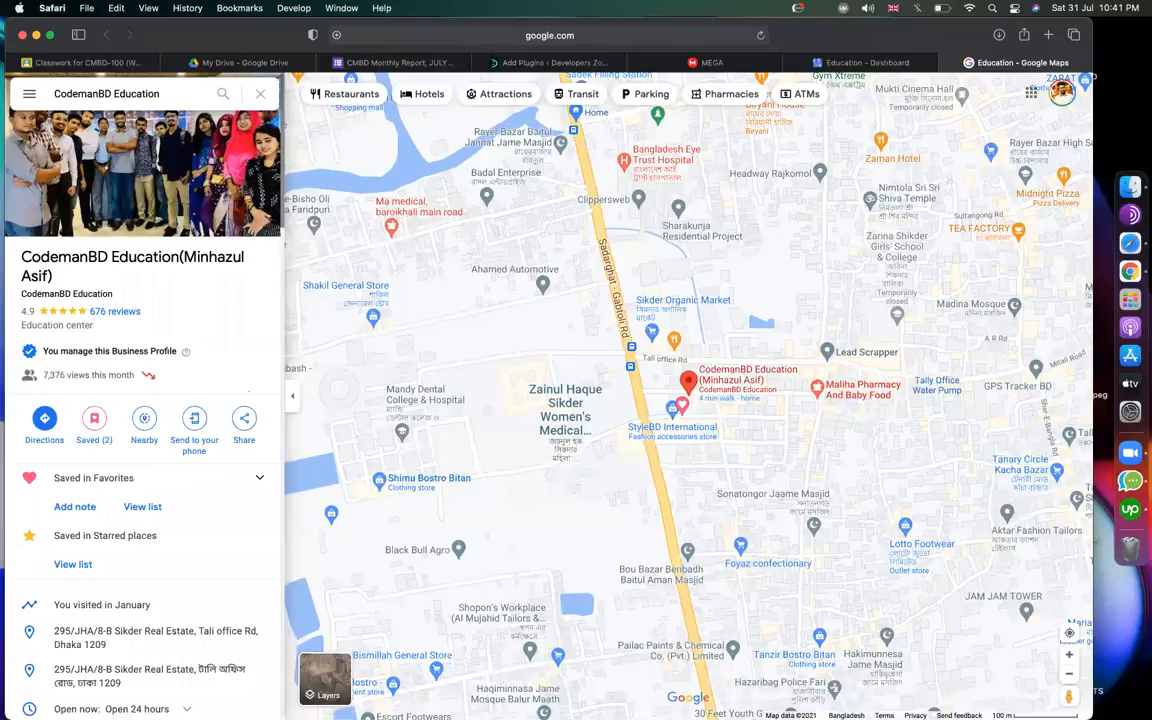
Search 'elfsight pricing table' and open the $25 CodeCanyon Pricing Table plugin page.
{"action": "key", "text": "super+l"}
{"action": "type", "text": "elfsight pri"}
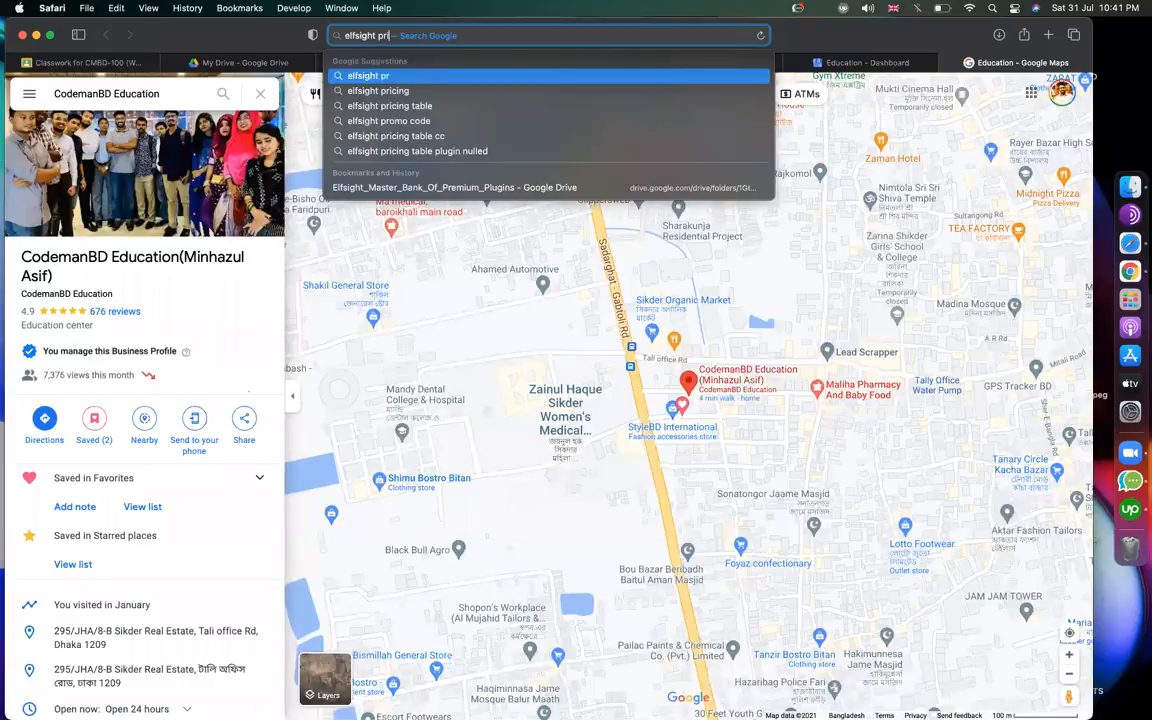
{"action": "type", "text": "cing table"}
{"action": "key", "text": "Return"}
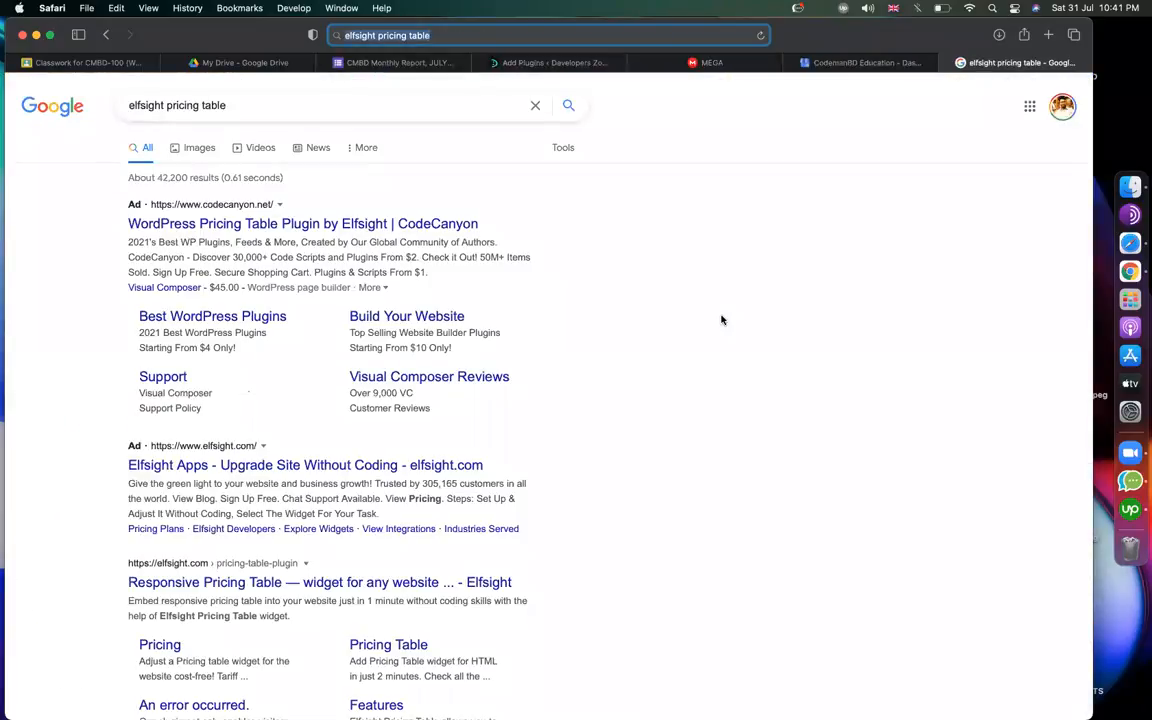
{"action": "scroll", "coordinate": [722, 320], "scroll_direction": "down", "scroll_amount": 5}
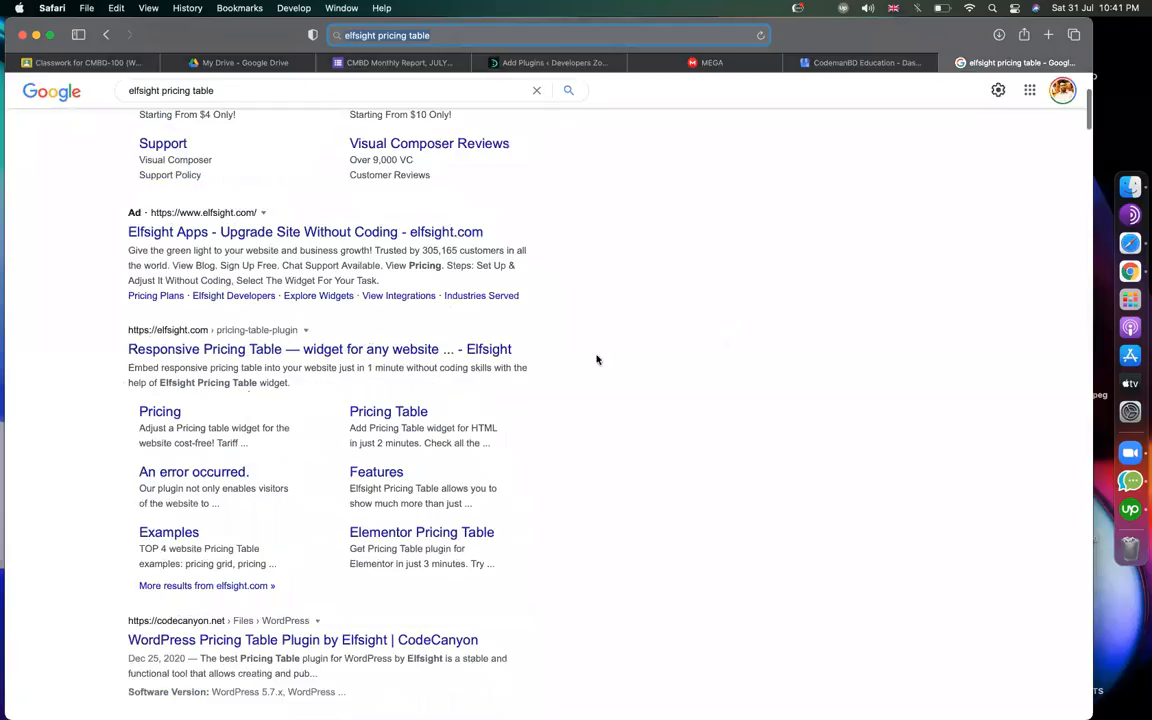
{"action": "left_click", "coordinate": [217, 354]}
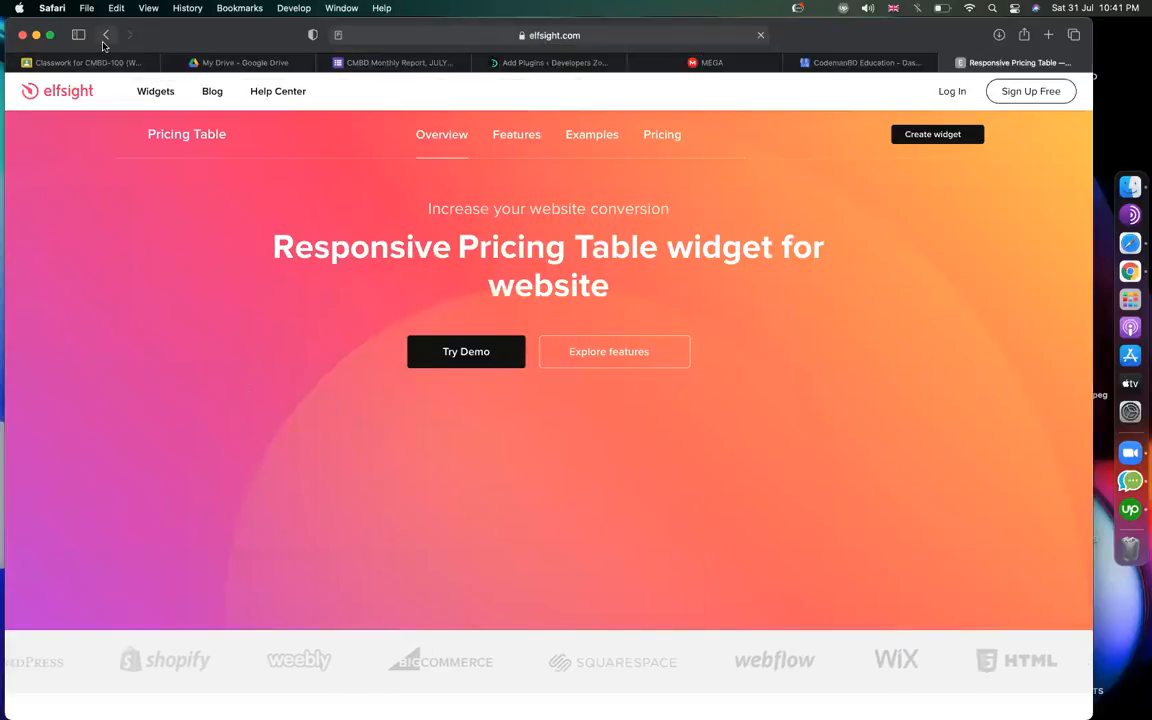
{"action": "left_click", "coordinate": [104, 40]}
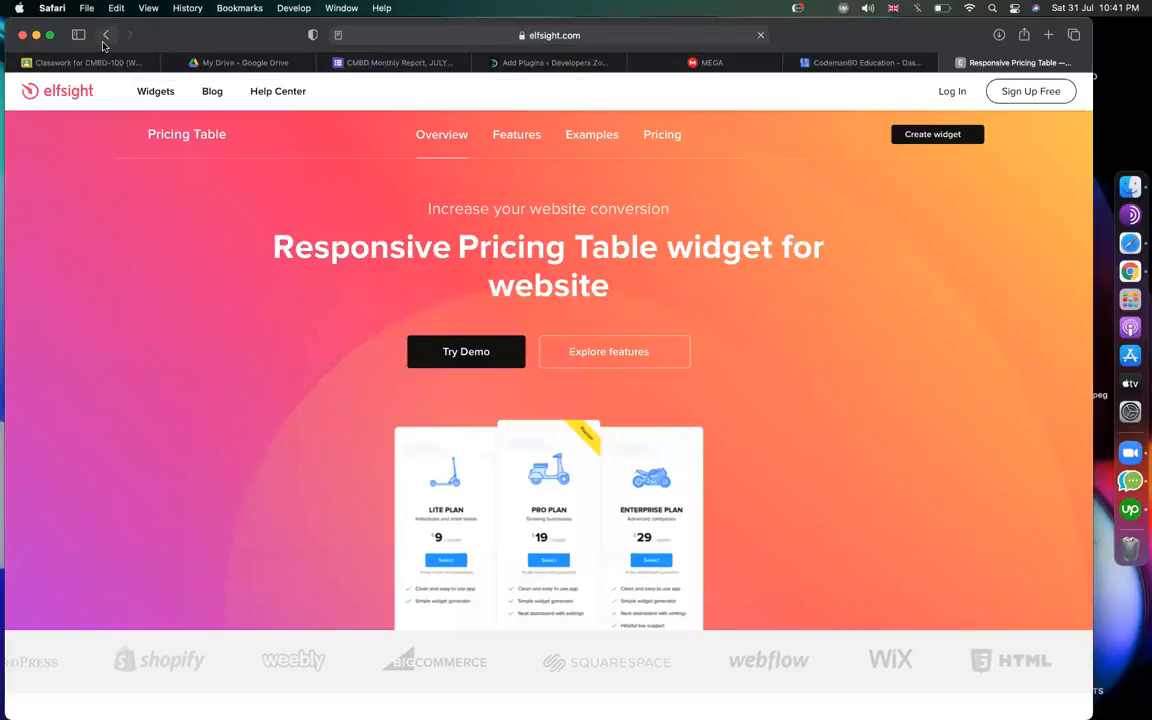
{"action": "scroll", "coordinate": [320, 400], "scroll_direction": "down", "scroll_amount": 3}
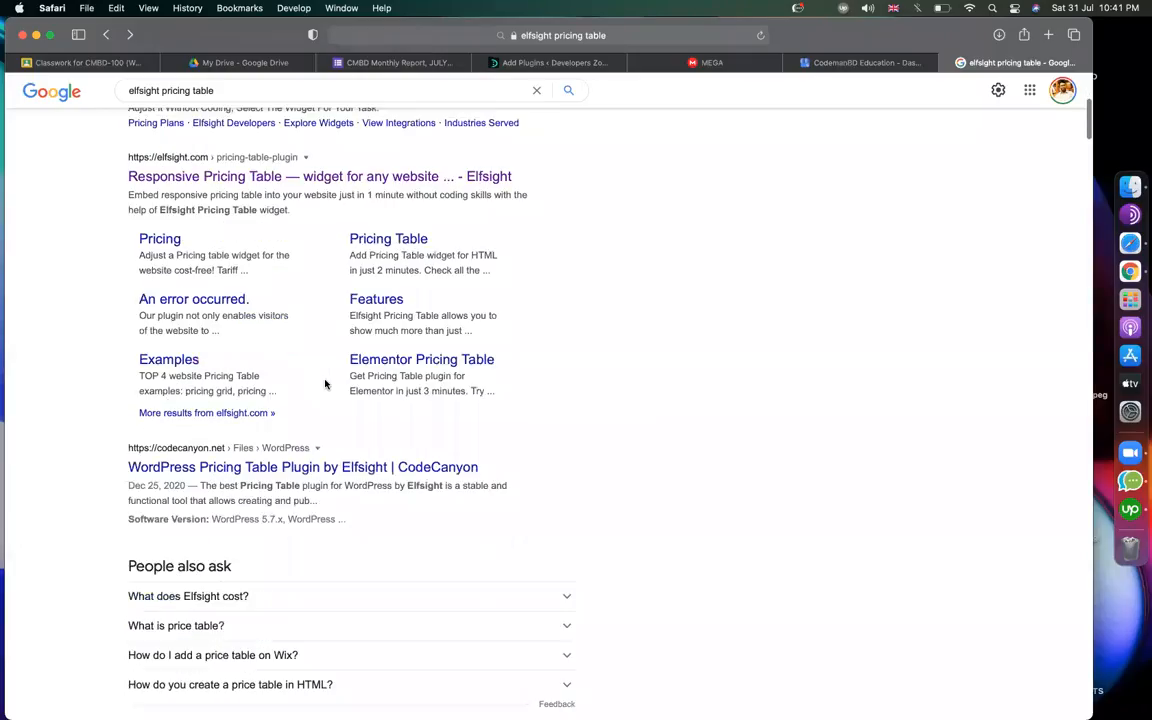
{"action": "left_click", "coordinate": [302, 466]}
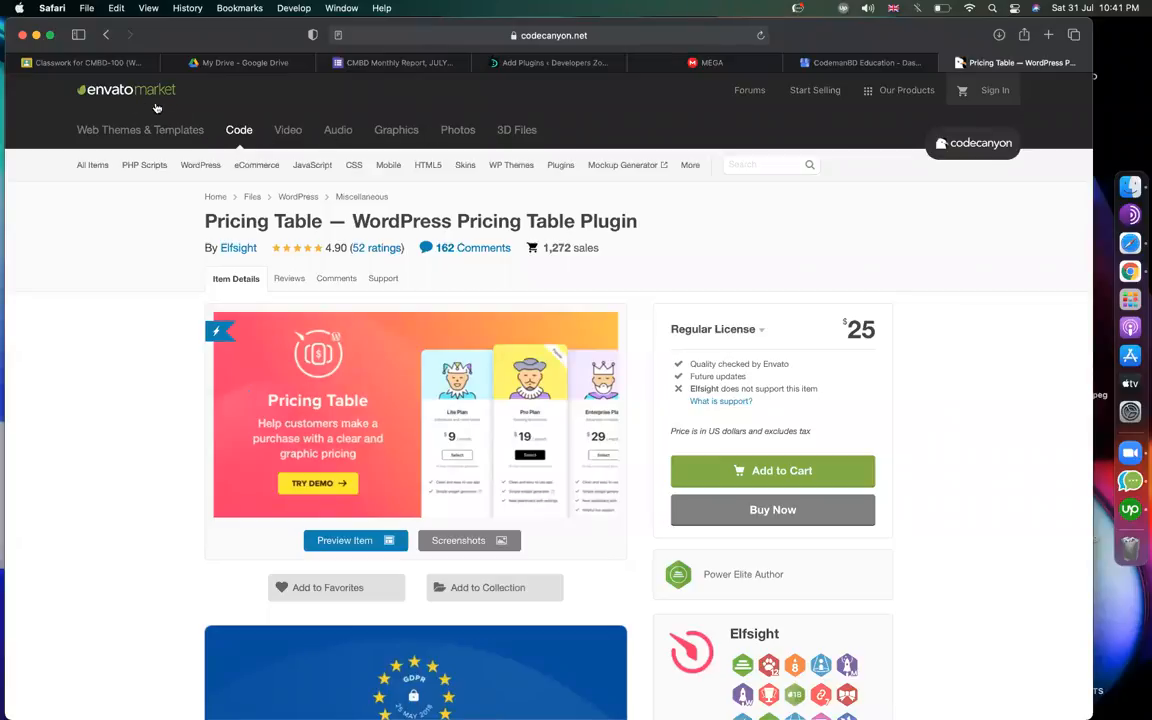
Highlight the $25 Regular License price, then return to the WordPress Add Plugins tab.
{"action": "left_click_drag", "start_coordinate": [878, 331], "coordinate": [840, 331]}
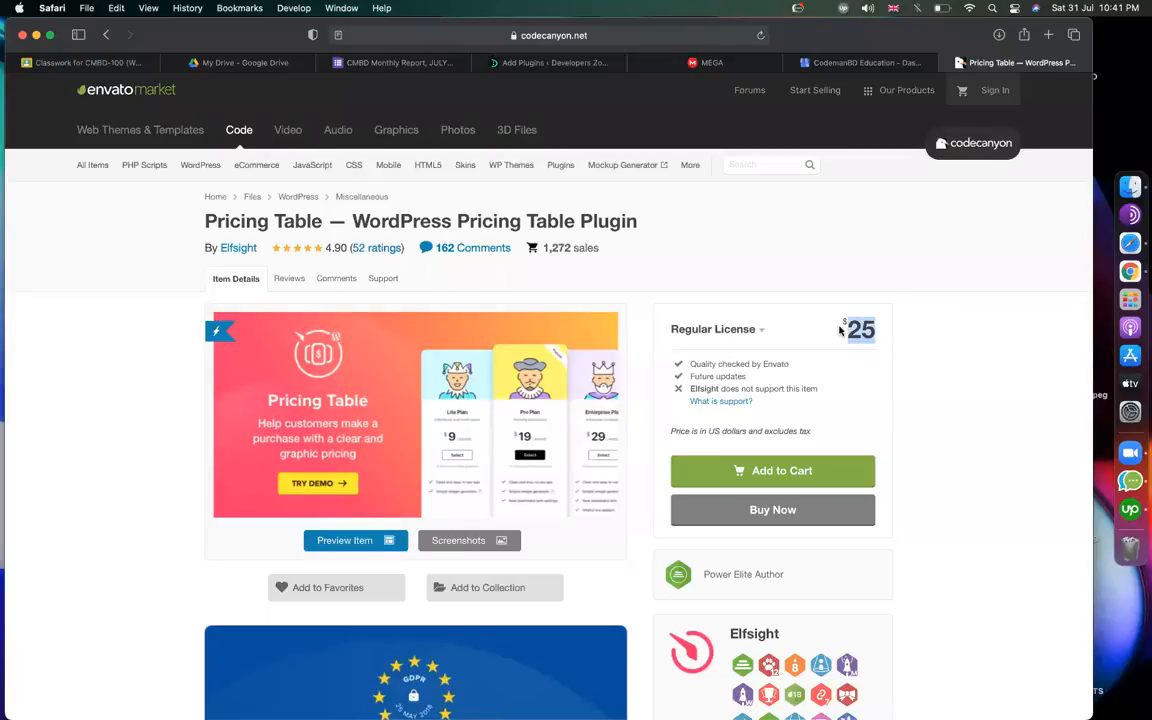
{"action": "left_click", "coordinate": [1019, 334]}
{"action": "left_click", "coordinate": [570, 62]}
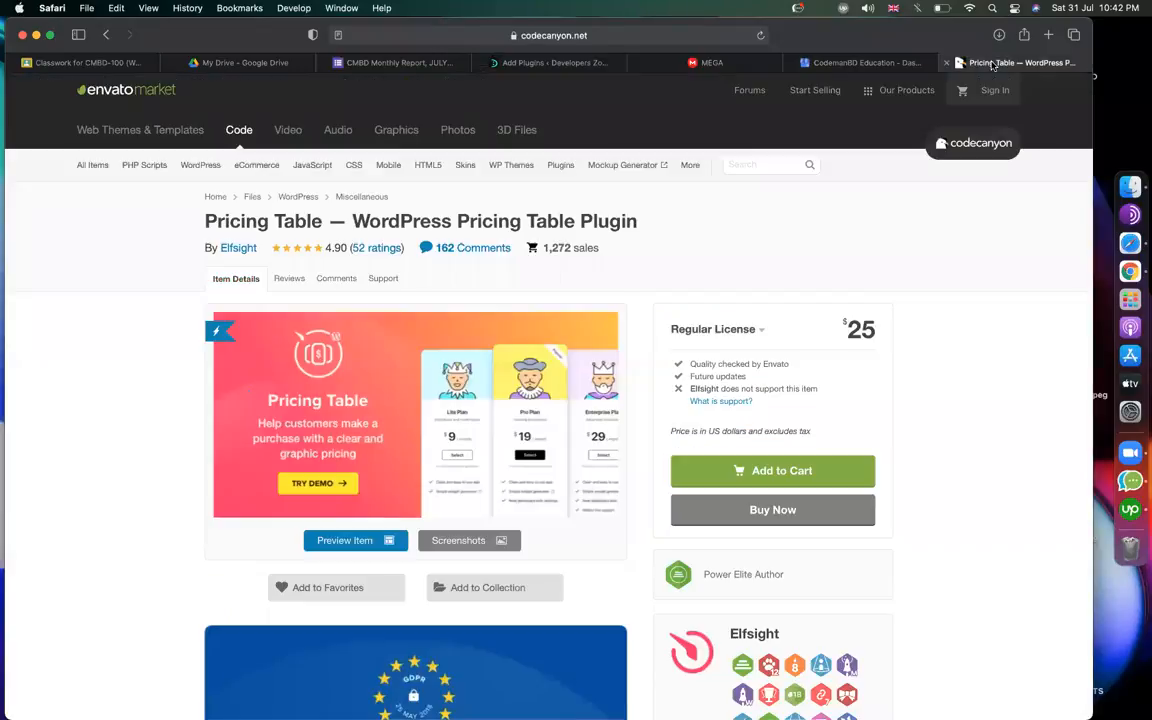
Switch back to the CodeCanyon Pricing Table product tab.
{"action": "left_click", "coordinate": [1000, 62]}
Highlight the CodeCanyon title 'Pricing Table — WordPress Pricing Table Plugin', then leave the product page.
{"action": "triple_click", "coordinate": [388, 226]}
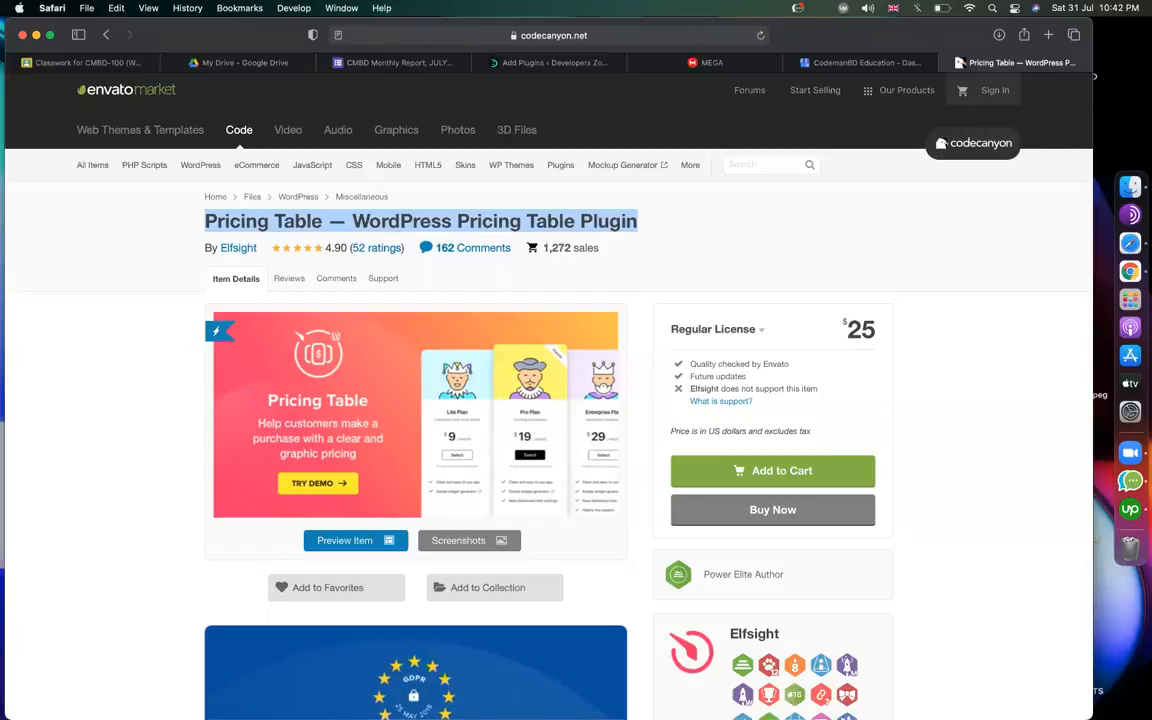
{"action": "left_click", "coordinate": [840, 63]}
Reveal the Upload Plugin form on WordPress's Add Plugins page and browse for a file.
{"action": "left_click", "coordinate": [550, 63]}
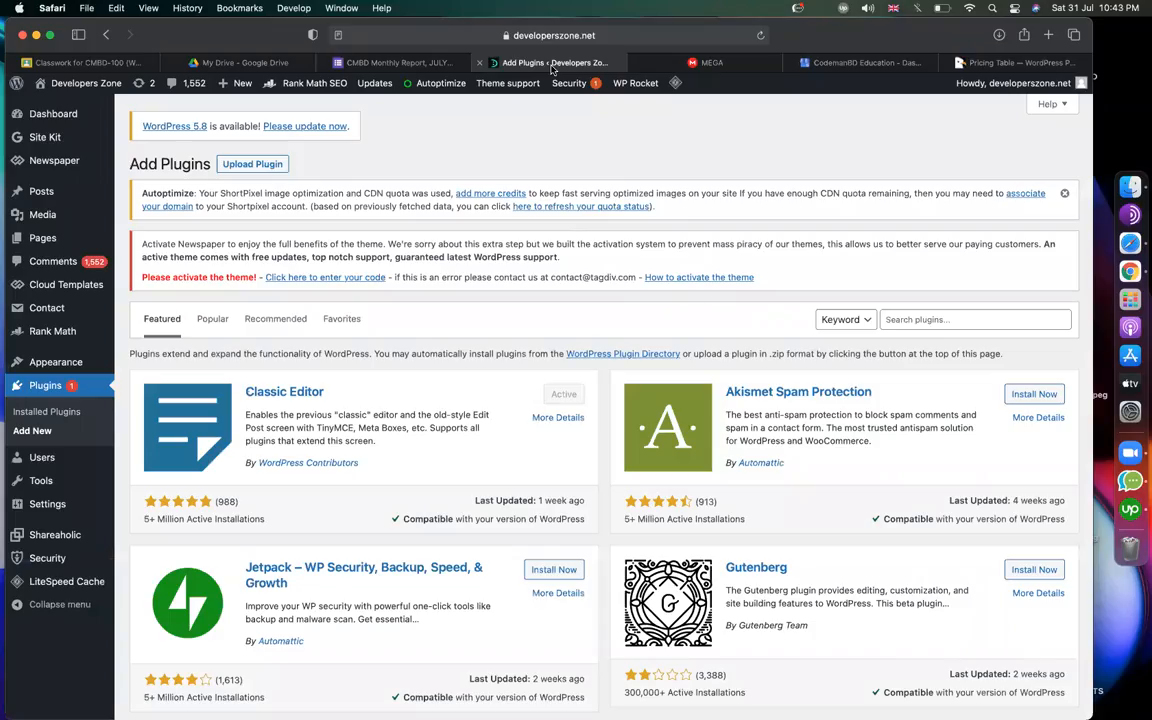
{"action": "left_click", "coordinate": [265, 166]}
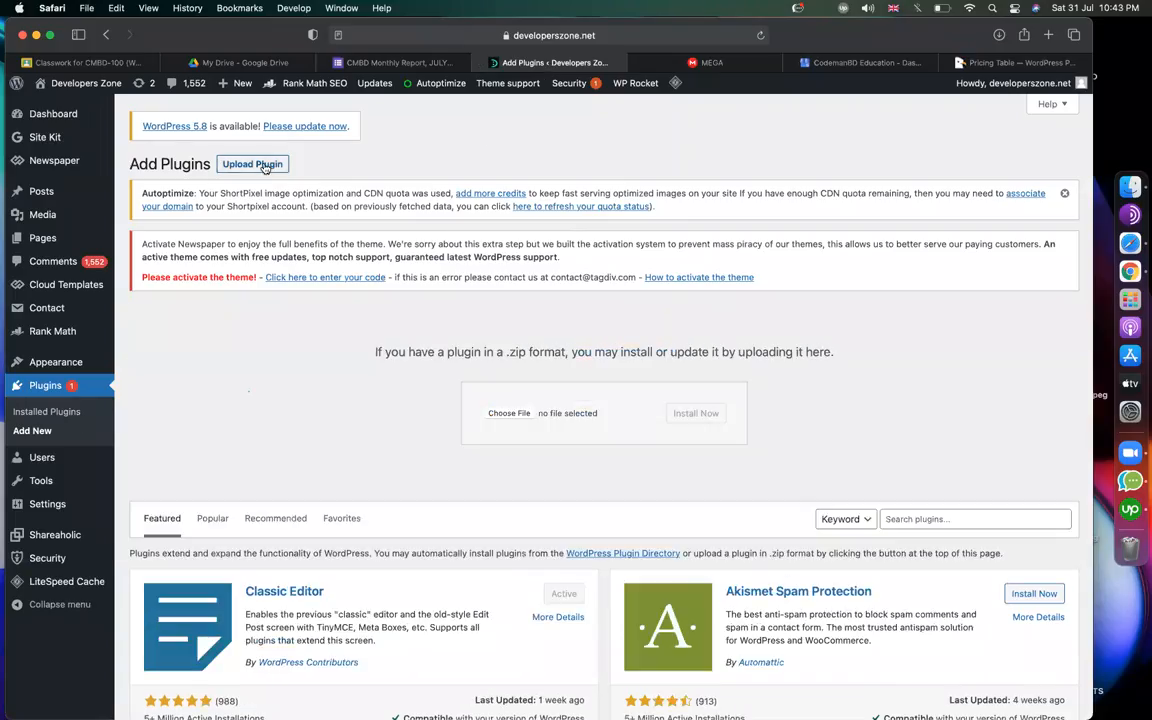
{"action": "left_click", "coordinate": [495, 414]}
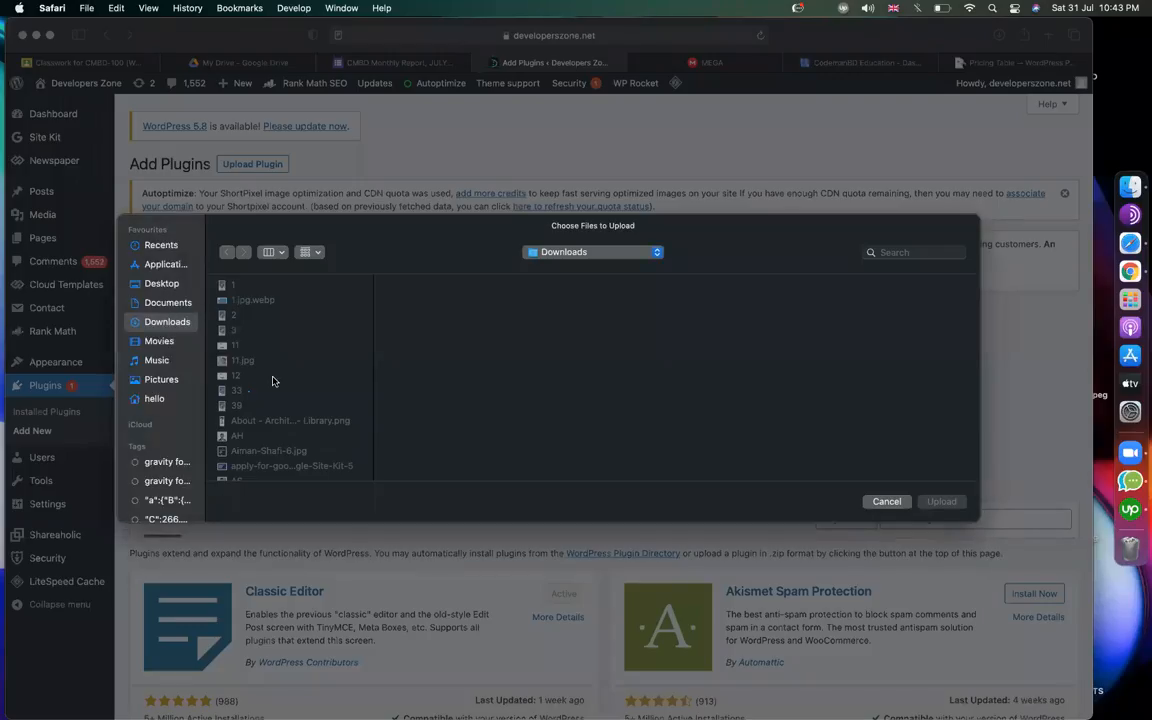
Choose elfsight-pricing-table-cc.zip from Downloads > Themes & Plugins as the plugin file.
{"action": "scroll", "coordinate": [280, 378], "scroll_direction": "down", "scroll_amount": 10}
{"action": "scroll", "coordinate": [290, 382], "scroll_direction": "down", "scroll_amount": 15}
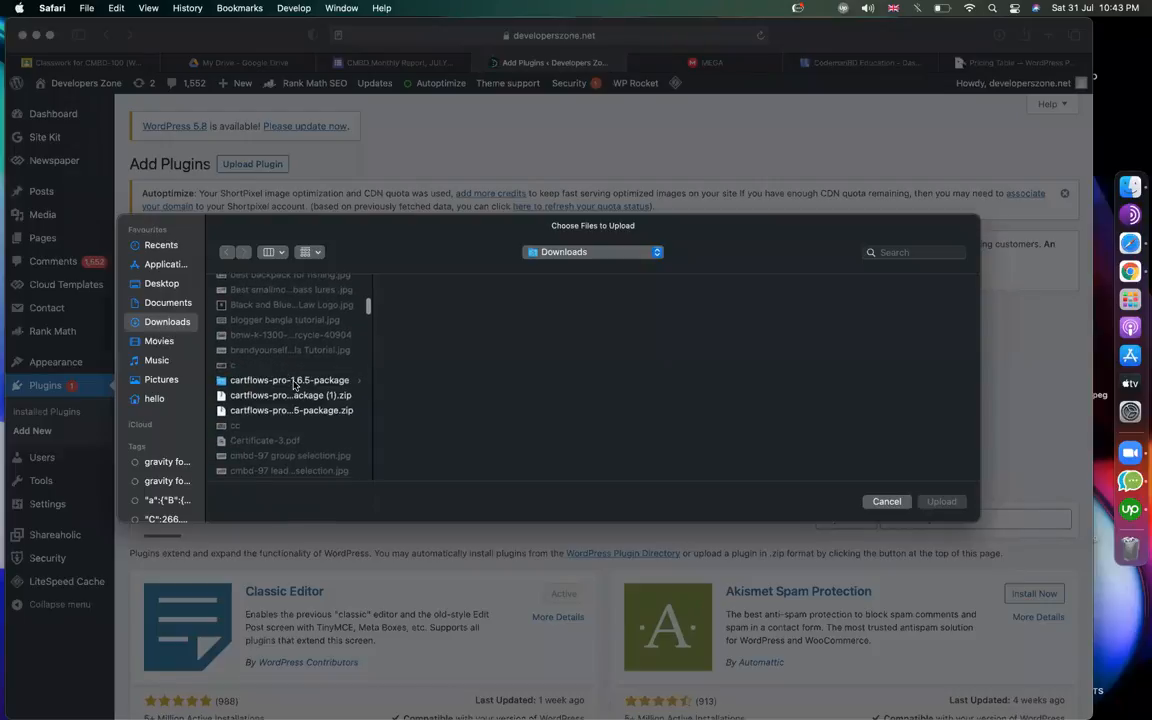
{"action": "scroll", "coordinate": [300, 392], "scroll_direction": "down", "scroll_amount": 15}
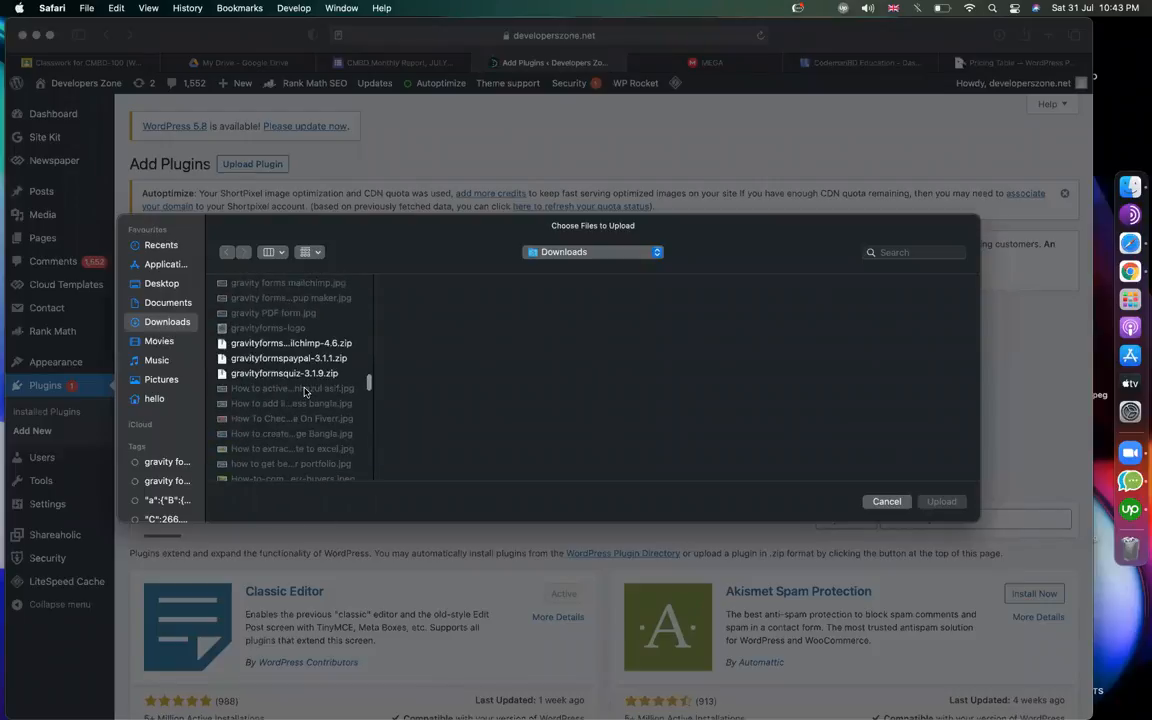
{"action": "scroll", "coordinate": [282, 392], "scroll_direction": "down", "scroll_amount": 15}
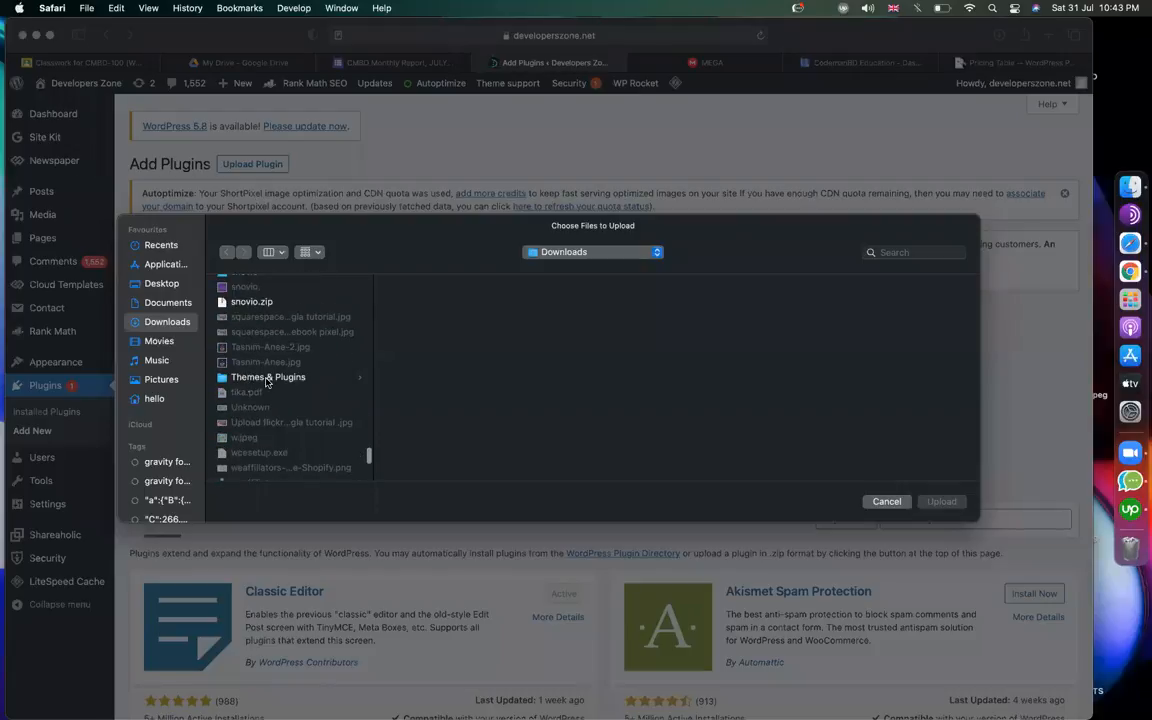
{"action": "left_click", "coordinate": [270, 378]}
{"action": "scroll", "coordinate": [490, 374], "scroll_direction": "down", "scroll_amount": 5}
{"action": "scroll", "coordinate": [496, 373], "scroll_direction": "up", "scroll_amount": 5}
{"action": "left_click_drag", "start_coordinate": [541, 369], "coordinate": [617, 373]}
{"action": "left_click", "coordinate": [507, 380]}
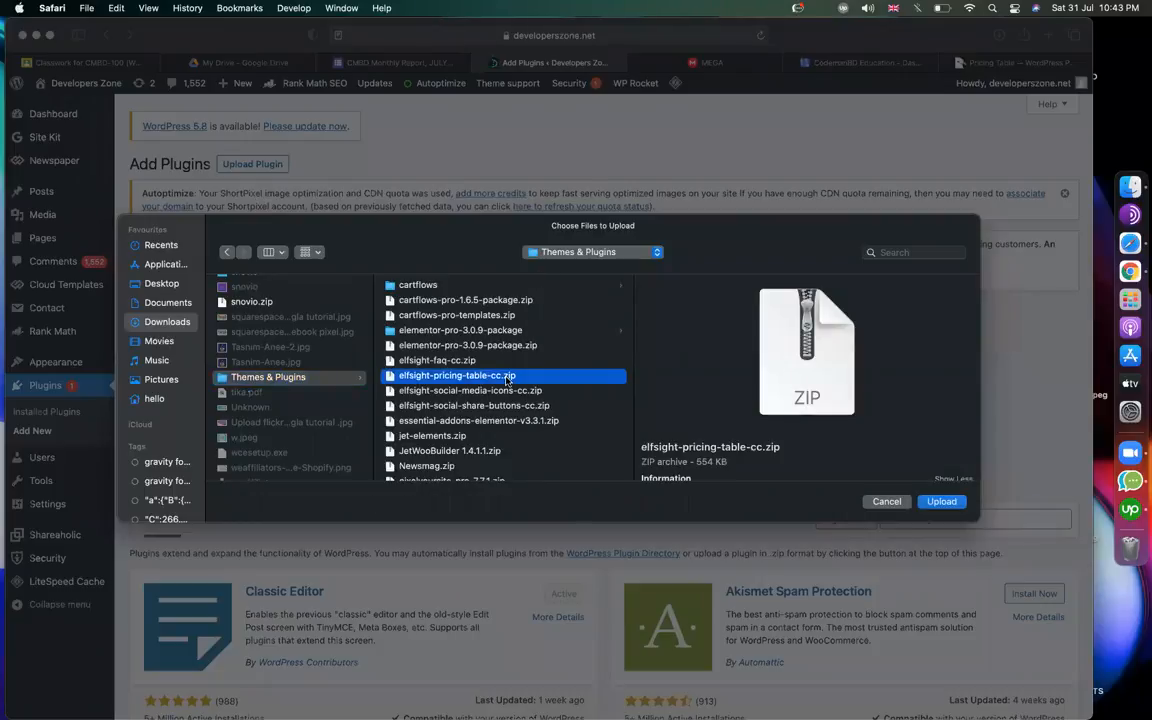
{"action": "double_click", "coordinate": [507, 380]}
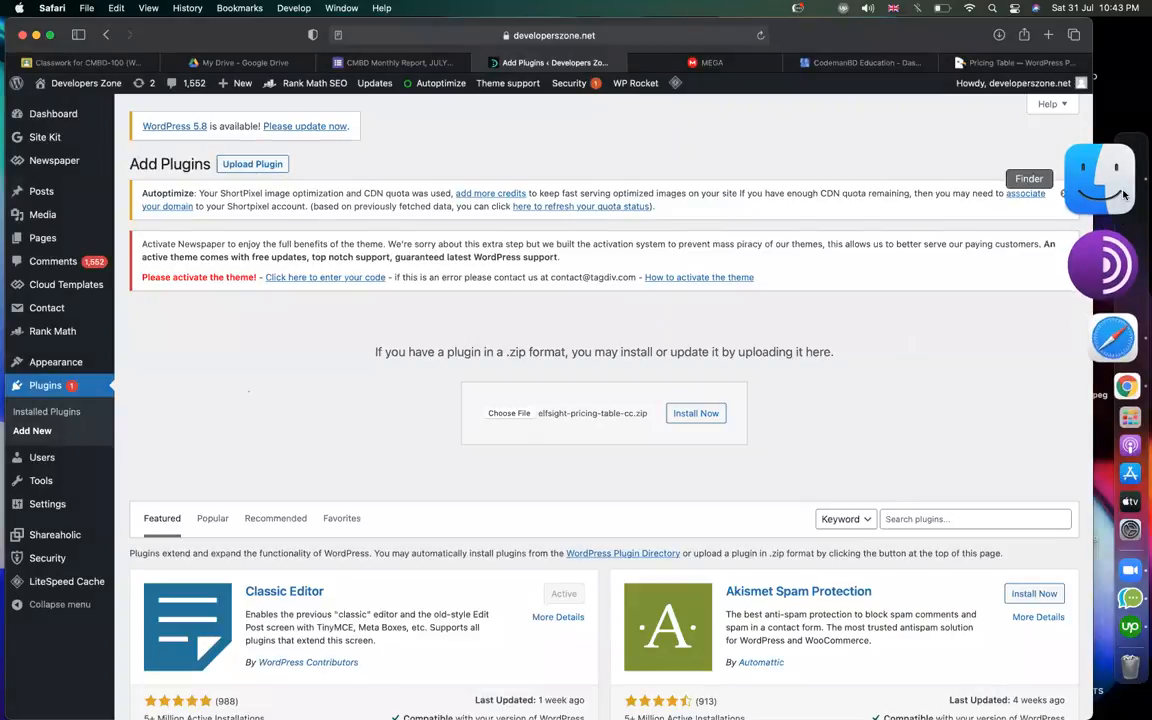
Bring Finder forward and open the Downloads > Themes & Plugins folder.
{"action": "left_click", "coordinate": [1127, 191]}
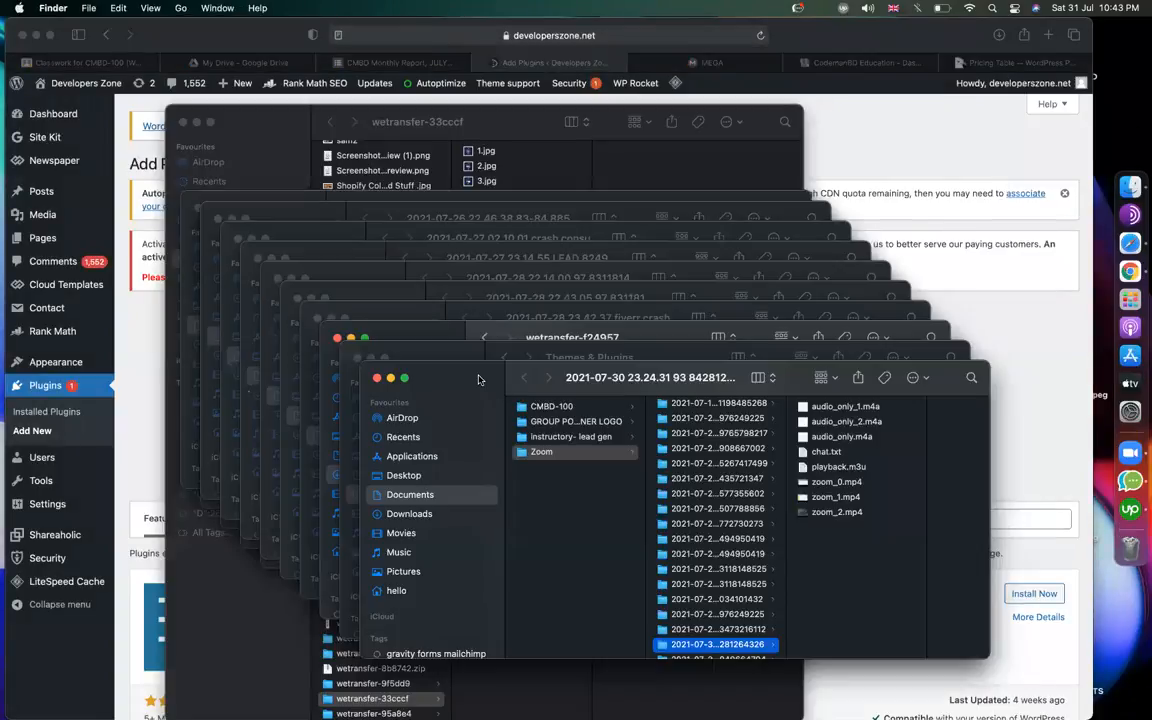
{"action": "left_click_drag", "start_coordinate": [482, 380], "coordinate": [454, 275]}
{"action": "left_click", "coordinate": [378, 410]}
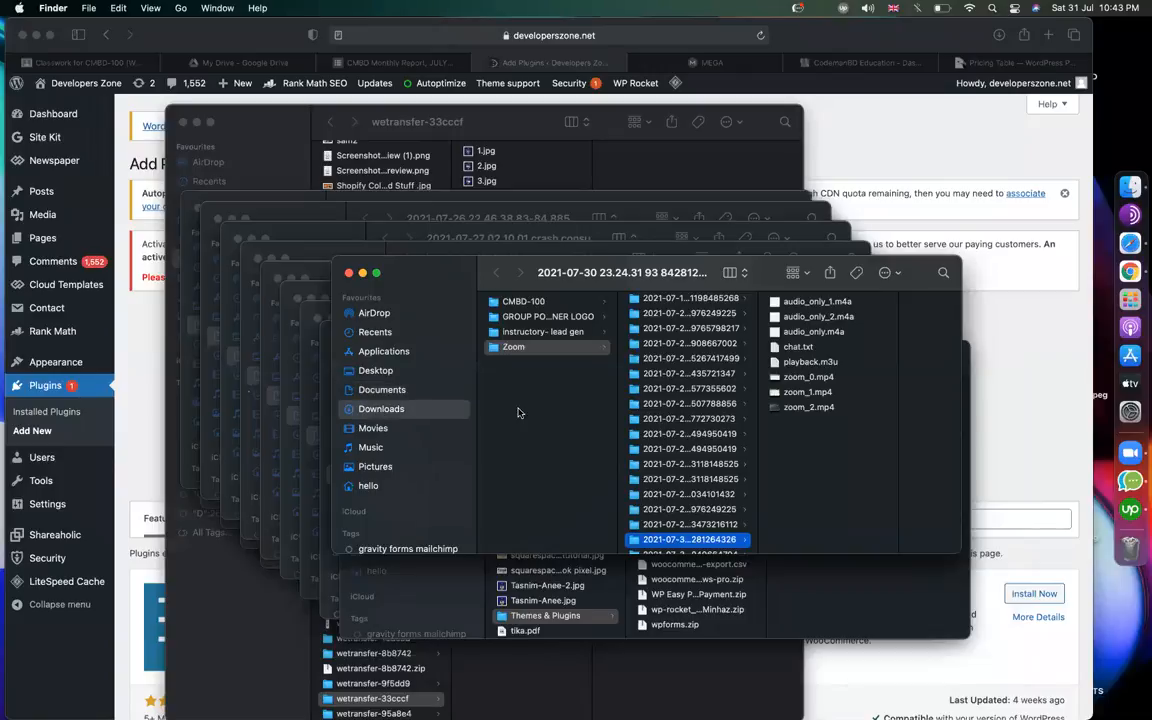
{"action": "left_click", "coordinate": [553, 440]}
{"action": "scroll", "coordinate": [553, 437], "scroll_direction": "down", "scroll_amount": 5}
{"action": "scroll", "coordinate": [553, 437], "scroll_direction": "down", "scroll_amount": 15}
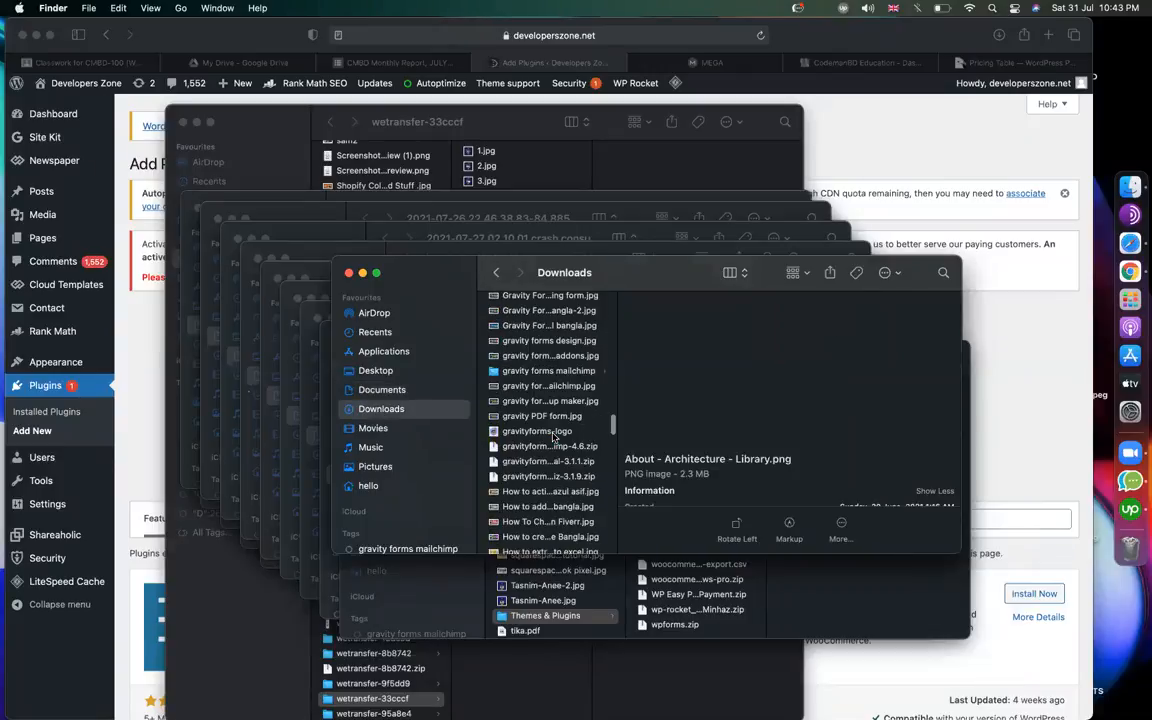
{"action": "scroll", "coordinate": [553, 437], "scroll_direction": "up", "scroll_amount": 10}
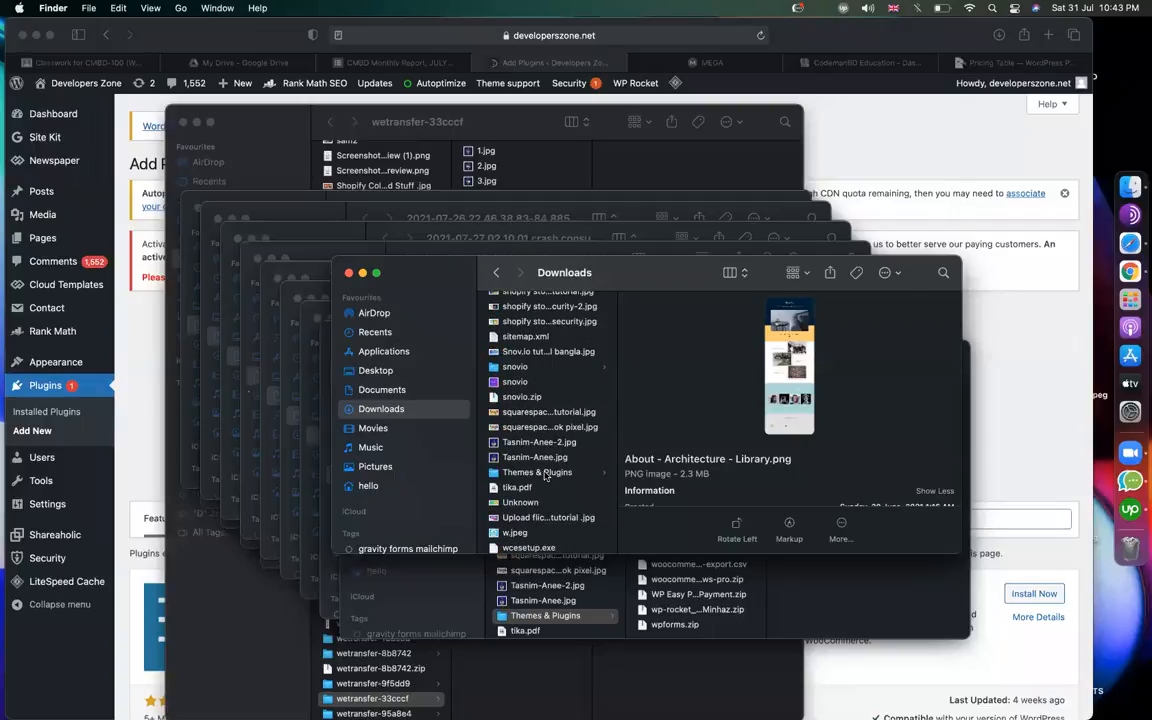
{"action": "left_click", "coordinate": [548, 472]}
Widen the file list, select elfsight-social-share-buttons-cc.zip, and switch the view to icons.
{"action": "scroll", "coordinate": [684, 448], "scroll_direction": "down", "scroll_amount": 3}
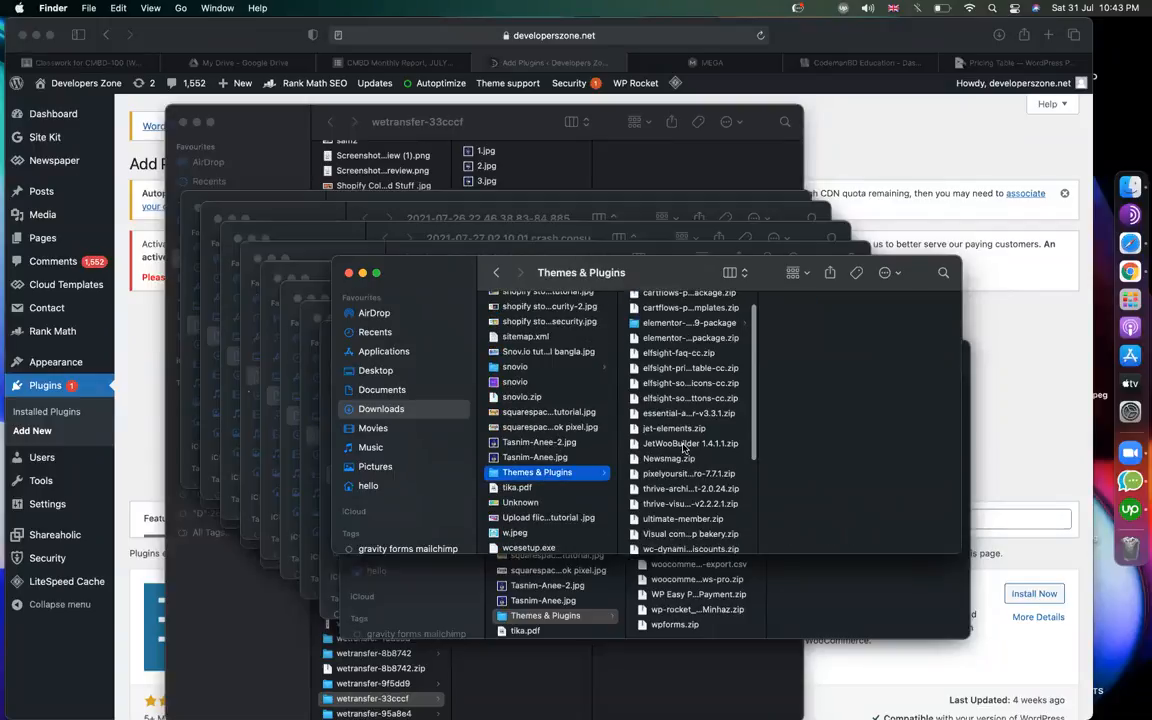
{"action": "left_click_drag", "start_coordinate": [757, 408], "coordinate": [895, 404]}
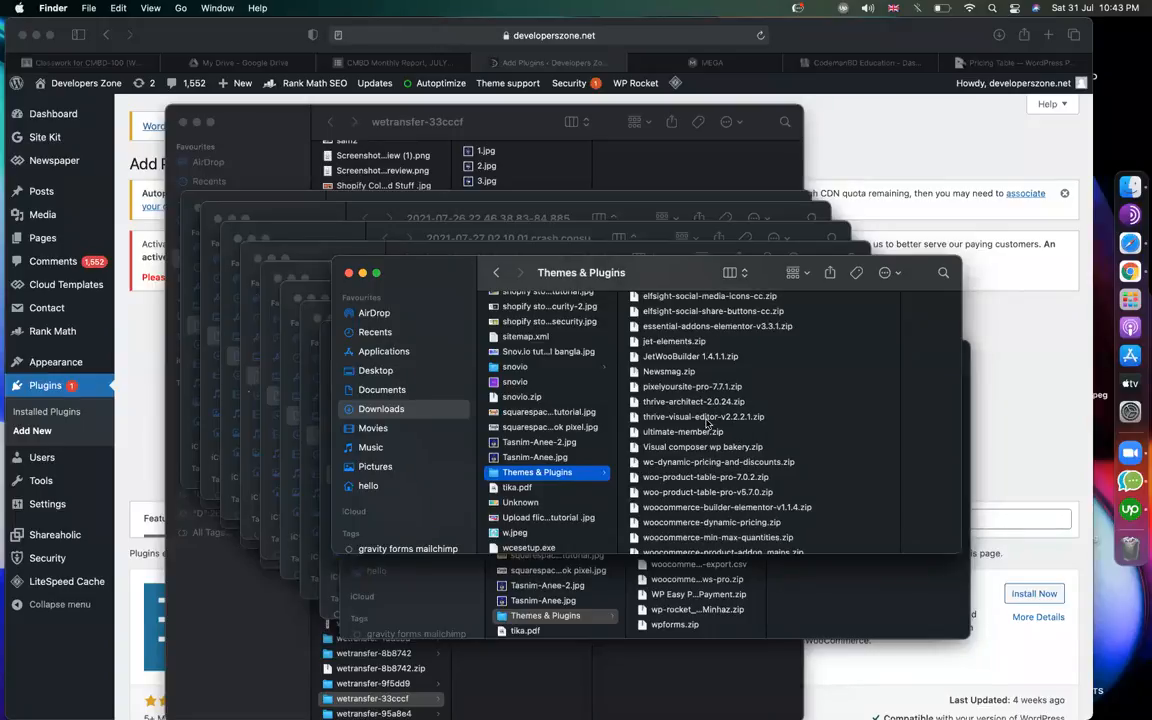
{"action": "scroll", "coordinate": [706, 424], "scroll_direction": "up", "scroll_amount": 1}
{"action": "left_click", "coordinate": [706, 332]}
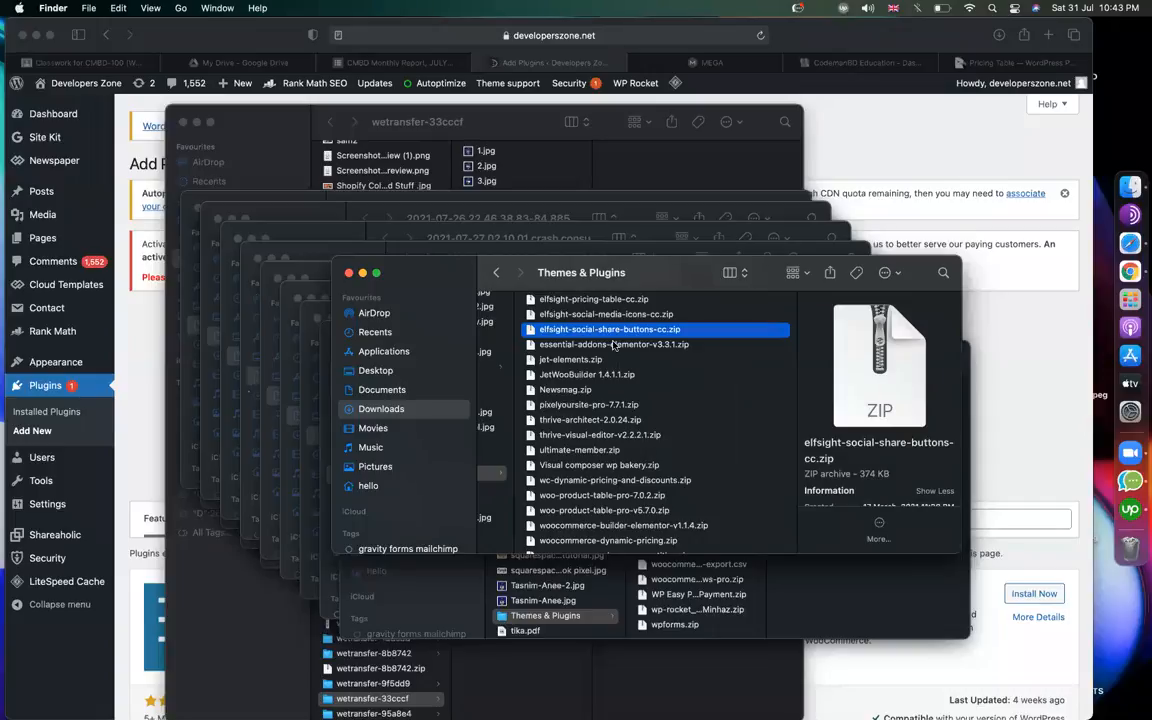
{"action": "scroll", "coordinate": [620, 356], "scroll_direction": "up", "scroll_amount": 2}
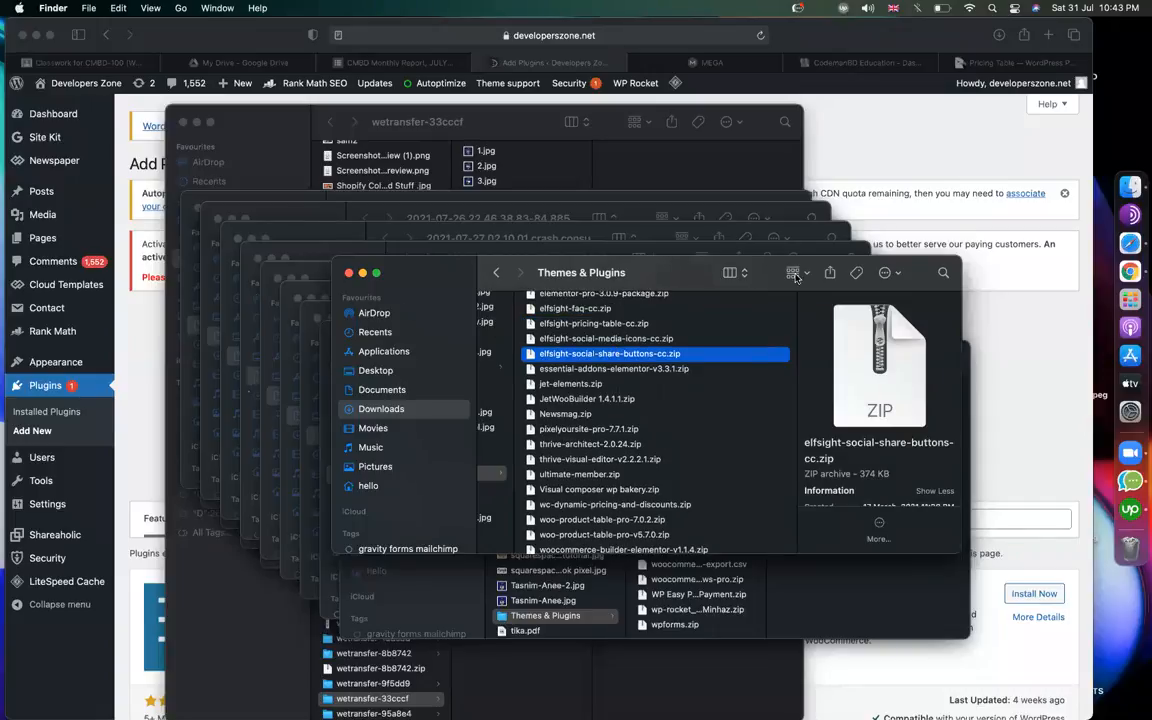
{"action": "left_click", "coordinate": [797, 274]}
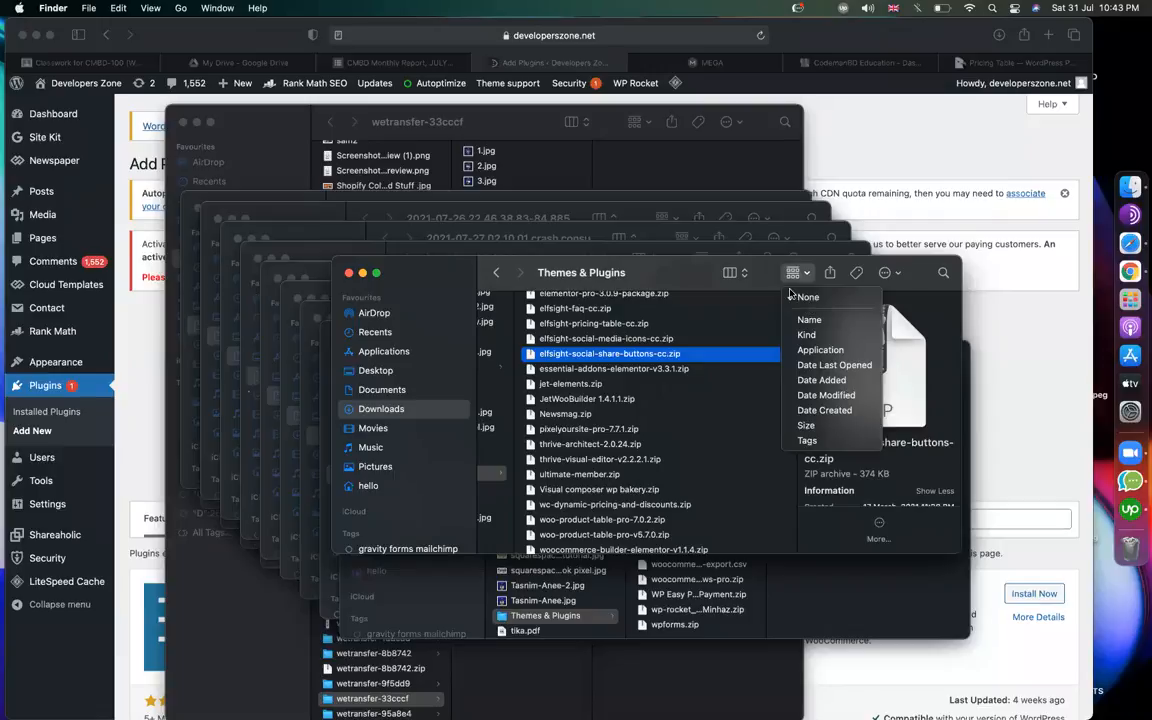
{"action": "left_click", "coordinate": [734, 281]}
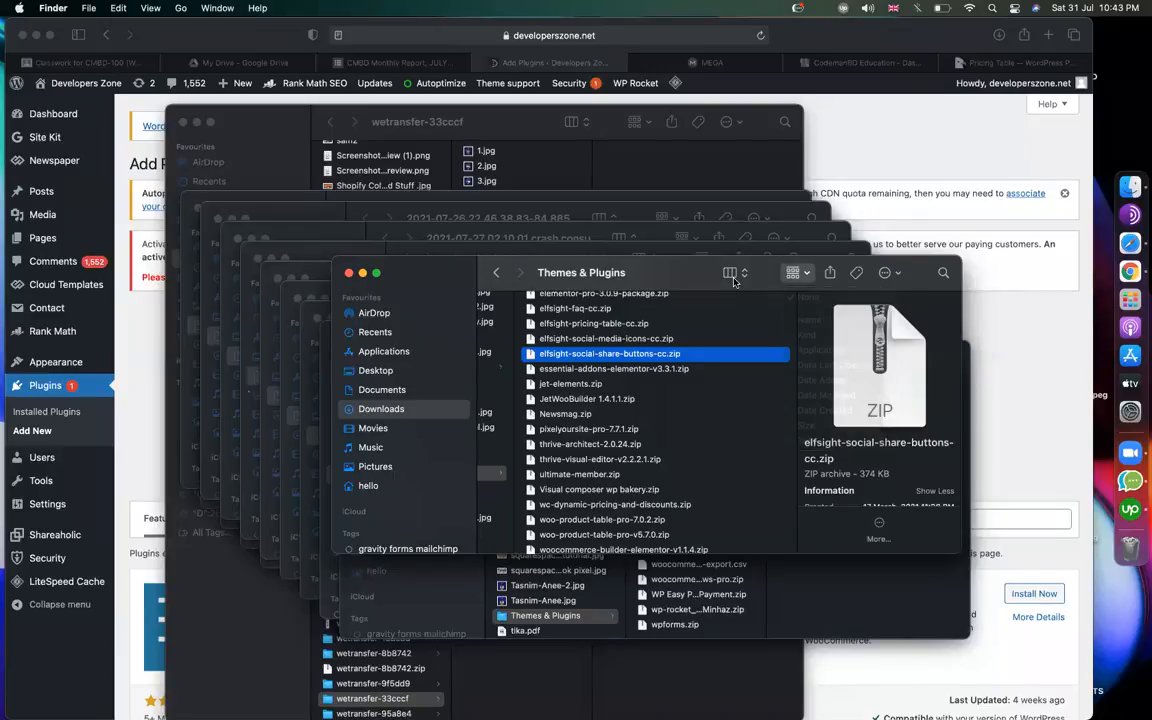
{"action": "left_click", "coordinate": [733, 274]}
{"action": "left_click", "coordinate": [743, 245]}
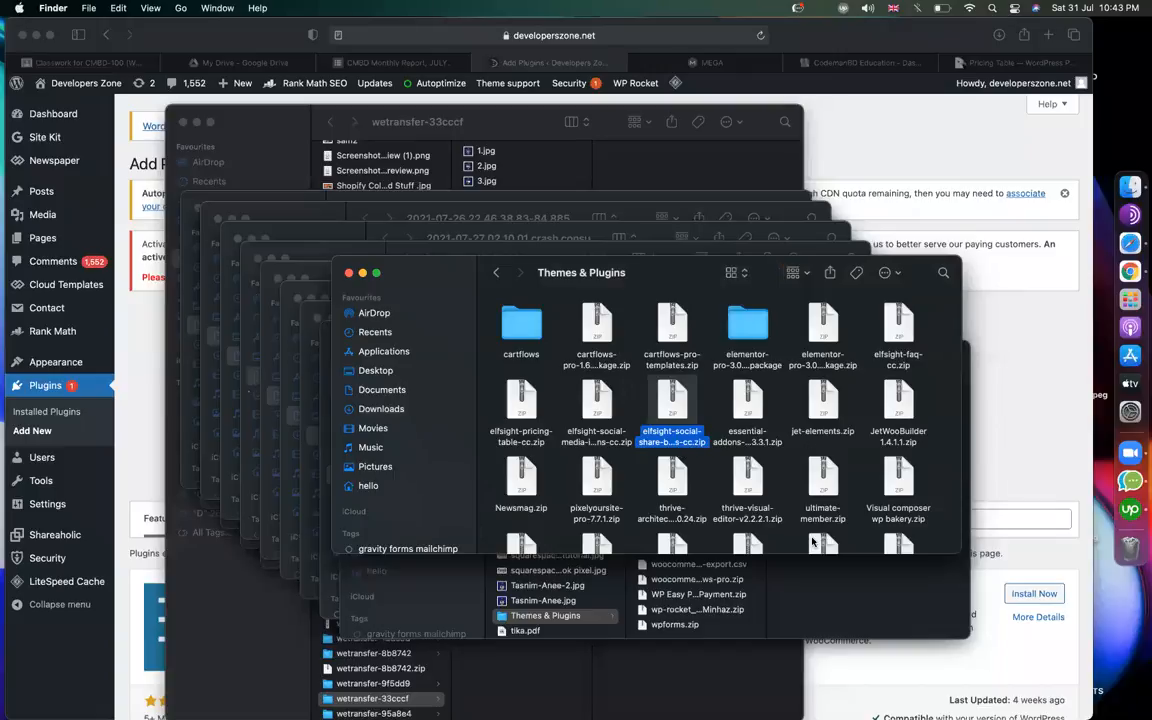
{"action": "scroll", "coordinate": [813, 540], "scroll_direction": "down", "scroll_amount": 5}
Create a folder named 'test' in Themes & Plugins and paste the copied zip into it.
{"action": "right_click", "coordinate": [900, 547]}
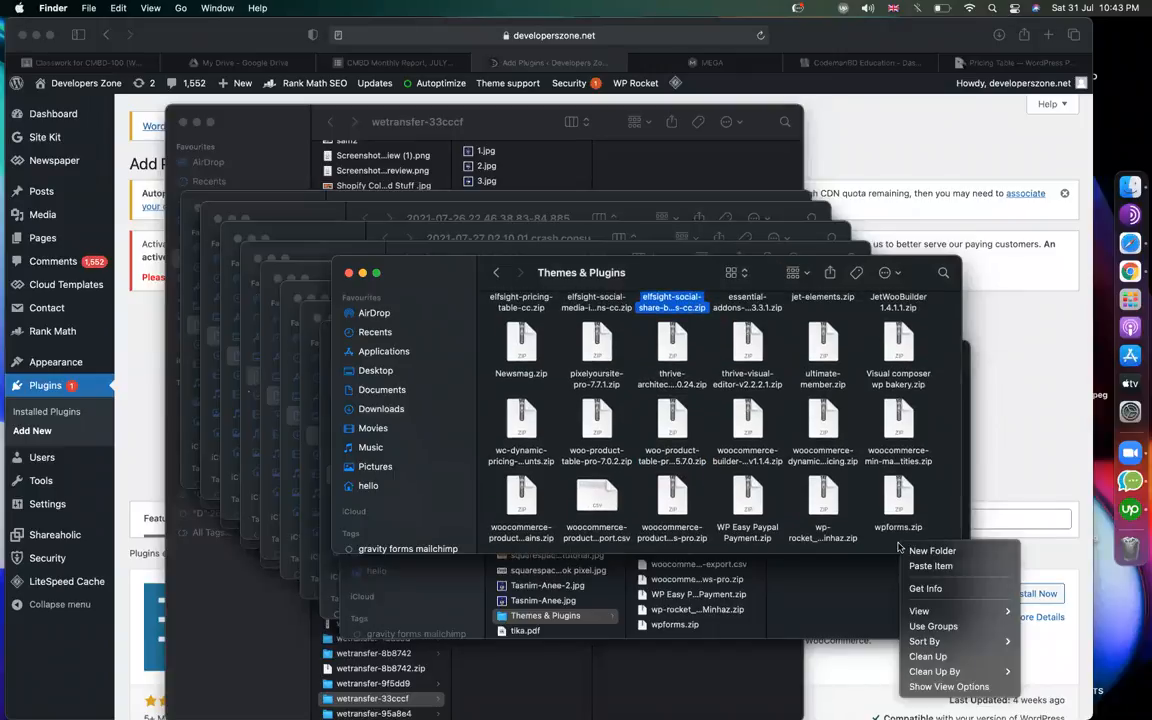
{"action": "left_click", "coordinate": [918, 551]}
{"action": "type", "text": "test"}
{"action": "double_click", "coordinate": [898, 500]}
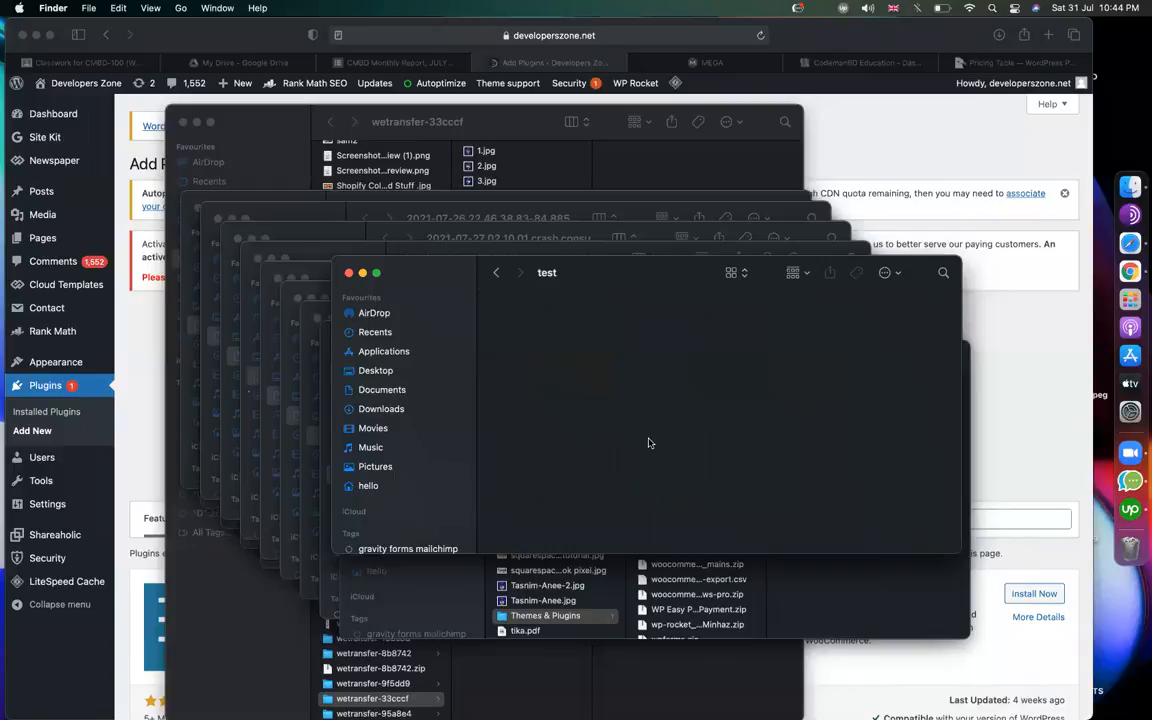
{"action": "key", "text": "super+v"}
Extract elfsight-social-share-buttons-cc.zip and view the extracted folder in columns.
{"action": "left_click", "coordinate": [520, 358]}
{"action": "left_click", "coordinate": [586, 428]}
{"action": "left_click", "coordinate": [520, 338]}
{"action": "double_click", "coordinate": [520, 330]}
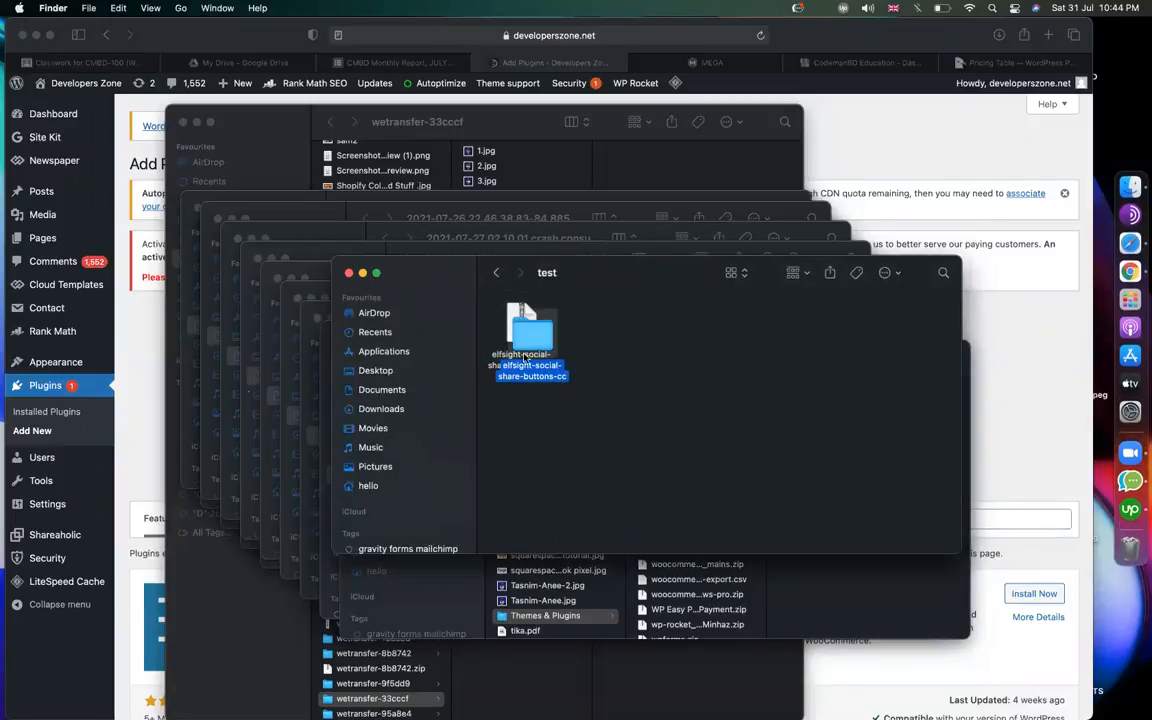
{"action": "left_click", "coordinate": [663, 420]}
{"action": "left_click", "coordinate": [665, 335]}
{"action": "left_click", "coordinate": [737, 272]}
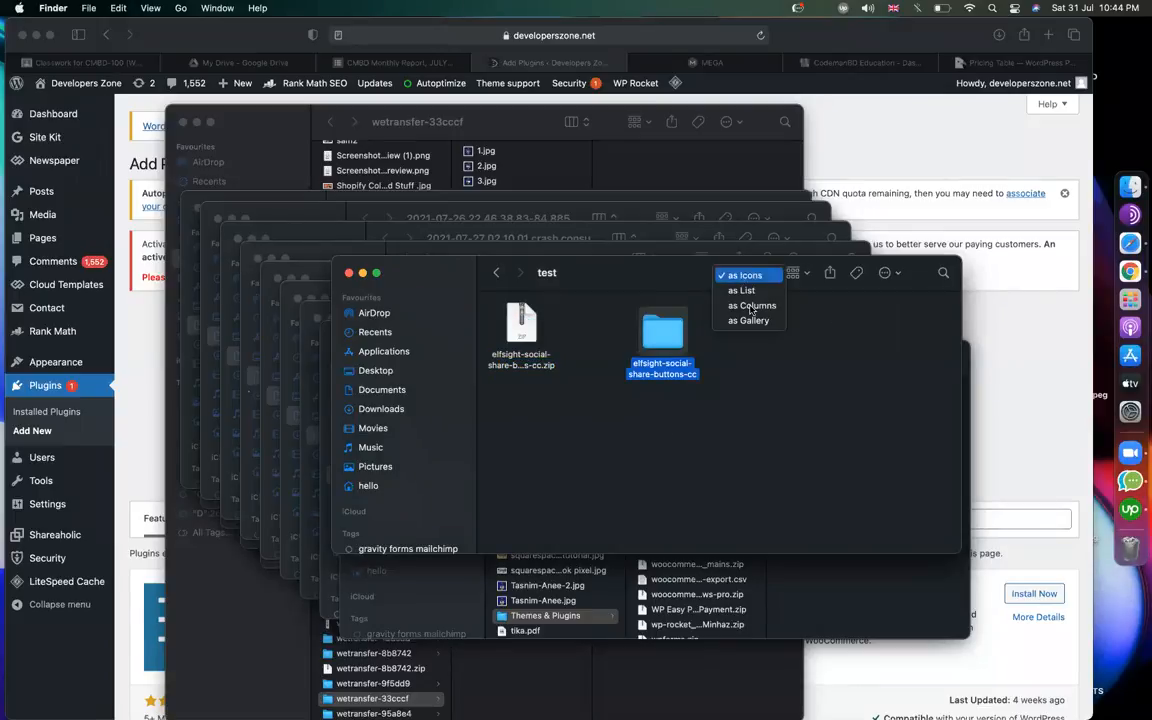
{"action": "left_click", "coordinate": [749, 306]}
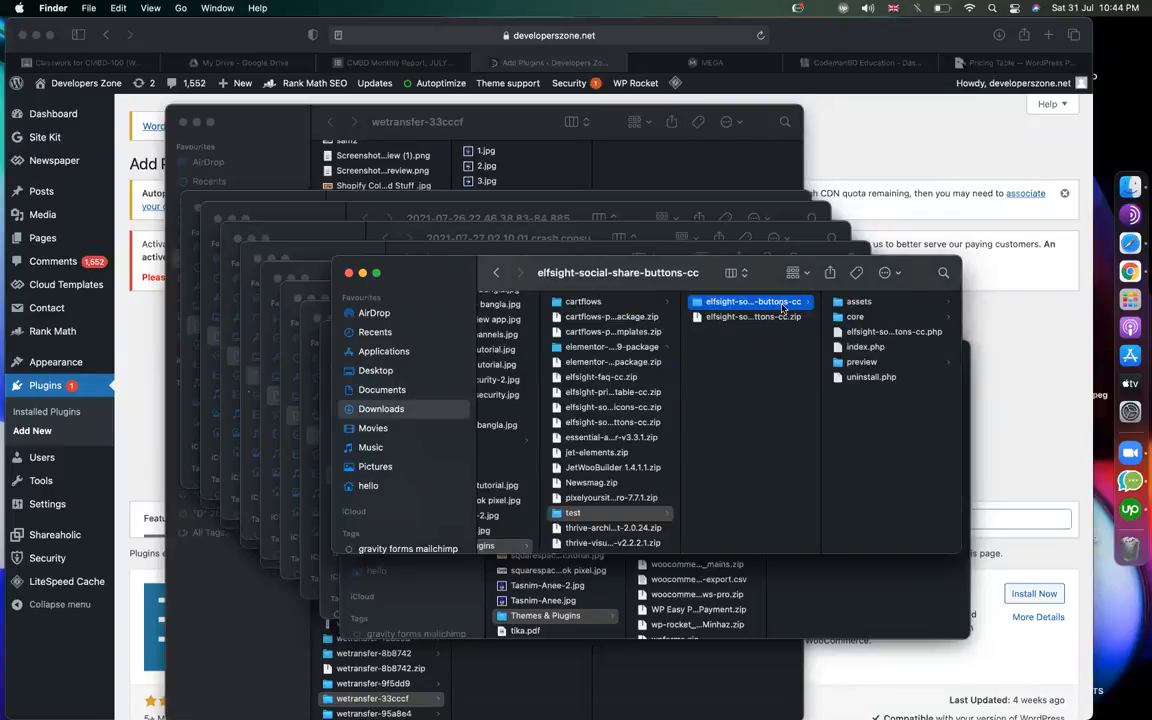
Preview the unzipped plugin's main PHP file, index.php and uninstall.php.
{"action": "left_click", "coordinate": [891, 333]}
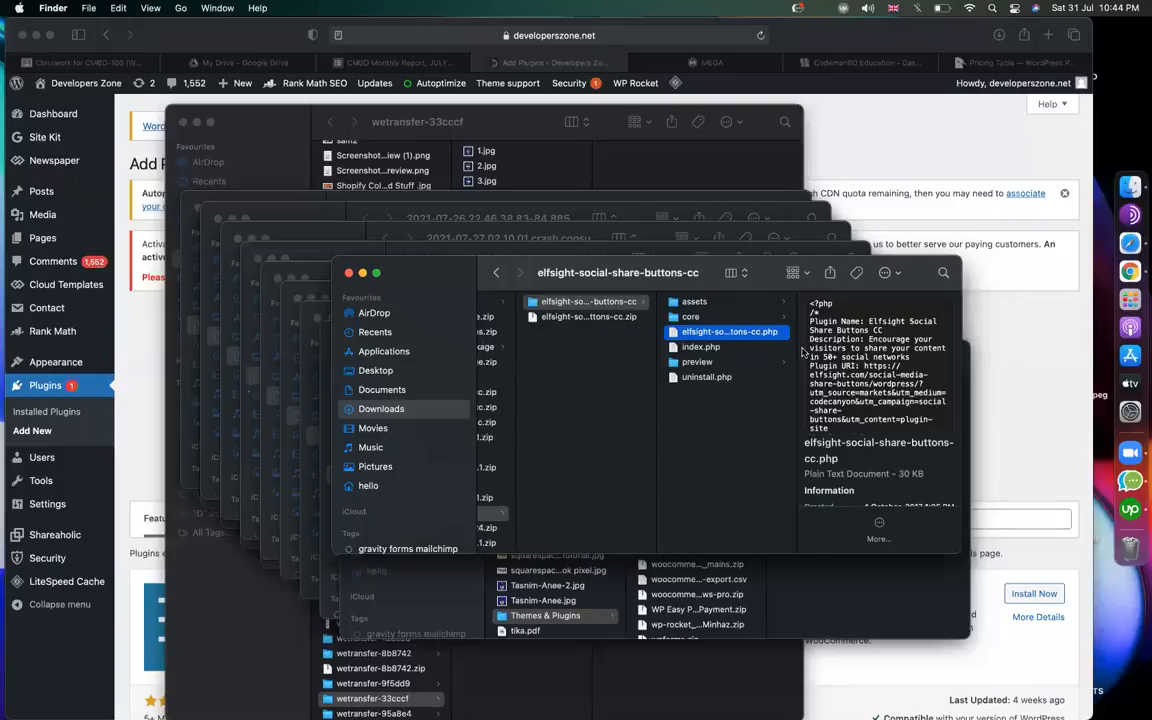
{"action": "left_click", "coordinate": [715, 347]}
{"action": "left_click", "coordinate": [743, 334]}
{"action": "left_click", "coordinate": [703, 378]}
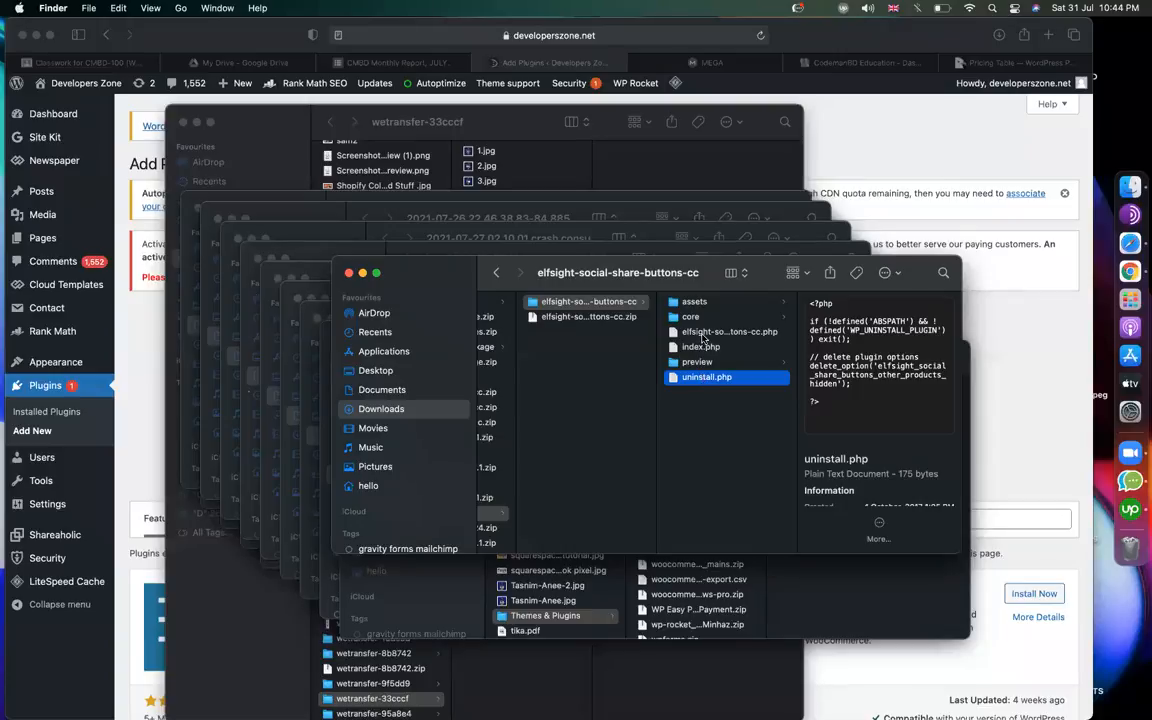
{"action": "left_click", "coordinate": [703, 334]}
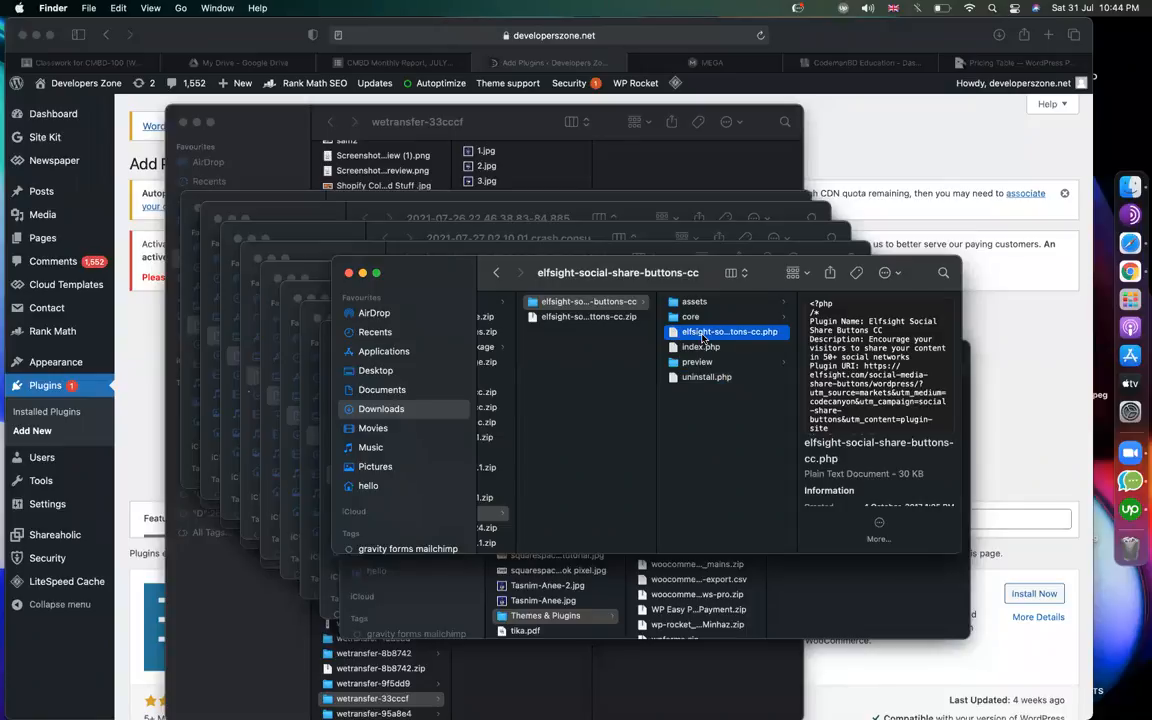
{"action": "left_click", "coordinate": [702, 348]}
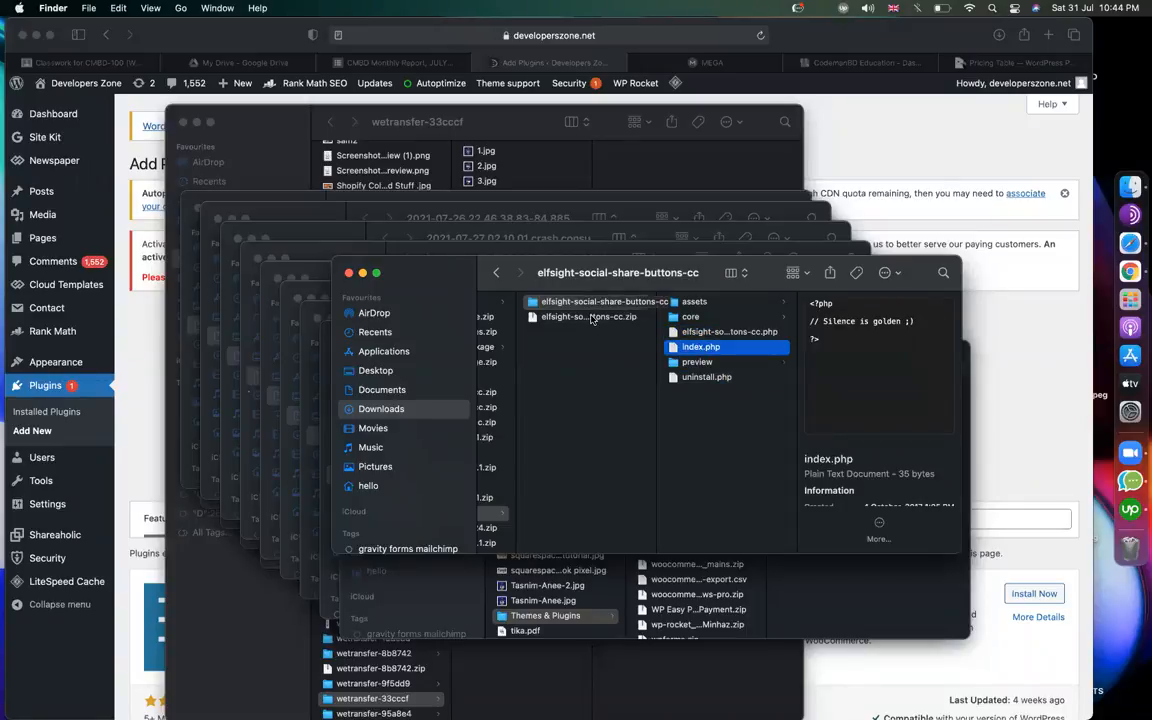
{"action": "left_click", "coordinate": [592, 318]}
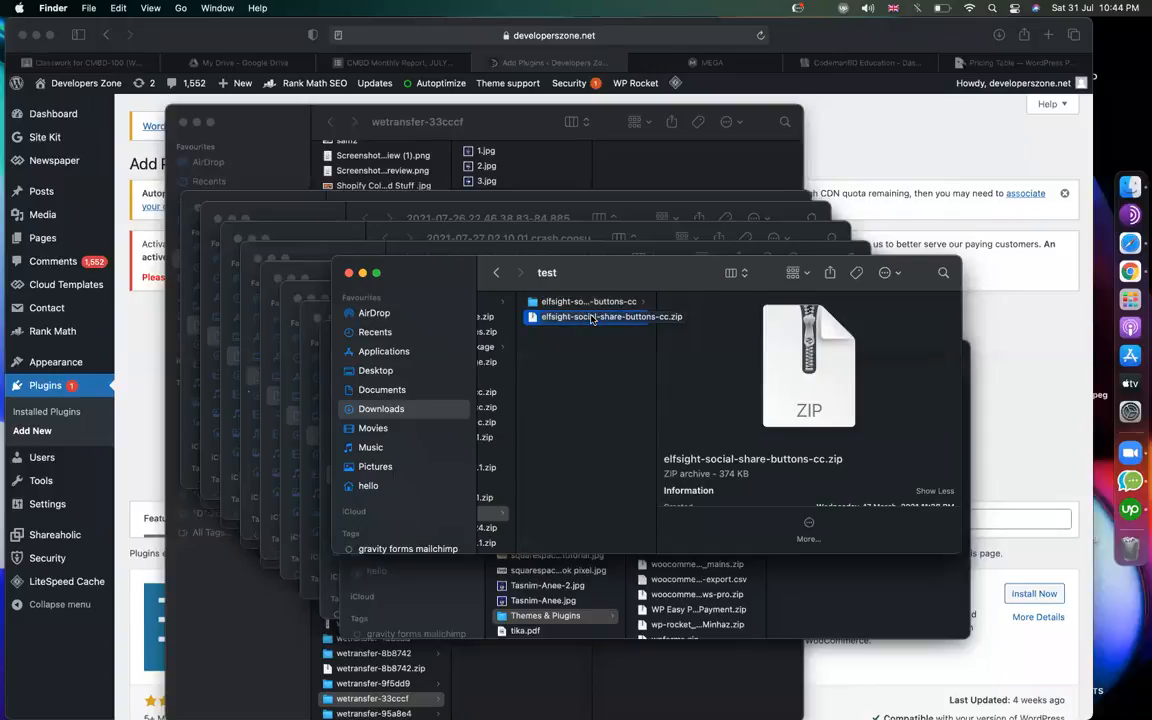
Copy elementor-pro-3.0.9-package.zip from Themes & Plugins into the test folder.
{"action": "scroll", "coordinate": [599, 465], "scroll_direction": "left", "scroll_amount": 5}
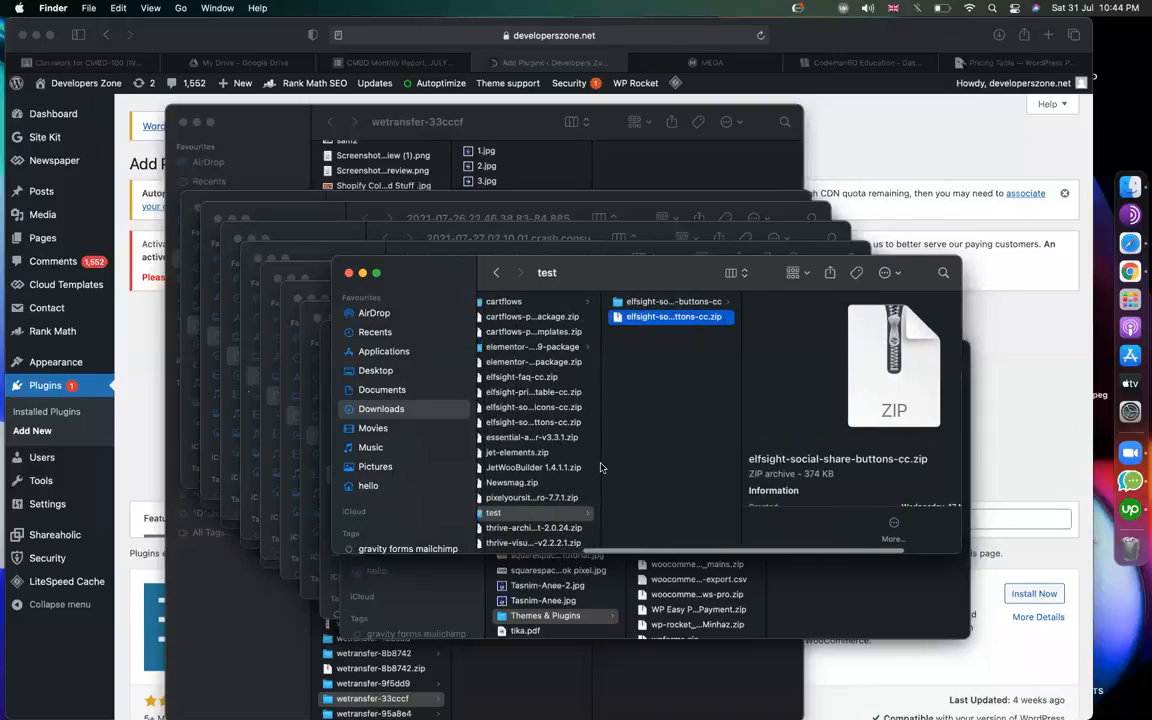
{"action": "scroll", "coordinate": [677, 357], "scroll_direction": "up", "scroll_amount": 3}
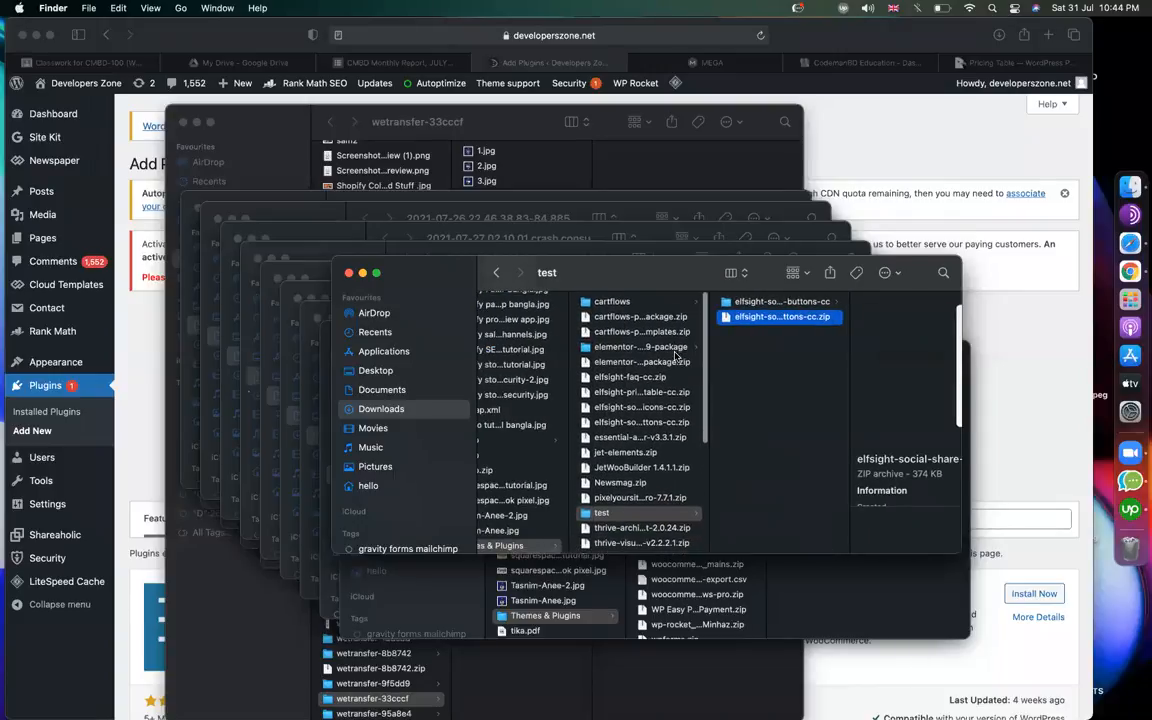
{"action": "left_click", "coordinate": [632, 364]}
{"action": "key", "text": "super+c"}
{"action": "scroll", "coordinate": [635, 420], "scroll_direction": "down", "scroll_amount": 6}
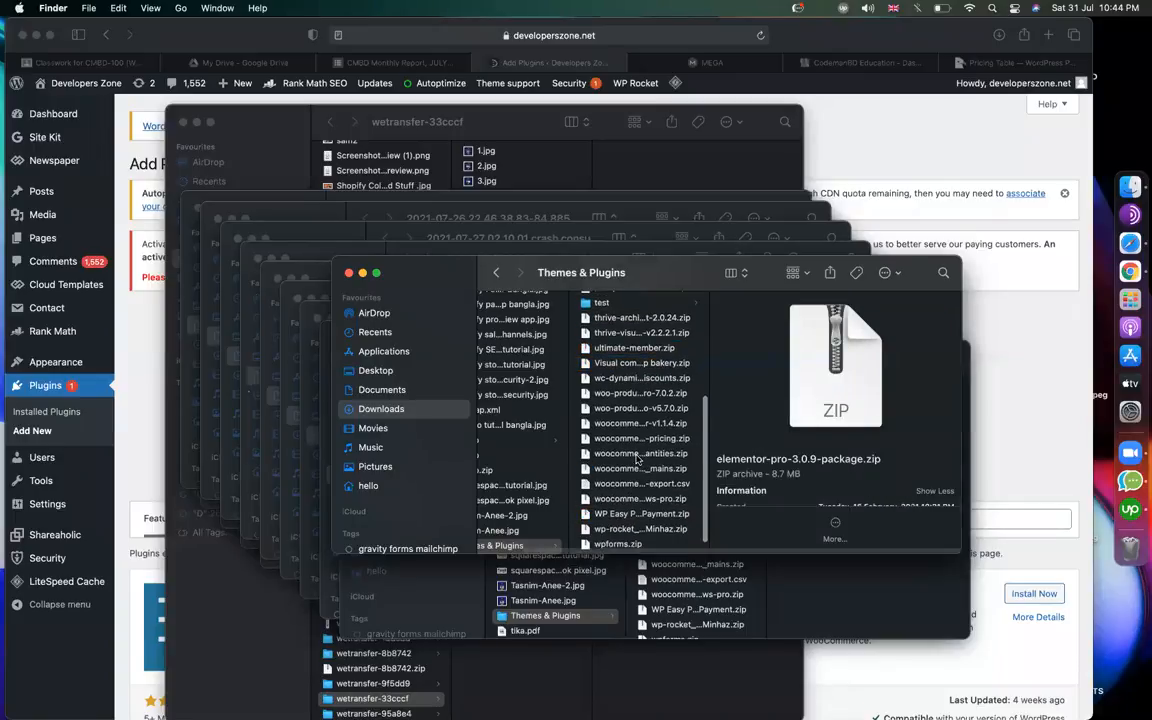
{"action": "left_click", "coordinate": [637, 451]}
{"action": "left_click", "coordinate": [603, 343]}
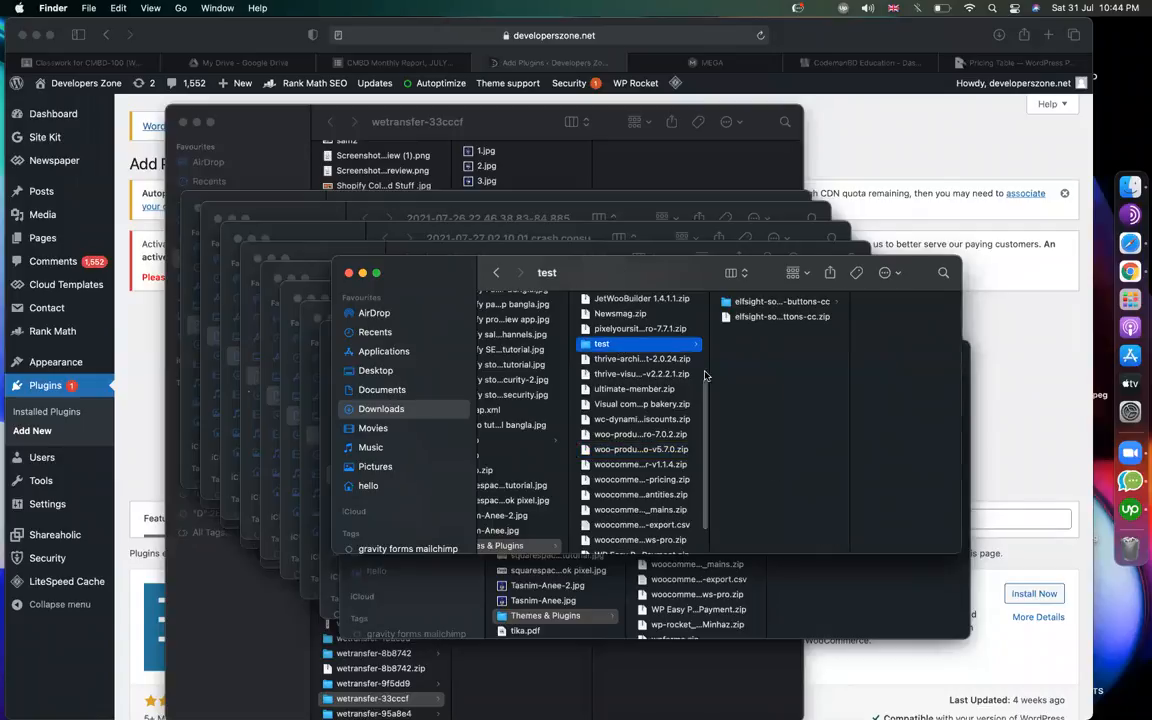
{"action": "key", "text": "super+v"}
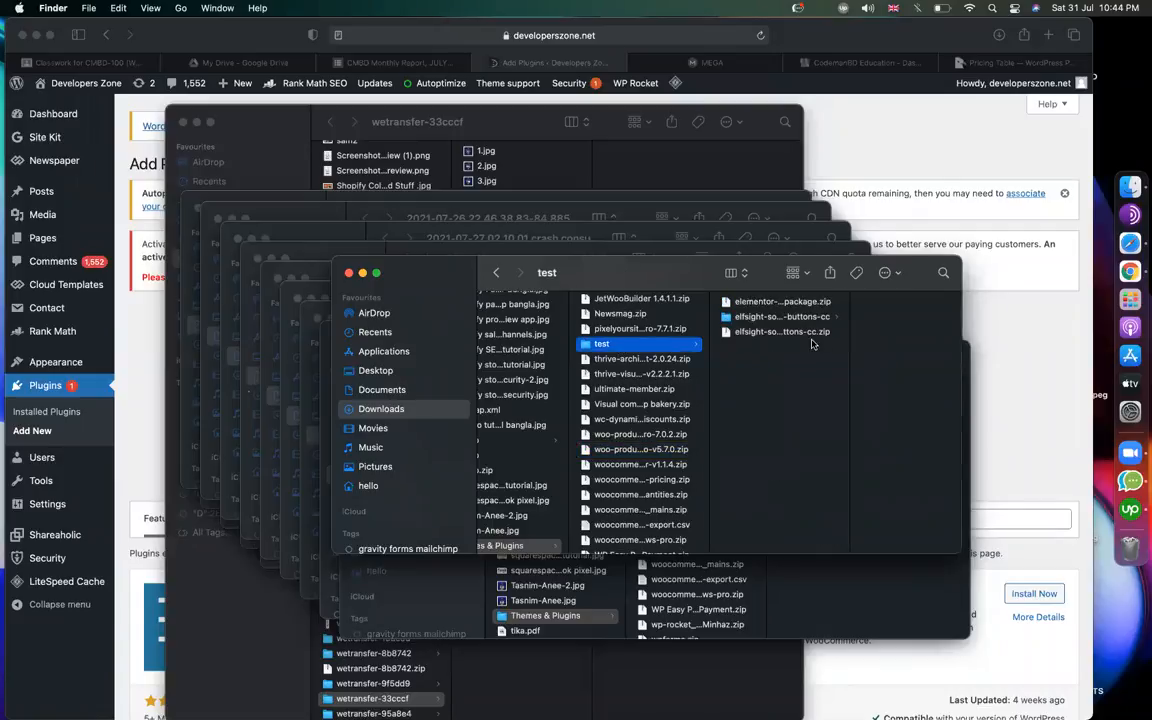
{"action": "left_click", "coordinate": [772, 302]}
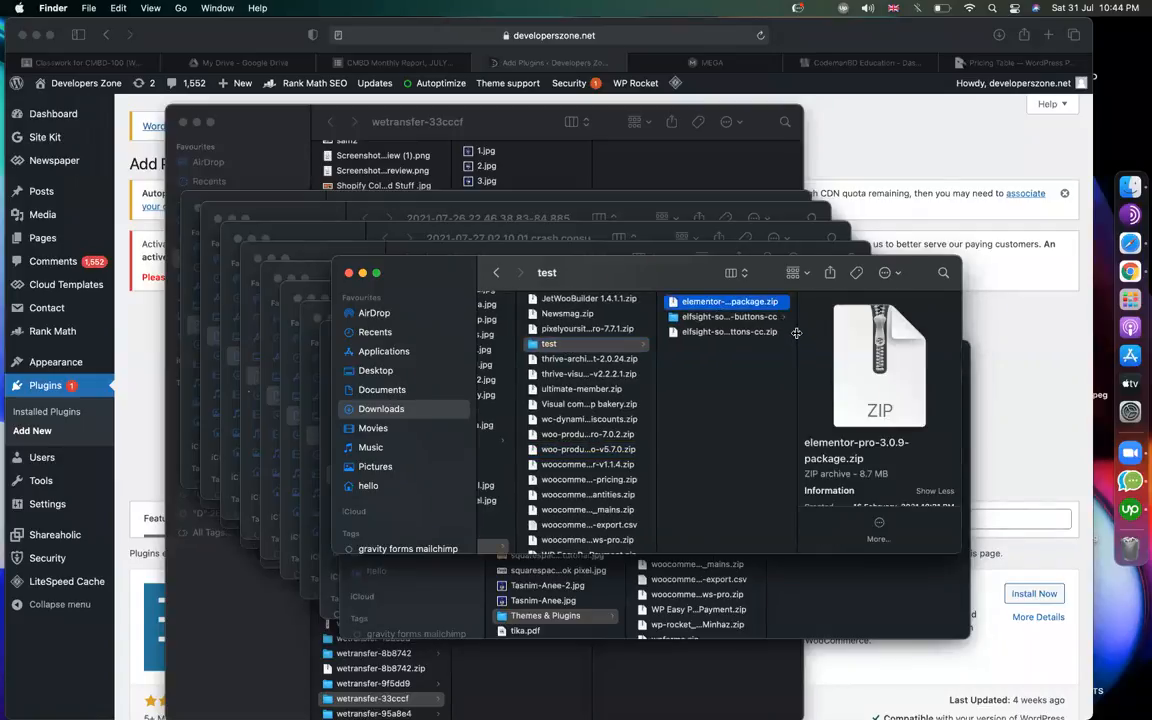
Widen the list, move the window left, and extract elementor-pro-3.0.9-package.zip in the test folder.
{"action": "left_click_drag", "start_coordinate": [797, 333], "coordinate": [952, 339]}
{"action": "left_click_drag", "start_coordinate": [600, 266], "coordinate": [443, 274]}
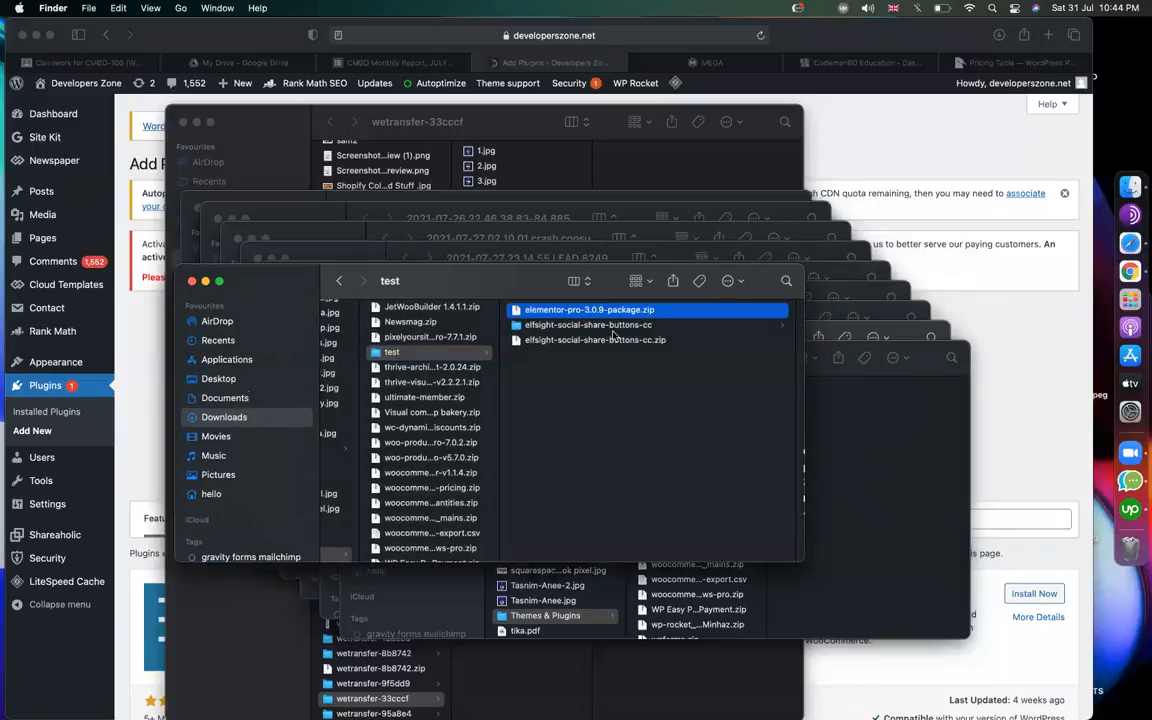
{"action": "left_click", "coordinate": [592, 314]}
{"action": "double_click", "coordinate": [592, 314]}
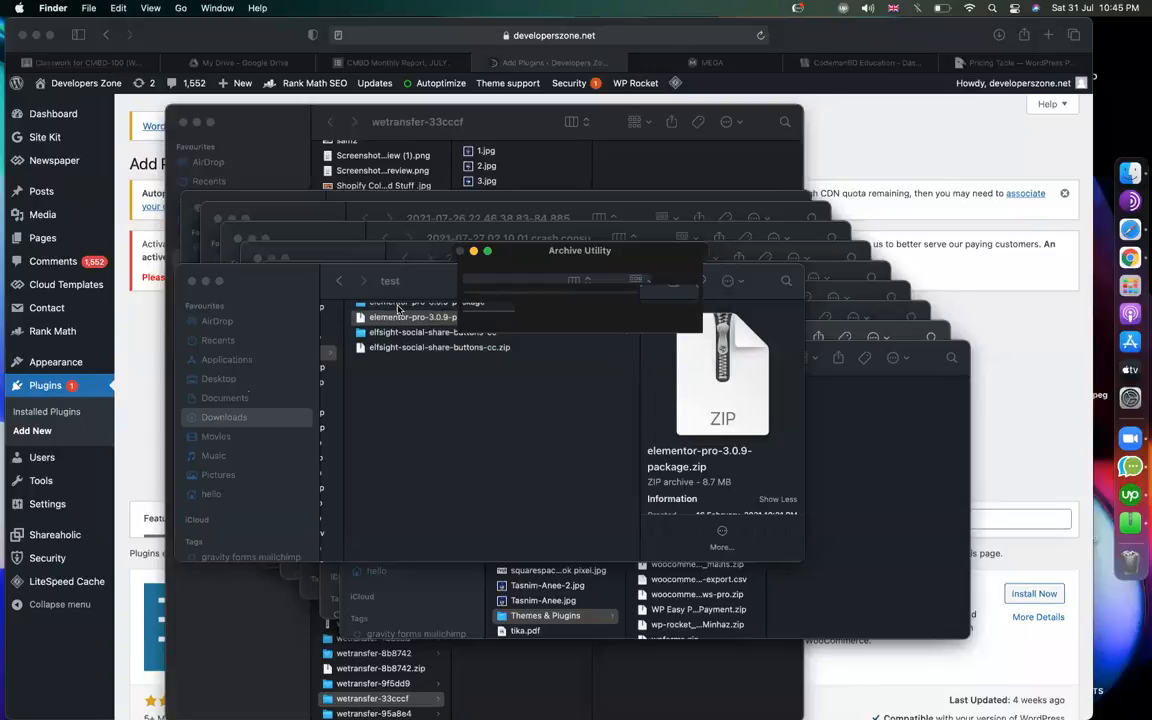
{"action": "scroll", "coordinate": [413, 386], "scroll_direction": "left", "scroll_amount": 3}
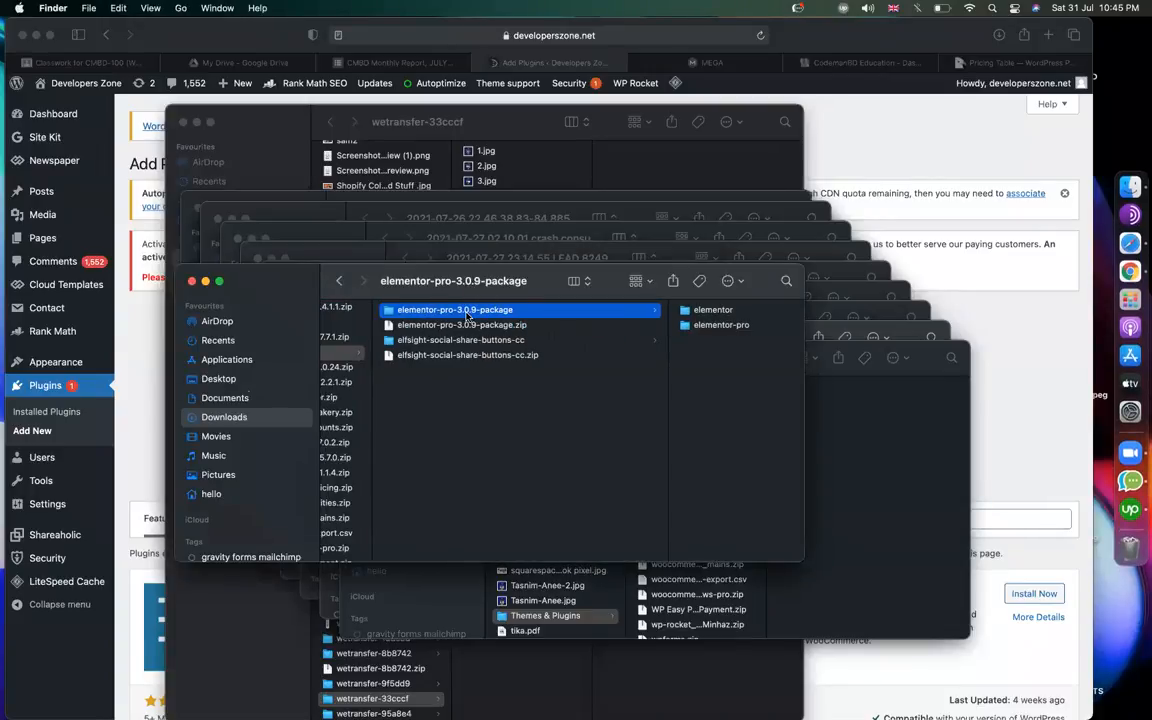
{"action": "scroll", "coordinate": [467, 316], "scroll_direction": "right", "scroll_amount": 3}
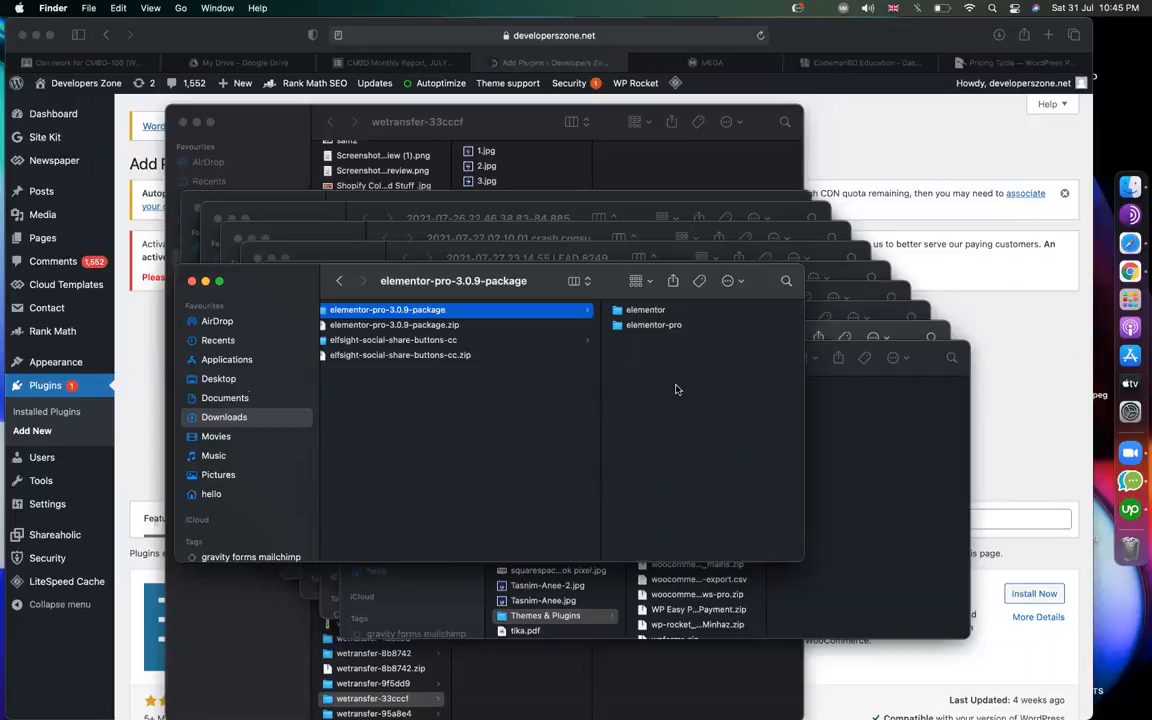
{"action": "left_click", "coordinate": [455, 325]}
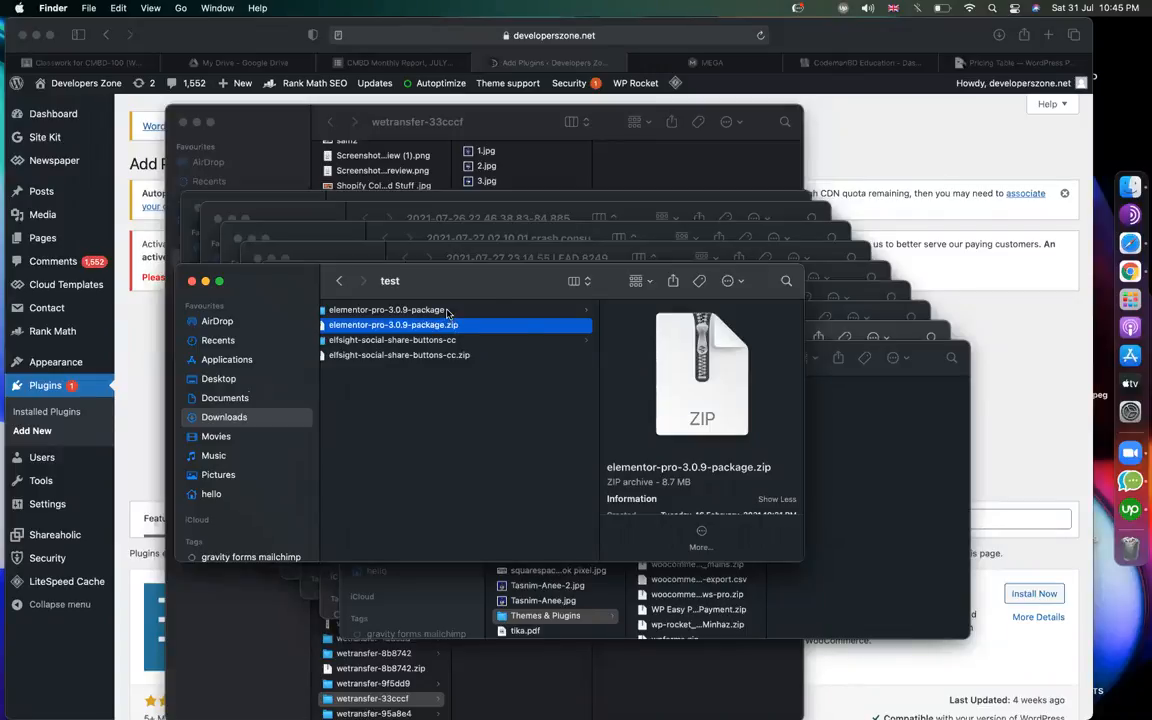
Browse the extracted package, previewing elementor.php, elementor-pro.php and karma.conf.js.
{"action": "left_click", "coordinate": [405, 309]}
{"action": "double_click", "coordinate": [559, 312]}
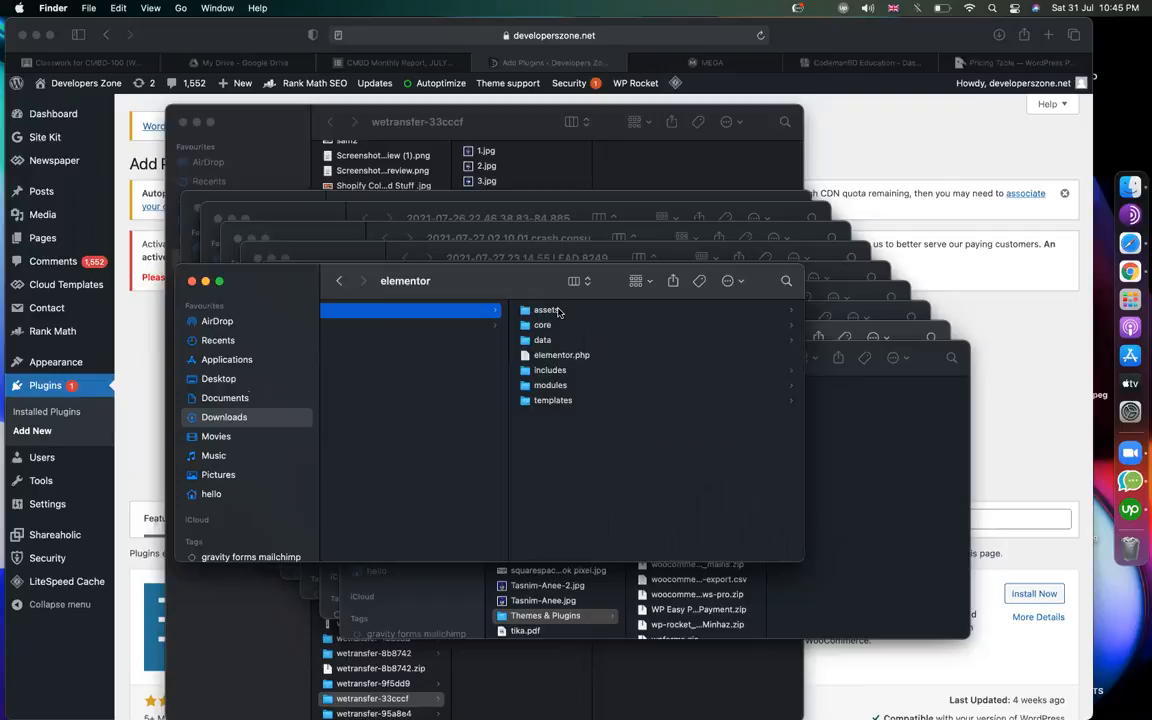
{"action": "left_click", "coordinate": [557, 356]}
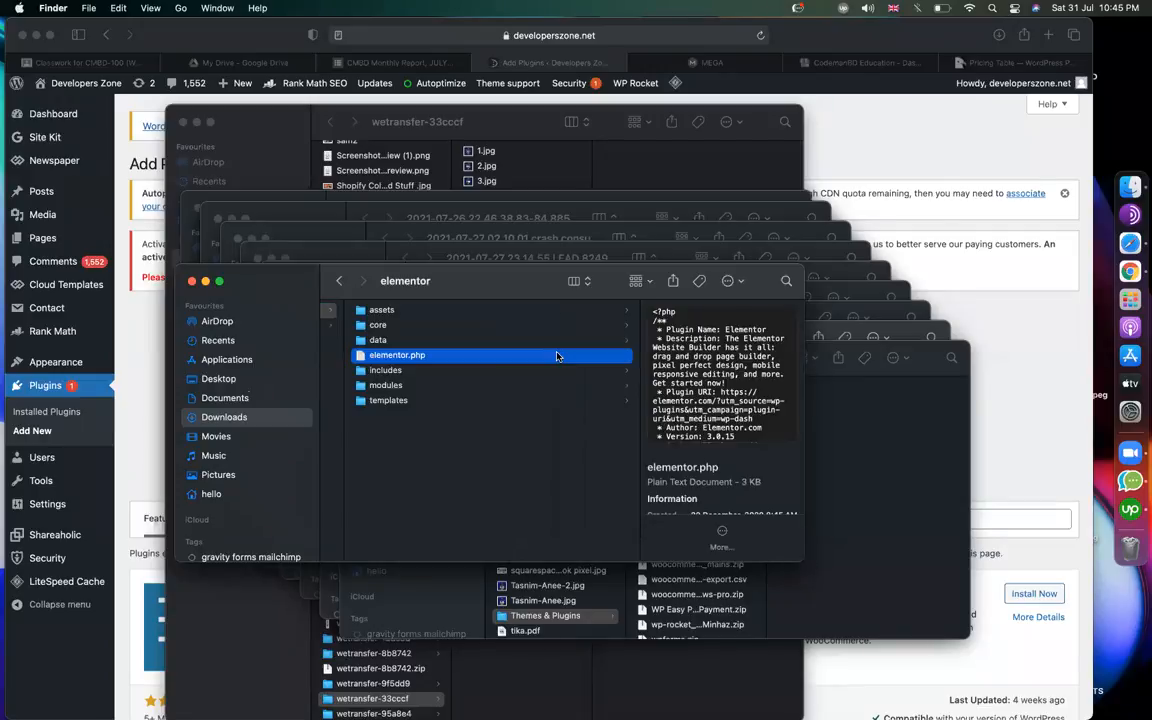
{"action": "scroll", "coordinate": [557, 356], "scroll_direction": "left", "scroll_amount": 5}
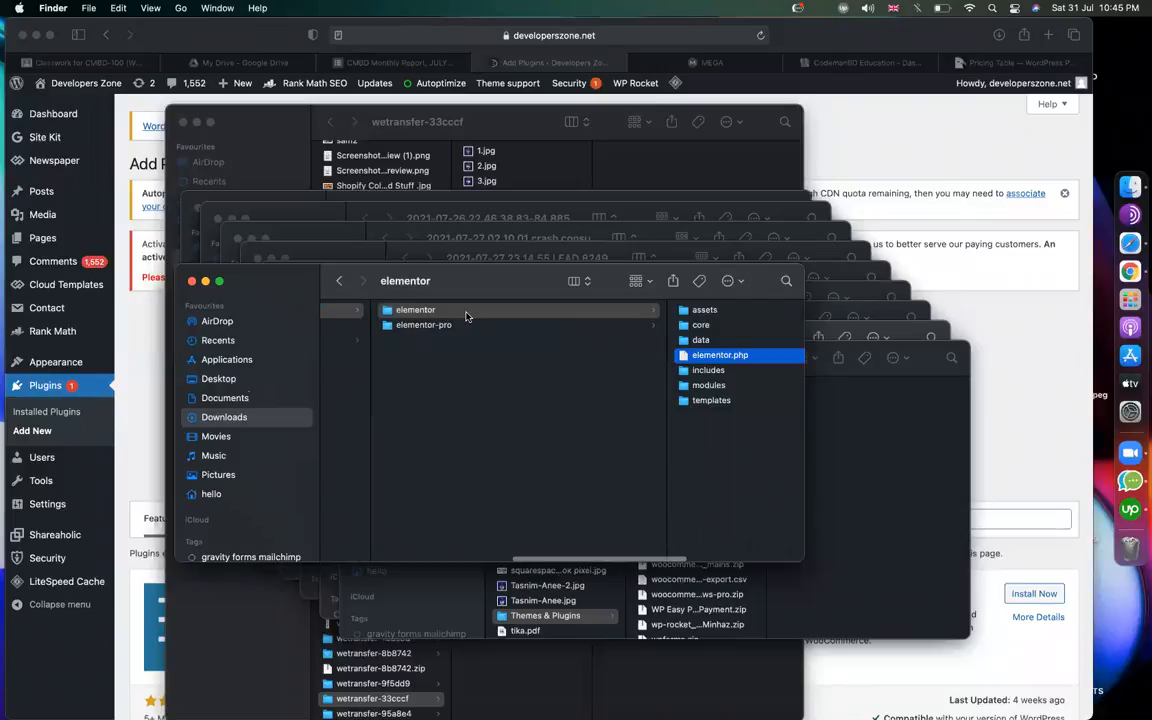
{"action": "left_click", "coordinate": [428, 325]}
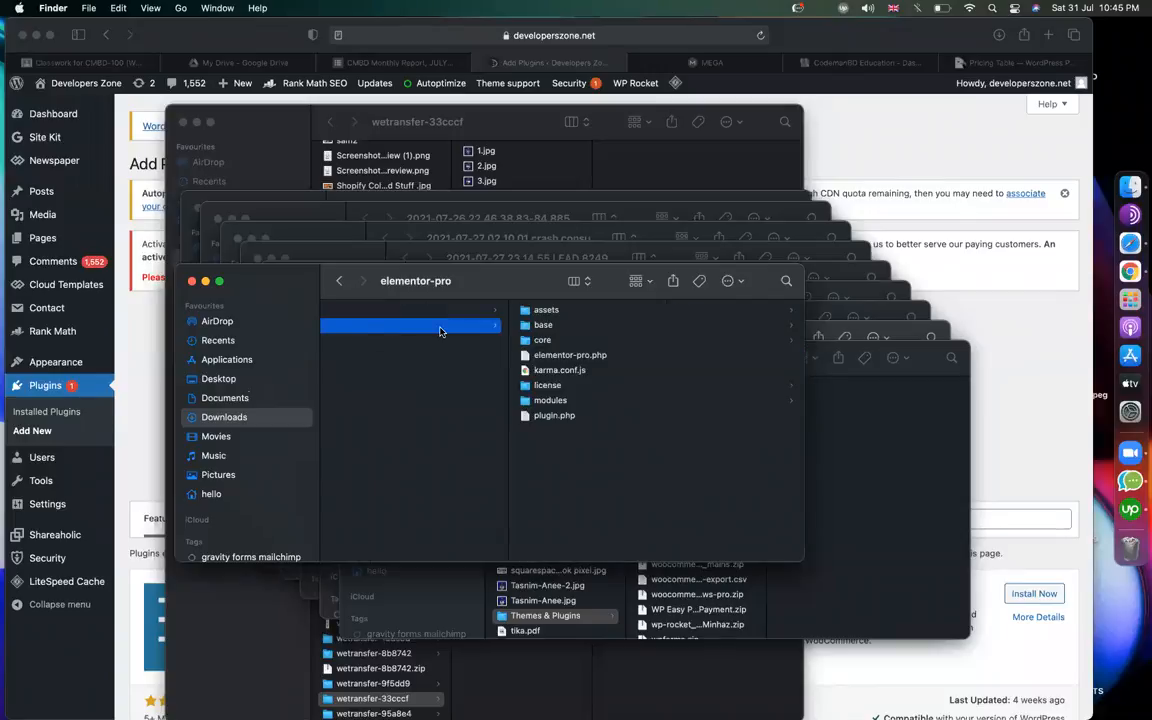
{"action": "left_click", "coordinate": [561, 356]}
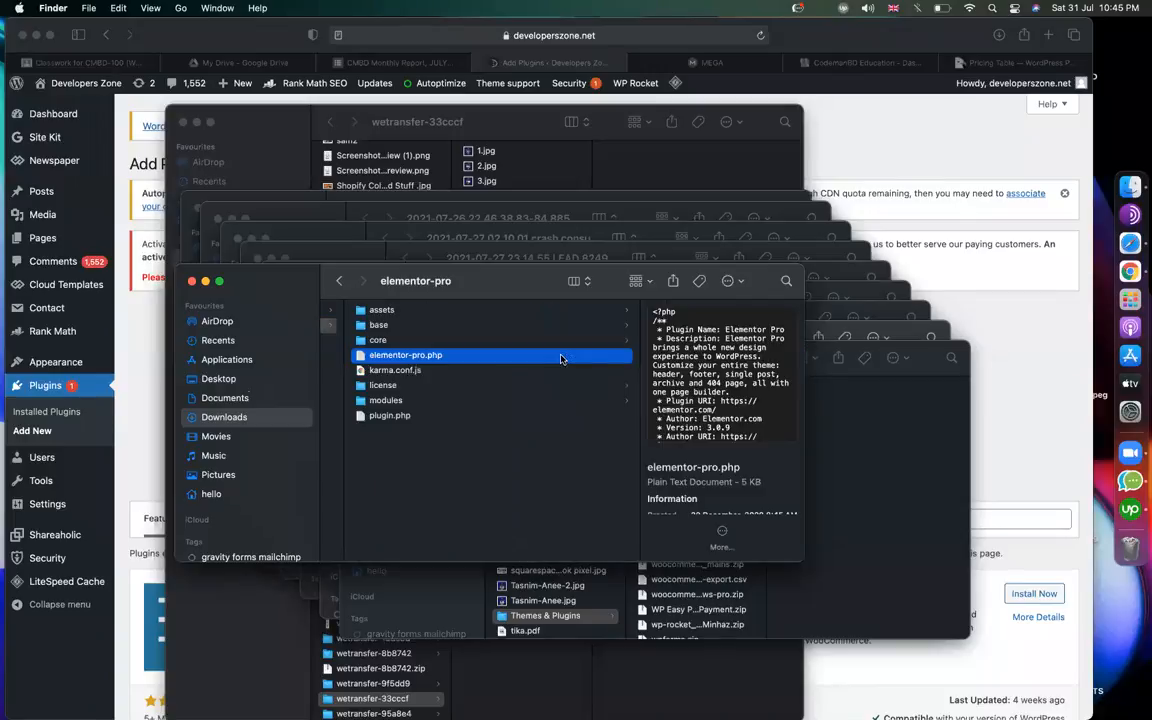
{"action": "left_click", "coordinate": [410, 372]}
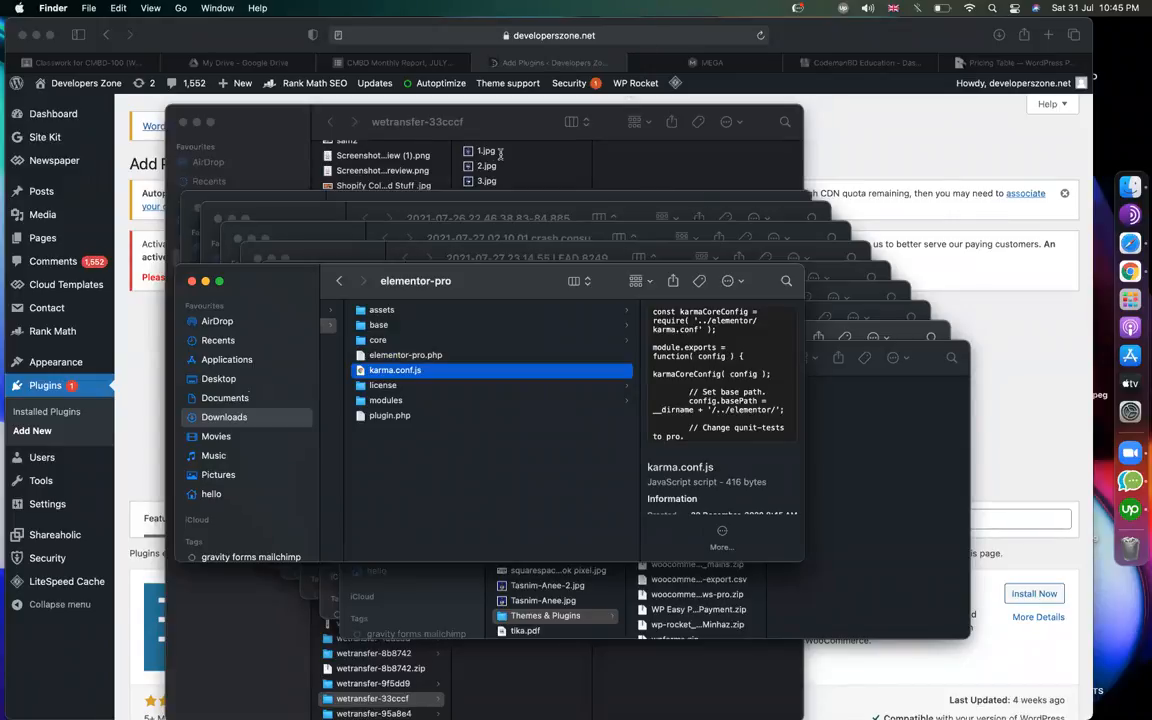
{"action": "scroll", "coordinate": [511, 378], "scroll_direction": "left", "scroll_amount": 5}
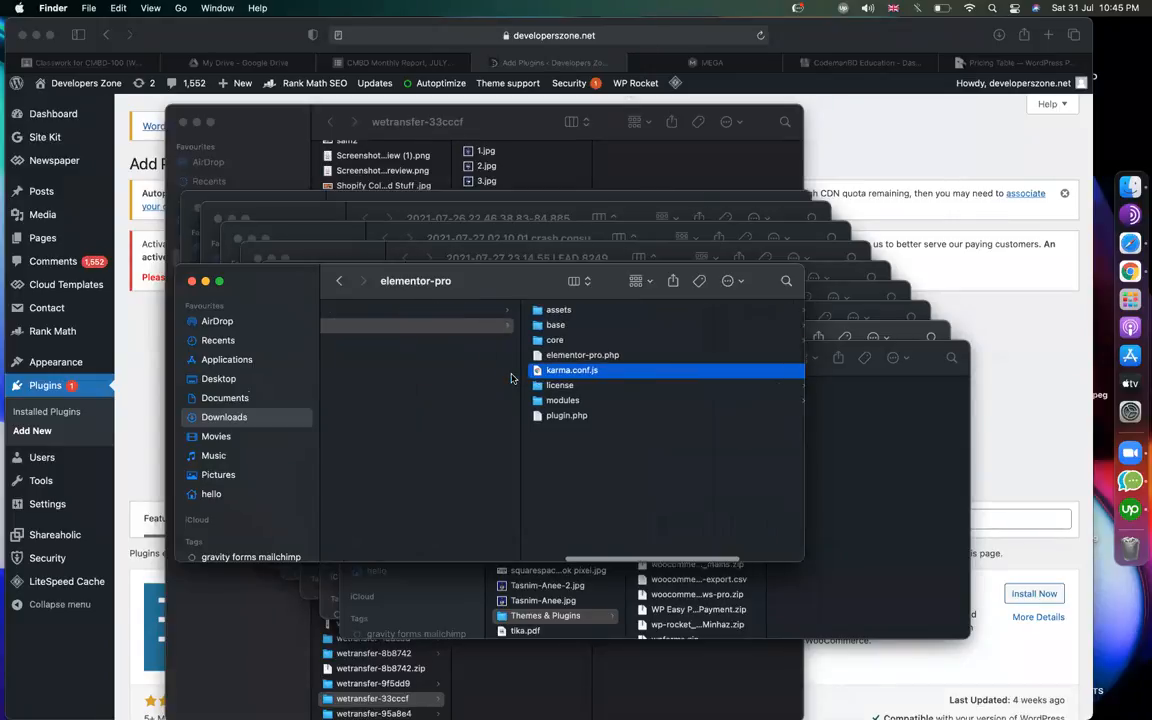
{"action": "left_click", "coordinate": [416, 313]}
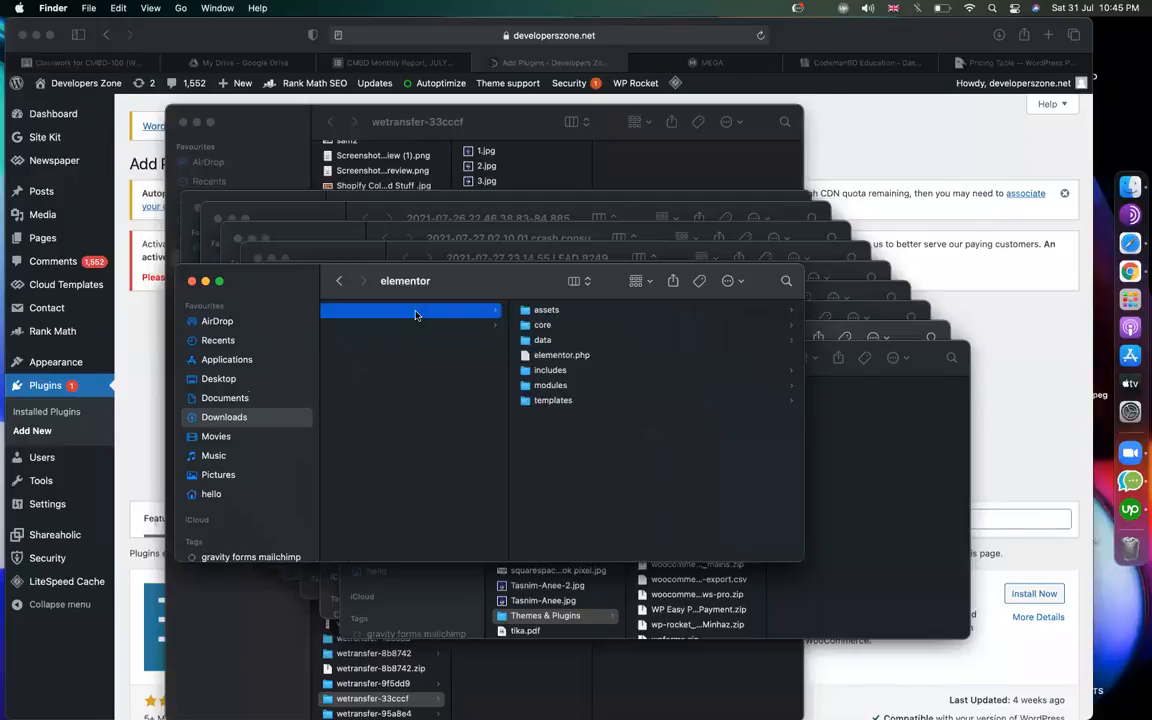
{"action": "scroll", "coordinate": [509, 373], "scroll_direction": "right", "scroll_amount": 3}
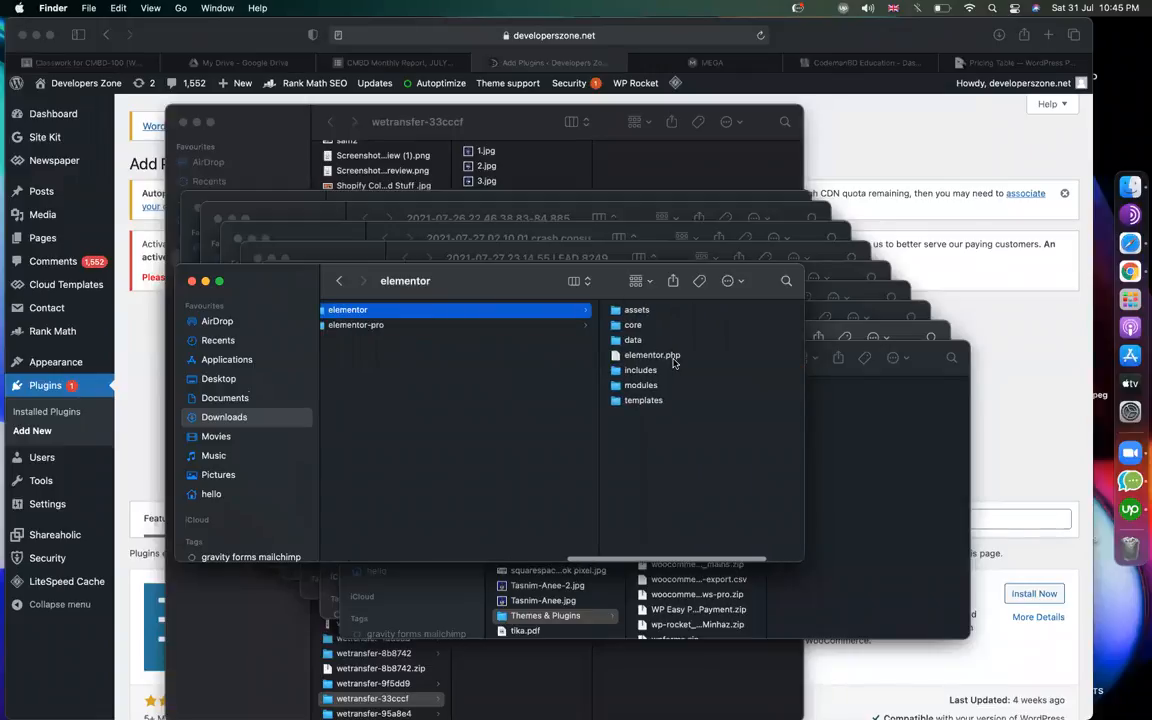
{"action": "scroll", "coordinate": [505, 360], "scroll_direction": "left", "scroll_amount": 2}
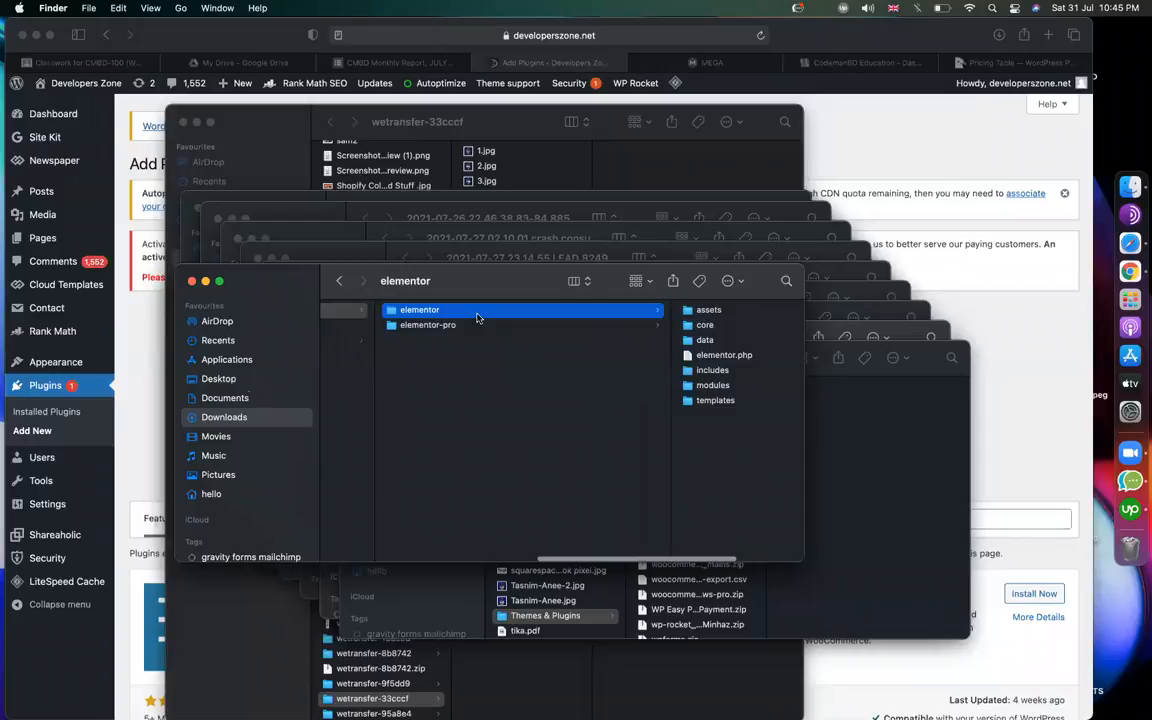
Compress the elementor and elementor-pro folders into zip archives.
{"action": "right_click", "coordinate": [477, 318]}
{"action": "left_click", "coordinate": [514, 414]}
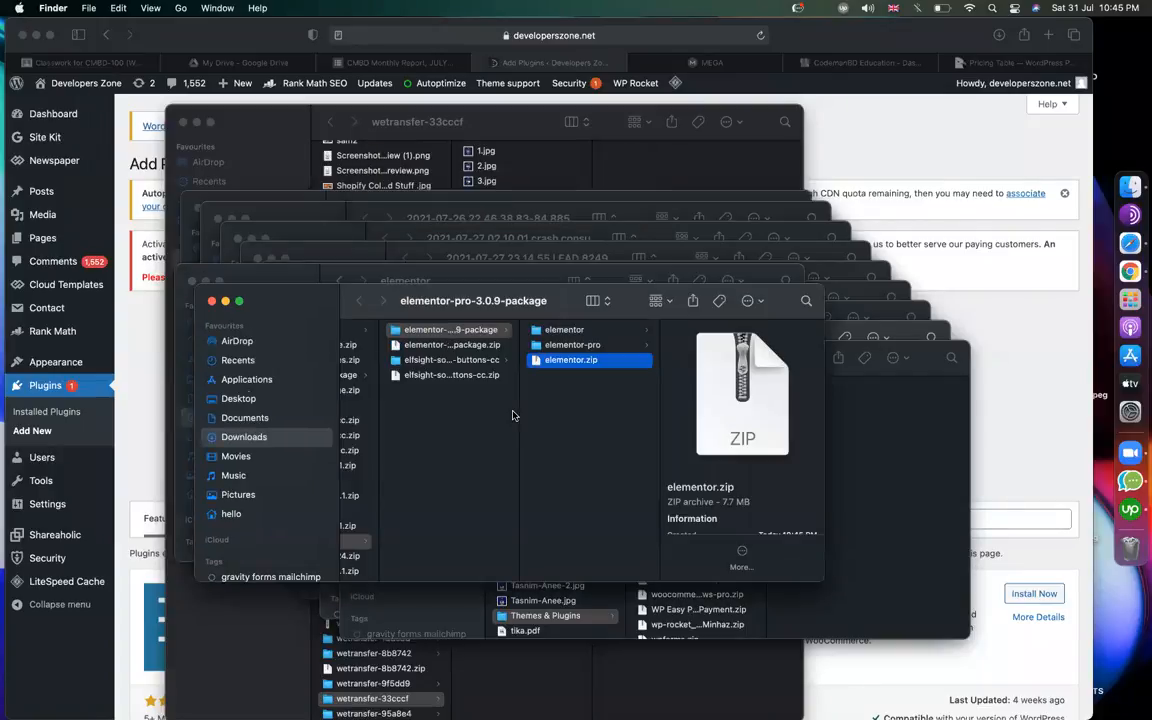
{"action": "left_click", "coordinate": [581, 345]}
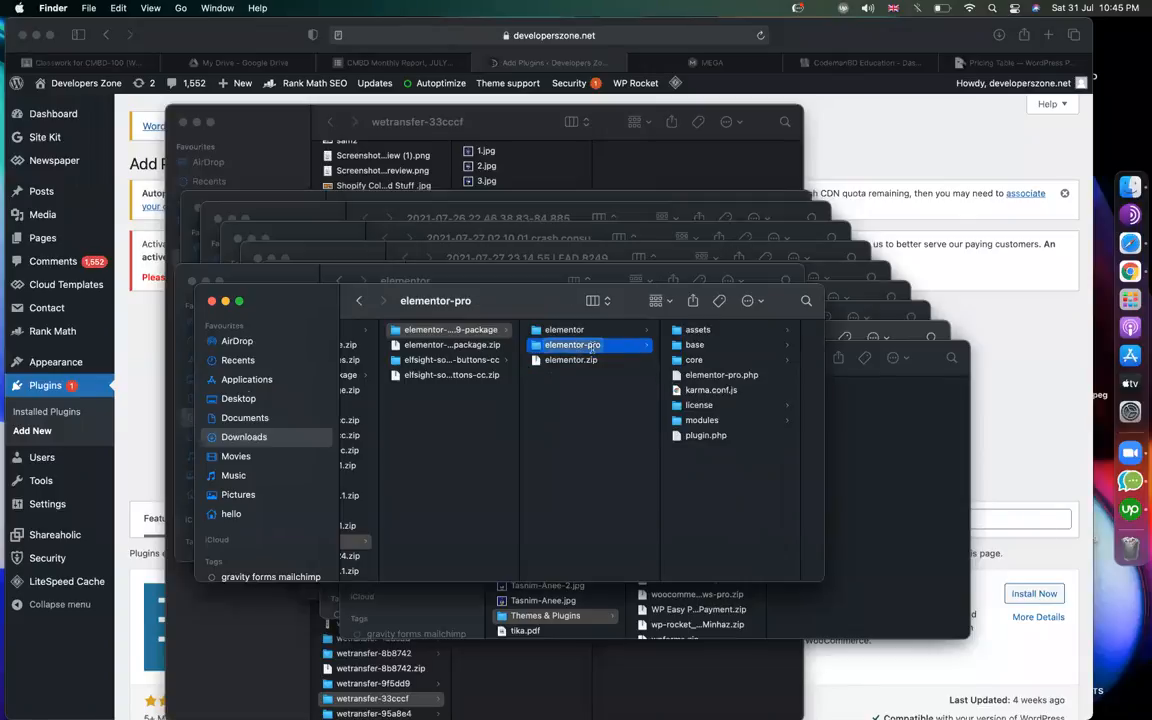
{"action": "key", "text": "Left"}
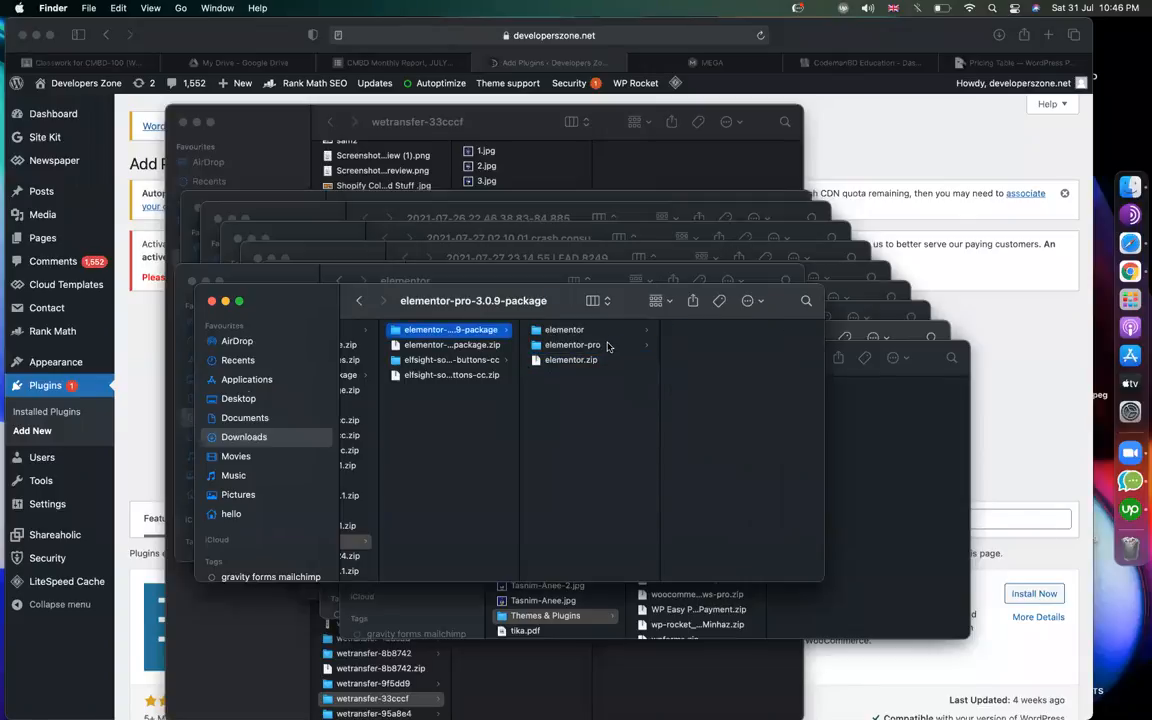
{"action": "right_click", "coordinate": [605, 345]}
{"action": "key", "text": "Escape"}
{"action": "left_click", "coordinate": [600, 346]}
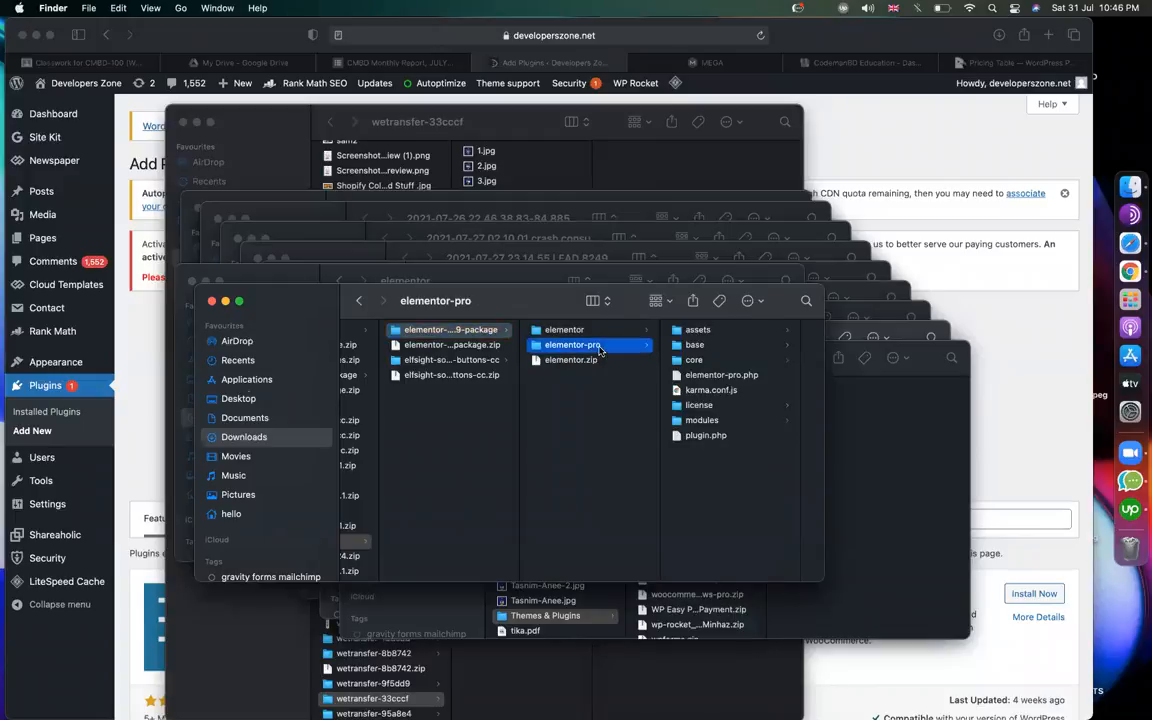
{"action": "right_click", "coordinate": [603, 347]}
{"action": "left_click", "coordinate": [622, 448]}
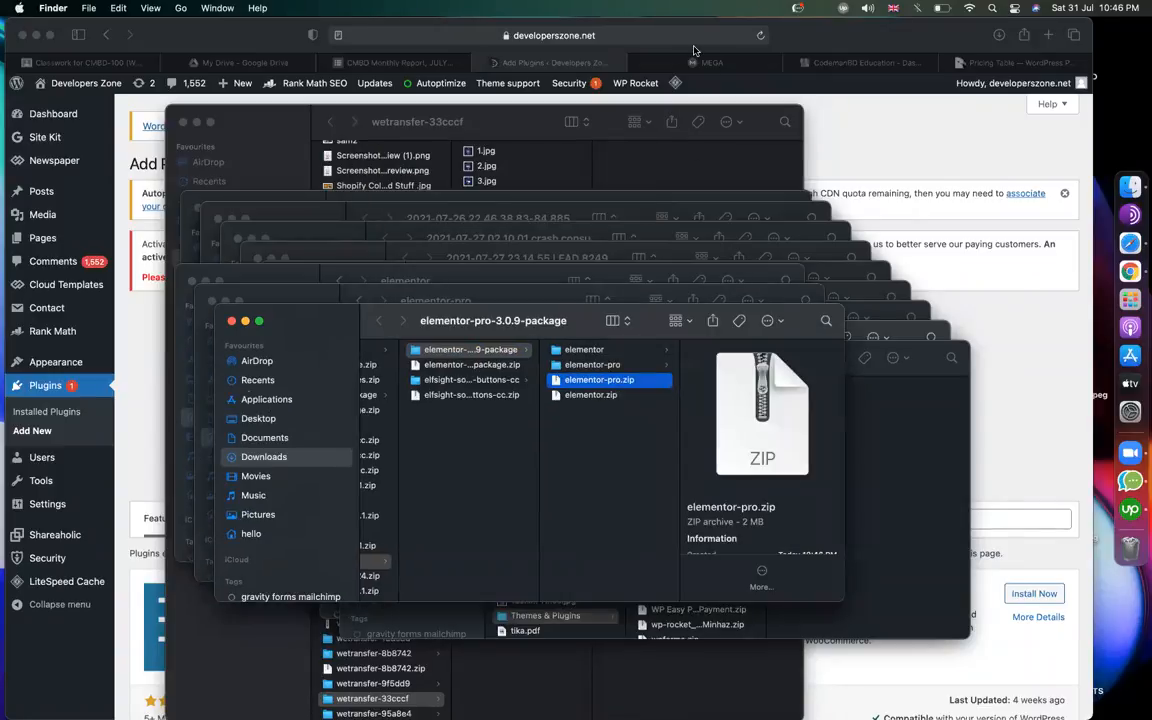
Review the social-share plugin's zip and main PHP file, then return to Safari's Add Plugins page.
{"action": "left_click", "coordinate": [479, 395]}
{"action": "left_click", "coordinate": [475, 380]}
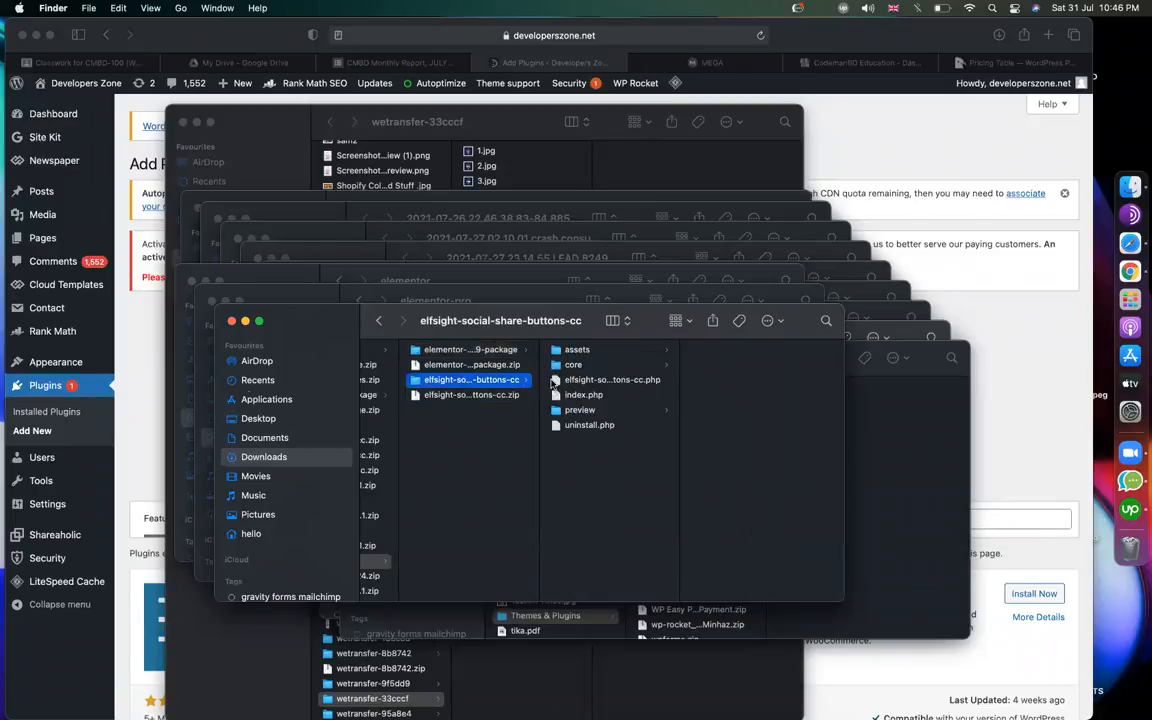
{"action": "left_click", "coordinate": [652, 382]}
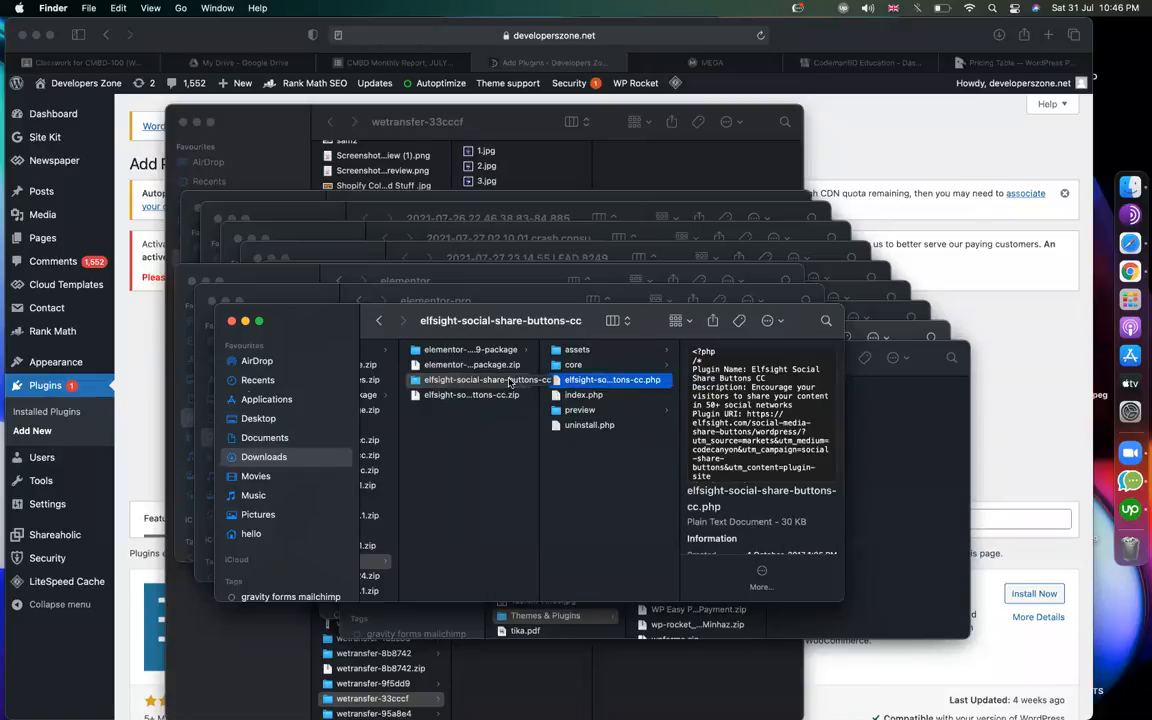
{"action": "left_click", "coordinate": [457, 398]}
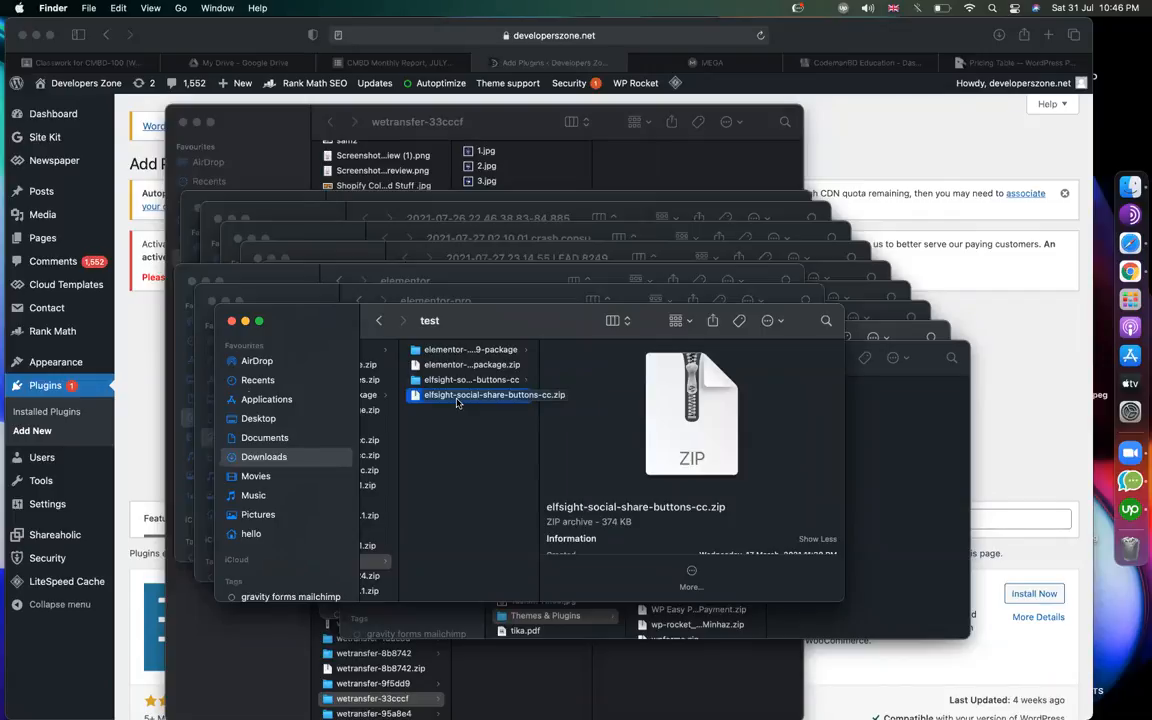
{"action": "left_click", "coordinate": [728, 84]}
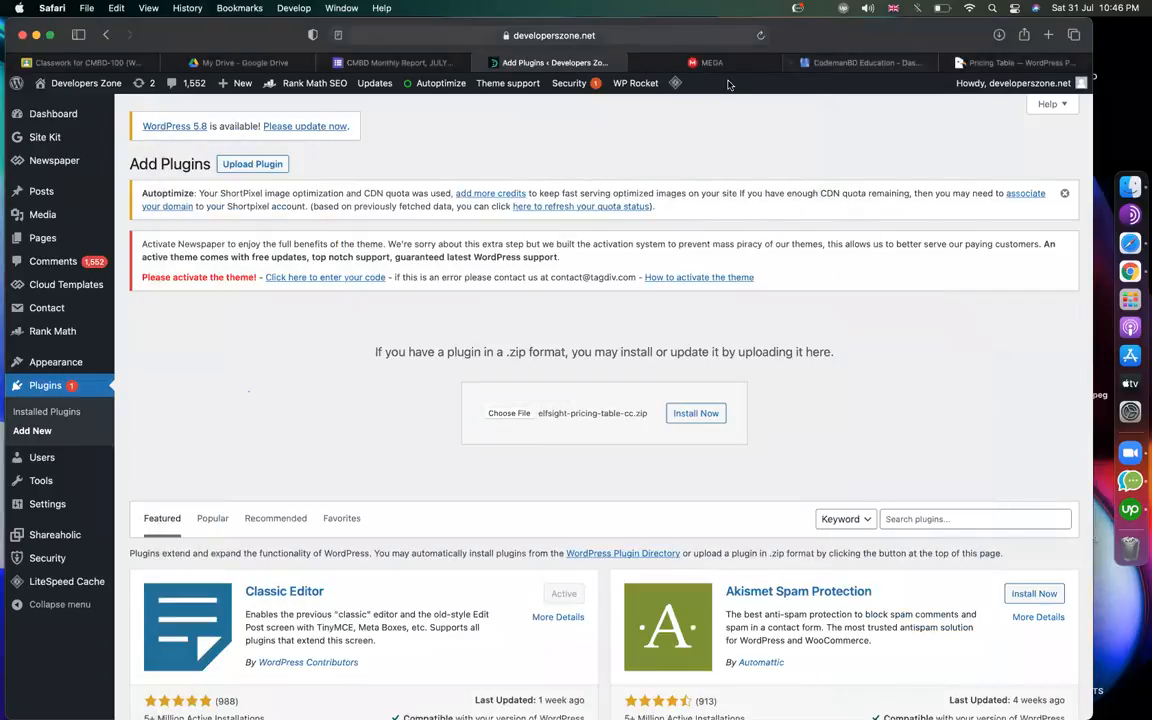
Find elfsight-pricing-table-cc.zip in MEGA's pricing-table plugin folder, then install that zip in WordPress.
{"action": "left_click", "coordinate": [712, 62]}
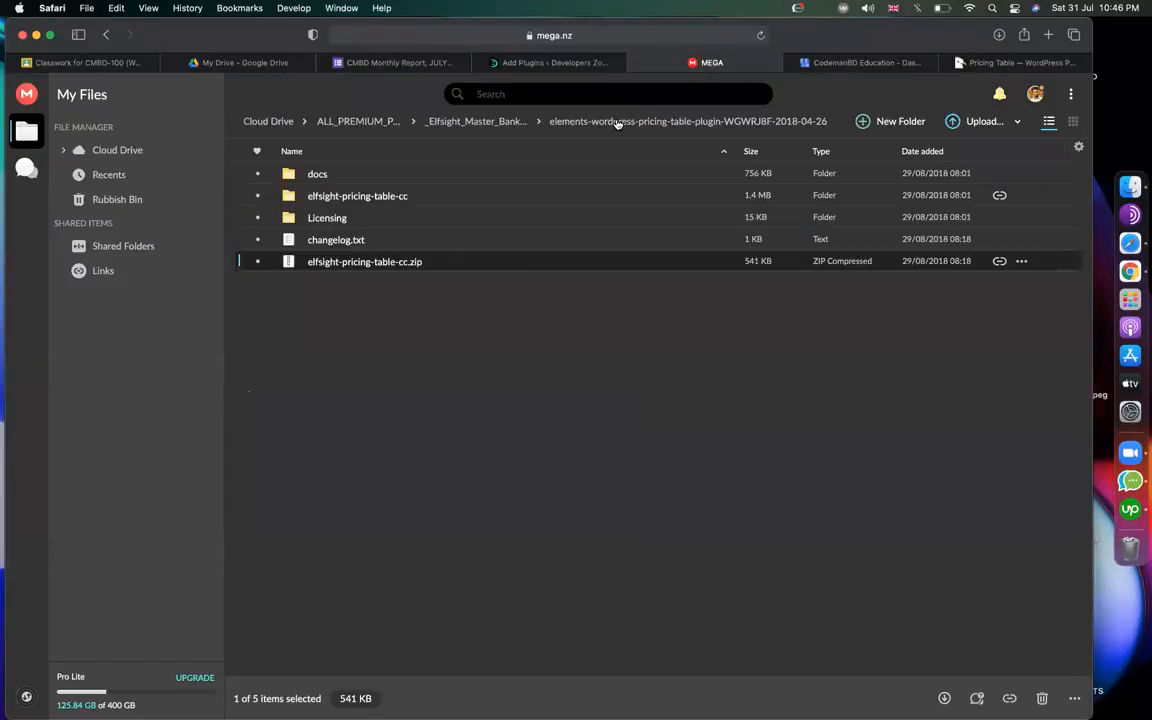
{"action": "left_click", "coordinate": [483, 126]}
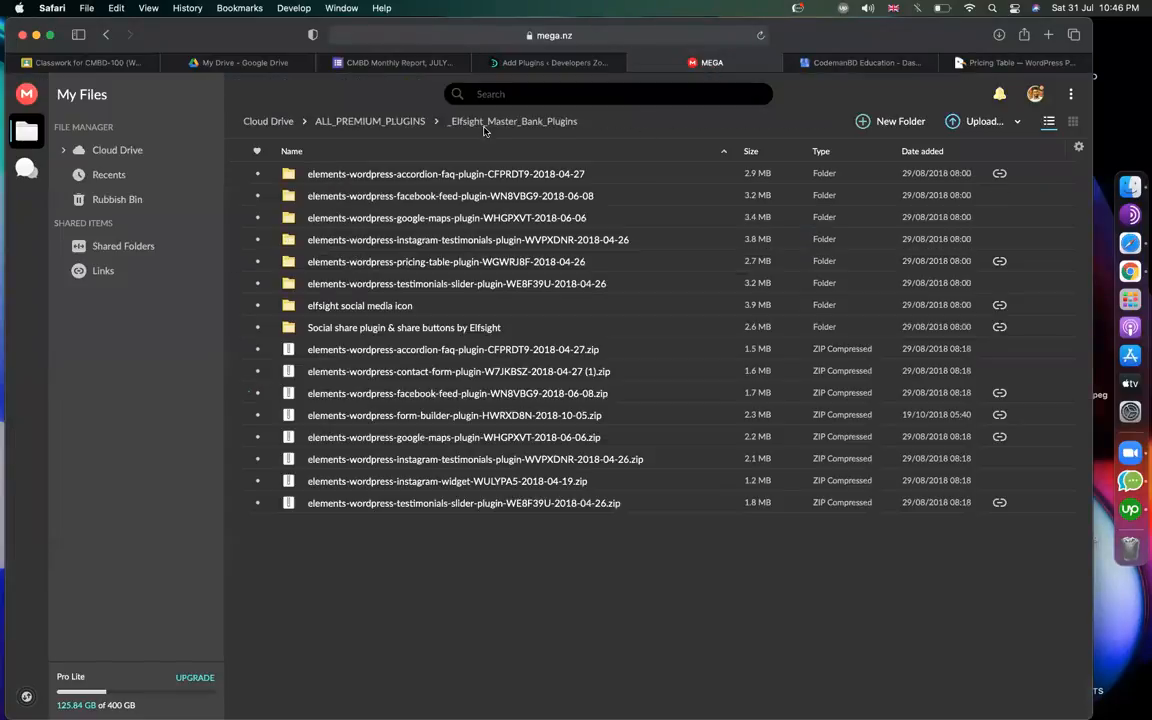
{"action": "left_click", "coordinate": [435, 264]}
{"action": "double_click", "coordinate": [290, 264]}
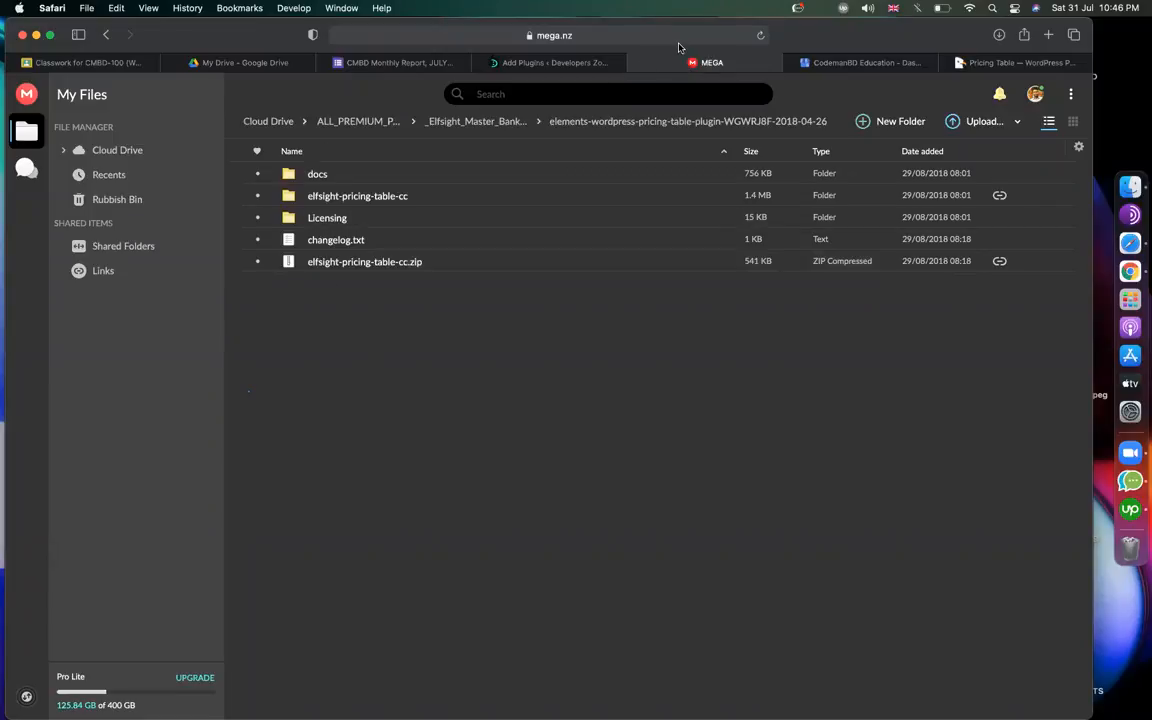
{"action": "left_click", "coordinate": [356, 264]}
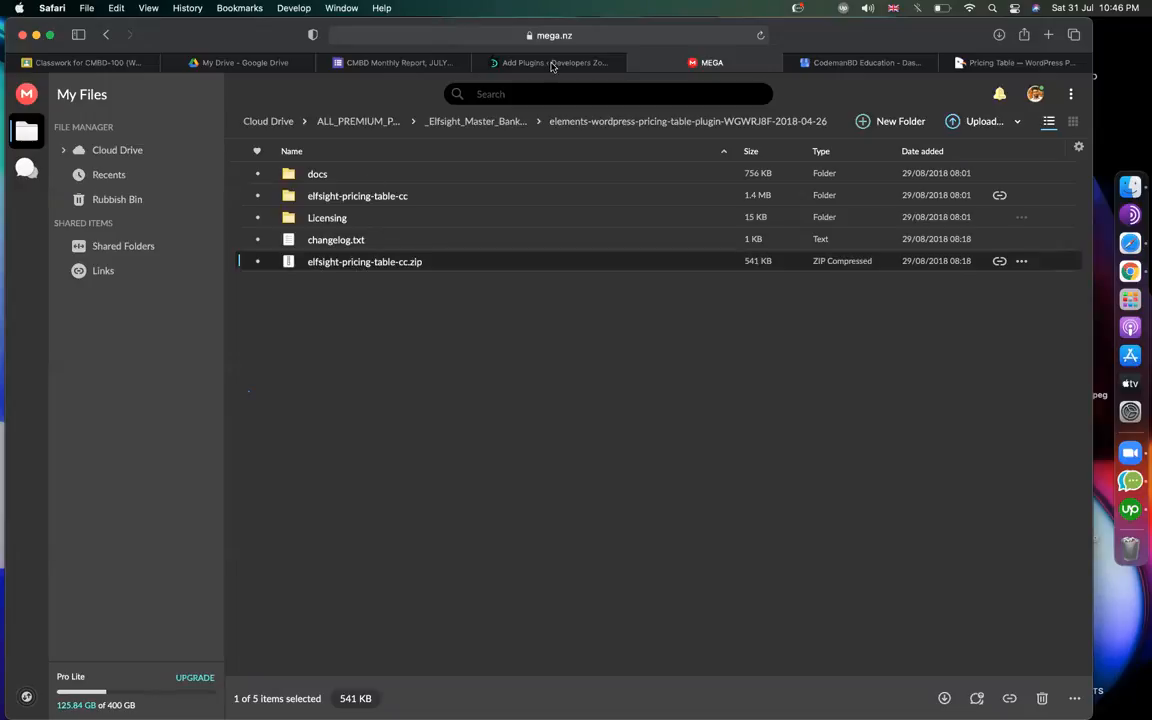
{"action": "left_click", "coordinate": [498, 62]}
{"action": "left_click", "coordinate": [697, 416]}
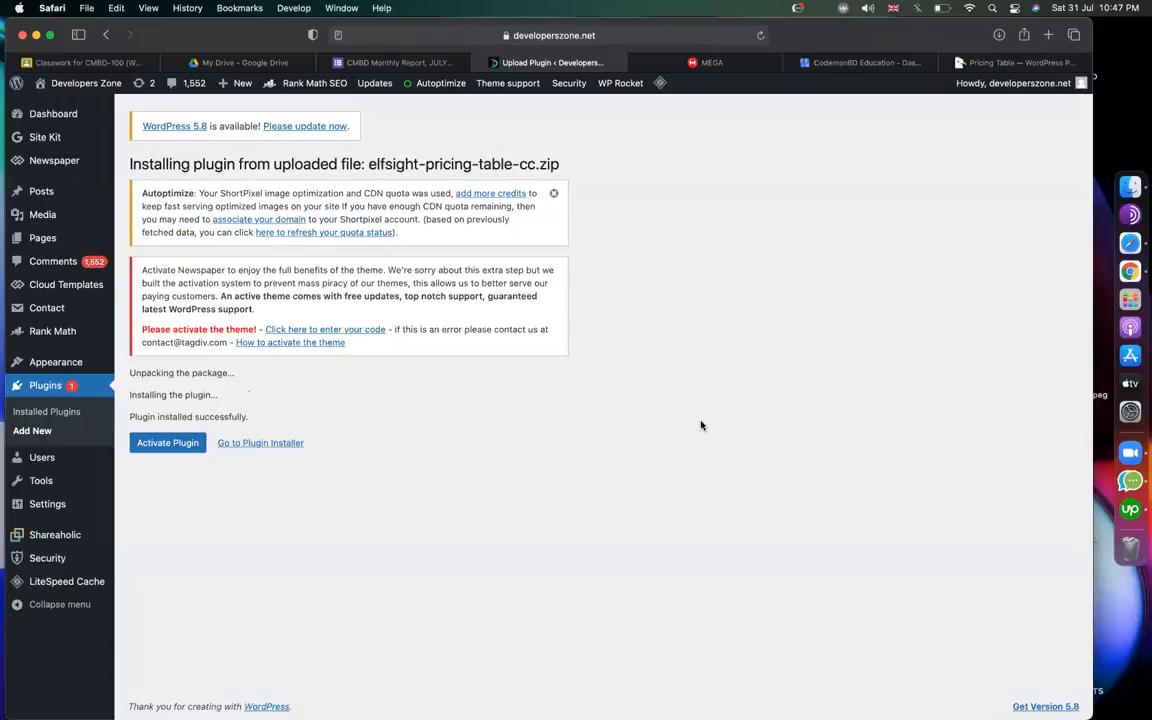
Activate the Elfsight Pricing Table plugin and open its Pricing Table welcome page from the sidebar.
{"action": "left_click", "coordinate": [180, 442]}
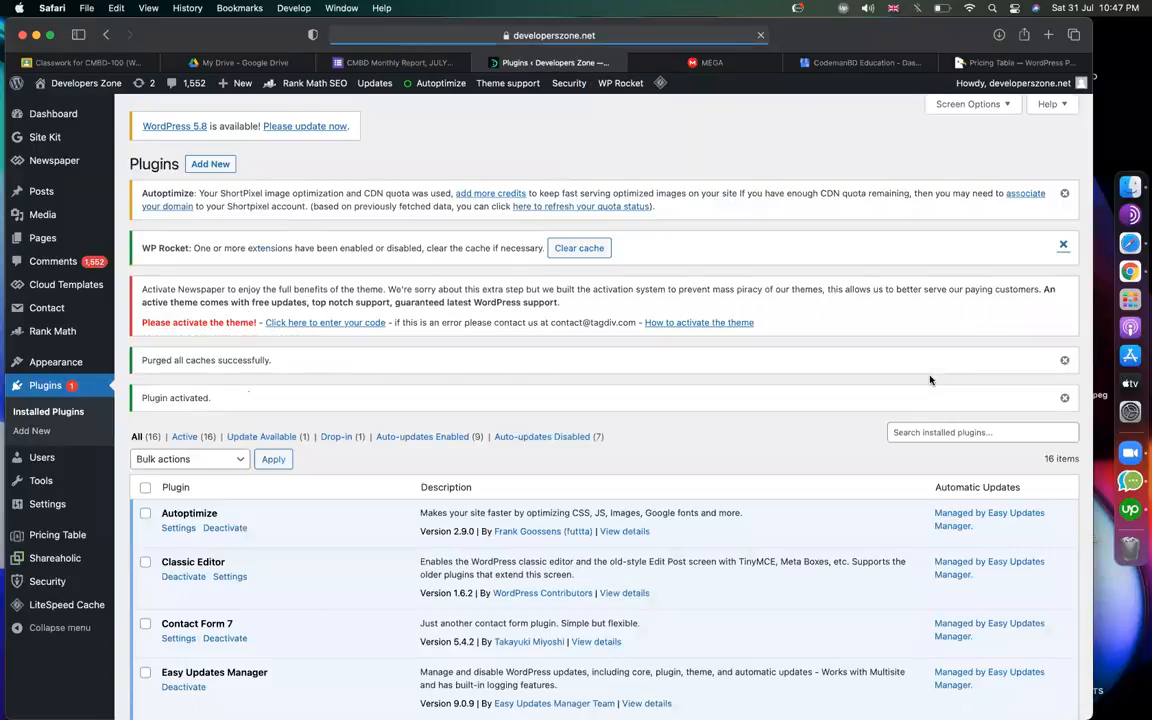
{"action": "scroll", "coordinate": [571, 535], "scroll_direction": "down", "scroll_amount": 15}
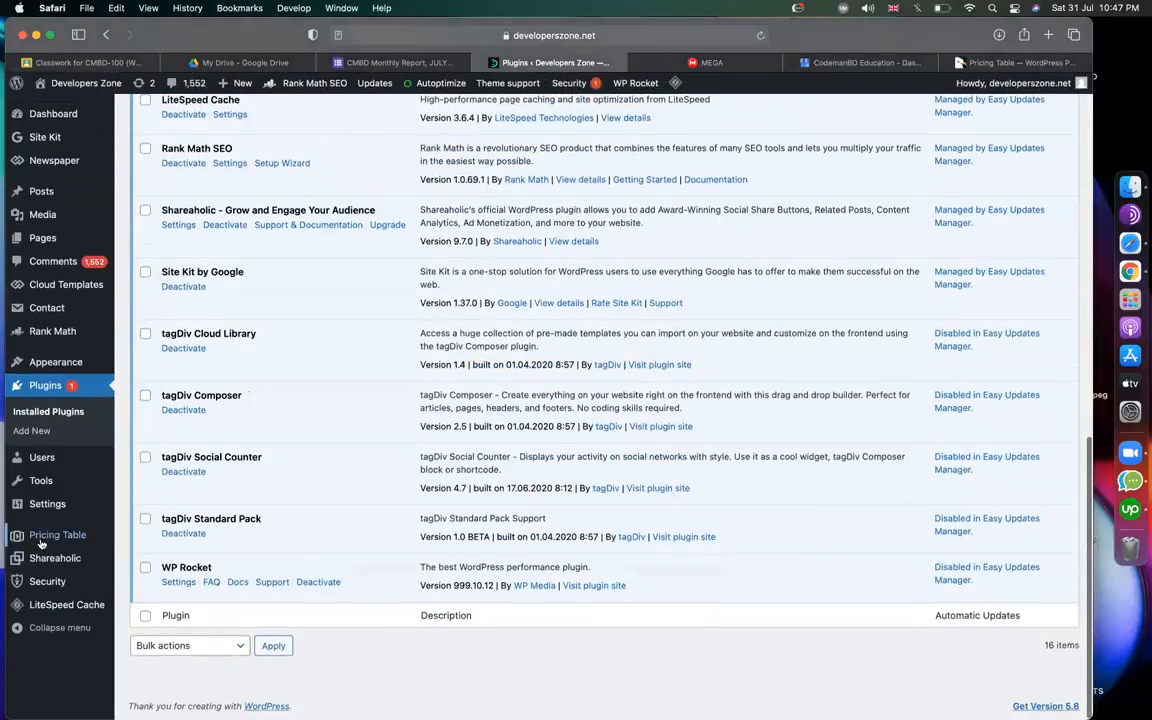
{"action": "left_click", "coordinate": [62, 540]}
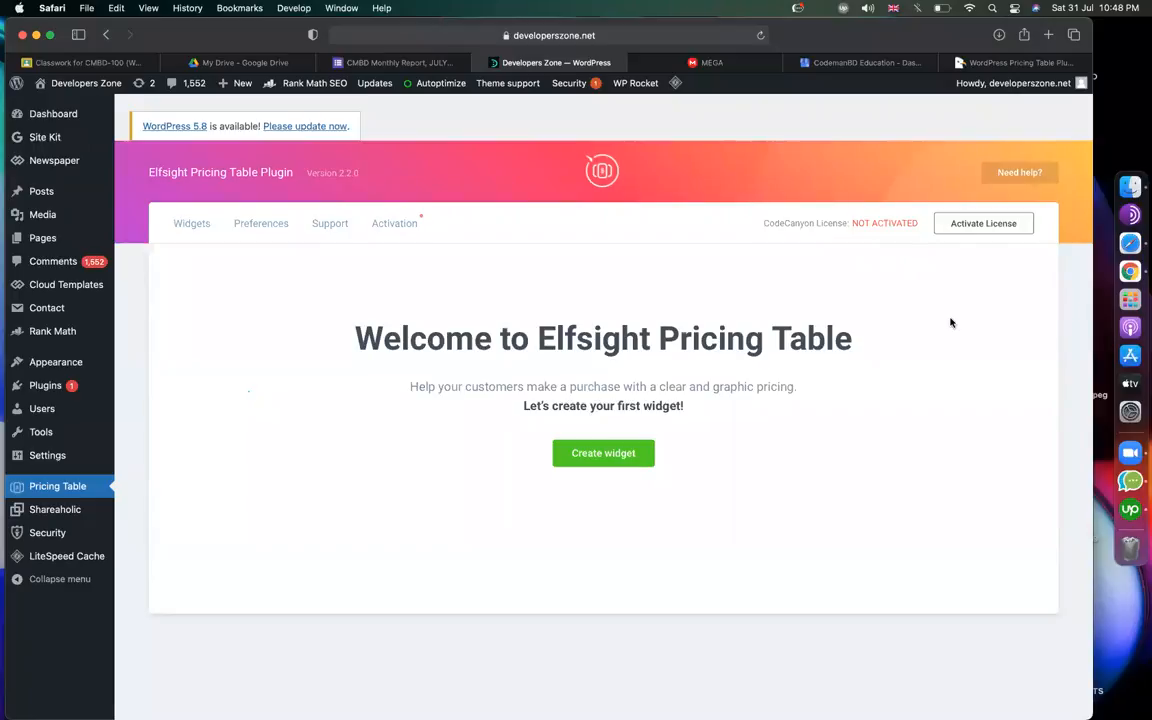
Load codemanbd.com/cpanel and log in using the saved account password.
{"action": "left_click", "coordinate": [724, 64]}
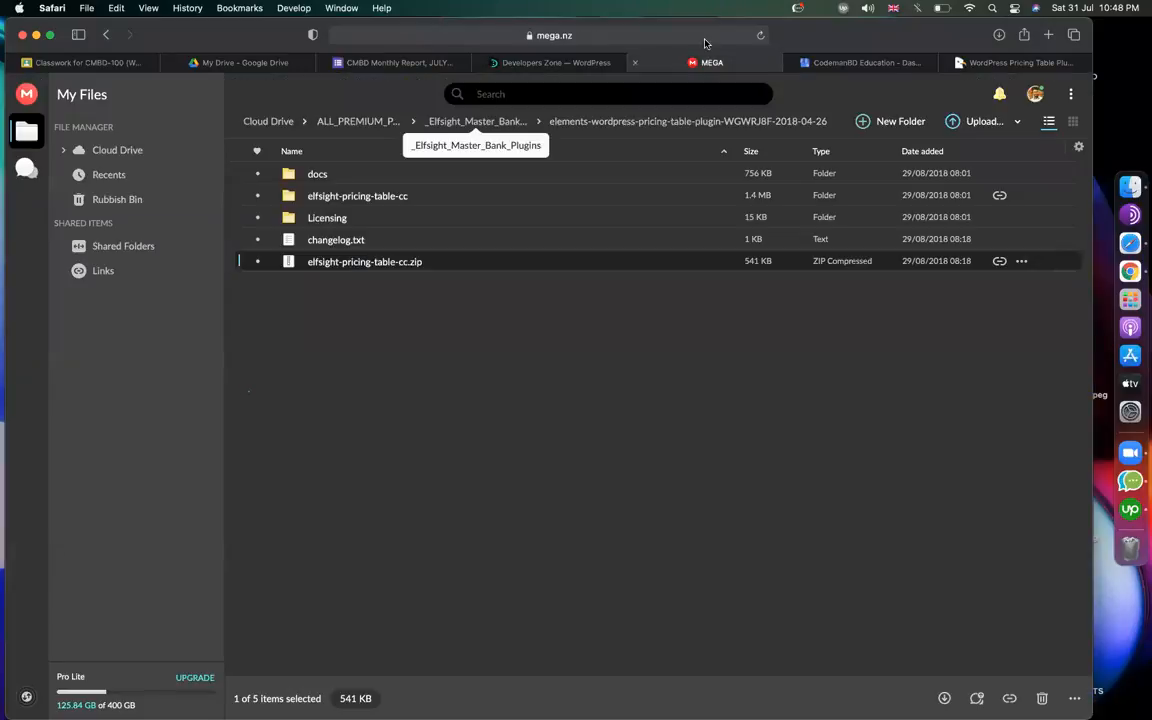
{"action": "left_click", "coordinate": [705, 40]}
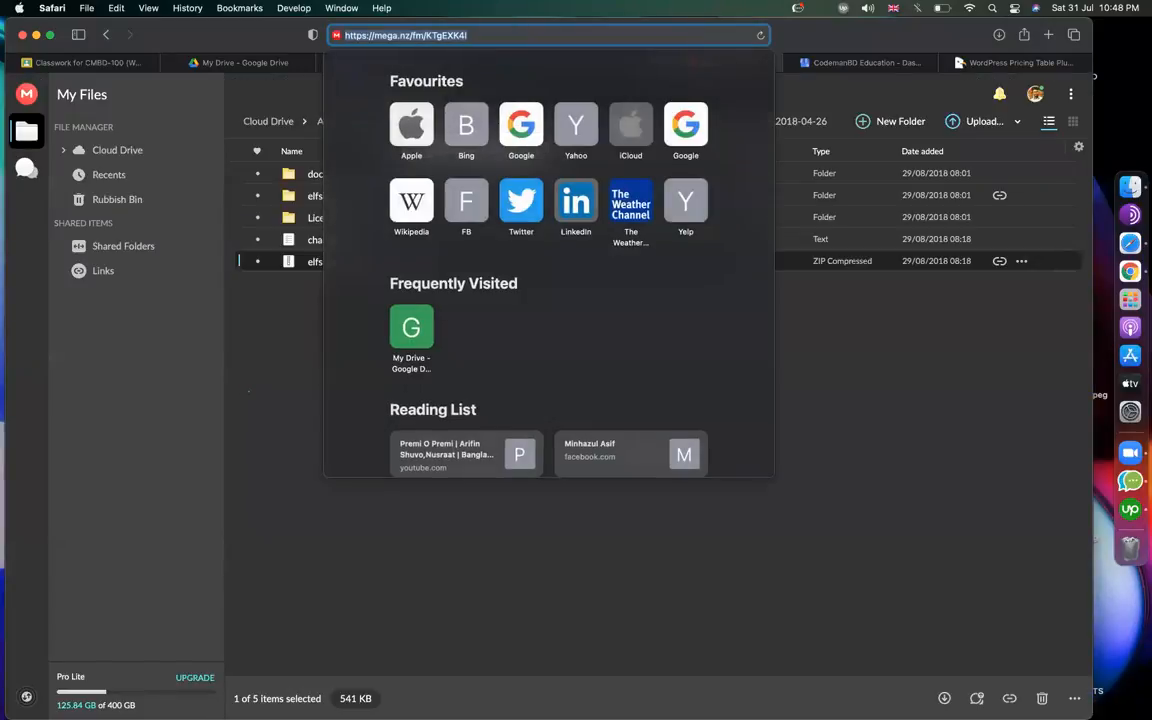
{"action": "type", "text": "codemanbd.com/cpanel"}
{"action": "key", "text": "Return"}
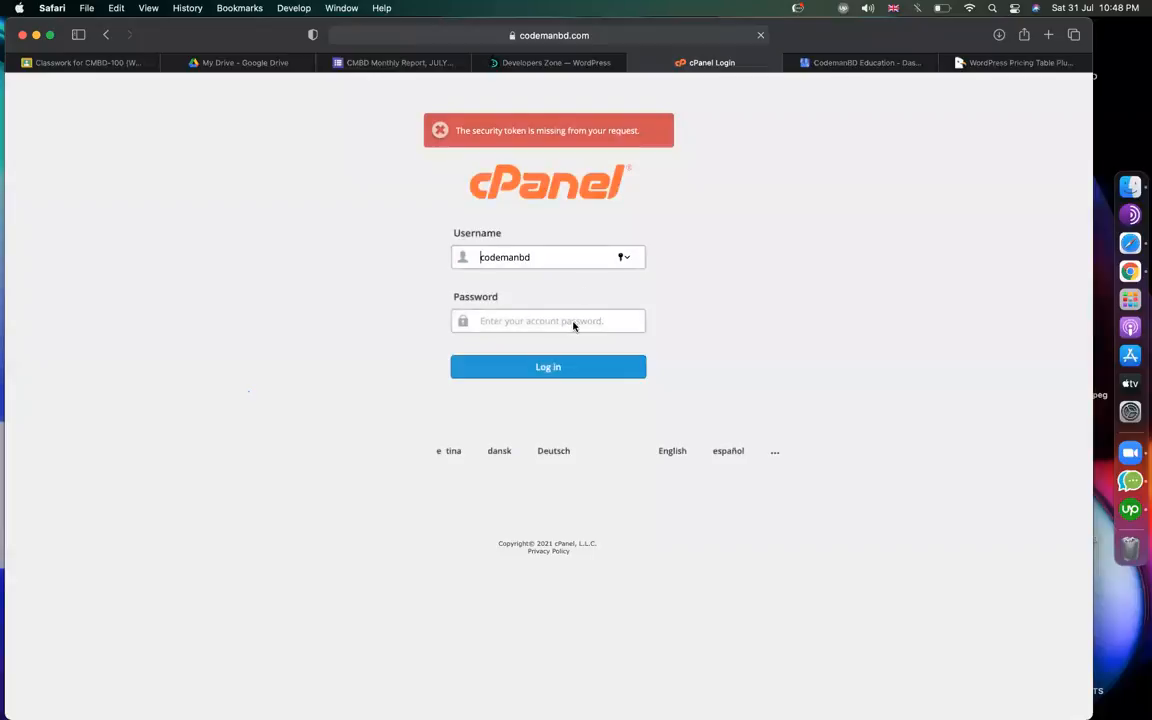
{"action": "left_click", "coordinate": [573, 322]}
{"action": "left_click", "coordinate": [548, 347]}
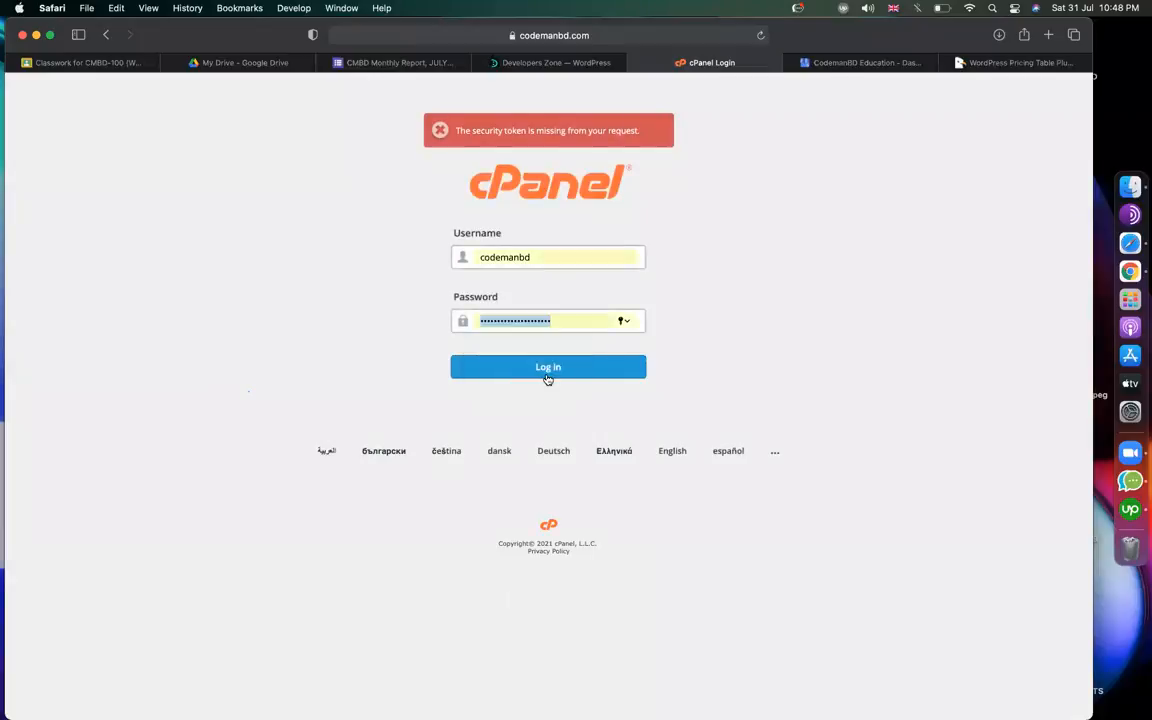
{"action": "left_click", "coordinate": [548, 367]}
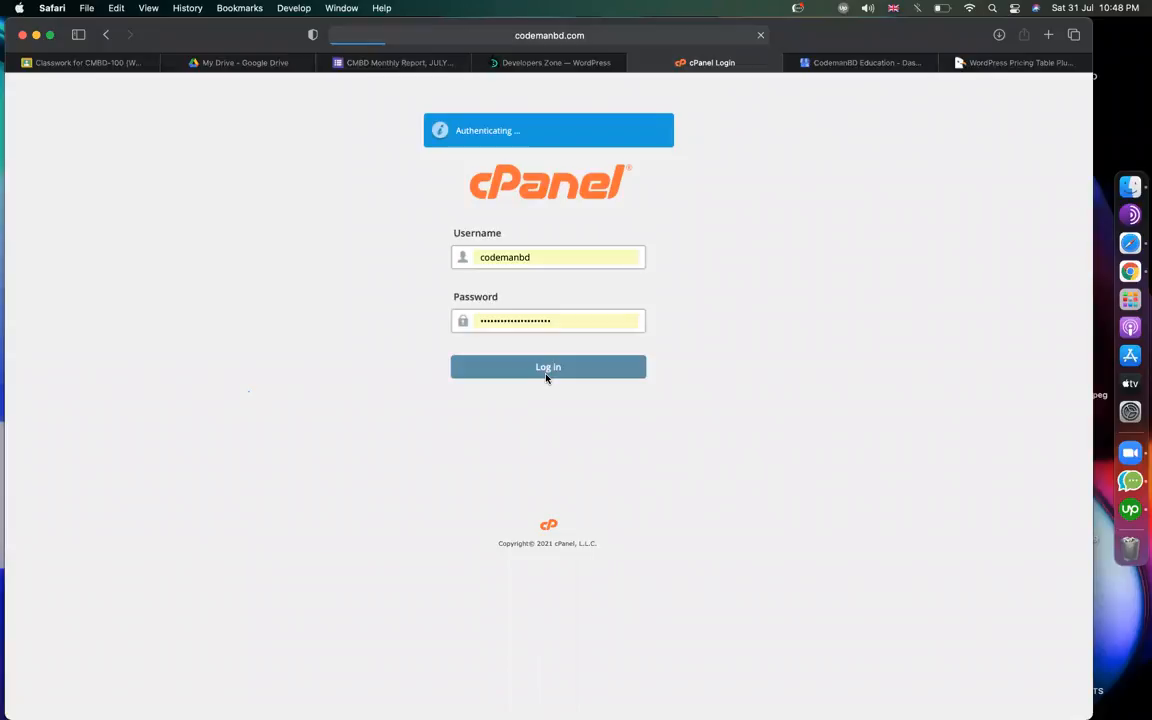
Open File Manager from cPanel's Files section.
{"action": "mouse_move", "coordinate": [569, 69]}
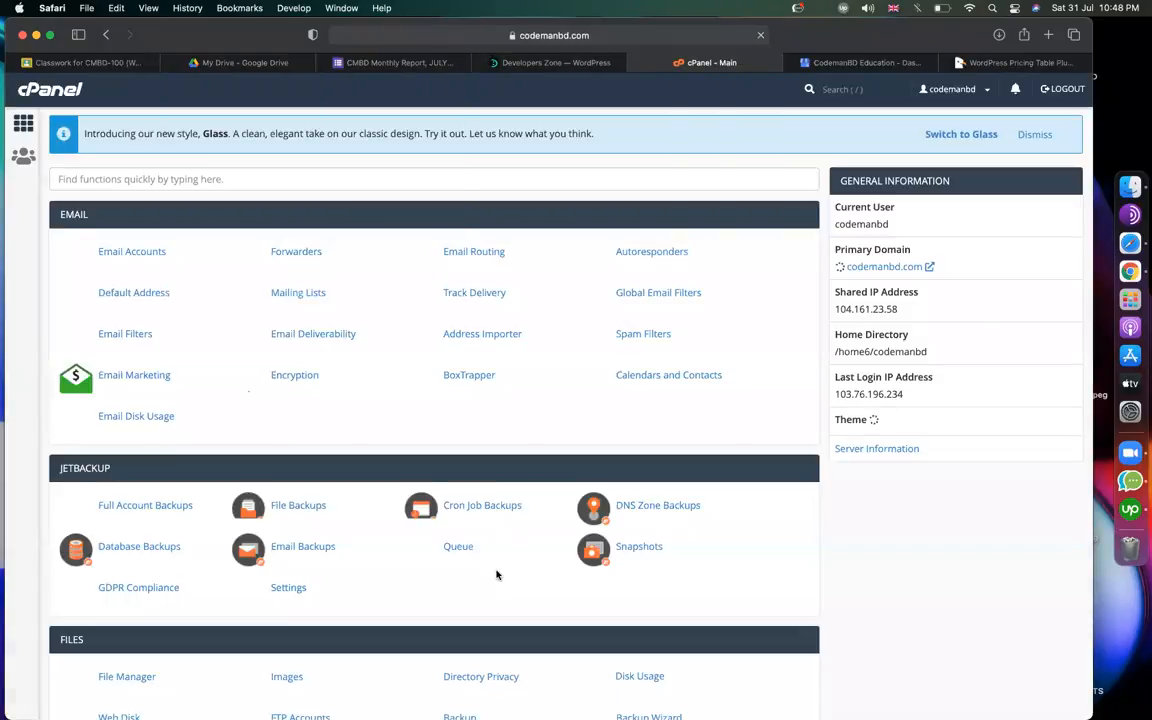
{"action": "scroll", "coordinate": [190, 410], "scroll_direction": "down", "scroll_amount": 5}
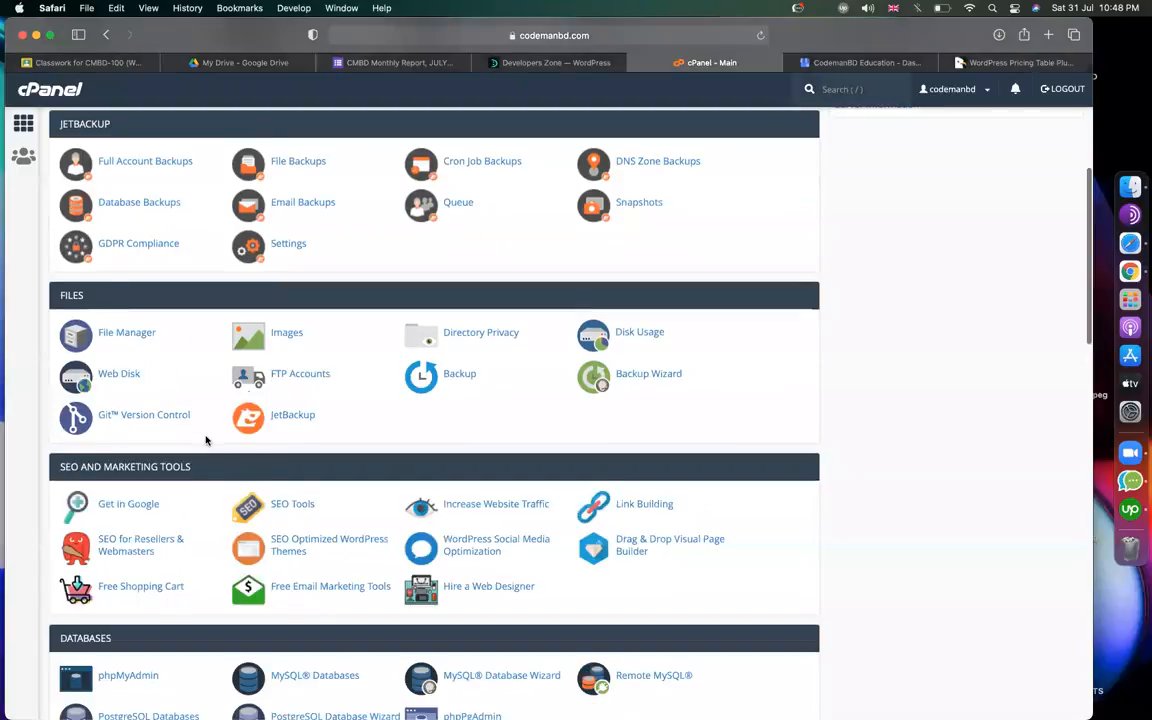
{"action": "left_click", "coordinate": [132, 336]}
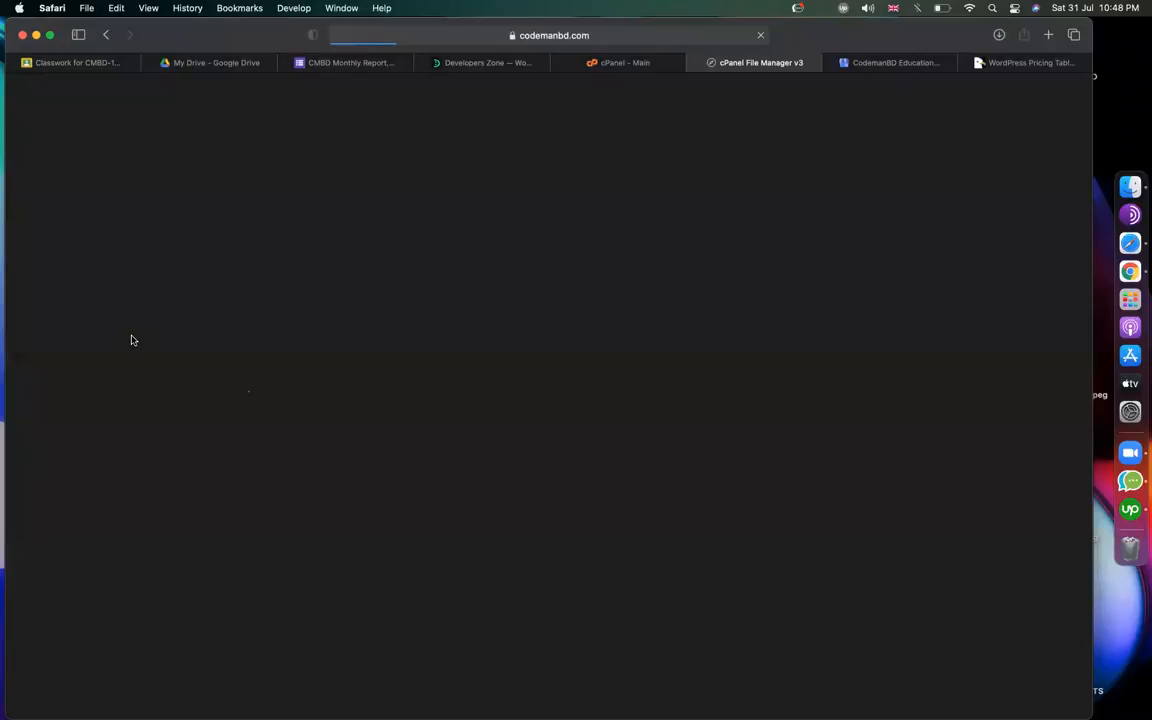
Open public_html, look through its site folders, then open the success-stories folder.
{"action": "scroll", "coordinate": [340, 395], "scroll_direction": "down", "scroll_amount": 5}
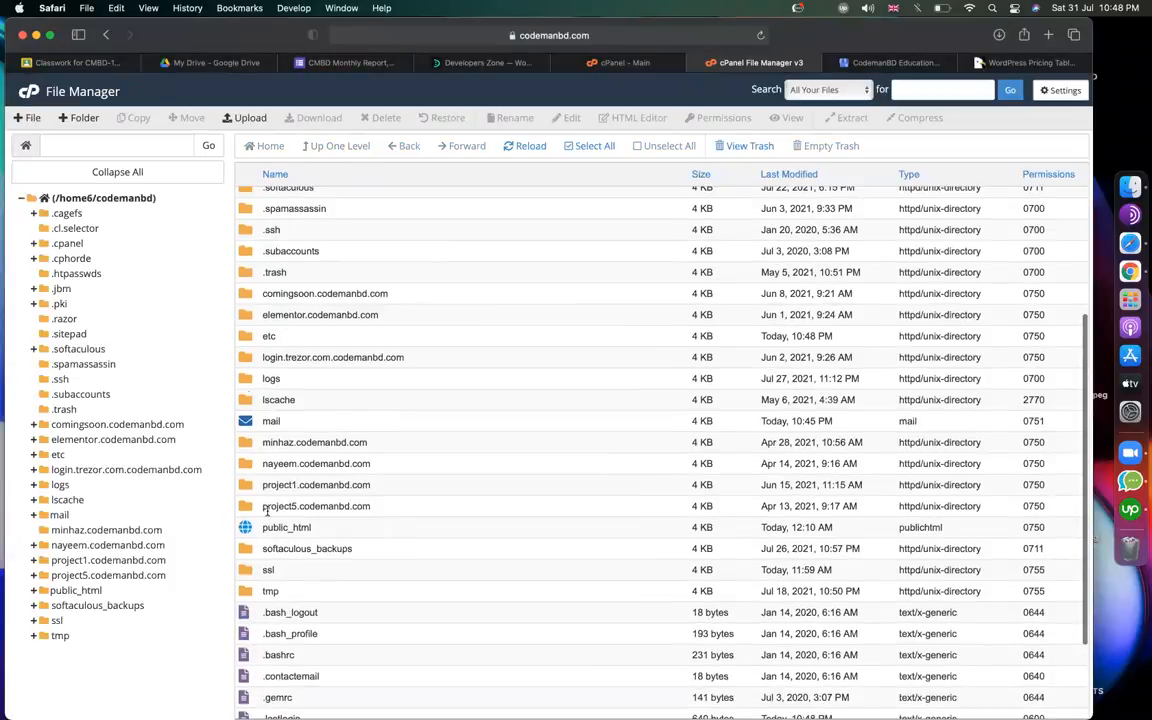
{"action": "double_click", "coordinate": [243, 531]}
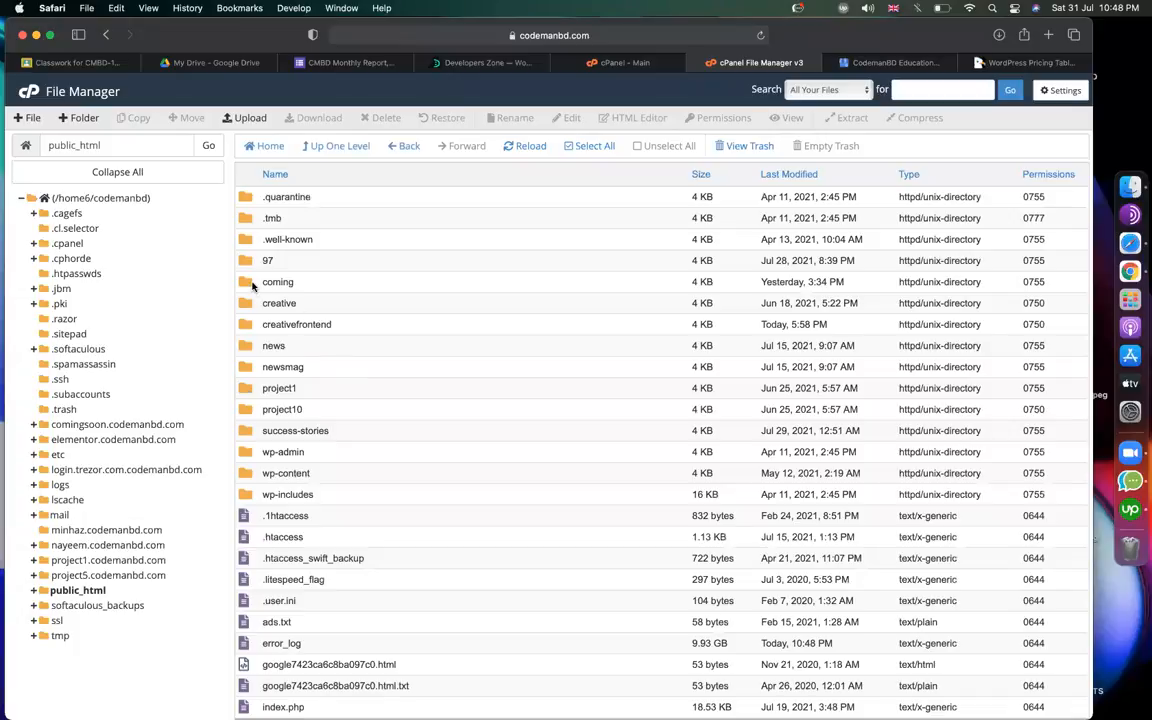
{"action": "left_click", "coordinate": [253, 285]}
{"action": "left_click", "coordinate": [265, 301]}
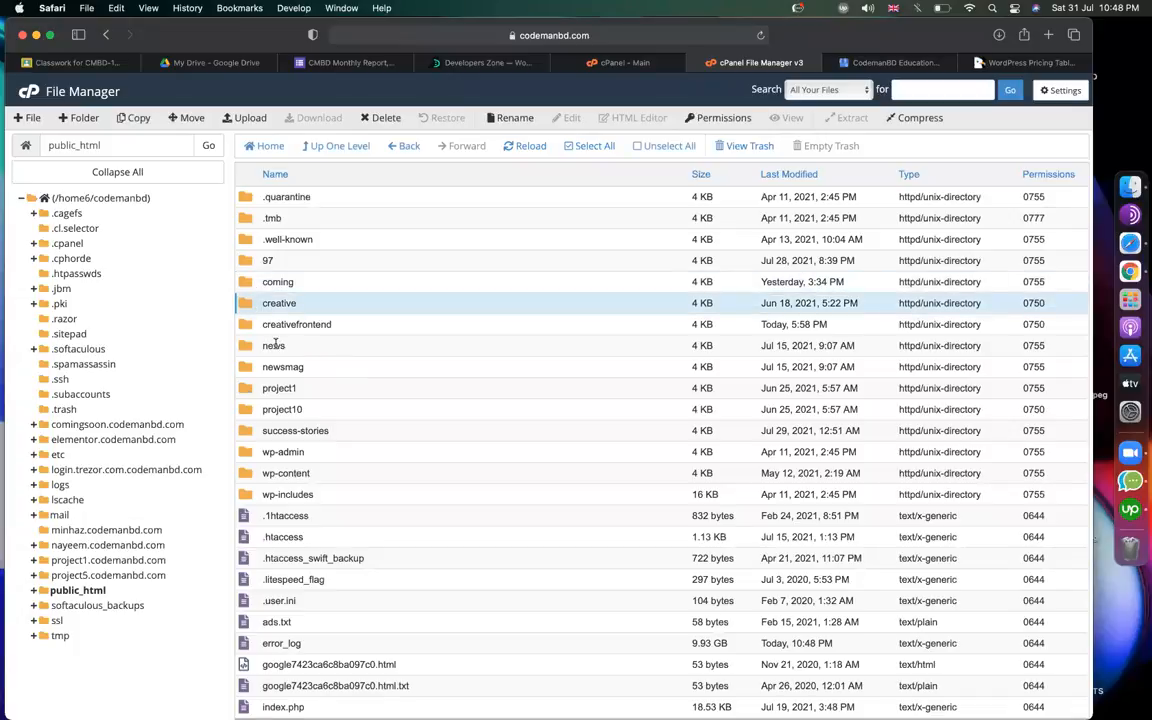
{"action": "left_click", "coordinate": [275, 345]}
{"action": "left_click", "coordinate": [287, 367]}
{"action": "left_click", "coordinate": [303, 388]}
{"action": "left_click", "coordinate": [333, 411]}
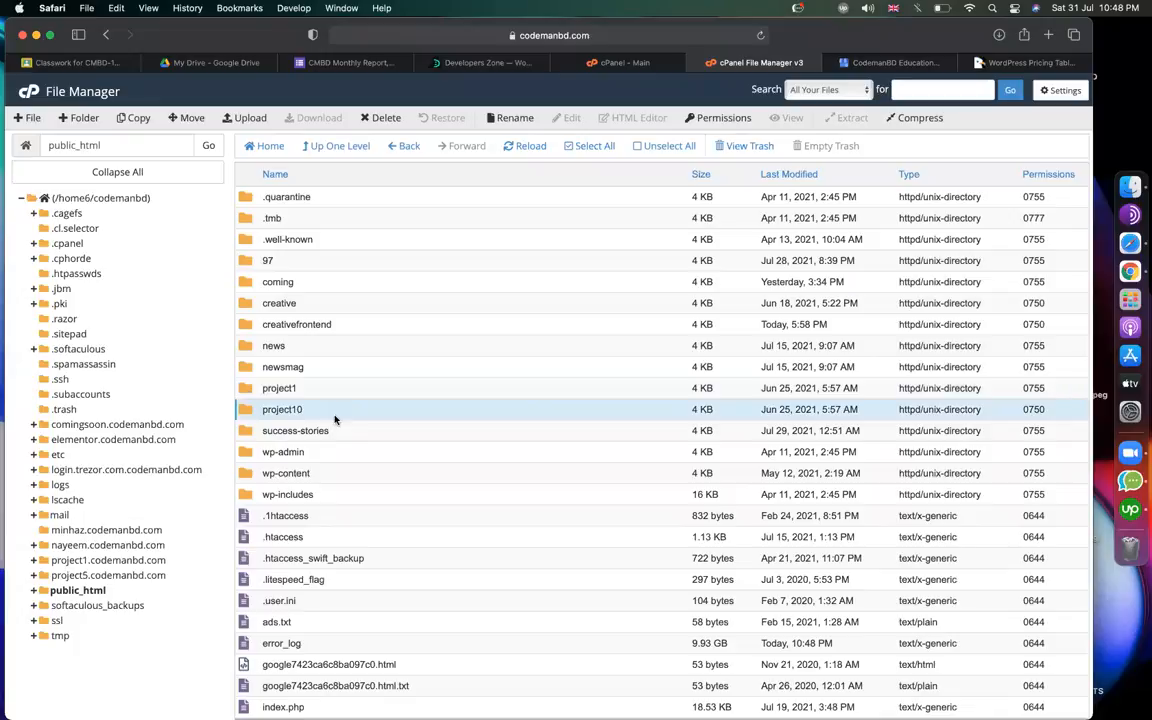
{"action": "double_click", "coordinate": [250, 433]}
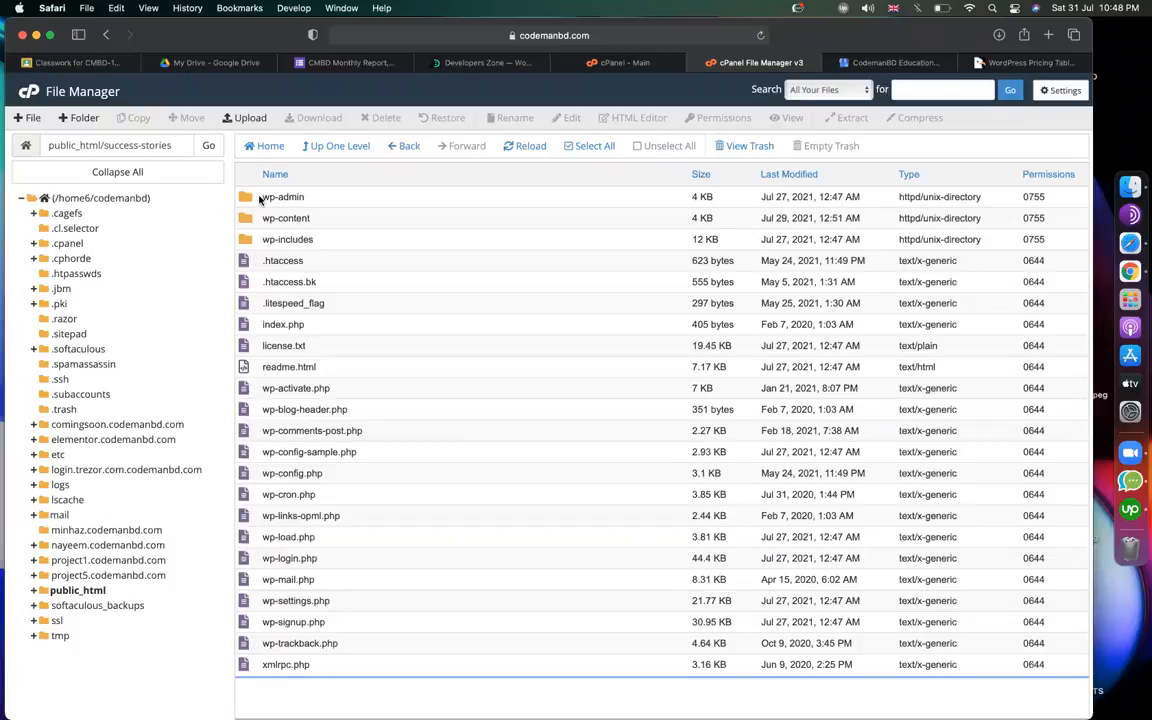
Open success-stories' wp-content folder and then its plugins folder.
{"action": "left_click", "coordinate": [259, 199]}
{"action": "left_click", "coordinate": [280, 217]}
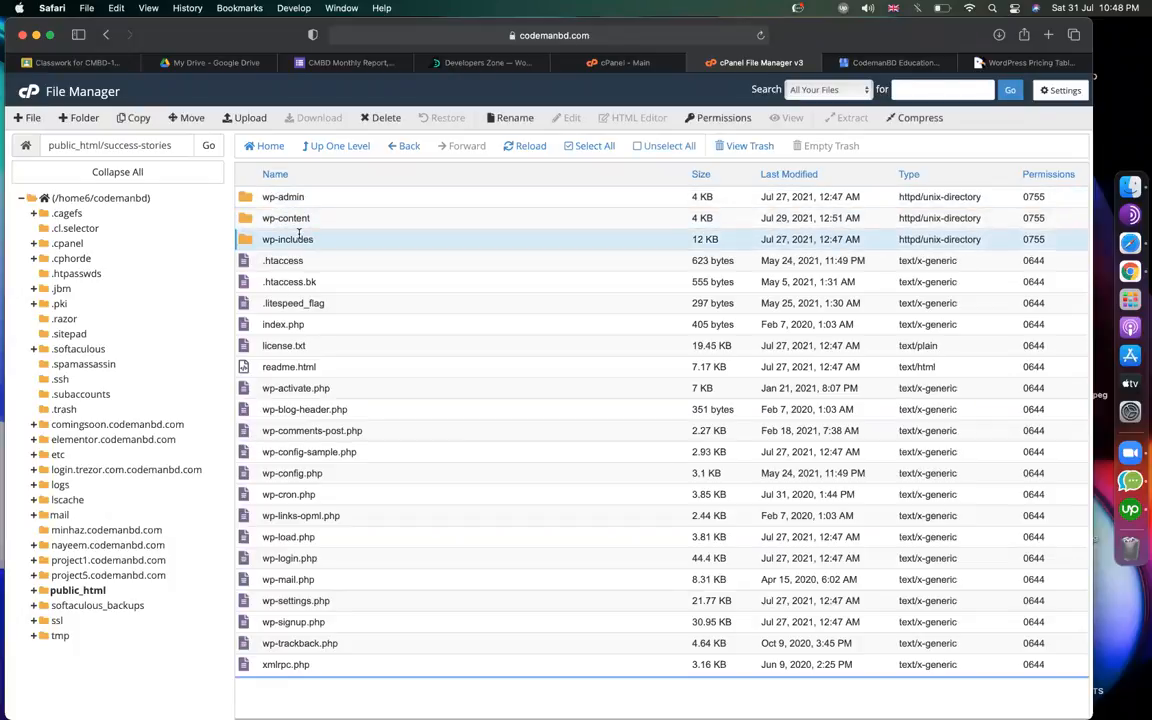
{"action": "double_click", "coordinate": [242, 218]}
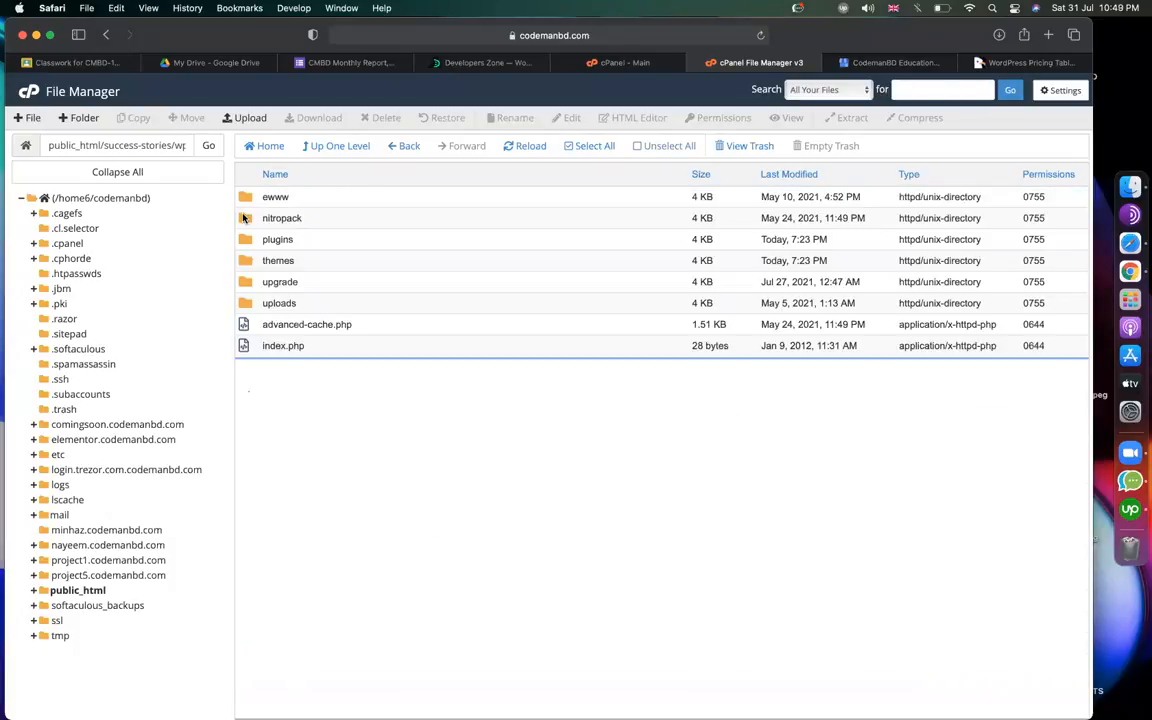
{"action": "left_click", "coordinate": [249, 243]}
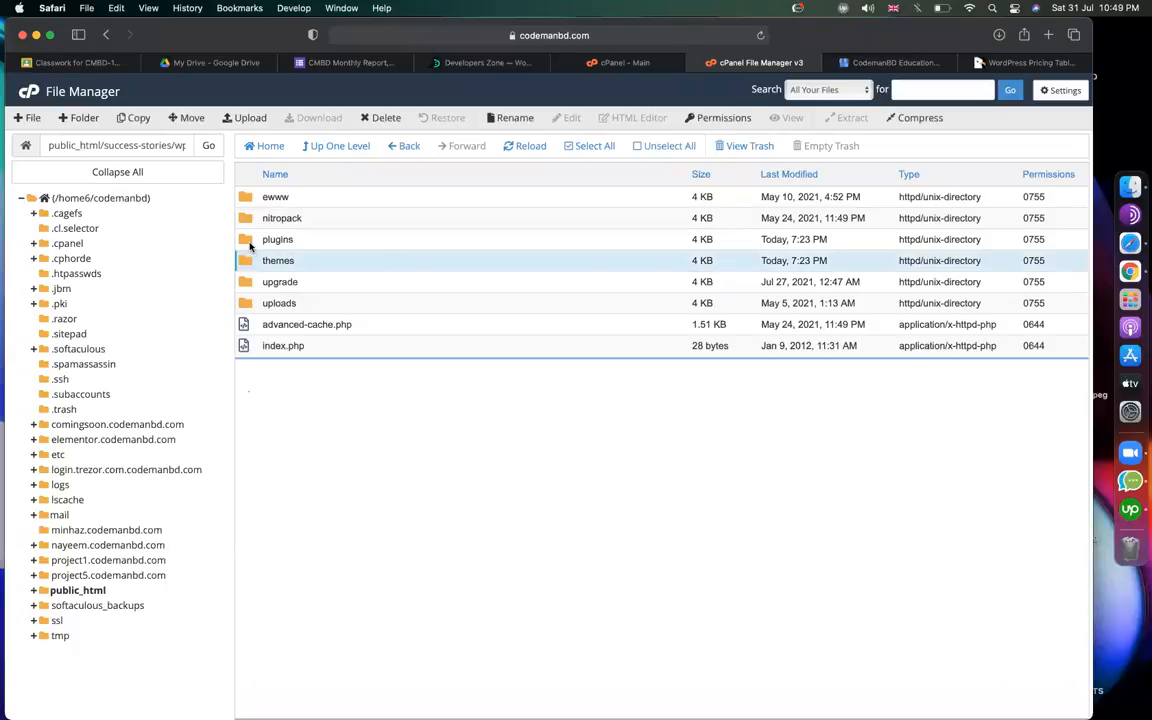
{"action": "double_click", "coordinate": [249, 243]}
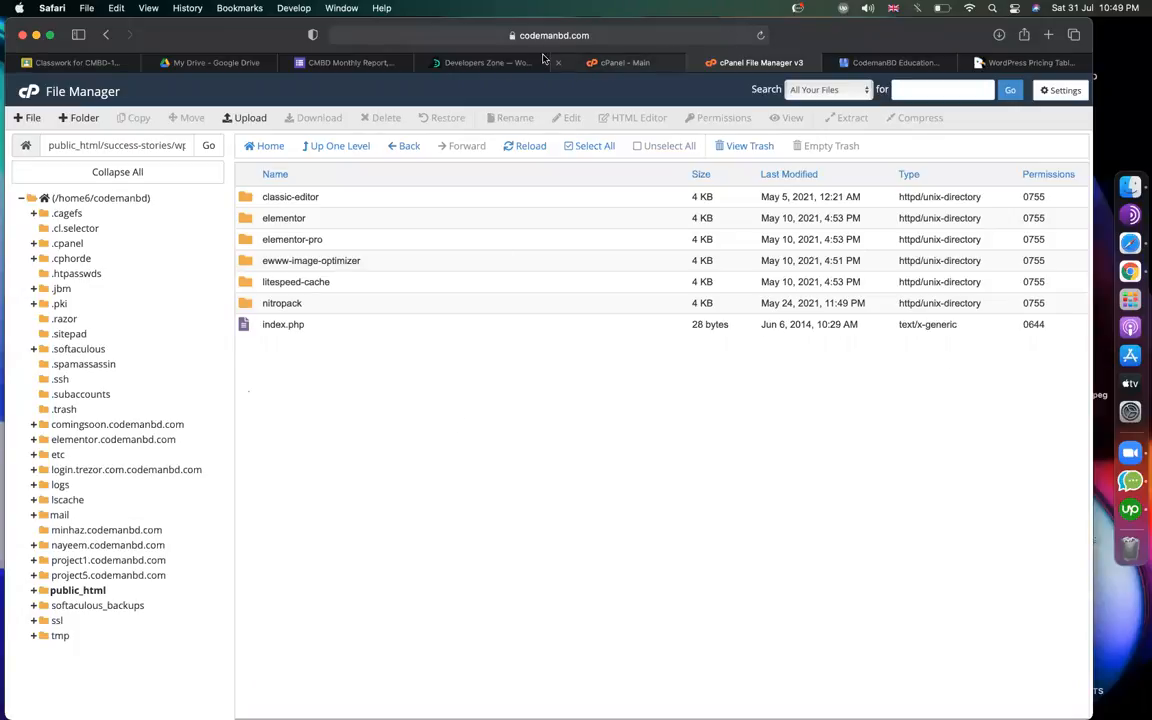
Back in the Elfsight Pricing Table plugin, create a new widget named 'pricing table'.
{"action": "left_click", "coordinate": [490, 62]}
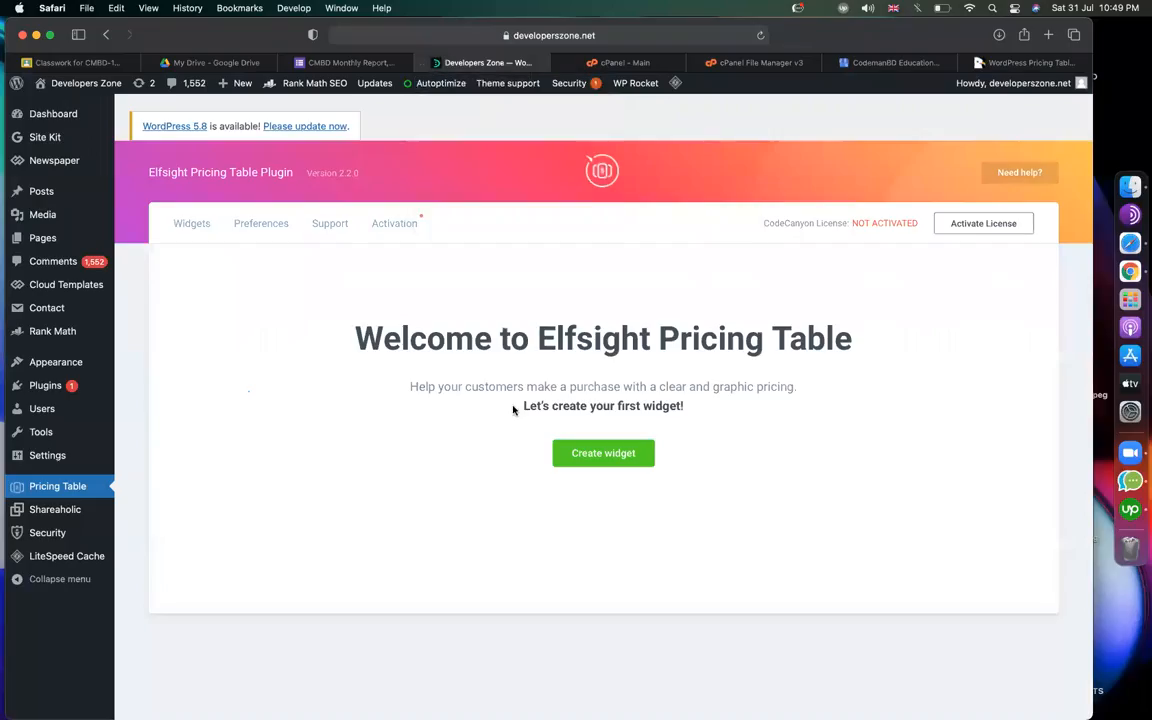
{"action": "left_click", "coordinate": [619, 459]}
{"action": "left_click", "coordinate": [336, 461]}
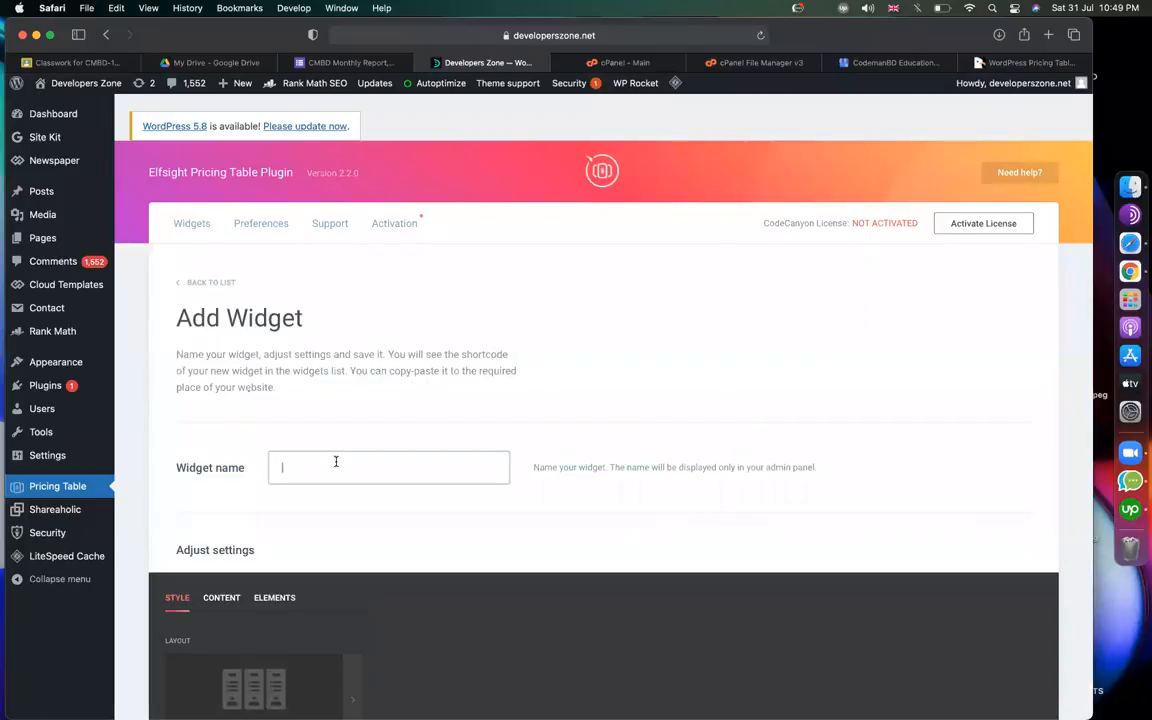
{"action": "type", "text": "pric"}
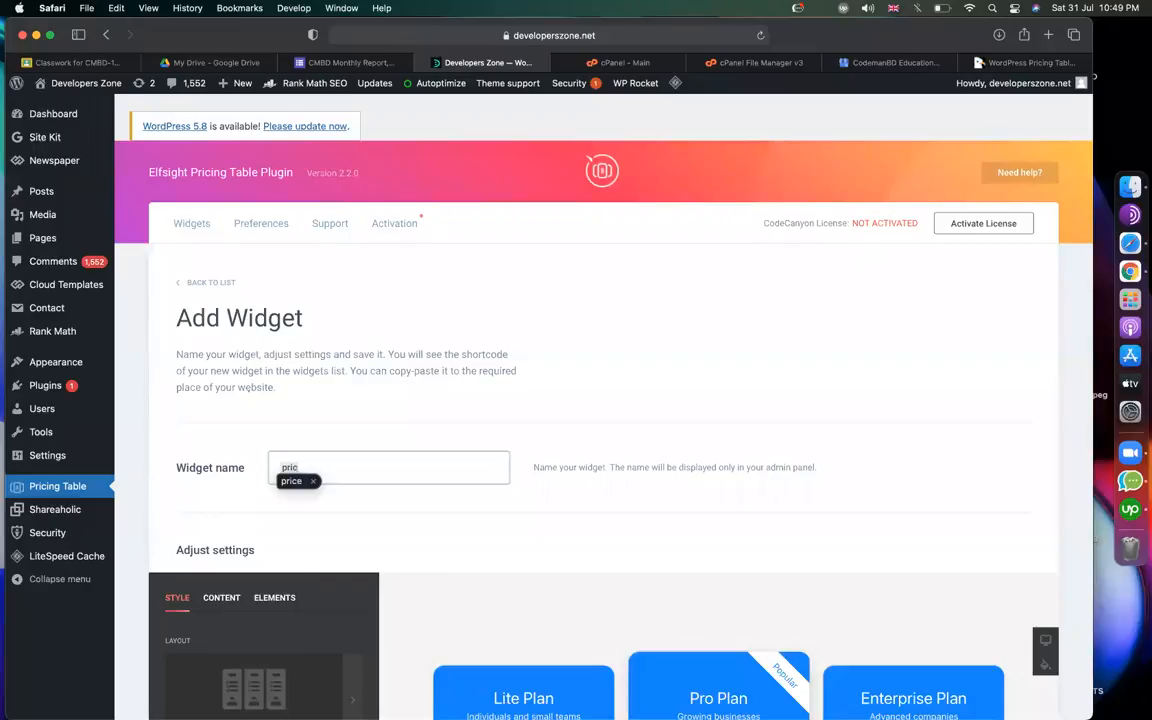
{"action": "type", "text": "ing table"}
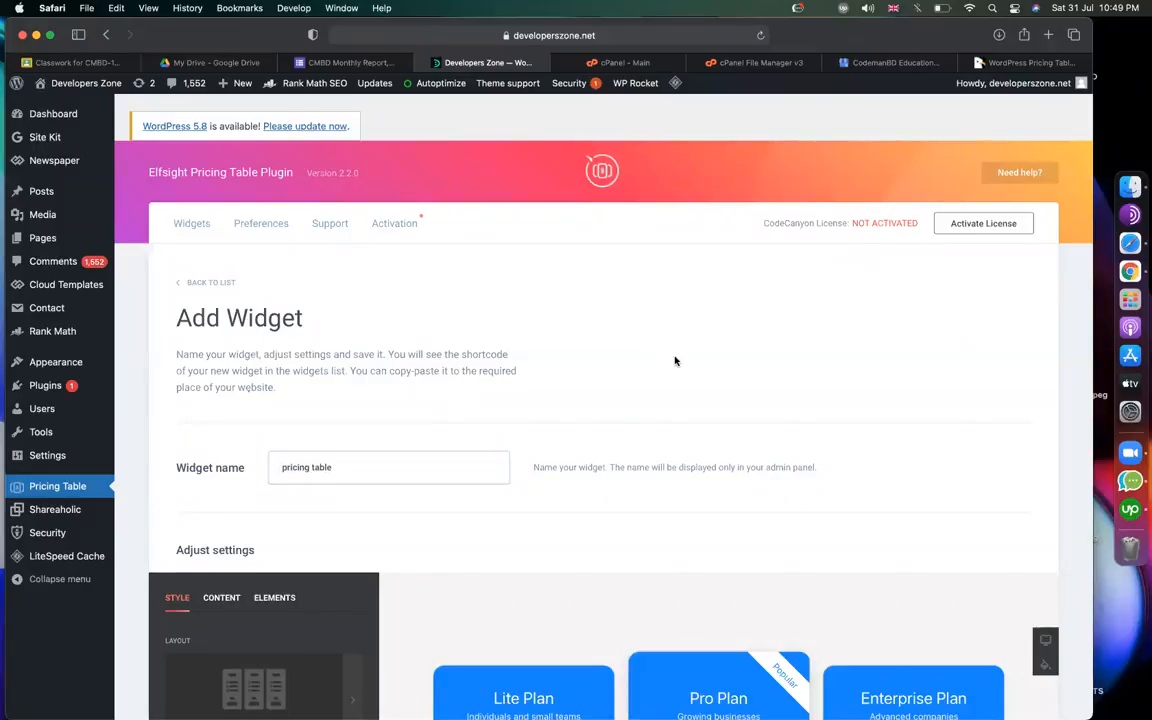
Look over the preview's Lite, Pro and Enterprise plan titles and the Lite monthly price.
{"action": "scroll", "coordinate": [610, 326], "scroll_direction": "down", "scroll_amount": 5}
{"action": "scroll", "coordinate": [669, 445], "scroll_direction": "down", "scroll_amount": 5}
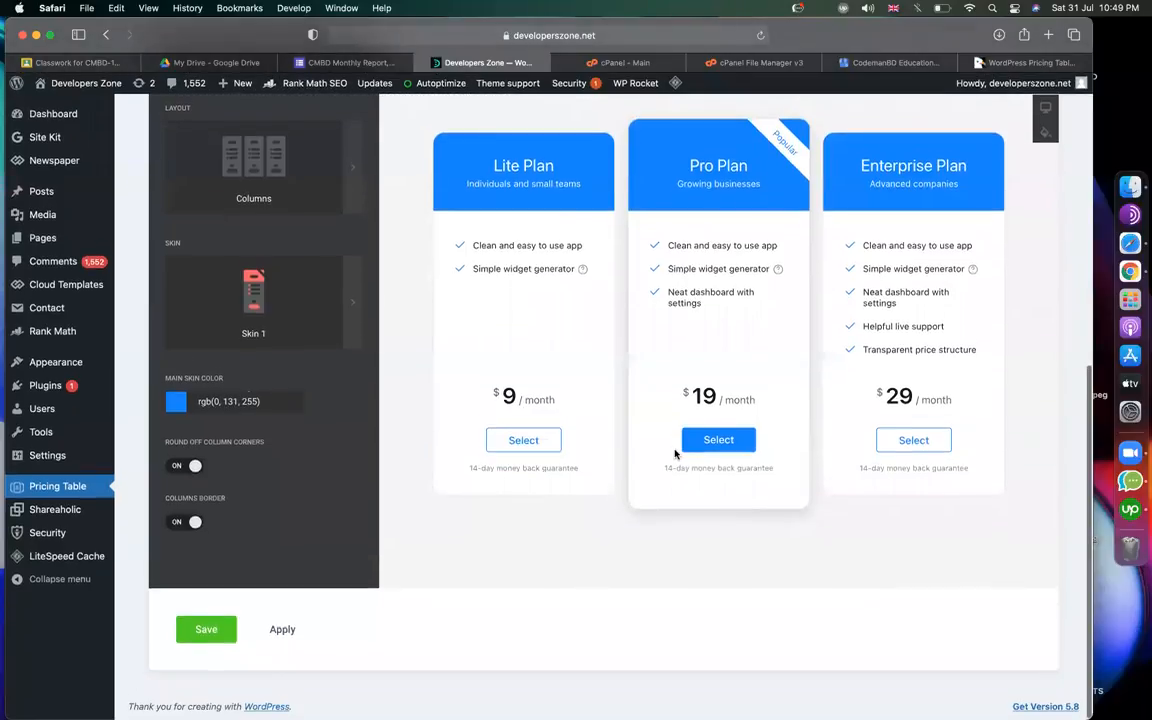
{"action": "scroll", "coordinate": [672, 447], "scroll_direction": "up", "scroll_amount": 4}
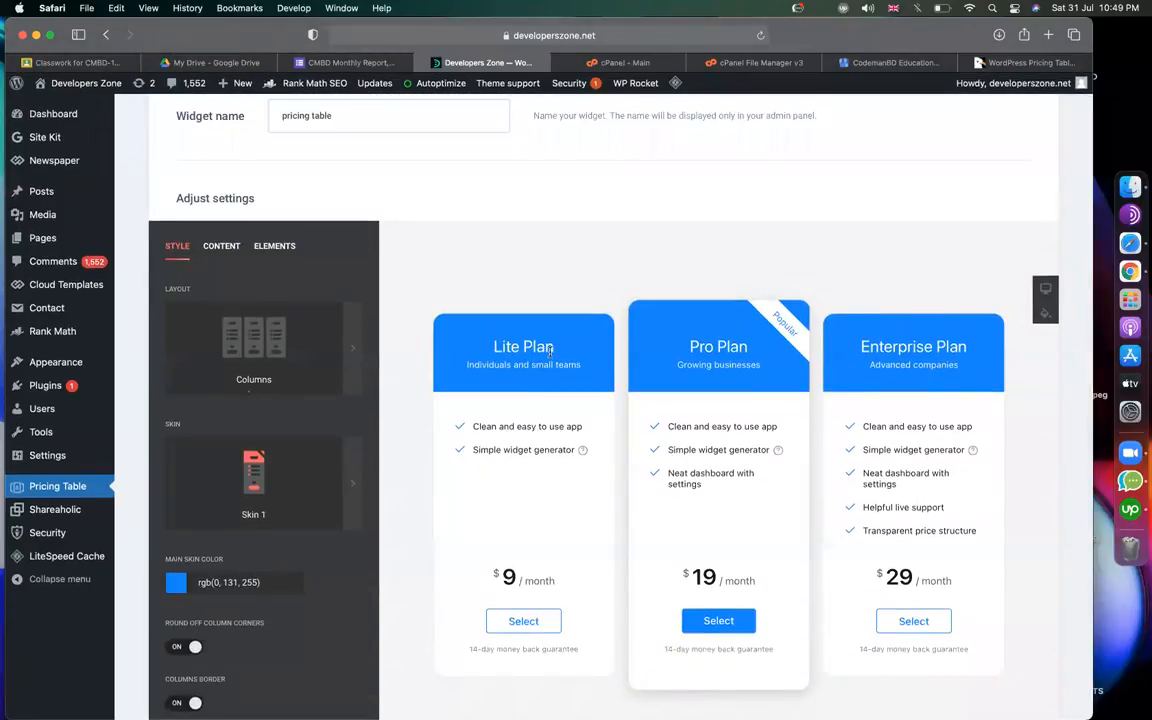
{"action": "left_click_drag", "start_coordinate": [553, 347], "coordinate": [502, 347]}
{"action": "left_click_drag", "start_coordinate": [752, 347], "coordinate": [688, 347]}
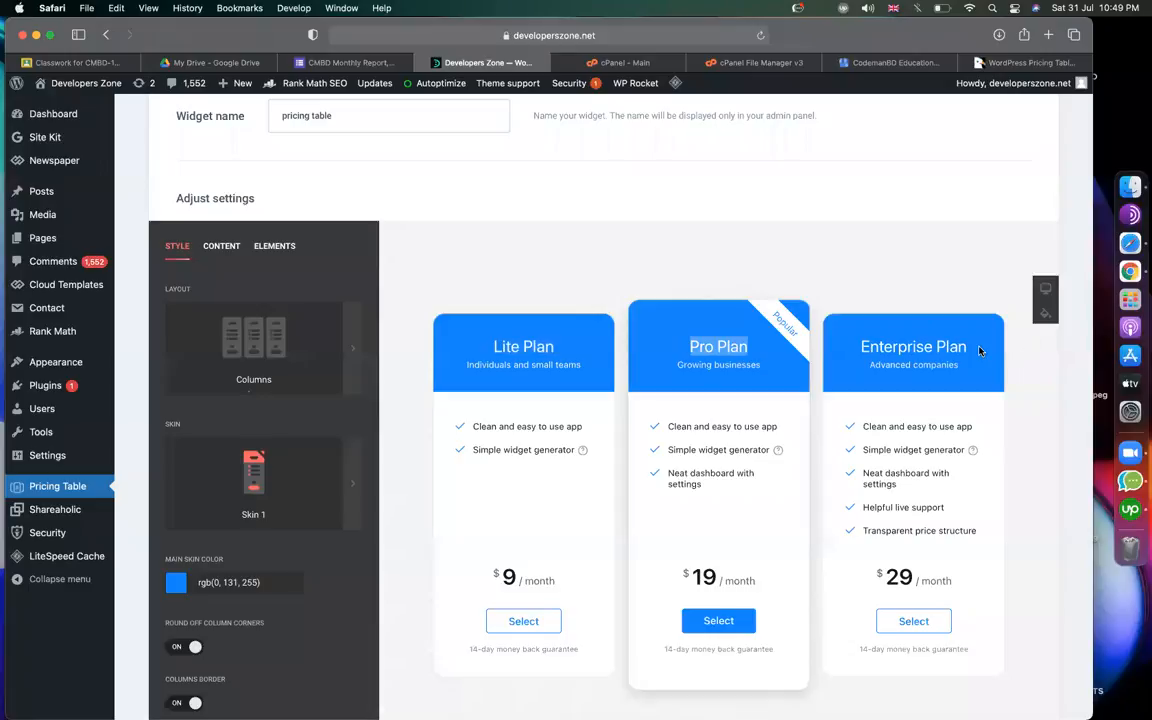
{"action": "left_click_drag", "start_coordinate": [975, 347], "coordinate": [851, 347]}
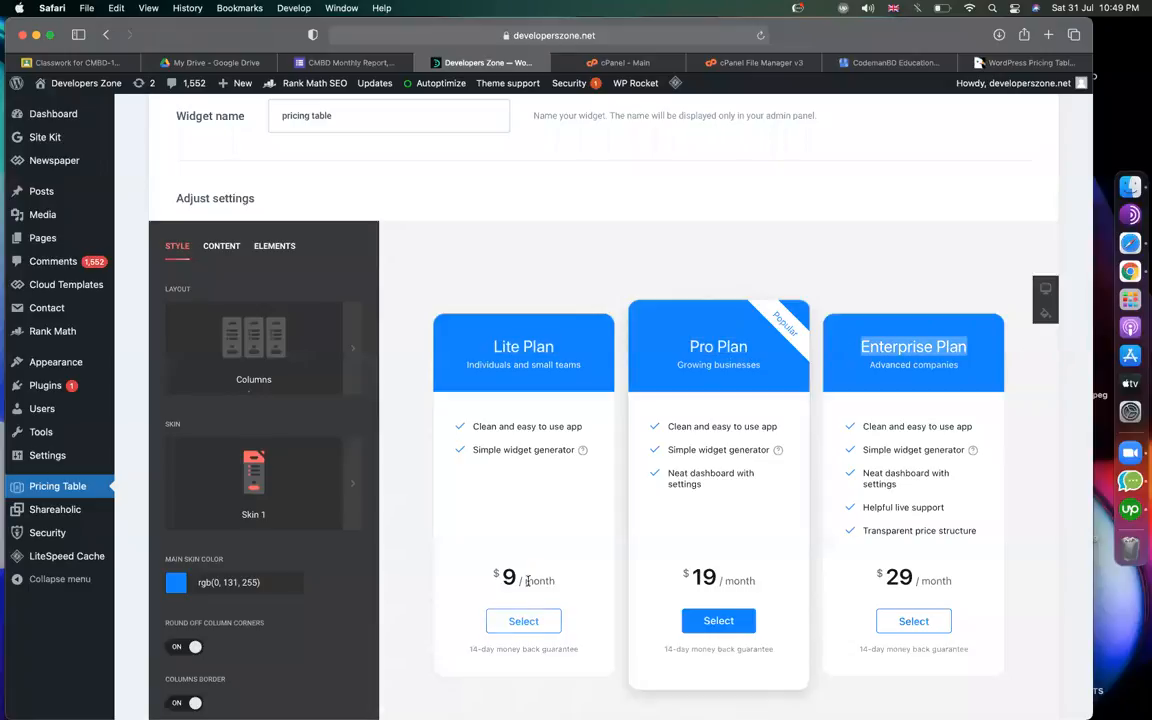
{"action": "left_click_drag", "start_coordinate": [556, 581], "coordinate": [499, 580]}
{"action": "left_click", "coordinate": [718, 591]}
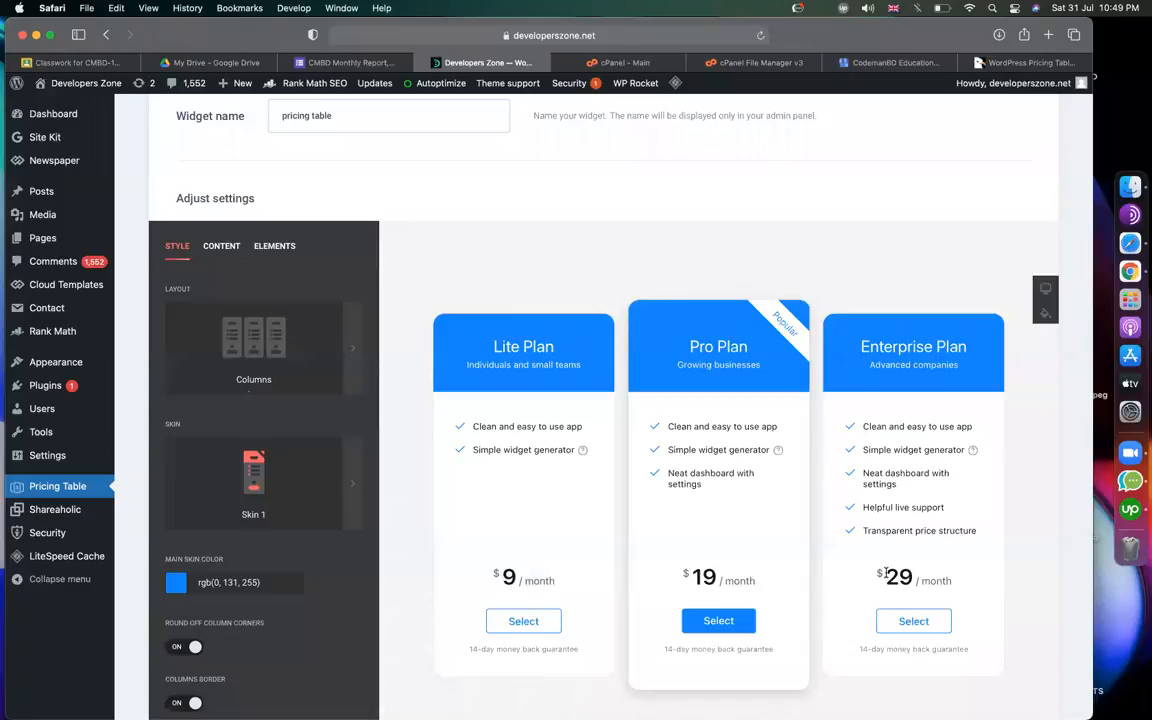
{"action": "scroll", "coordinate": [643, 398], "scroll_direction": "down", "scroll_amount": 2}
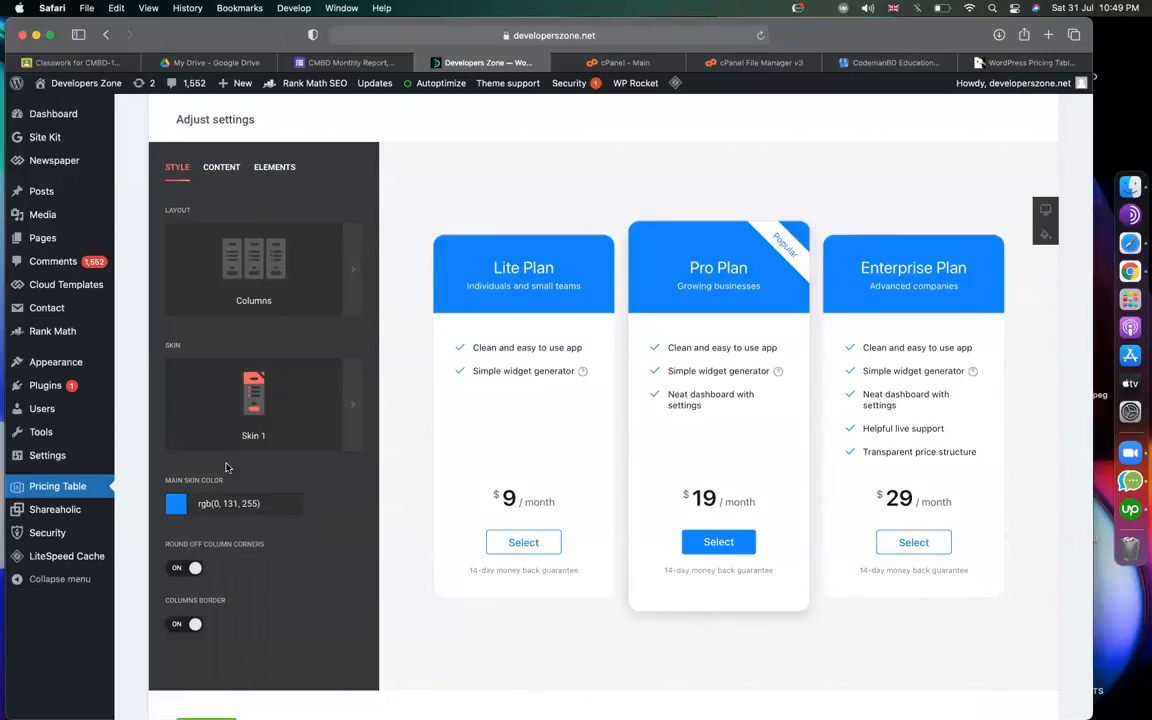
Set the main skin colour to the blue rgb(66, 62, 201).
{"action": "left_click", "coordinate": [182, 503]}
{"action": "left_click", "coordinate": [277, 554]}
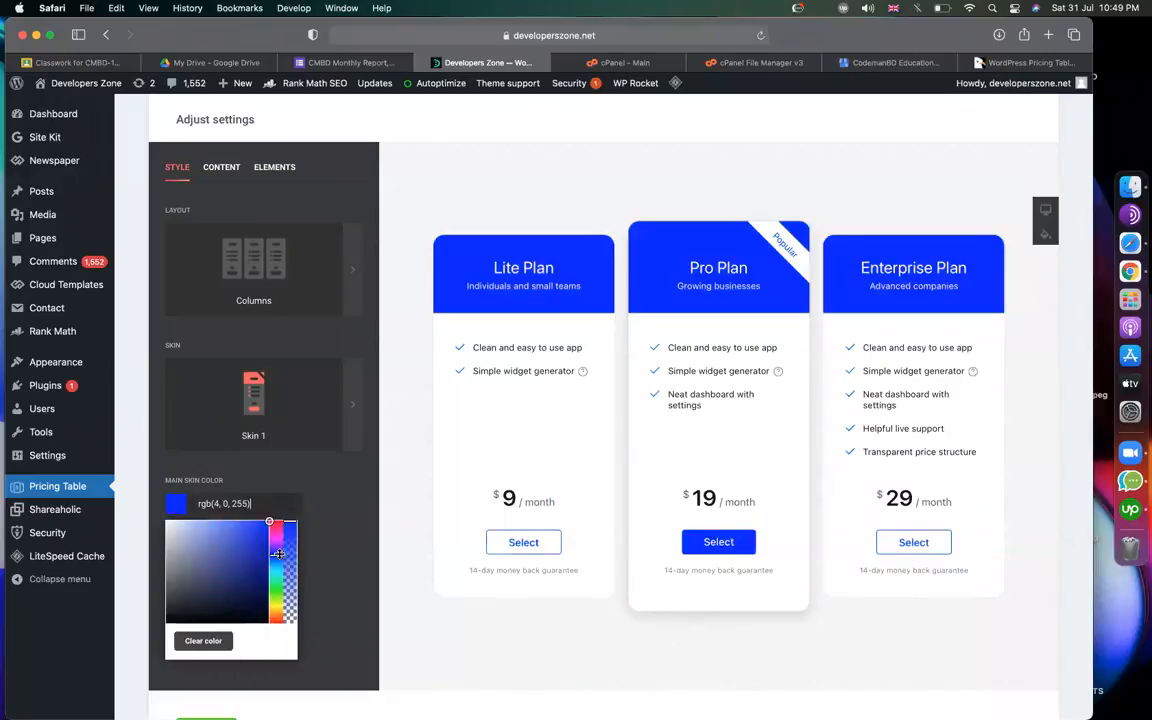
{"action": "left_click", "coordinate": [245, 599]}
{"action": "left_click", "coordinate": [237, 542]}
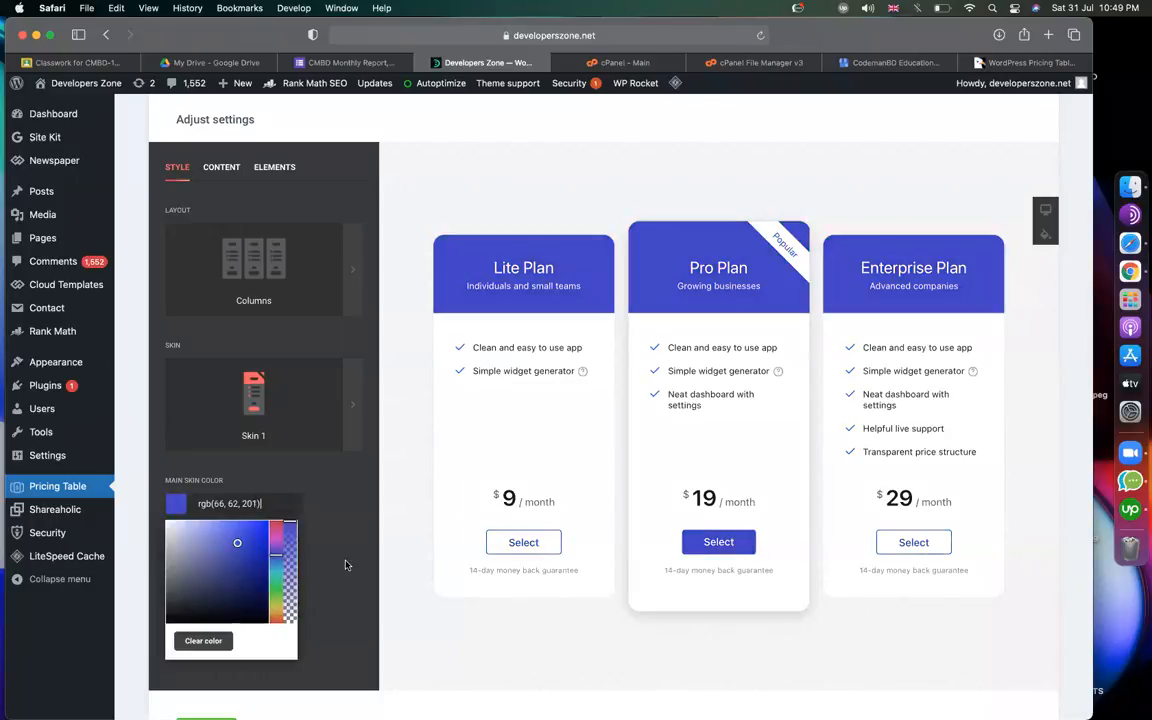
Preview card Skins 2, 3 and 4, then keep Skin 1 with blue headers.
{"action": "left_click", "coordinate": [315, 483]}
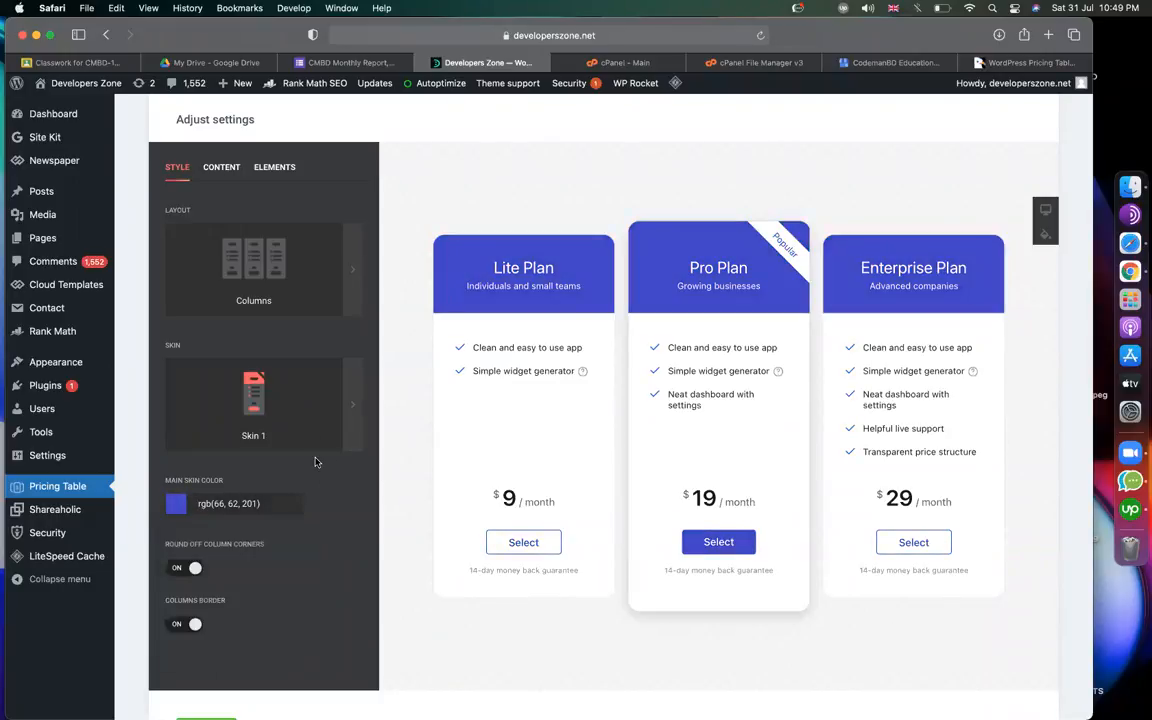
{"action": "left_click", "coordinate": [295, 421]}
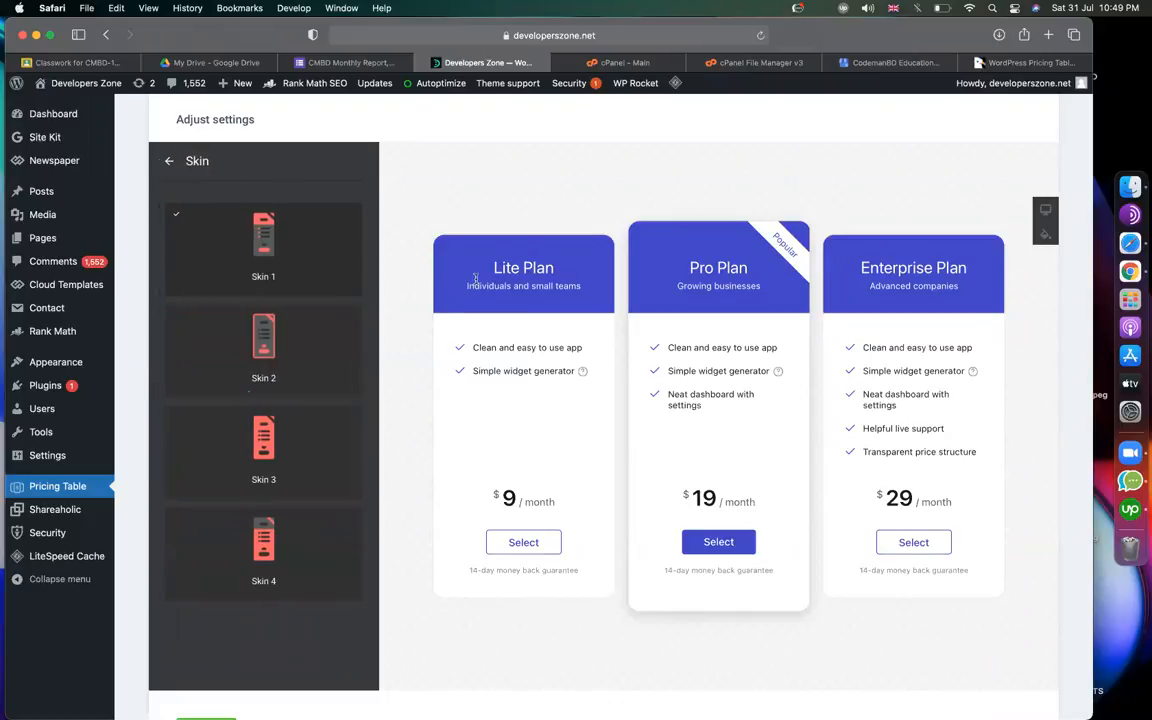
{"action": "left_click", "coordinate": [229, 344]}
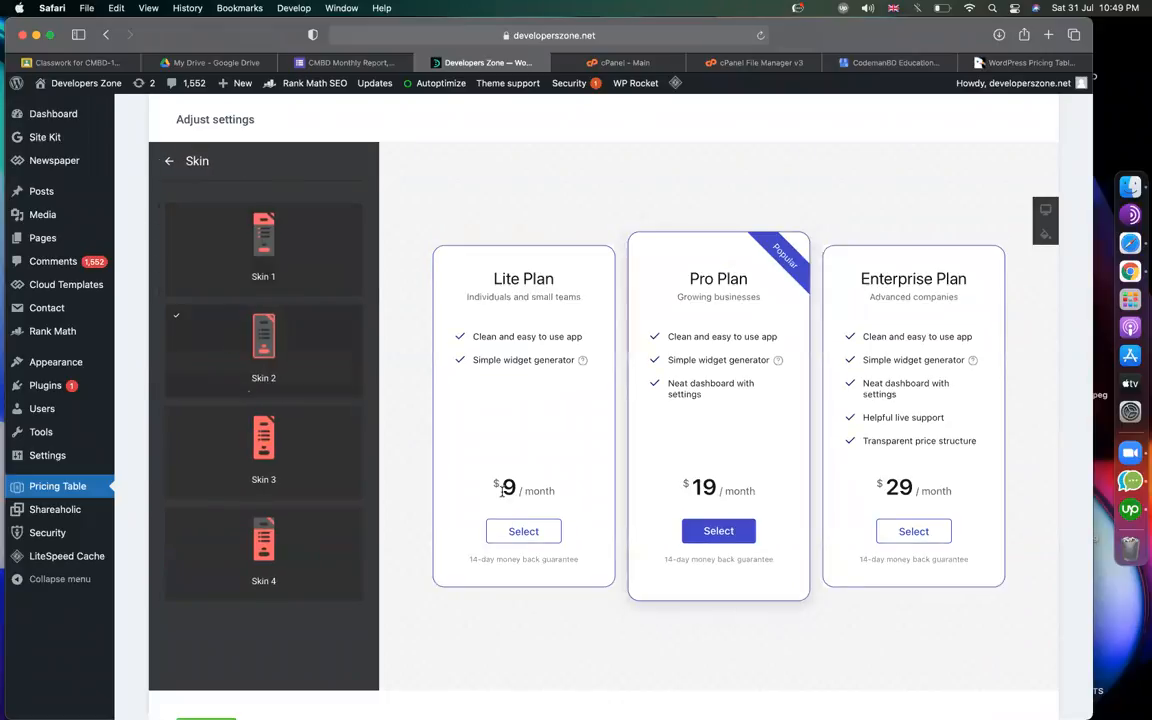
{"action": "left_click", "coordinate": [280, 448]}
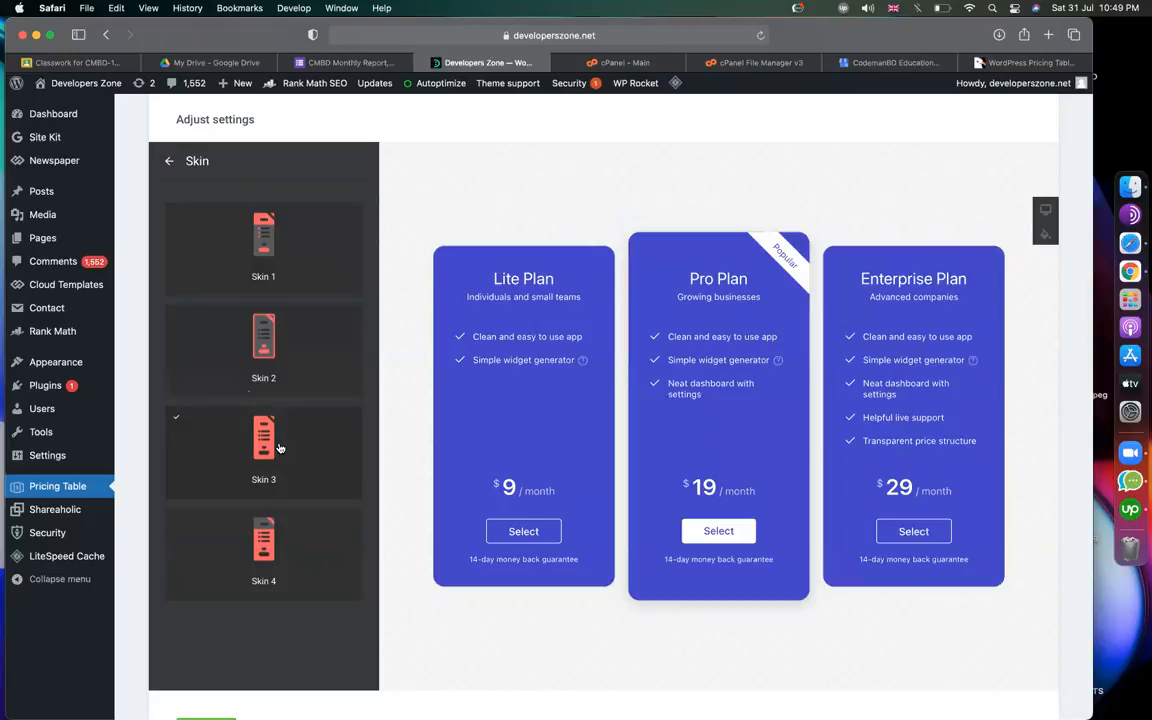
{"action": "left_click", "coordinate": [290, 540]}
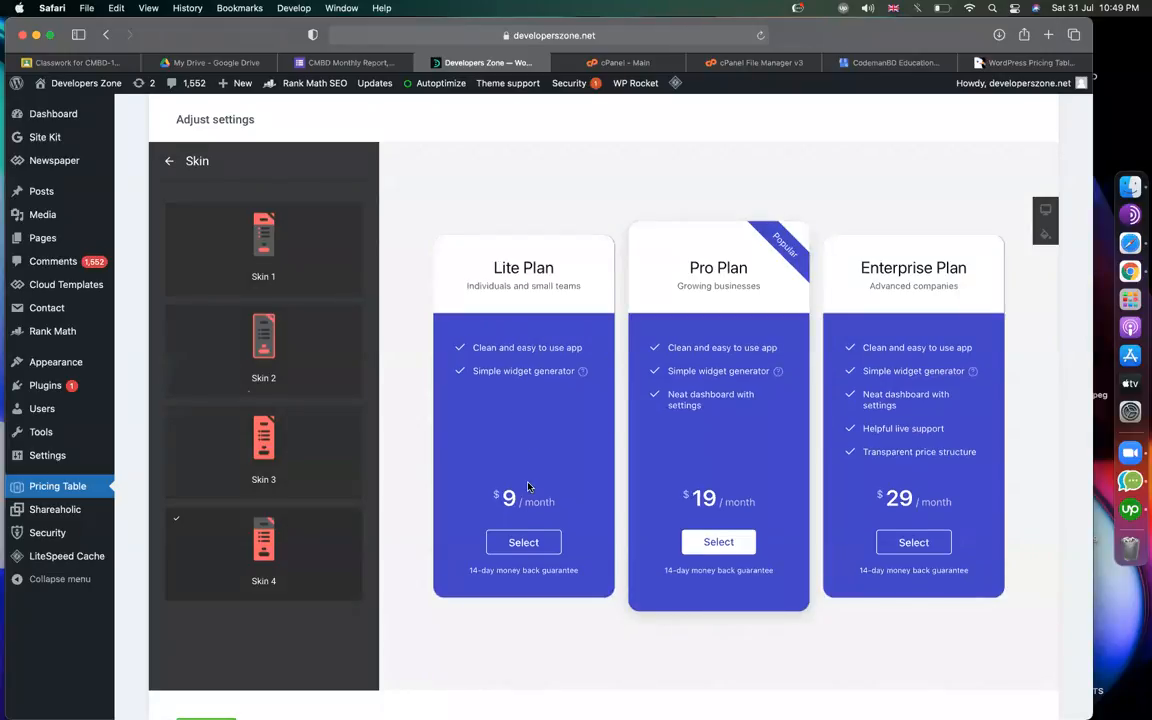
{"action": "left_click", "coordinate": [303, 228]}
{"action": "left_click", "coordinate": [296, 333]}
{"action": "left_click", "coordinate": [308, 241]}
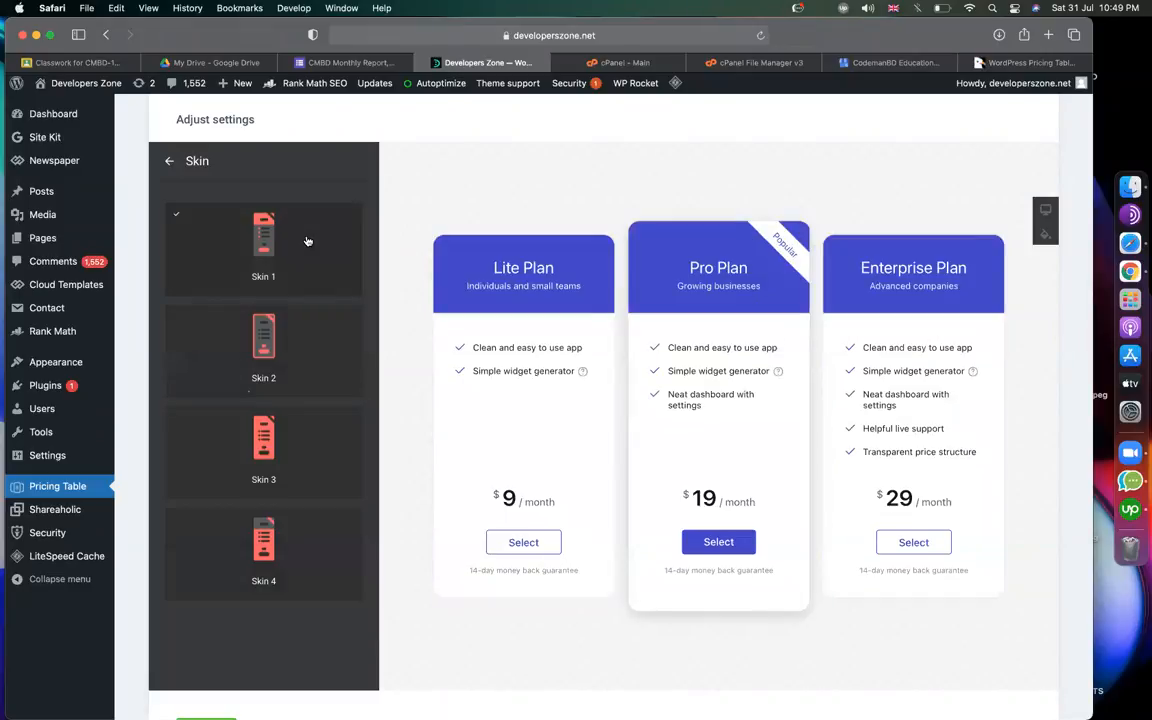
Try the Grid and Table layouts, then settle on the Columns layout.
{"action": "left_click", "coordinate": [190, 162]}
{"action": "scroll", "coordinate": [271, 427], "scroll_direction": "up", "scroll_amount": 5}
{"action": "scroll", "coordinate": [290, 460], "scroll_direction": "down", "scroll_amount": 3}
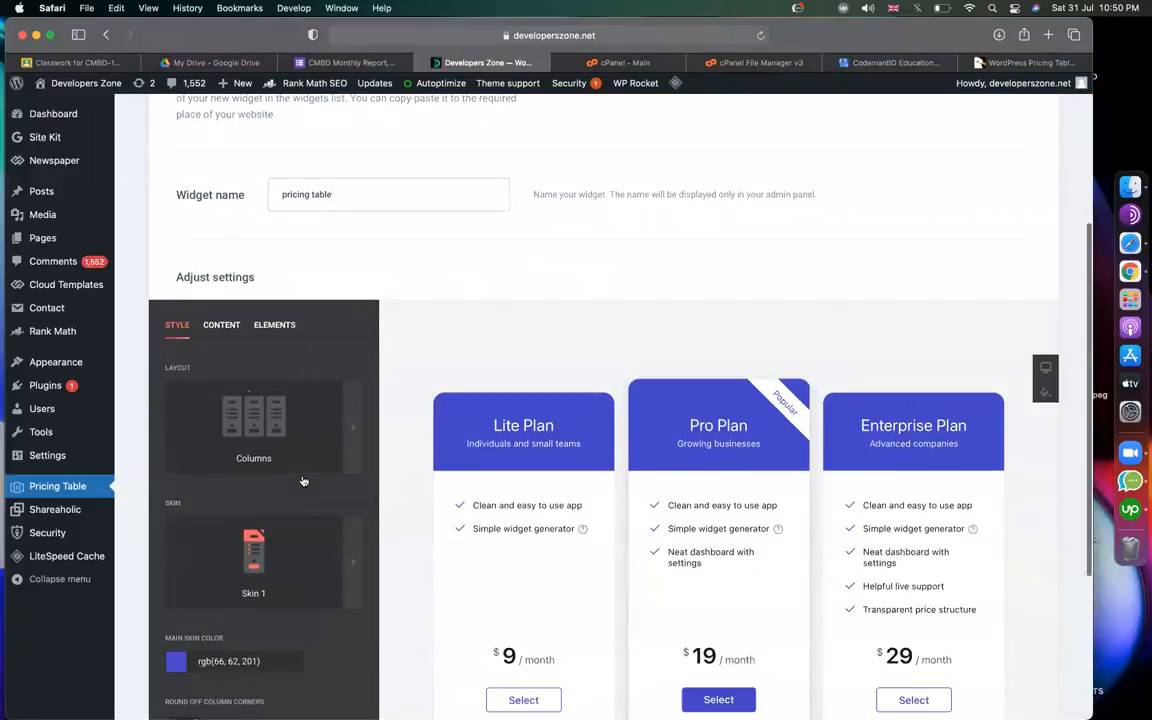
{"action": "scroll", "coordinate": [303, 481], "scroll_direction": "down", "scroll_amount": 2}
{"action": "left_click", "coordinate": [300, 440]}
{"action": "scroll", "coordinate": [536, 322], "scroll_direction": "down", "scroll_amount": 4}
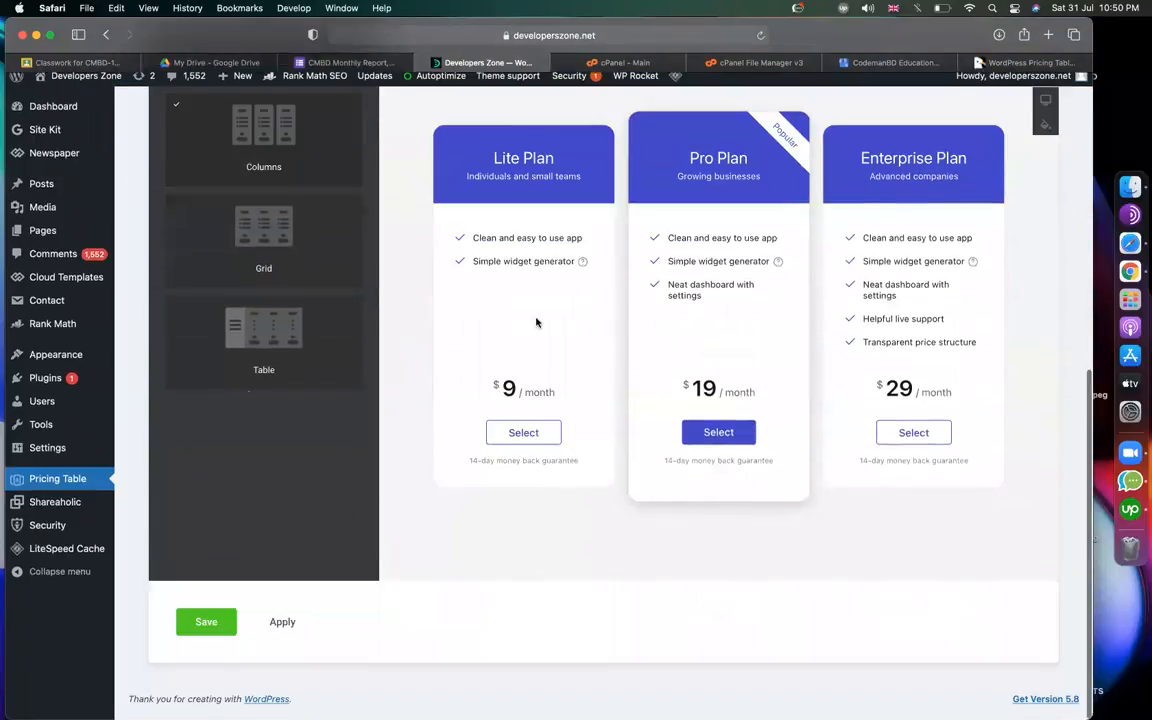
{"action": "scroll", "coordinate": [536, 322], "scroll_direction": "up", "scroll_amount": 3}
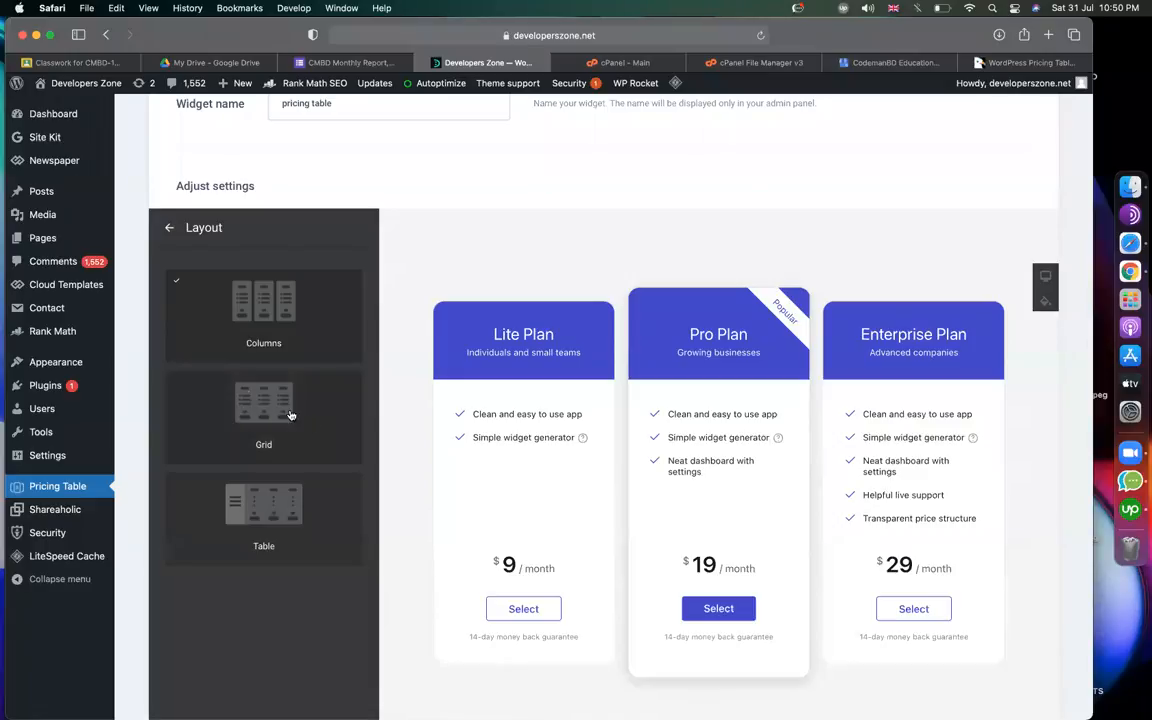
{"action": "left_click", "coordinate": [253, 415]}
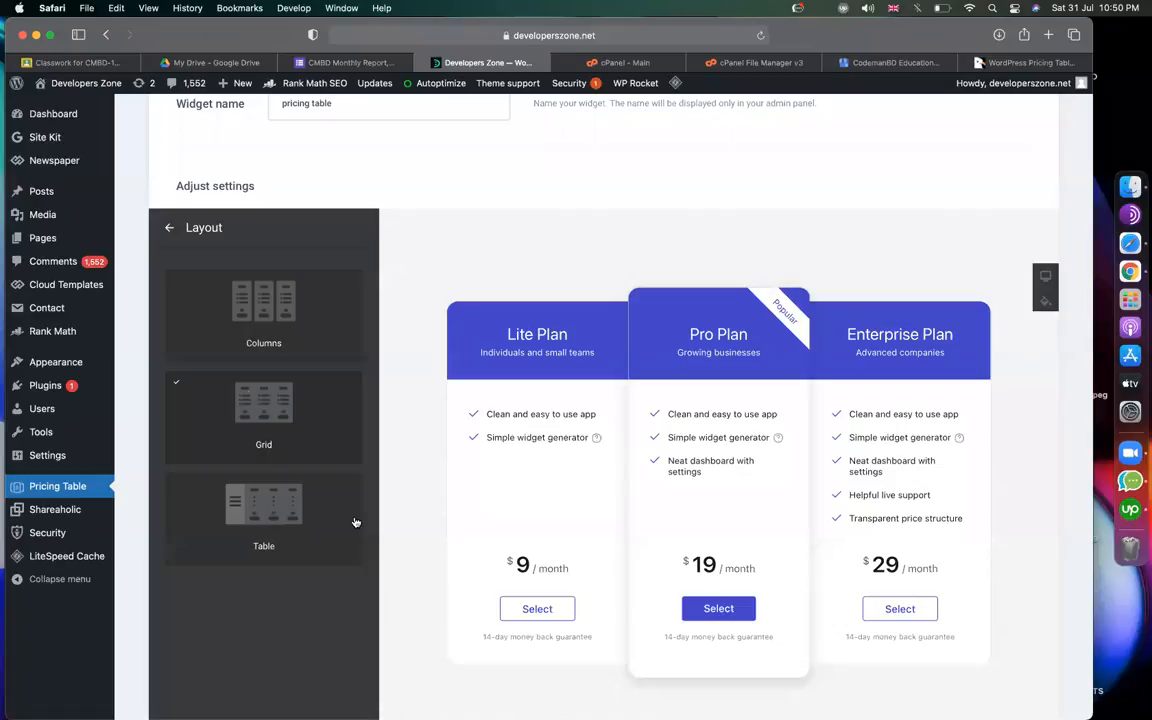
{"action": "left_click", "coordinate": [295, 514]}
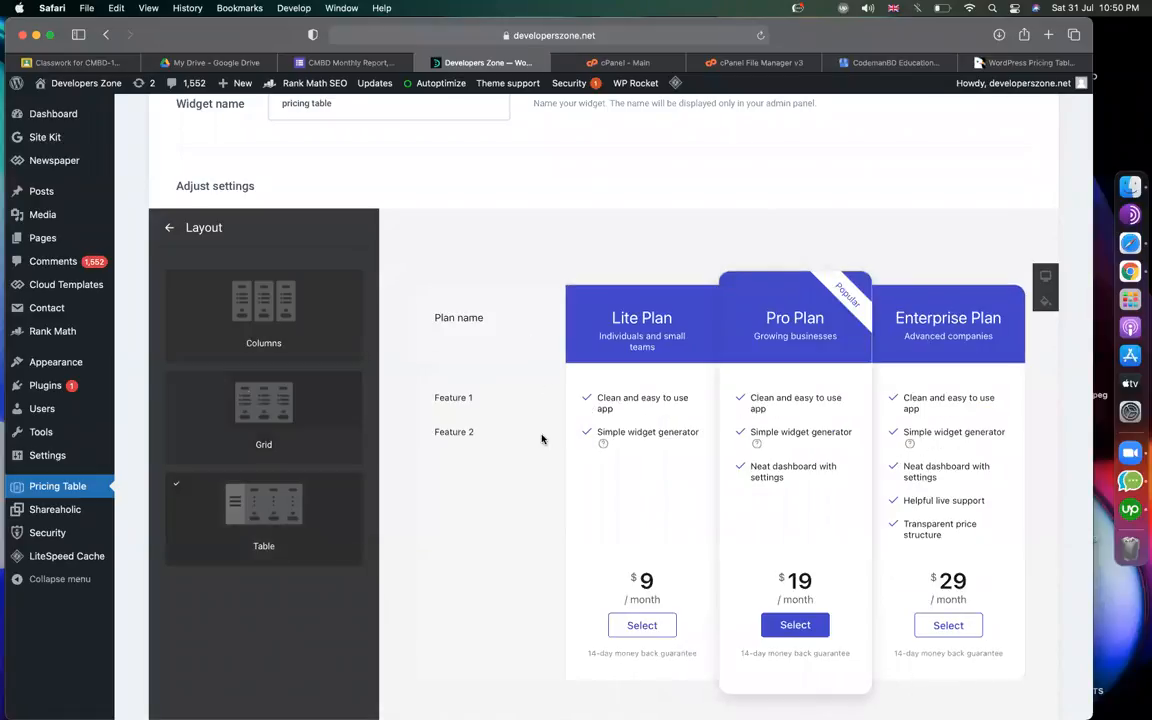
{"action": "left_click", "coordinate": [280, 306]}
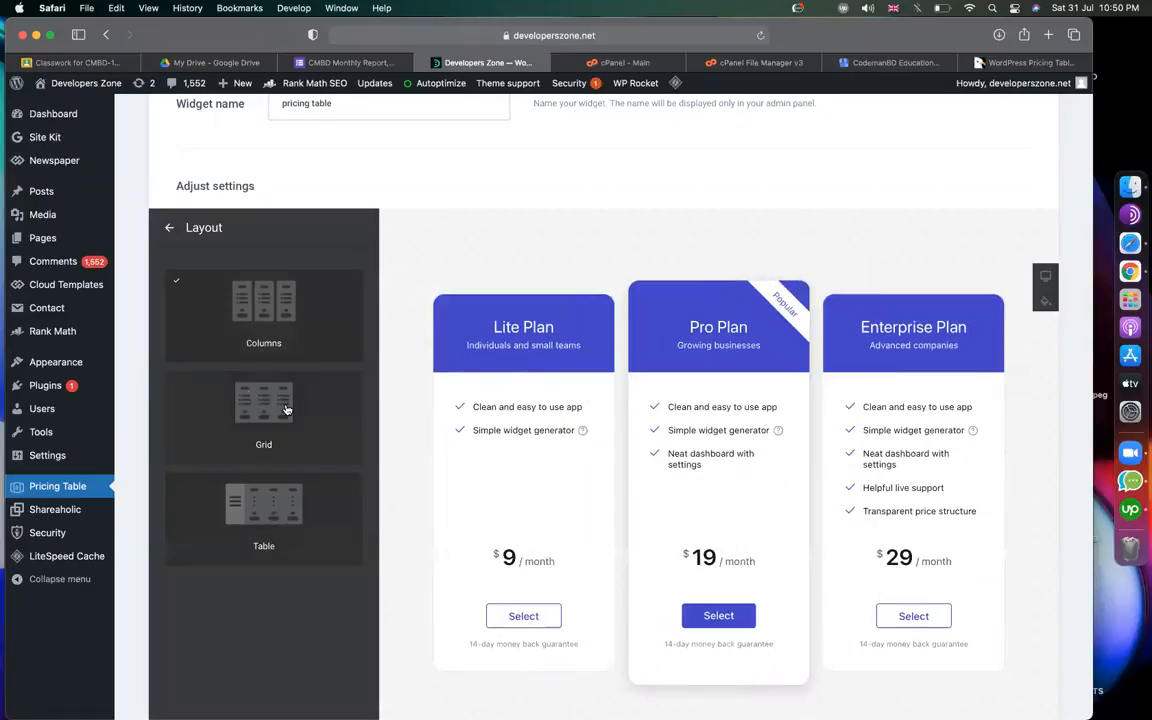
{"action": "left_click", "coordinate": [262, 400]}
{"action": "left_click", "coordinate": [282, 308]}
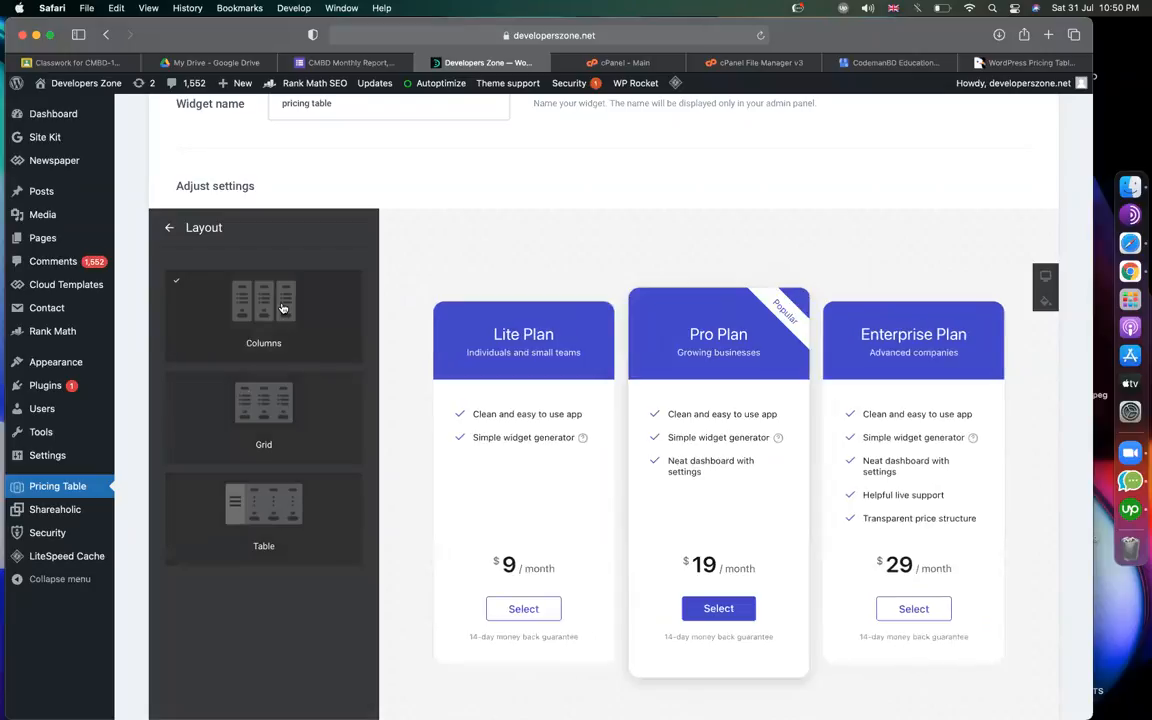
{"action": "left_click", "coordinate": [171, 230]}
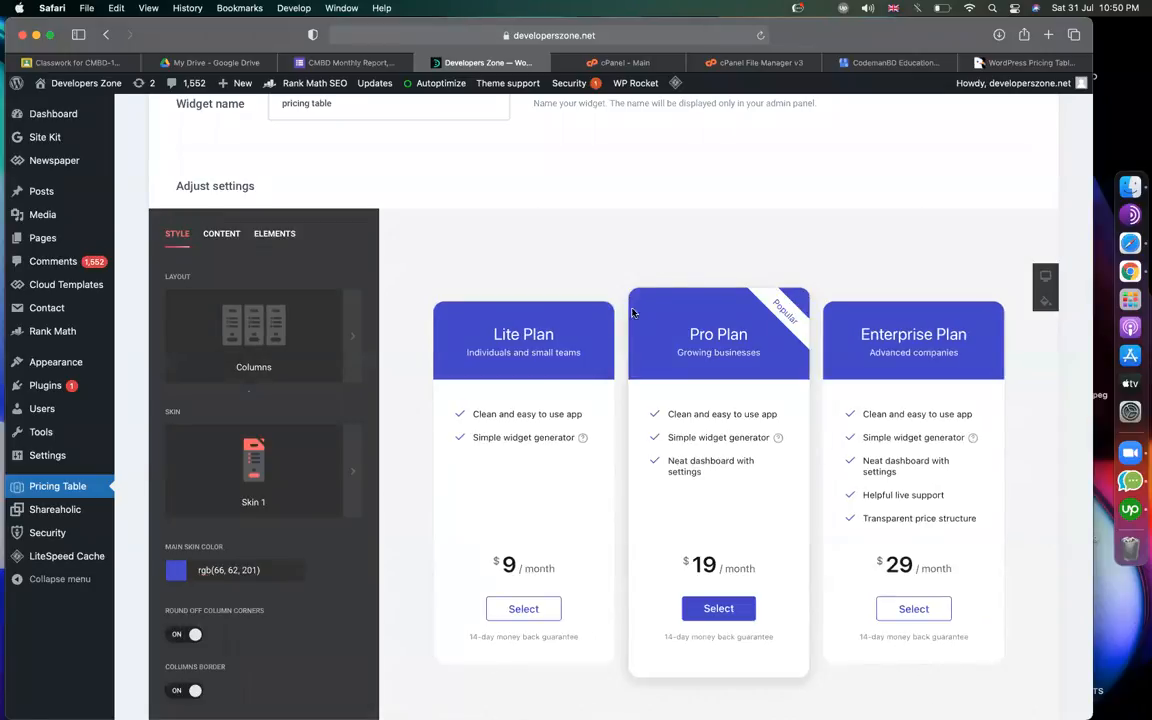
Select the Lite Plan title and caption in the preview, then show the list of plans.
{"action": "triple_click", "coordinate": [540, 334]}
{"action": "left_click_drag", "start_coordinate": [517, 352], "coordinate": [504, 438]}
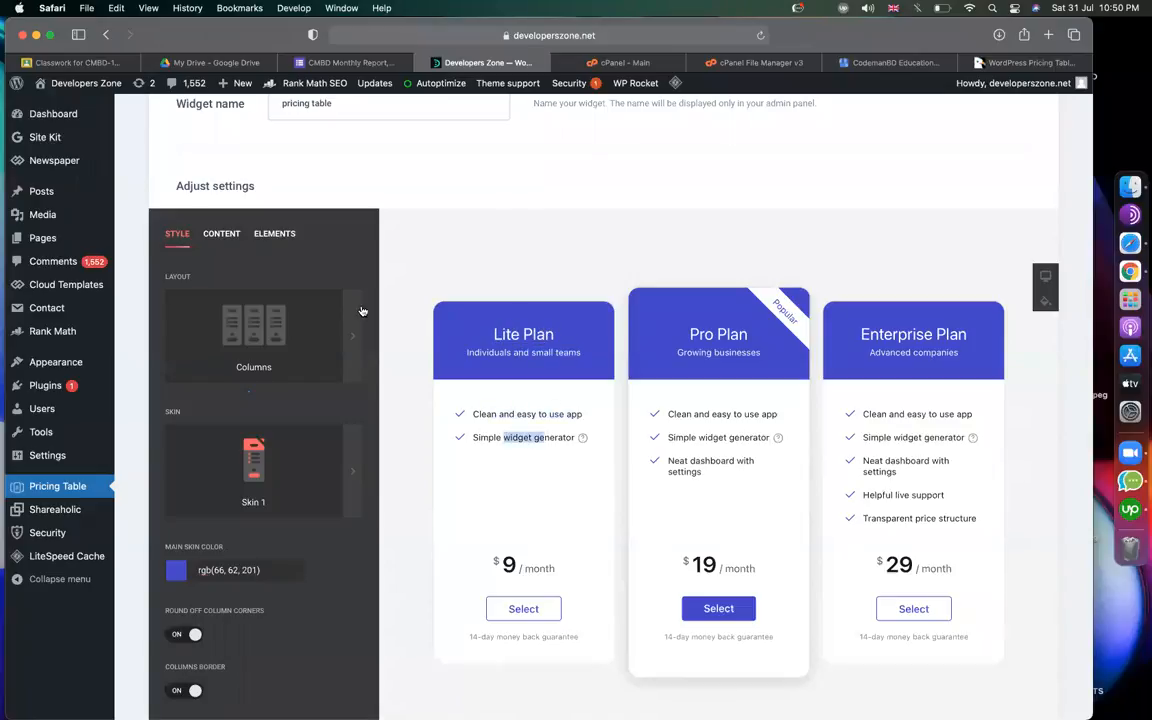
{"action": "left_click", "coordinate": [211, 238]}
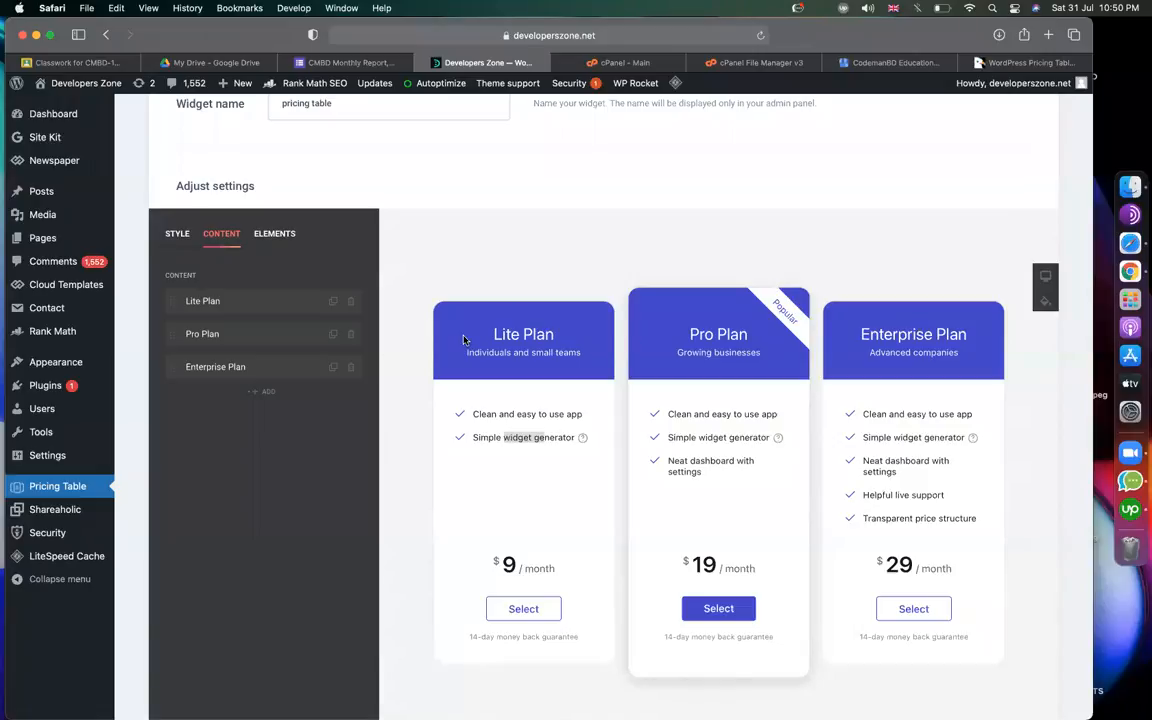
Retitle the Lite Plan 'Personal Website Design' and delete its 'Individuals and small teams' caption.
{"action": "left_click", "coordinate": [247, 311]}
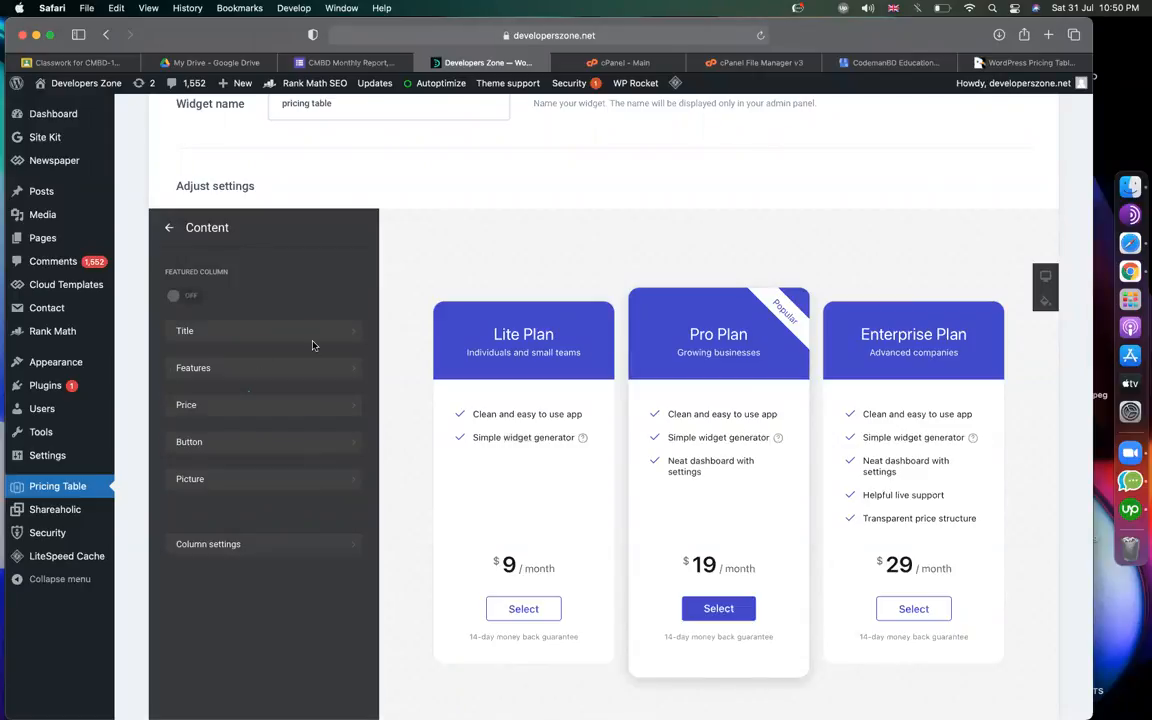
{"action": "left_click", "coordinate": [218, 334]}
{"action": "key", "text": "super+a"}
{"action": "type", "text": "P"}
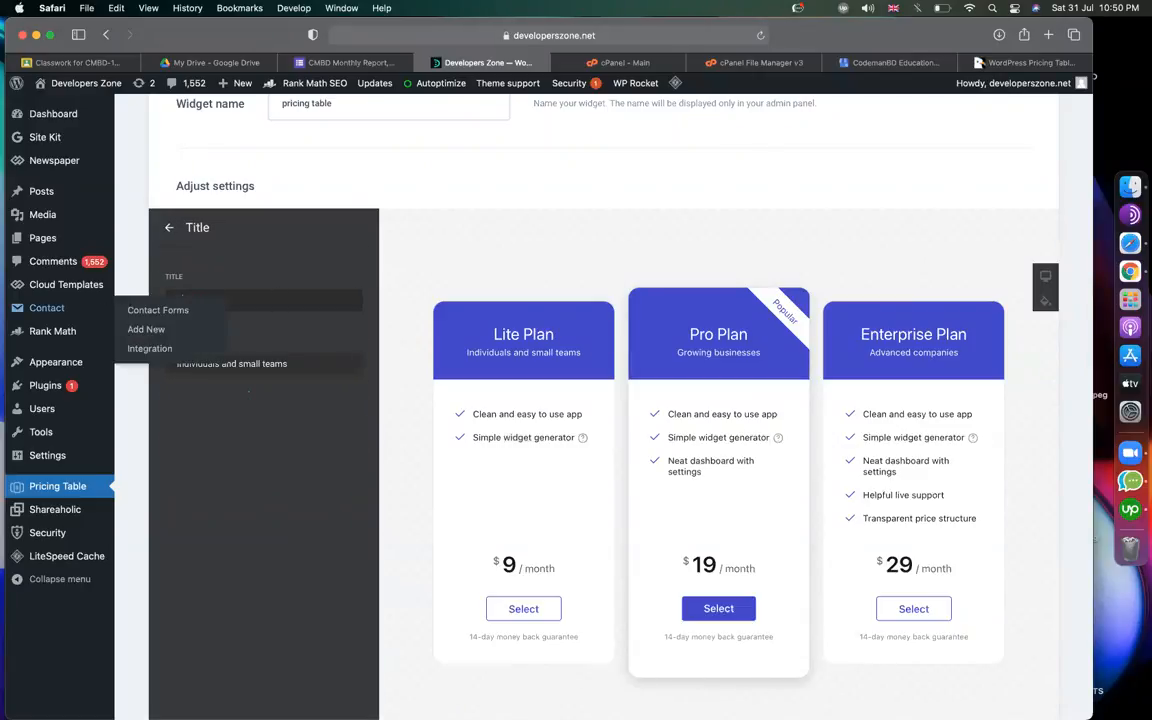
{"action": "type", "text": "ersonal Website Design"}
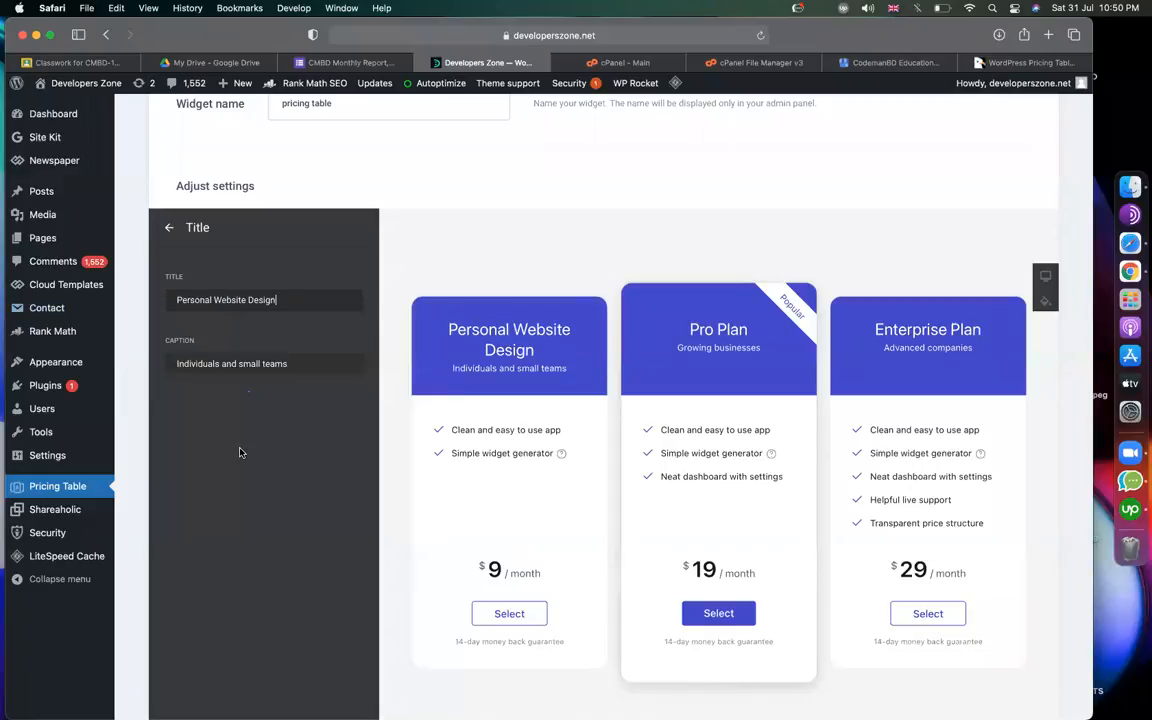
{"action": "left_click_drag", "start_coordinate": [321, 364], "coordinate": [159, 363]}
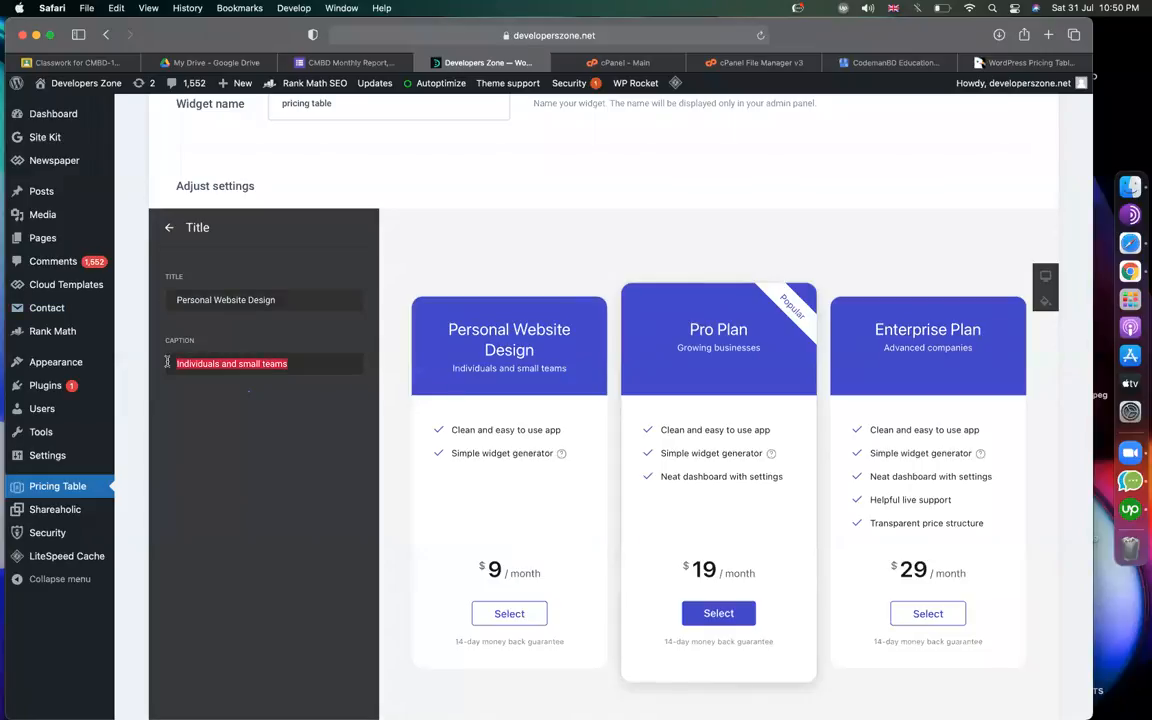
{"action": "left_click_drag", "start_coordinate": [568, 374], "coordinate": [448, 369]}
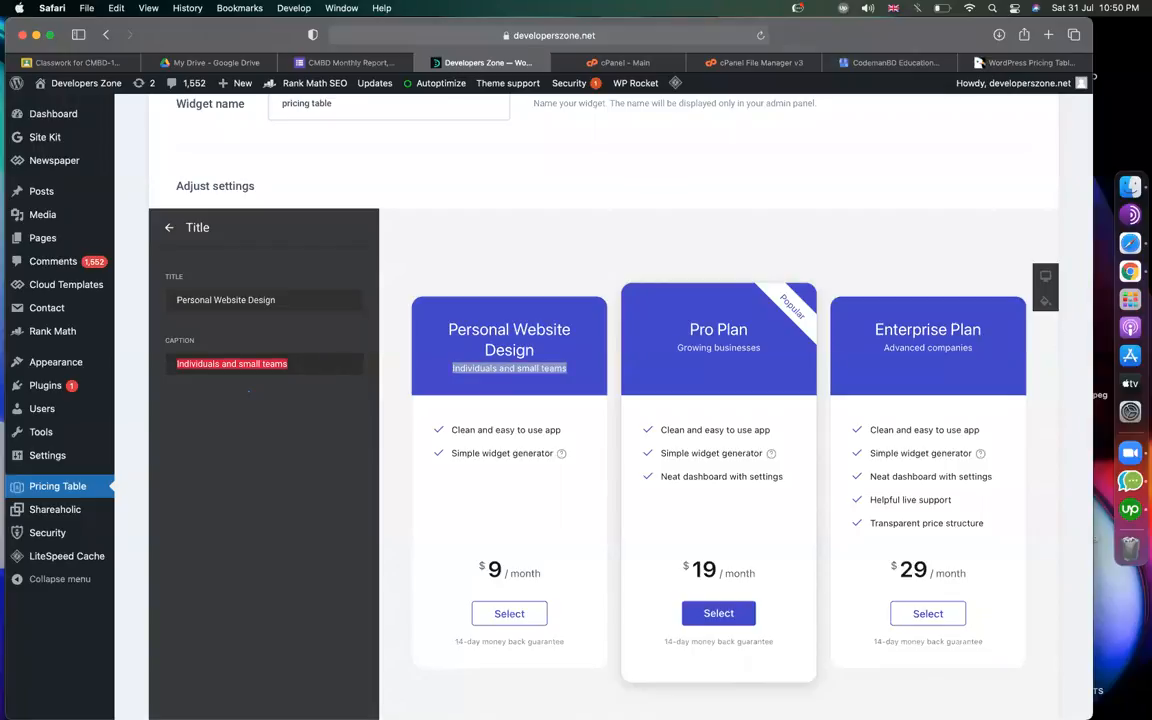
{"action": "key", "text": "BackSpace"}
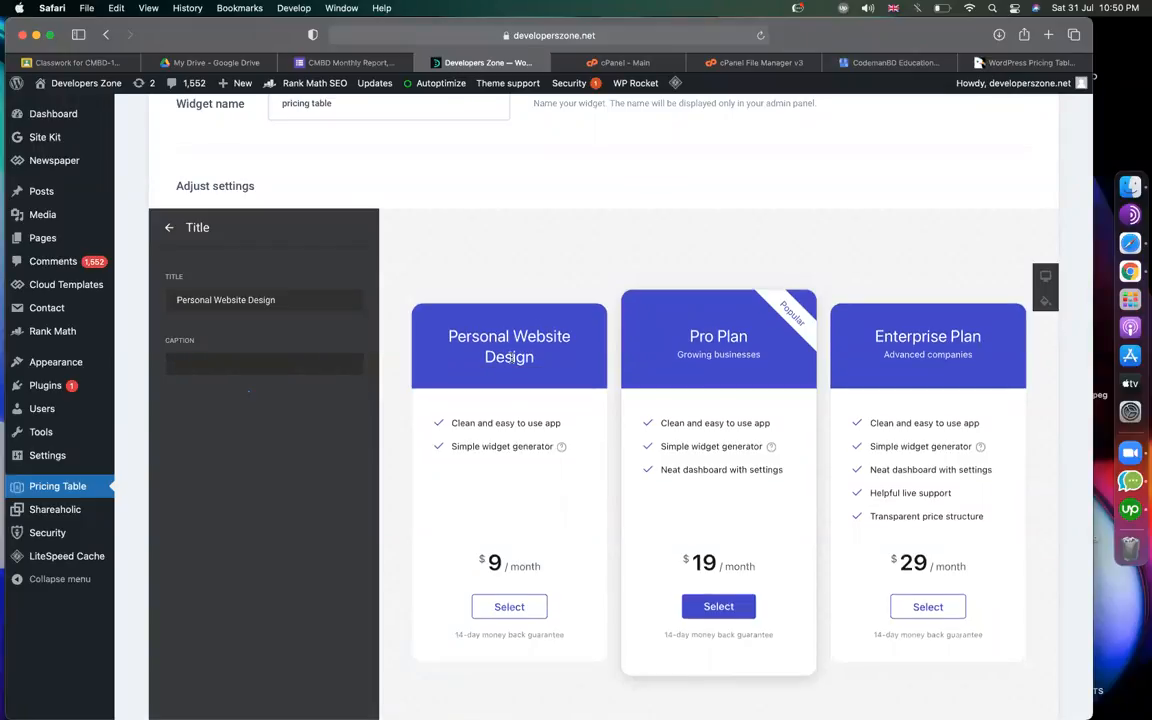
{"action": "left_click", "coordinate": [168, 229]}
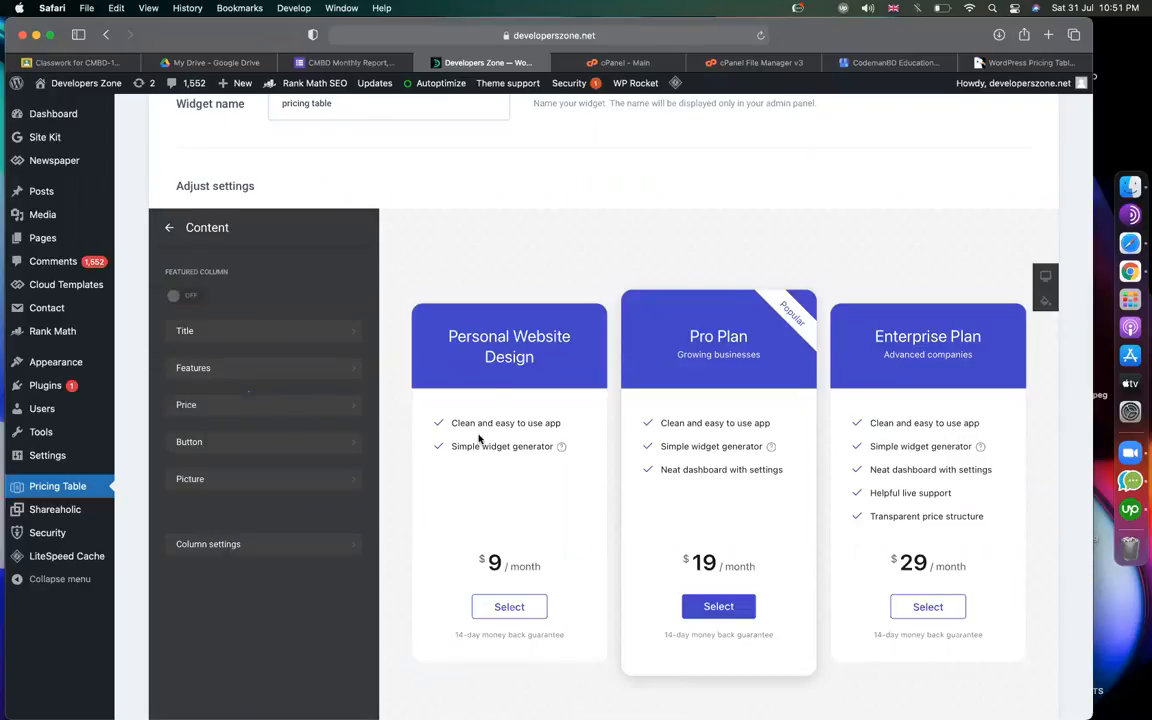
Change the 'Clean and easy to use app' feature to 'Complete site design'.
{"action": "scroll", "coordinate": [477, 420], "scroll_direction": "down", "scroll_amount": 1}
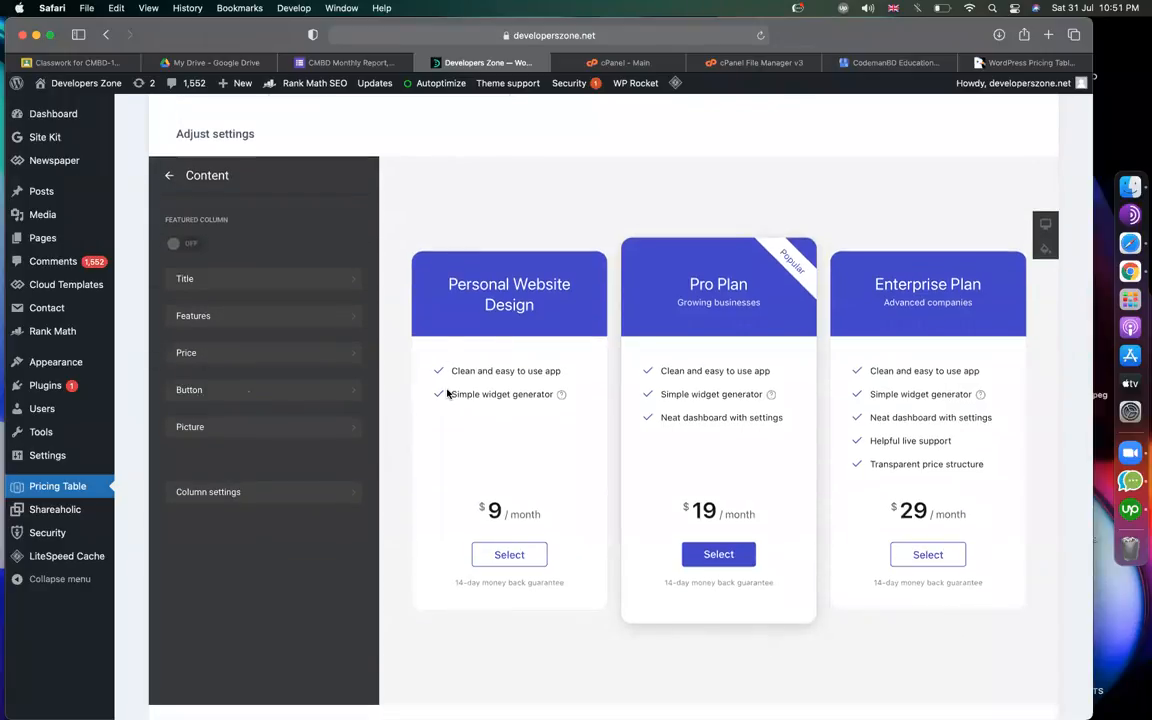
{"action": "left_click", "coordinate": [255, 314]}
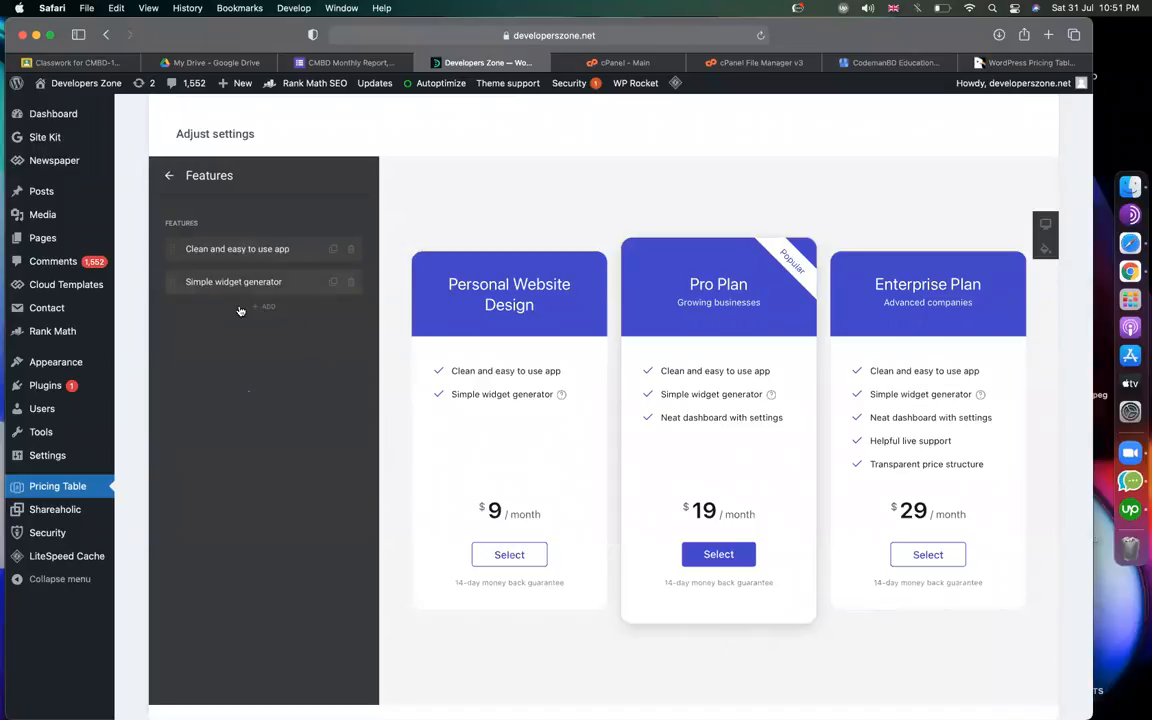
{"action": "left_click", "coordinate": [231, 250]}
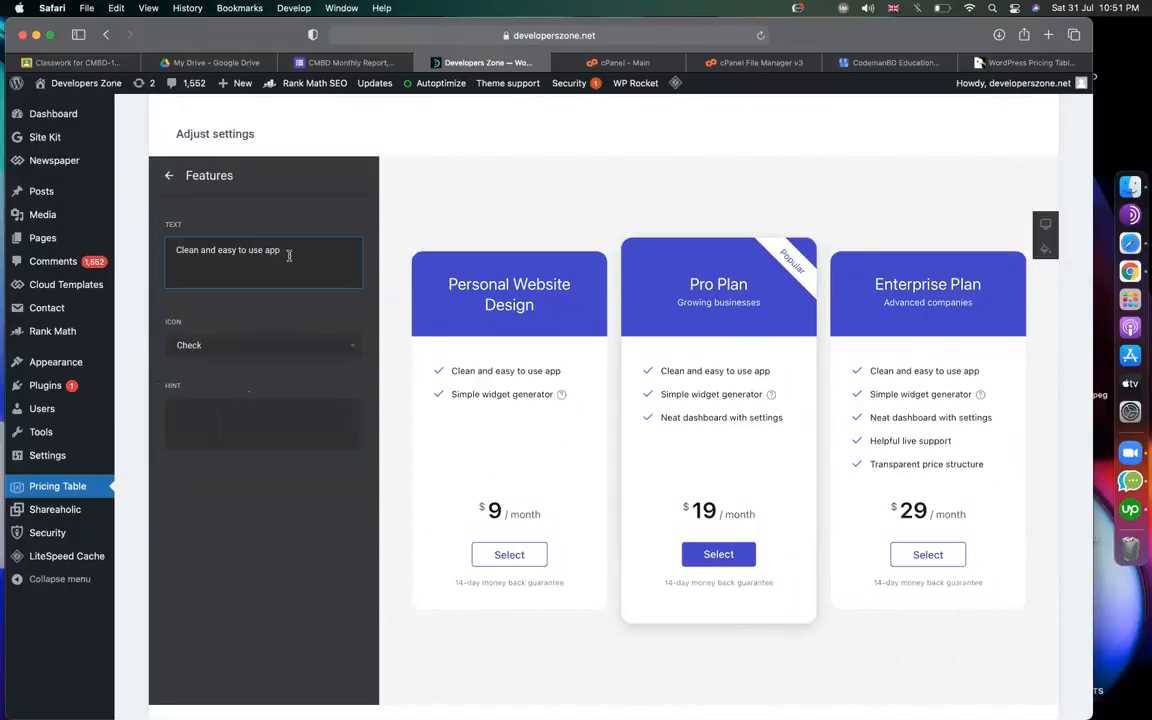
{"action": "left_click_drag", "start_coordinate": [281, 250], "coordinate": [167, 251]}
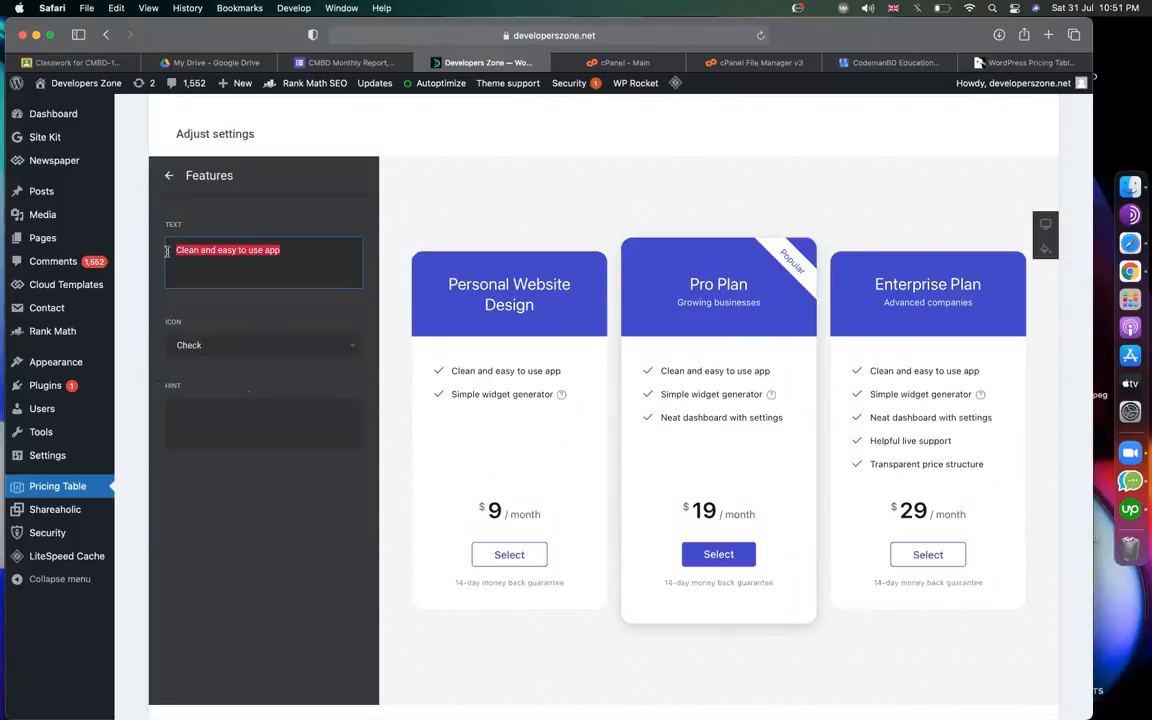
{"action": "type", "text": "C"}
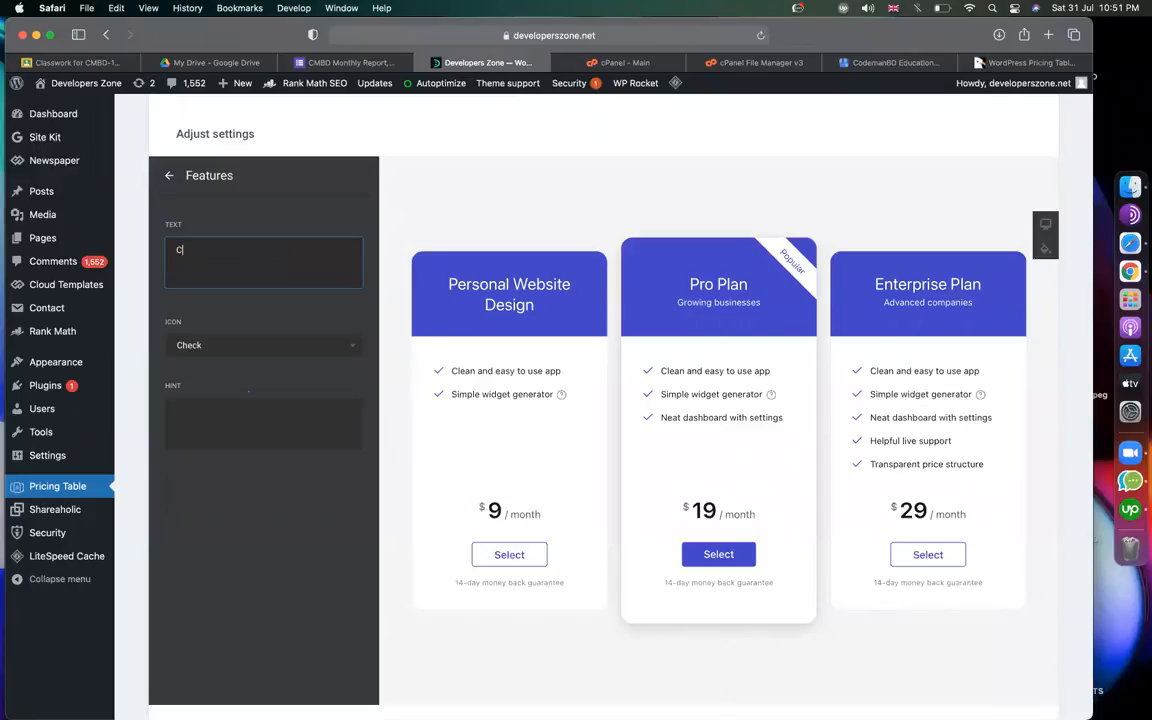
{"action": "type", "text": "omplete site design"}
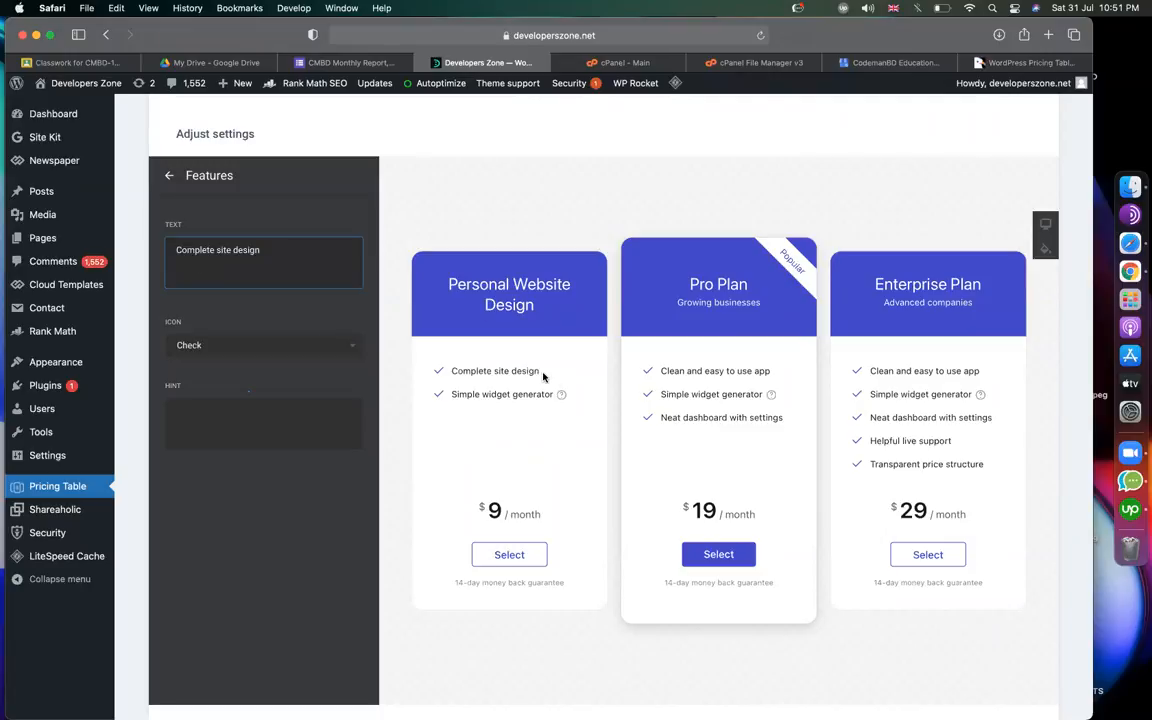
{"action": "left_click", "coordinate": [168, 177]}
Change the 'Simple widget generator' feature to 'education & skill add'.
{"action": "left_click", "coordinate": [226, 282]}
{"action": "left_click", "coordinate": [268, 248]}
{"action": "key", "text": "super+a"}
{"action": "type", "text": "education & "}
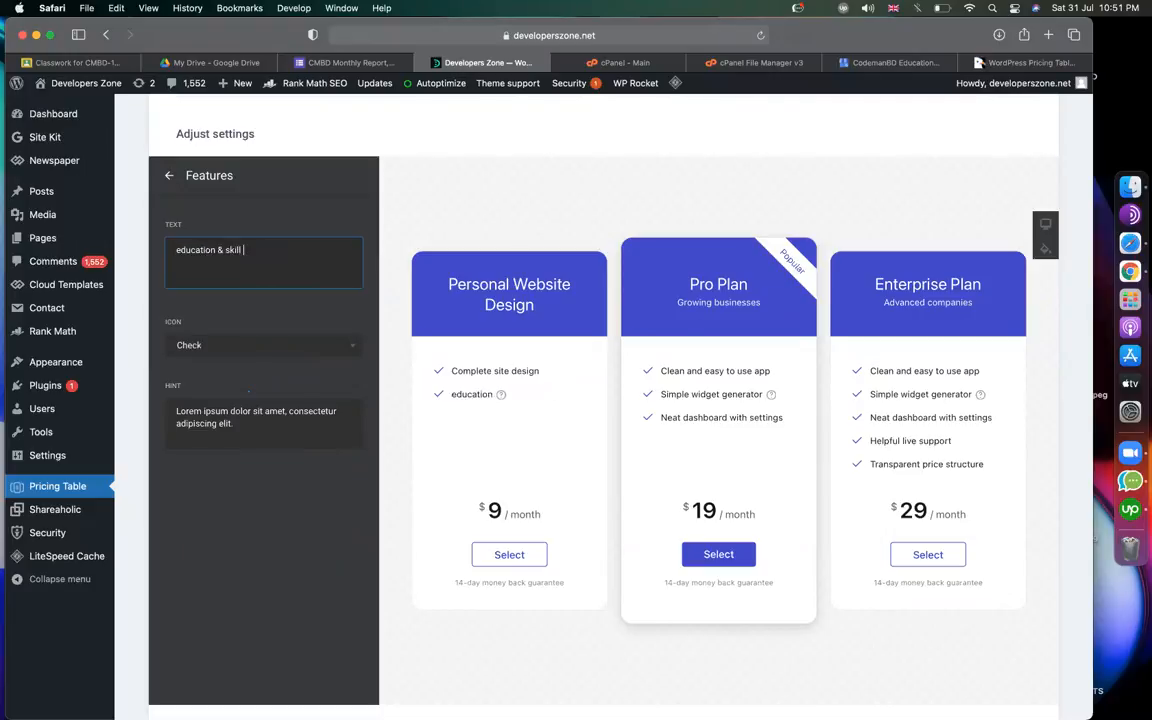
{"action": "type", "text": "skill add"}
{"action": "left_click", "coordinate": [168, 177]}
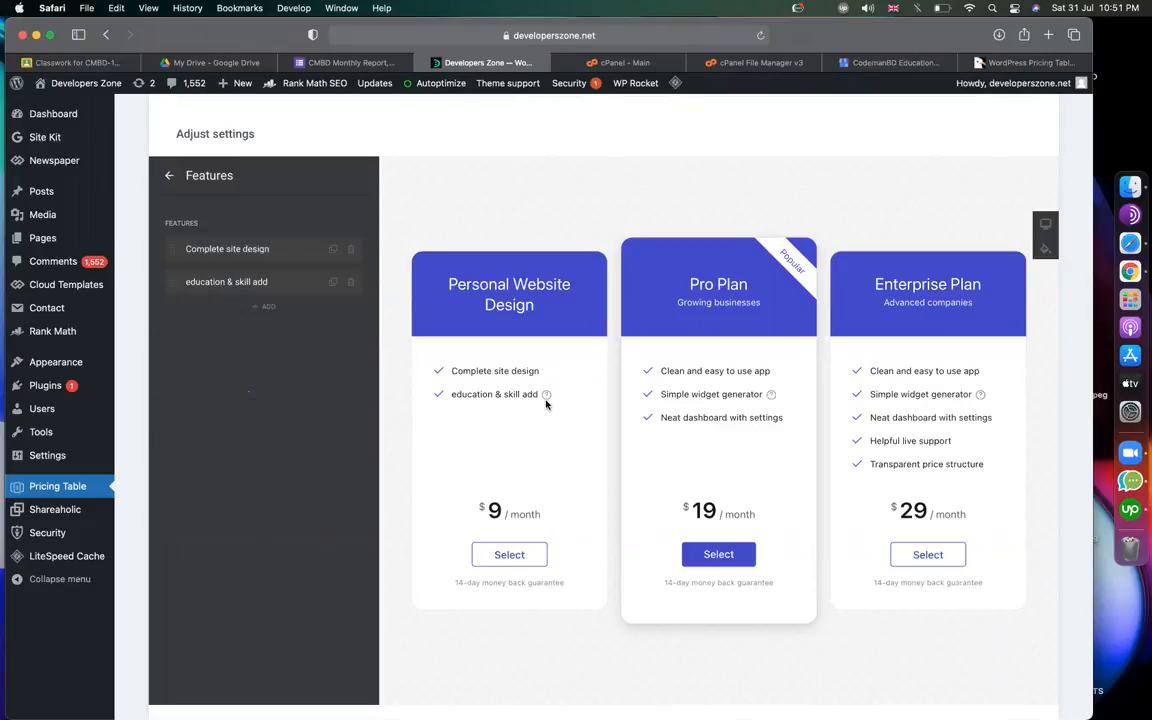
{"action": "mouse_move", "coordinate": [546, 396]}
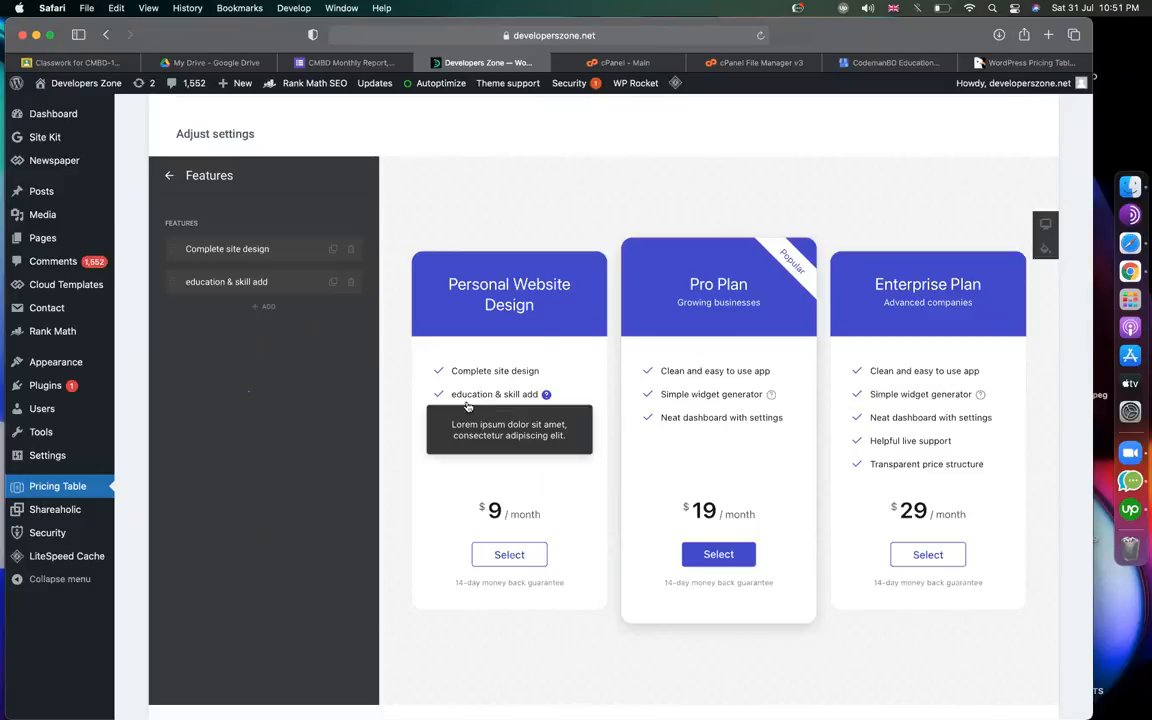
Replace the feature's placeholder hint with text about your education and skills at your personal.
{"action": "left_click", "coordinate": [214, 286]}
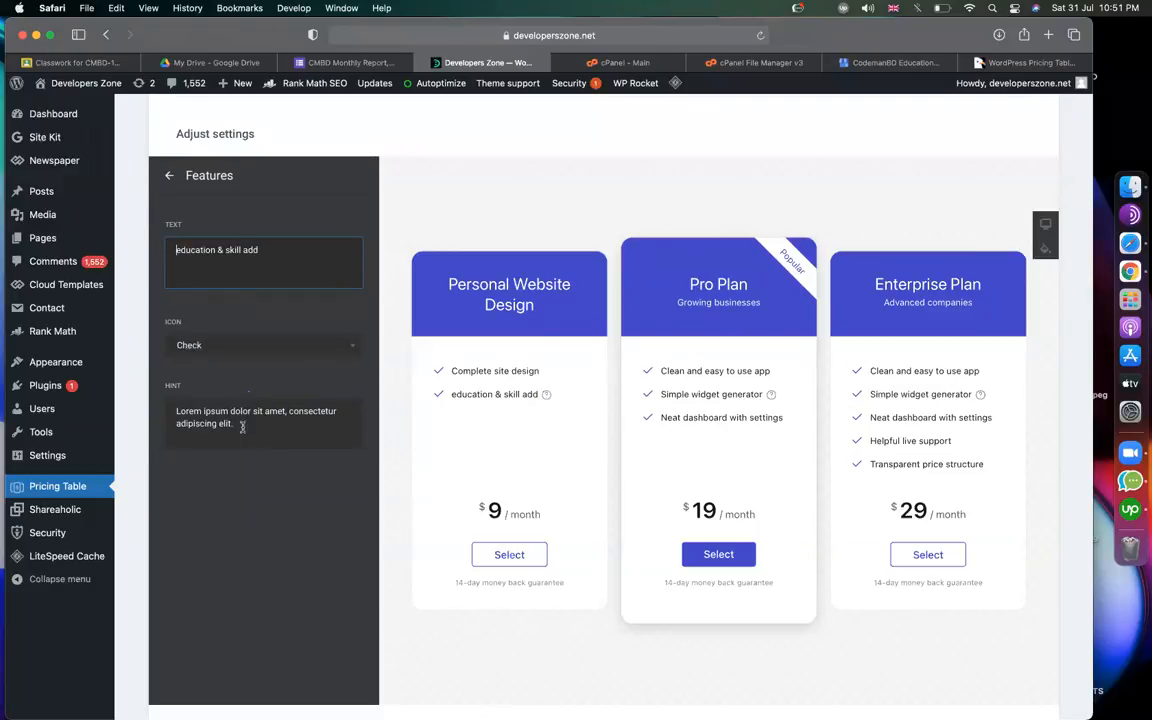
{"action": "left_click_drag", "start_coordinate": [234, 424], "coordinate": [146, 360]}
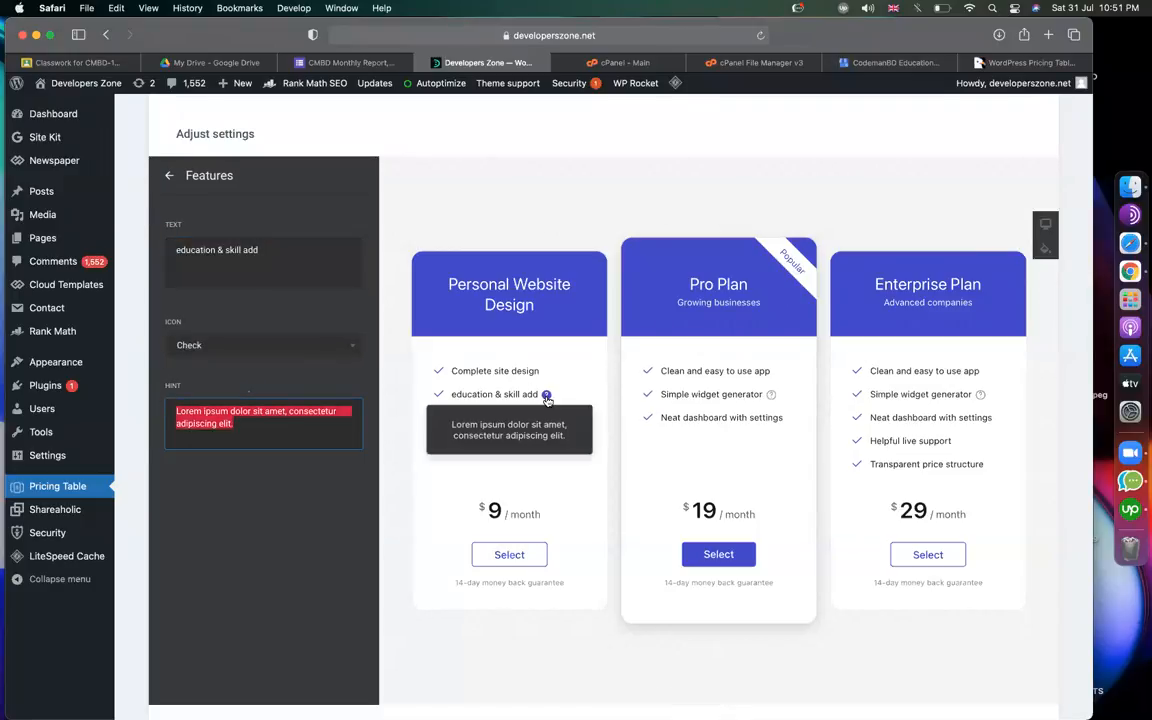
{"action": "type", "text": "I will"}
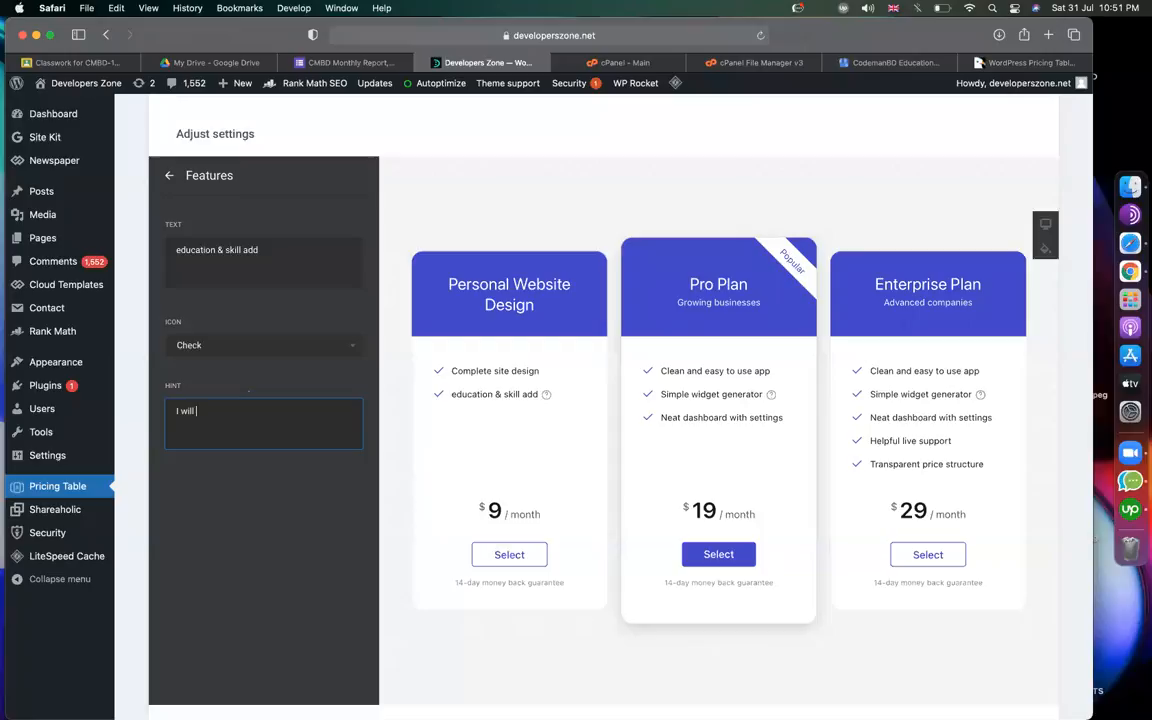
{"action": "type", "text": "your education and skills at your pe"}
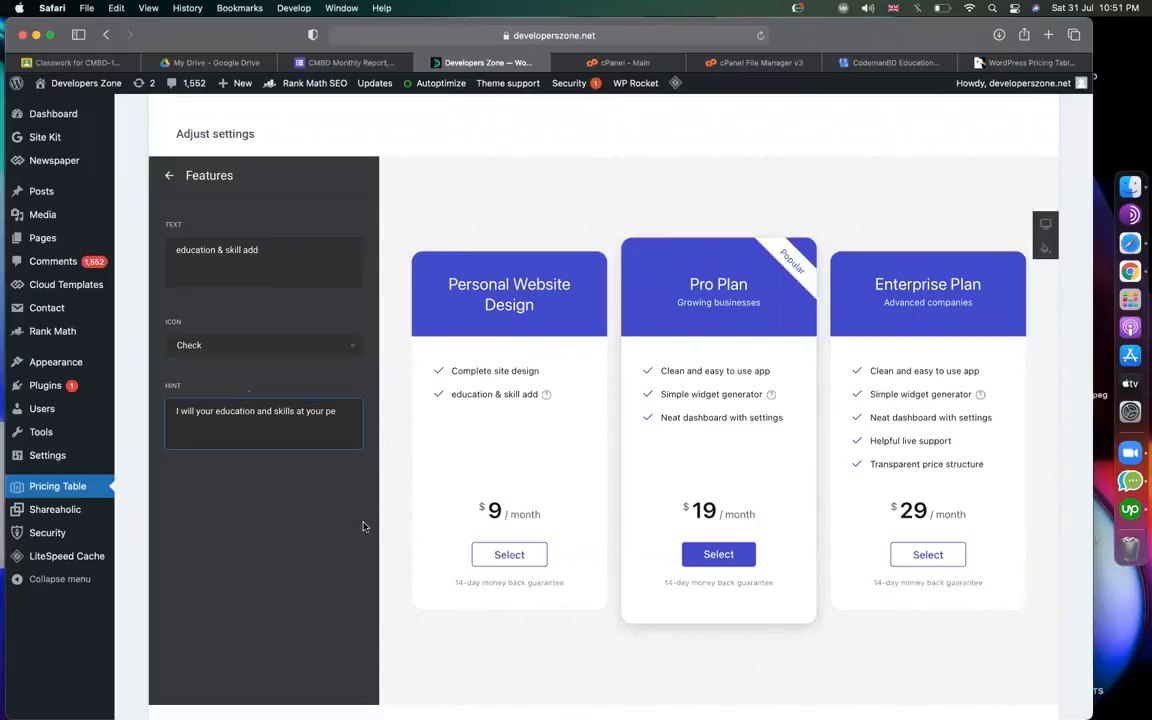
{"action": "type", "text": "rsonal"}
{"action": "left_click", "coordinate": [308, 510]}
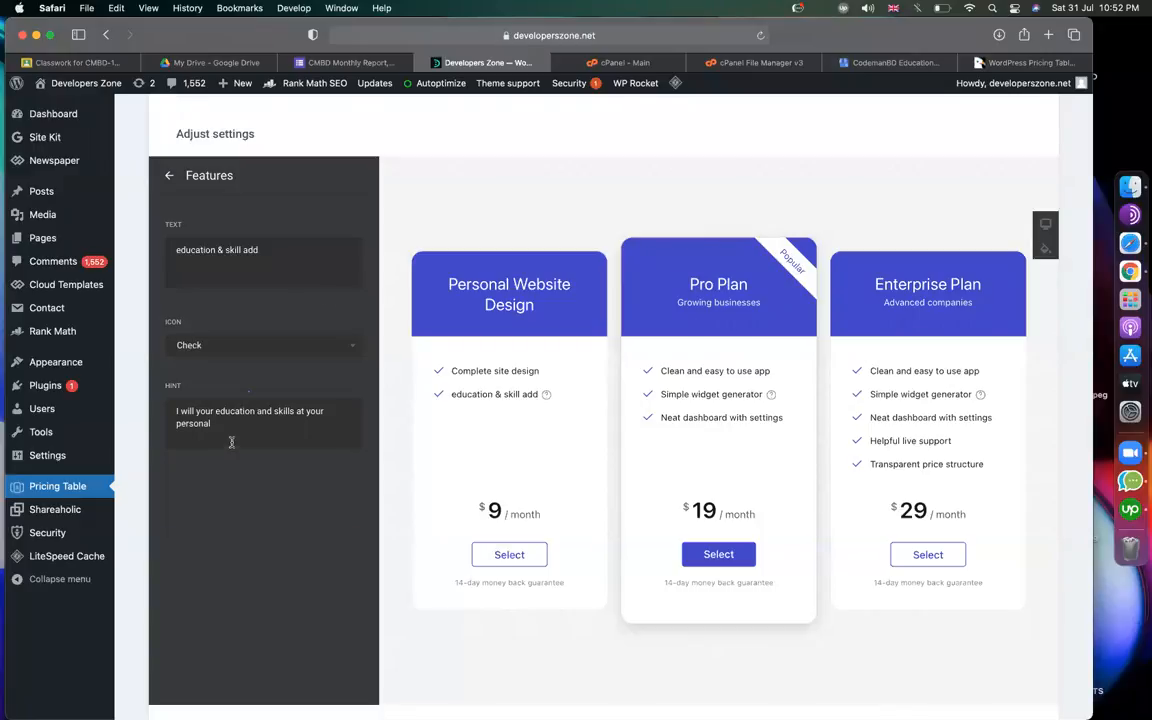
{"action": "mouse_move", "coordinate": [547, 398]}
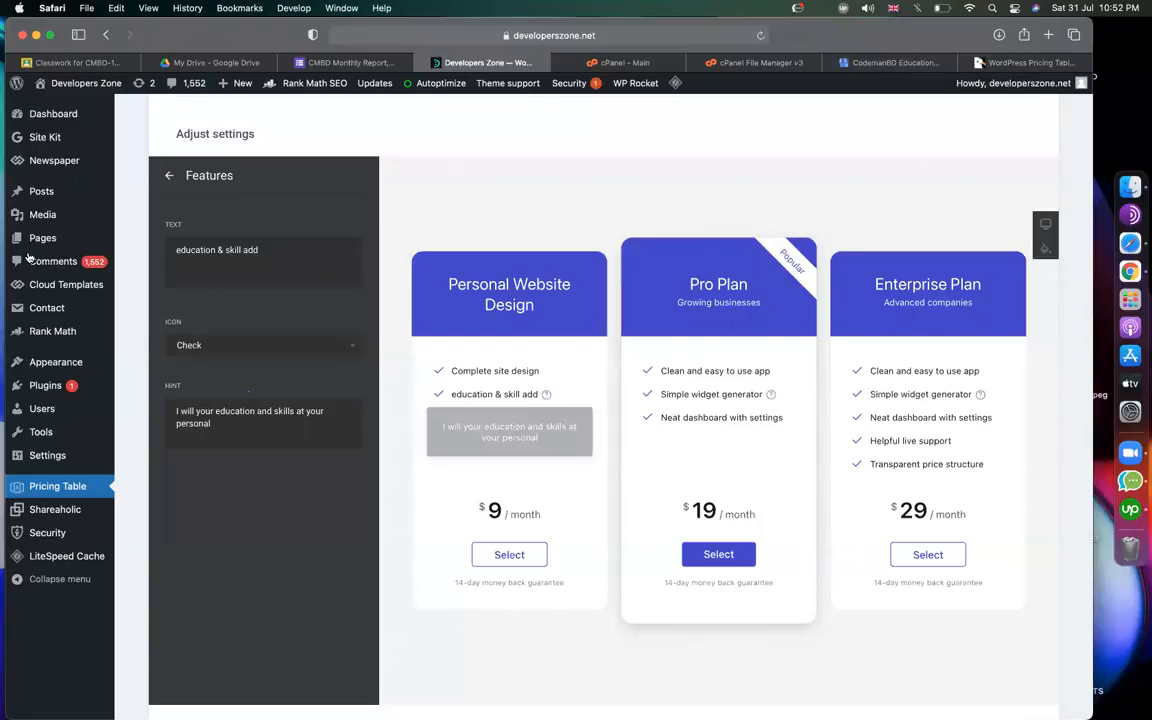
Insert the missing word 'add' after 'I will' in the hint.
{"action": "left_click", "coordinate": [211, 412]}
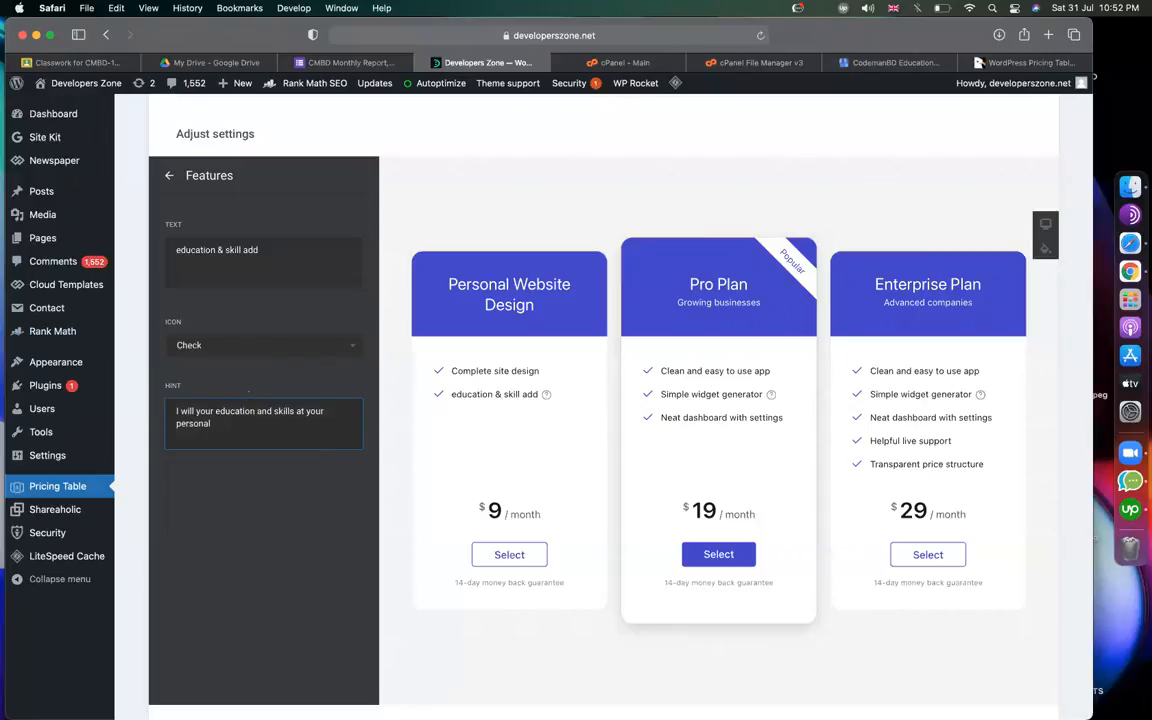
{"action": "type", "text": "add"}
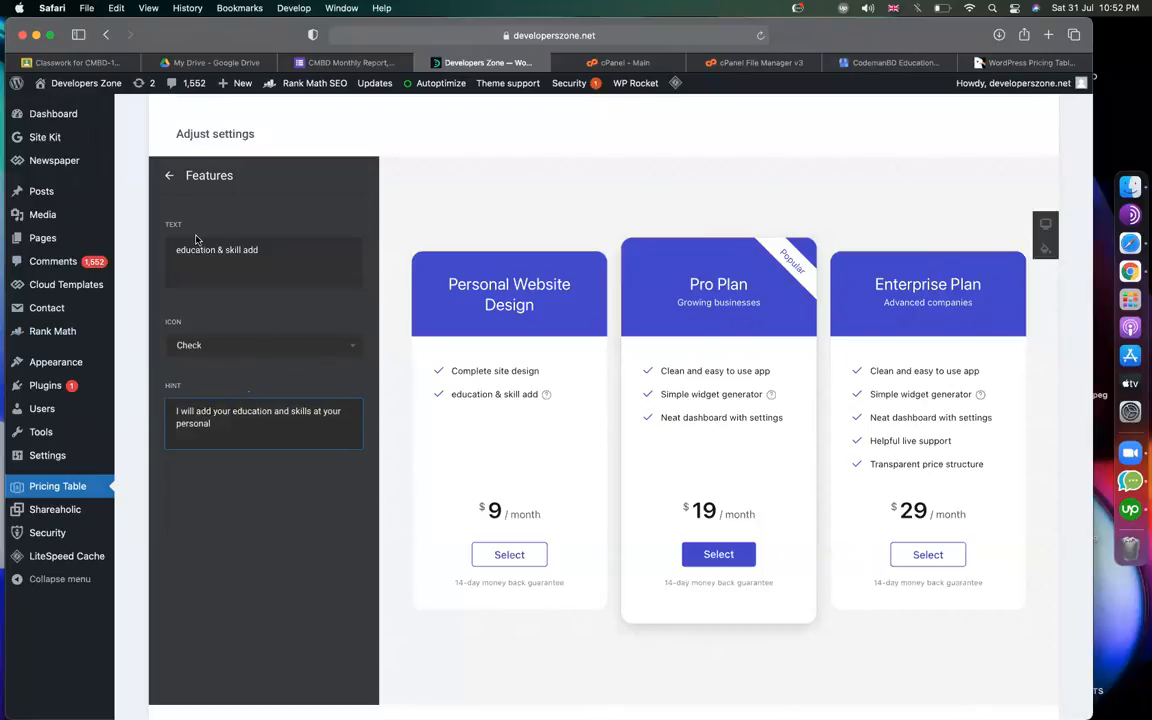
{"action": "left_click", "coordinate": [167, 176]}
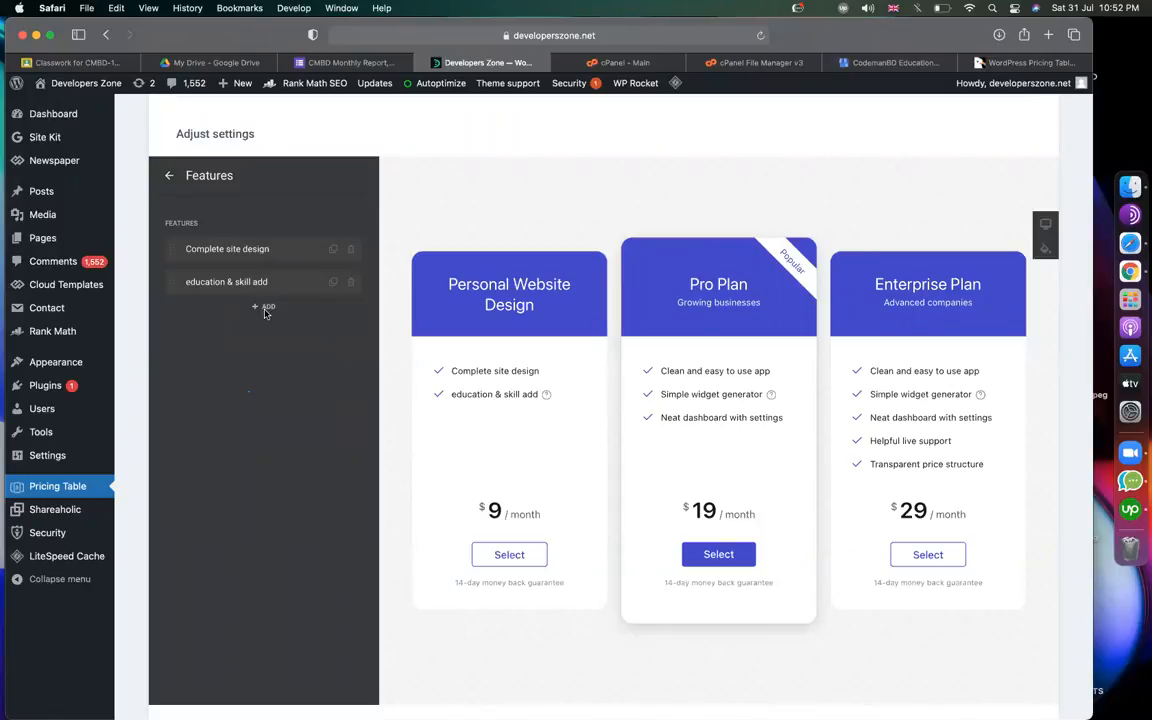
Duplicate the 'education & skill add' feature and rename the copy 'contact details'.
{"action": "left_click", "coordinate": [332, 284]}
{"action": "left_click", "coordinate": [232, 284]}
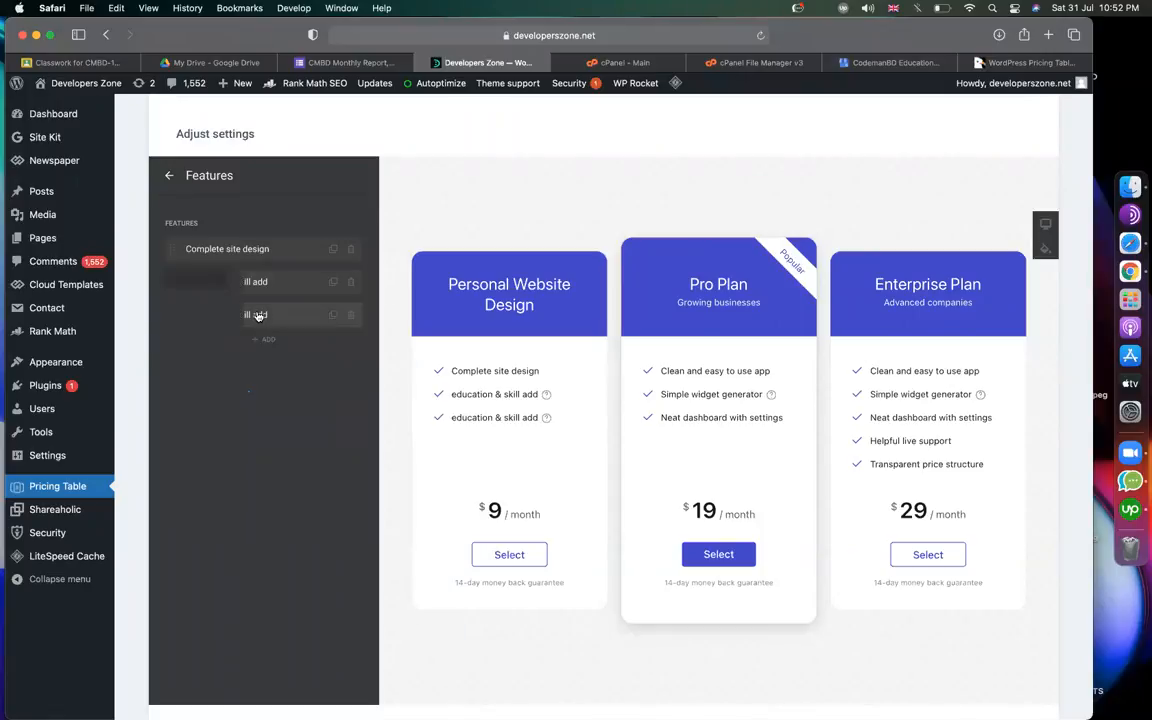
{"action": "left_click_drag", "start_coordinate": [280, 245], "coordinate": [157, 230]}
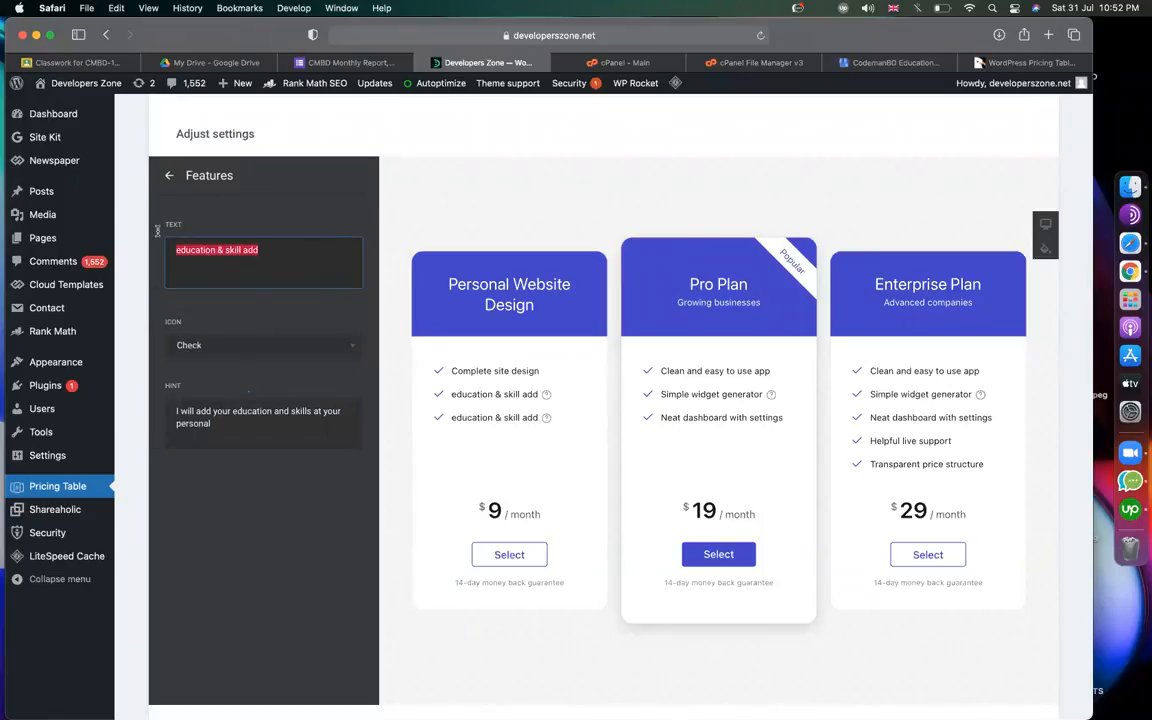
{"action": "type", "text": "contact de"}
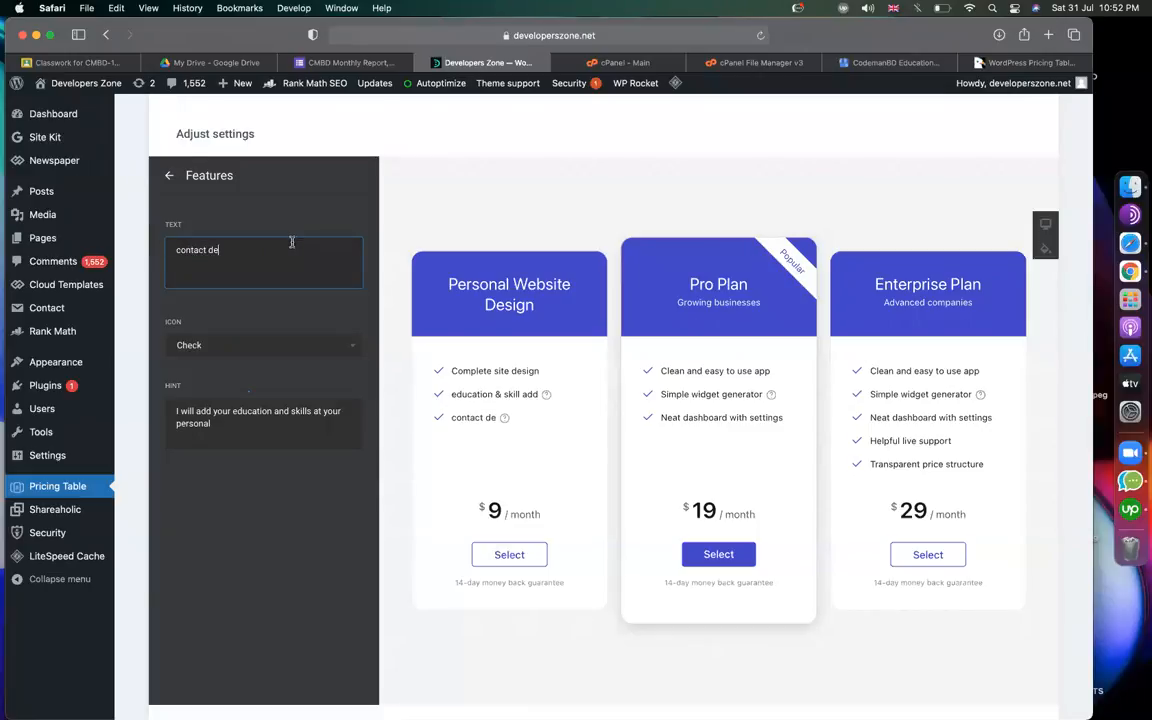
{"action": "type", "text": "tails"}
Rewrite the new feature's hint about adding contact details and dismiss the Upwork popup.
{"action": "left_click", "coordinate": [202, 416]}
{"action": "left_click_drag", "start_coordinate": [213, 413], "coordinate": [242, 424]}
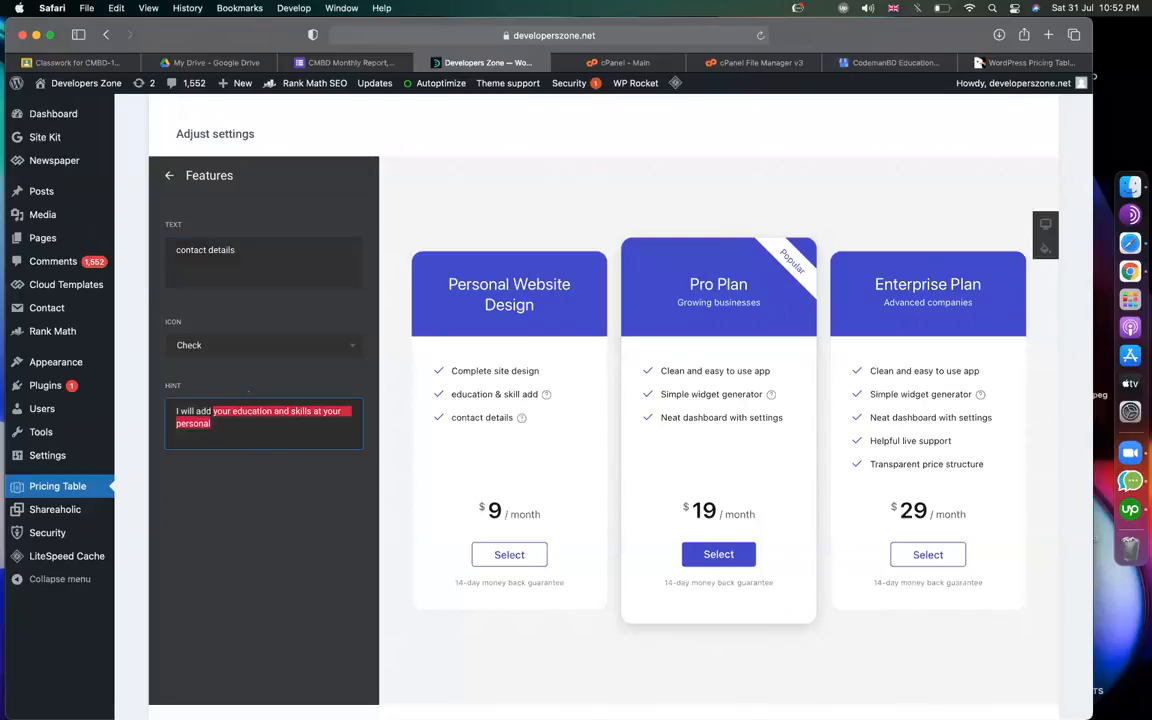
{"action": "type", "text": "contac"}
{"action": "type", "text": "ts"}
{"action": "key", "text": "BackSpace"}
{"action": "key", "text": "BackSpace"}
{"action": "type", "text": "distil s"}
{"action": "key", "text": "BackSpace"}
{"action": "key", "text": "BackSpace"}
{"action": "key", "text": "BackSpace"}
{"action": "key", "text": "BackSpace"}
{"action": "key", "text": "BackSpace"}
{"action": "key", "text": "BackSpace"}
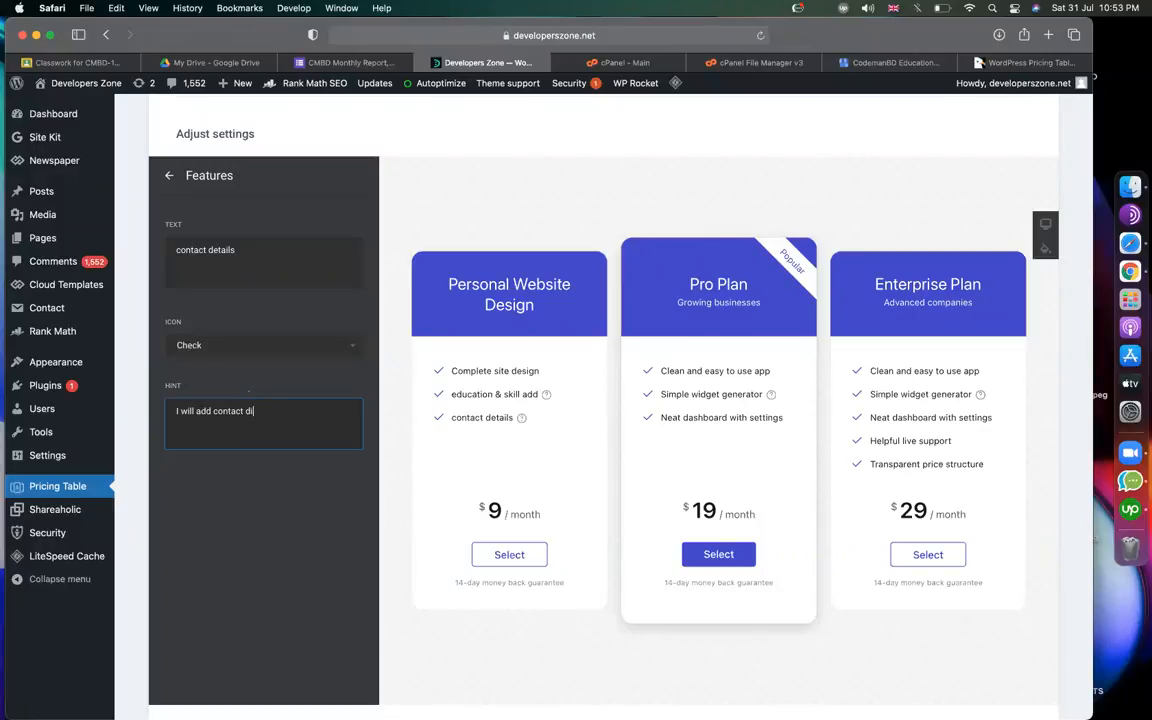
{"action": "type", "text": "tails"}
{"action": "key", "text": "BackSpace"}
{"action": "key", "text": "BackSpace"}
{"action": "key", "text": "BackSpace"}
{"action": "type", "text": "ils"}
{"action": "left_click", "coordinate": [169, 176]}
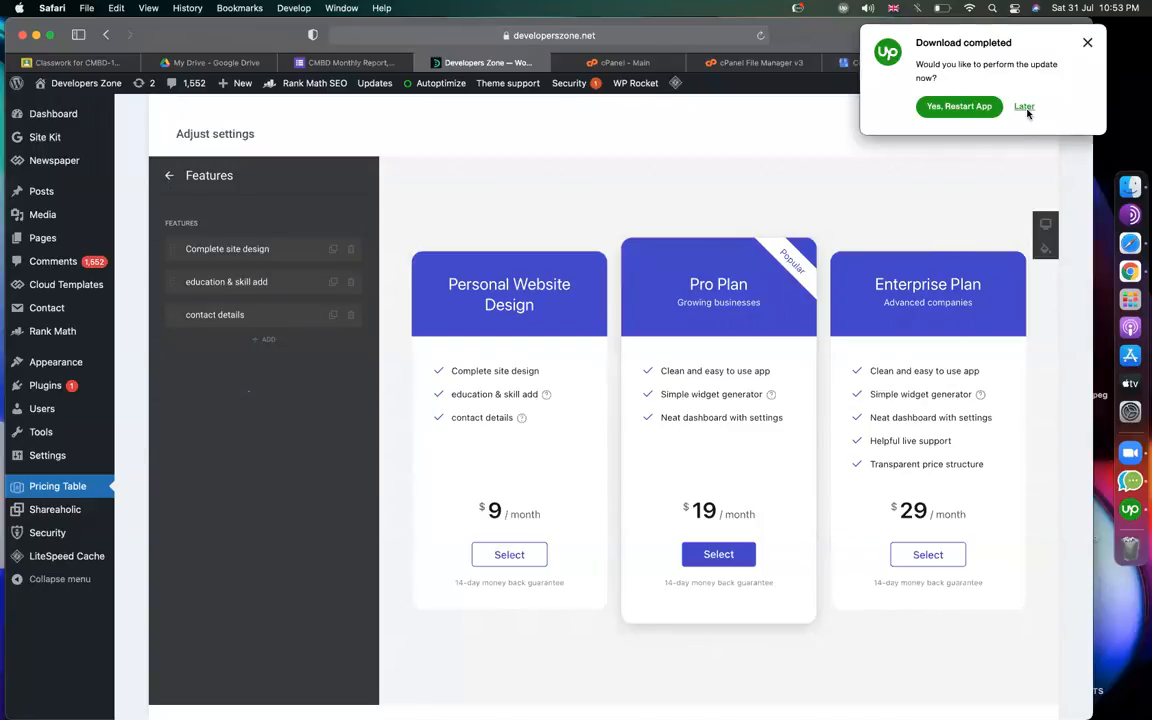
{"action": "left_click", "coordinate": [1025, 108]}
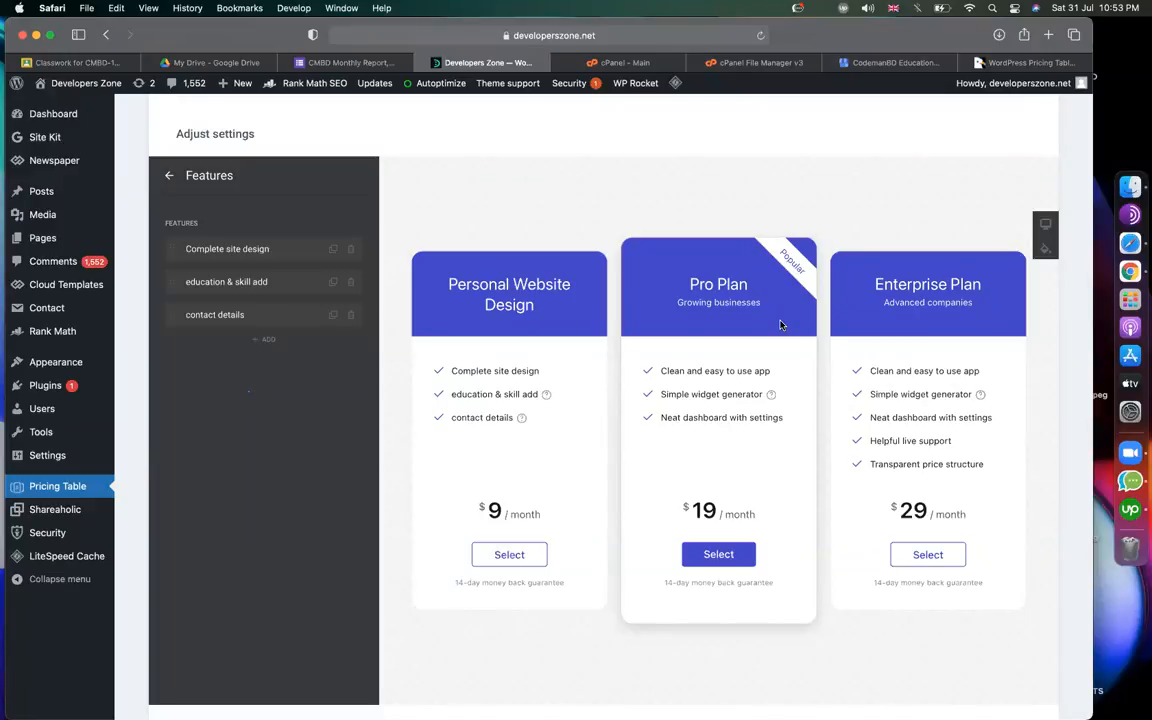
{"action": "left_click", "coordinate": [170, 177]}
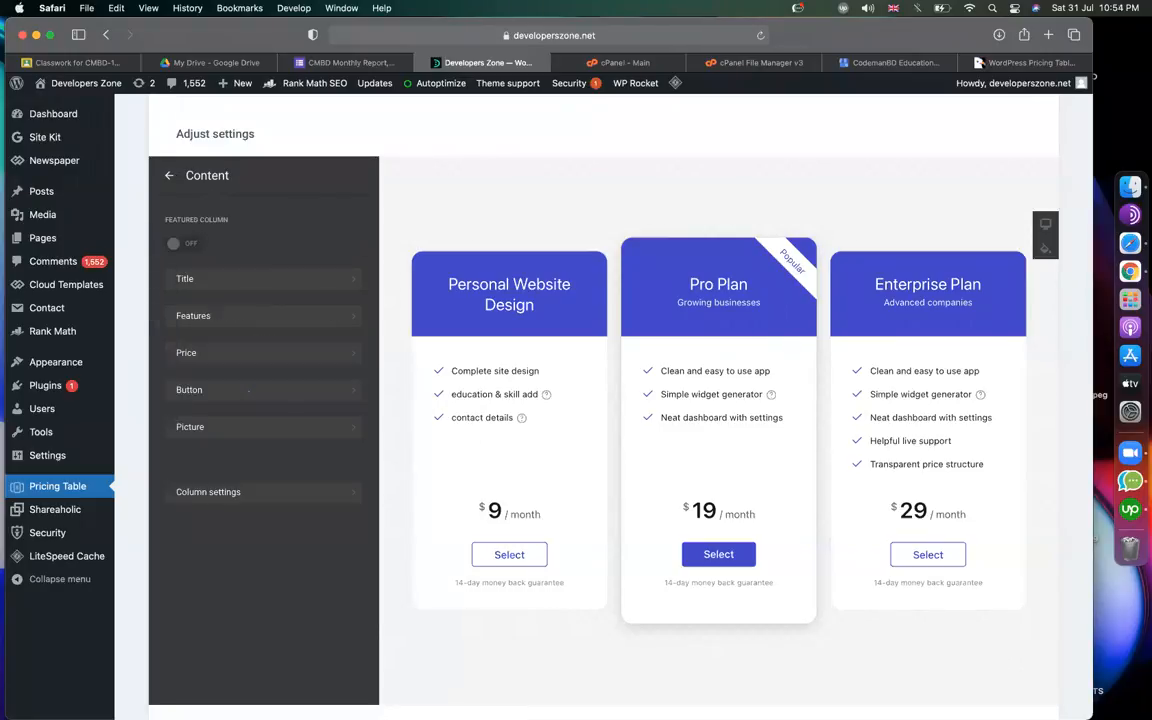
{"action": "scroll", "coordinate": [281, 451], "scroll_direction": "up", "scroll_amount": 5}
{"action": "scroll", "coordinate": [281, 451], "scroll_direction": "down", "scroll_amount": 10}
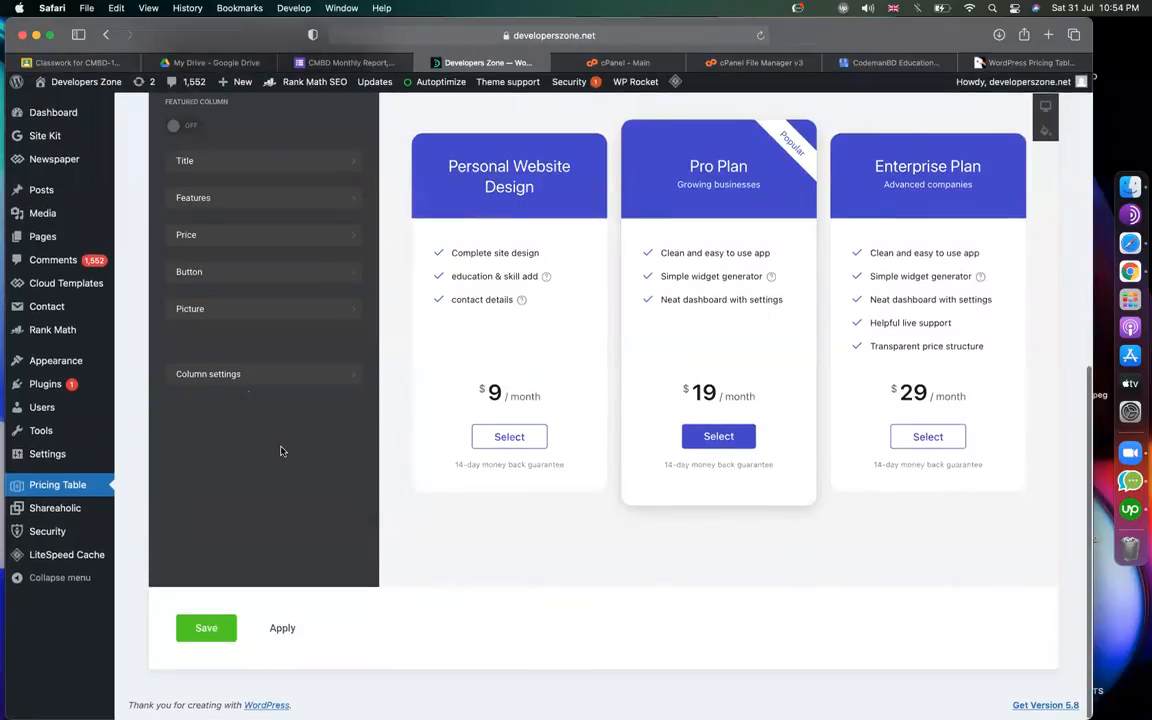
{"action": "scroll", "coordinate": [283, 450], "scroll_direction": "up", "scroll_amount": 2}
{"action": "scroll", "coordinate": [280, 465], "scroll_direction": "up", "scroll_amount": 1}
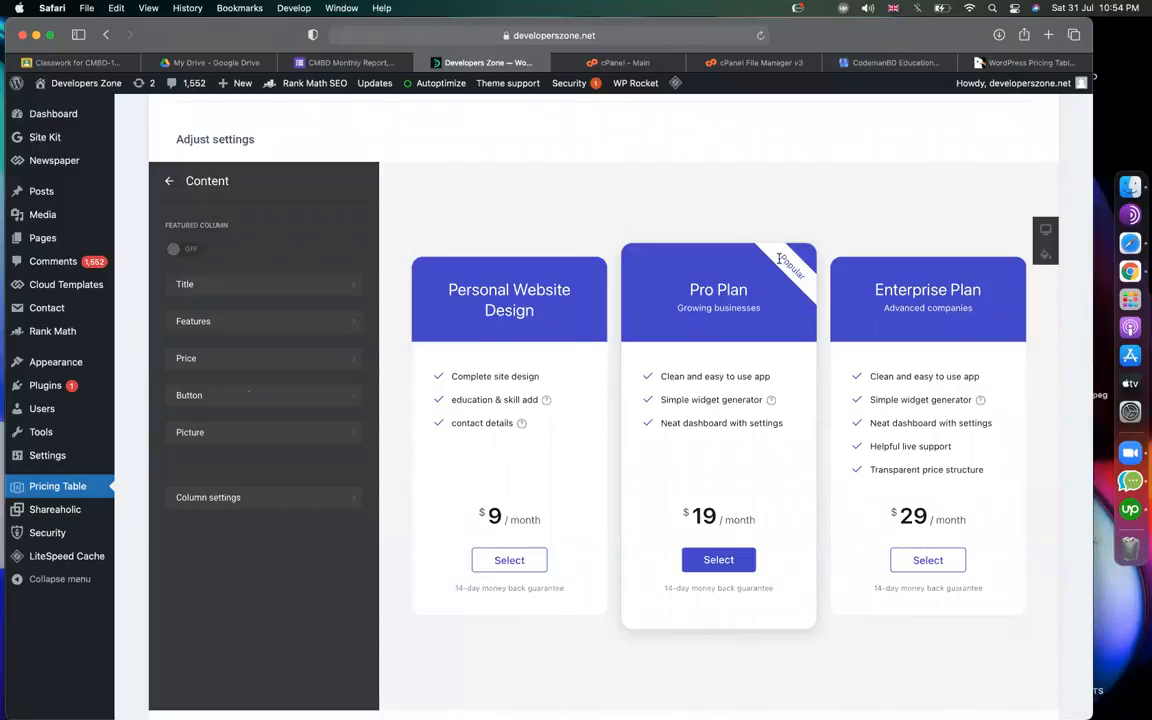
Turn Featured Column off for Pro Plan and on for Personal Website Design.
{"action": "left_click", "coordinate": [168, 181]}
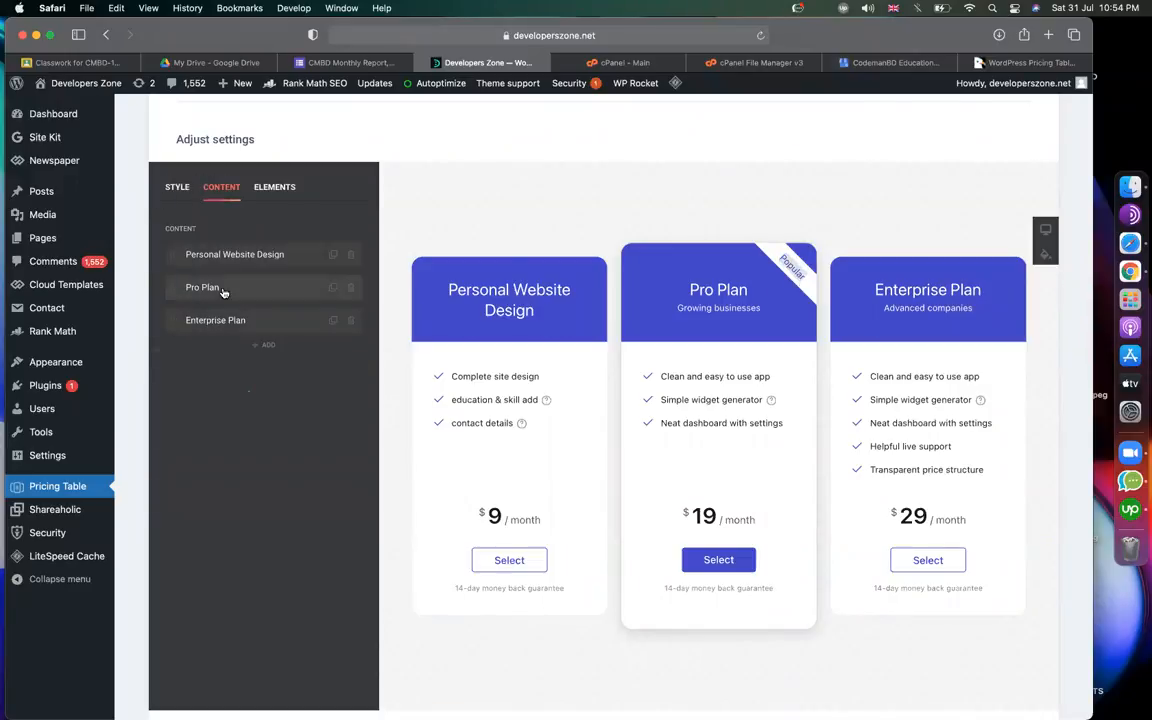
{"action": "left_click", "coordinate": [223, 290]}
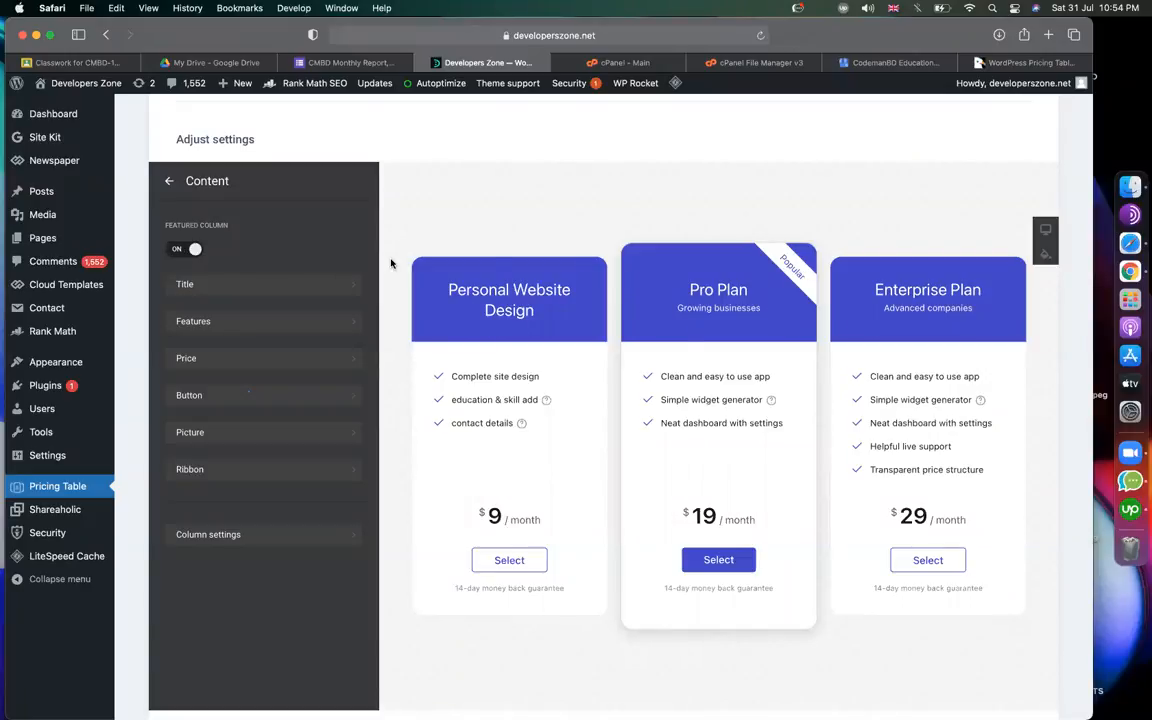
{"action": "left_click", "coordinate": [182, 255]}
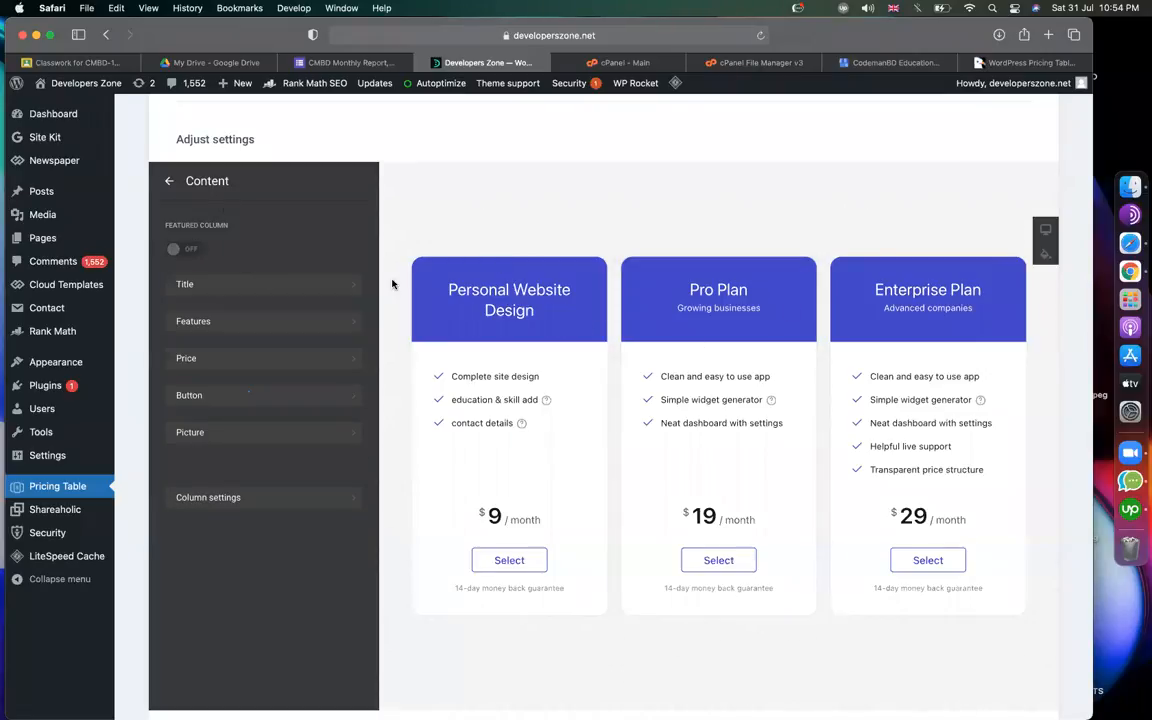
{"action": "left_click", "coordinate": [168, 181]}
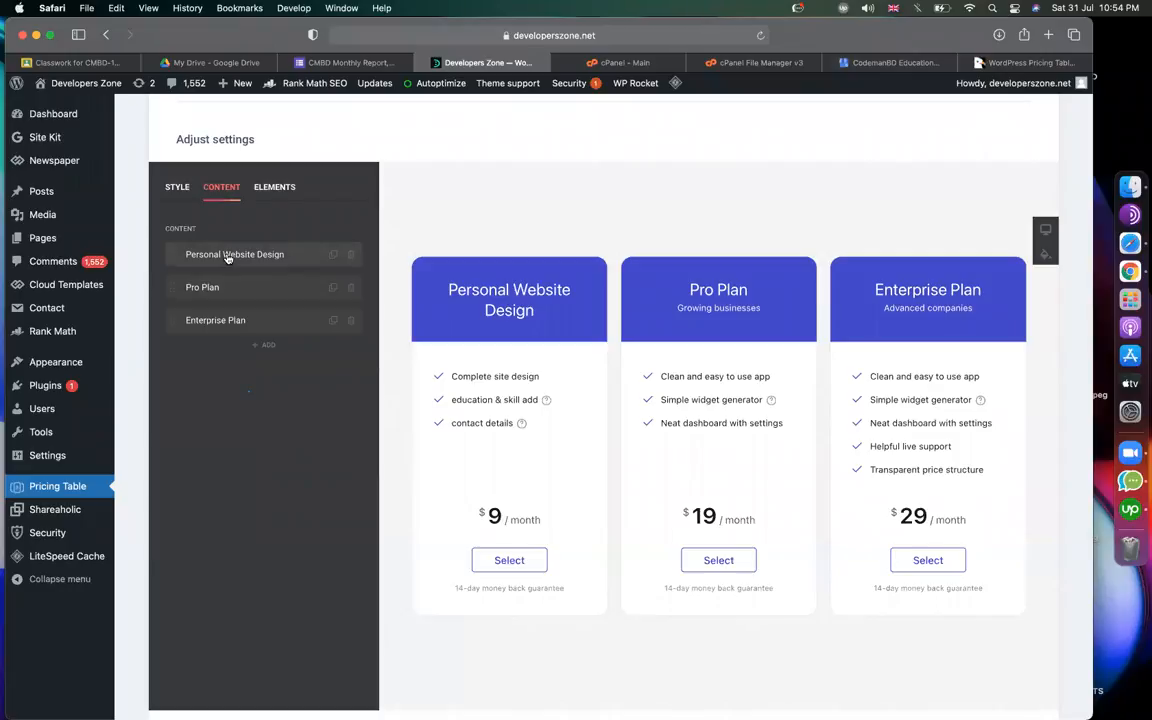
{"action": "left_click", "coordinate": [229, 255]}
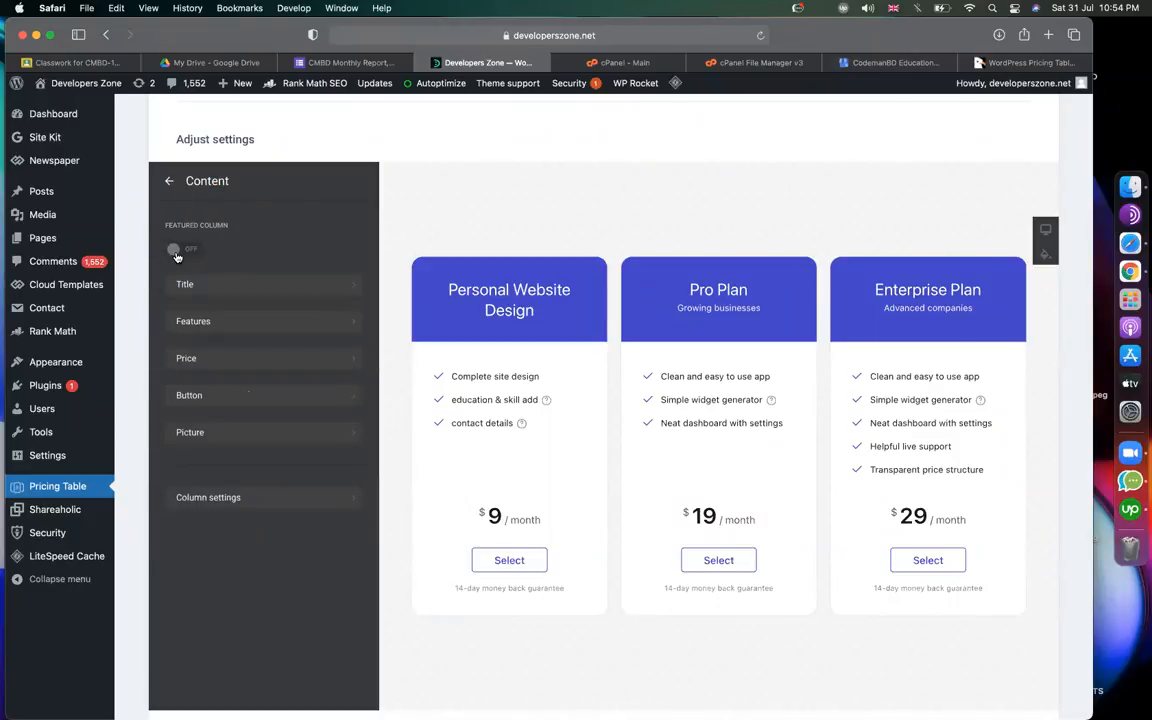
{"action": "left_click", "coordinate": [176, 254]}
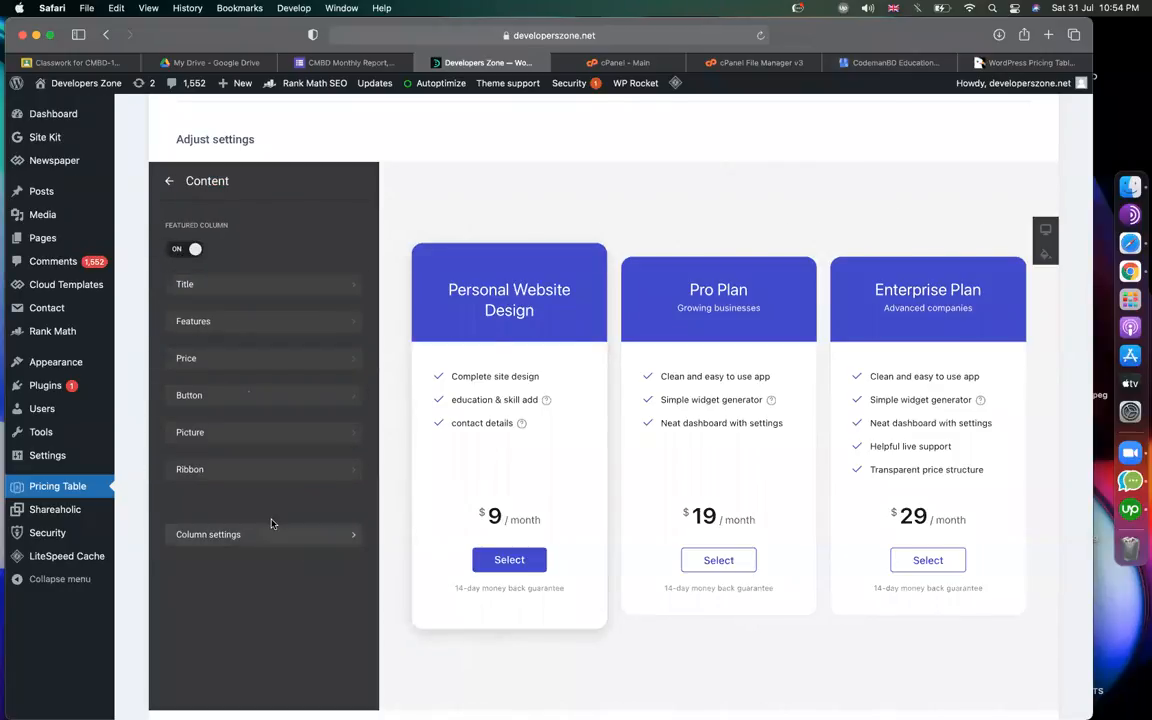
Give the featured plan a 'Popular' ribbon with red background and white text.
{"action": "left_click", "coordinate": [260, 471]}
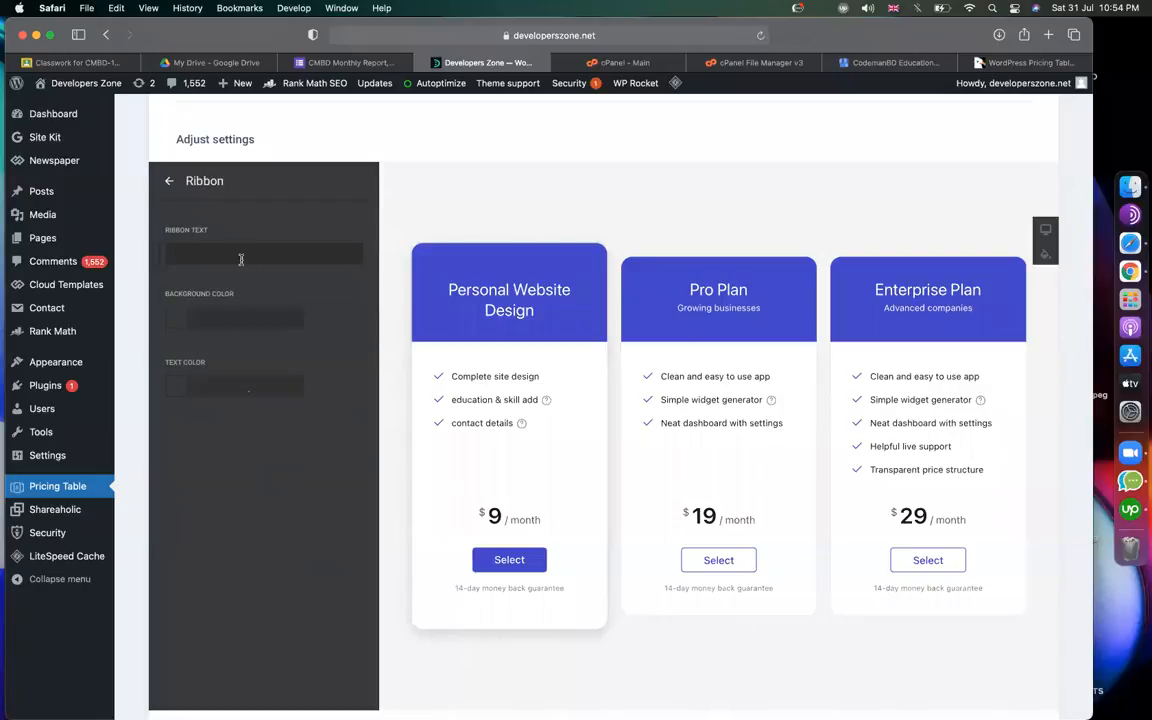
{"action": "type", "text": "Popular"}
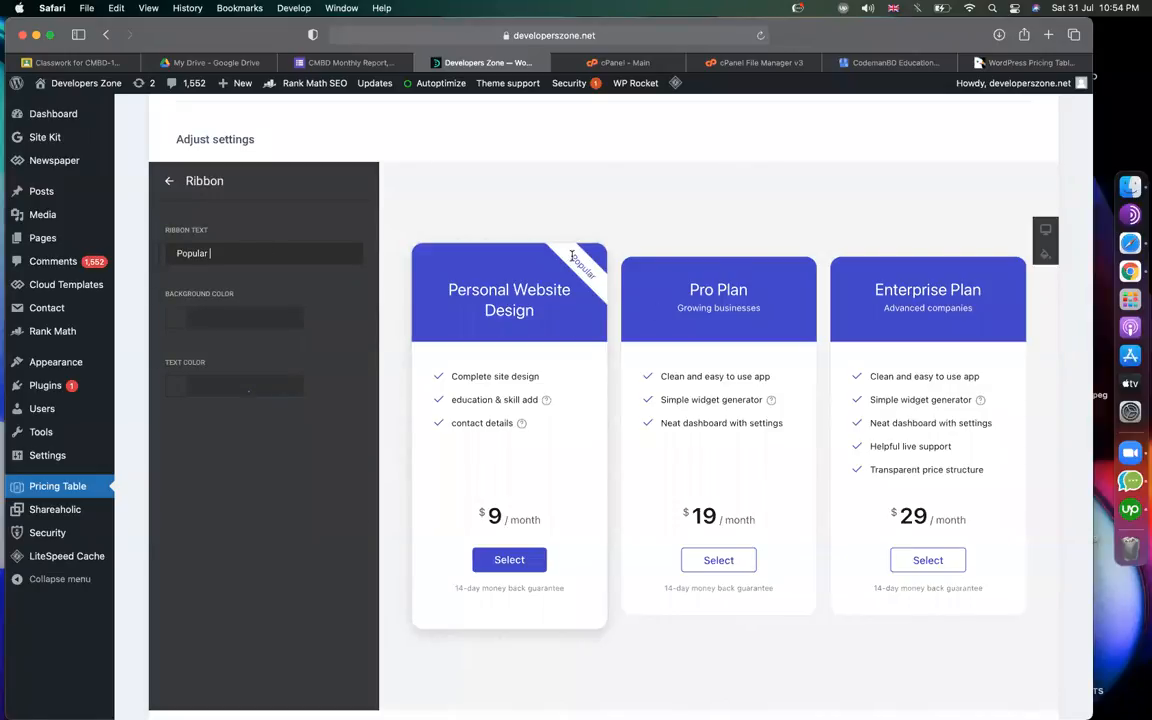
{"action": "left_click_drag", "start_coordinate": [572, 257], "coordinate": [597, 282]}
{"action": "left_click", "coordinate": [575, 250]}
{"action": "left_click", "coordinate": [166, 296]}
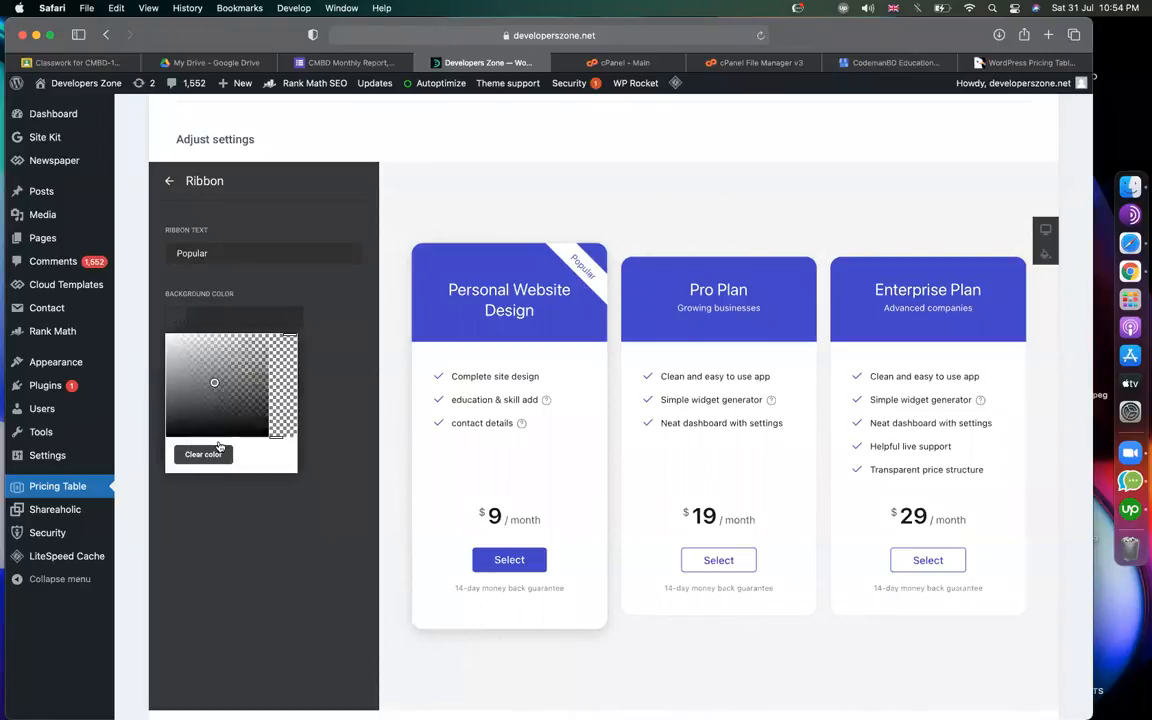
{"action": "left_click", "coordinate": [198, 385]}
{"action": "left_click", "coordinate": [258, 356]}
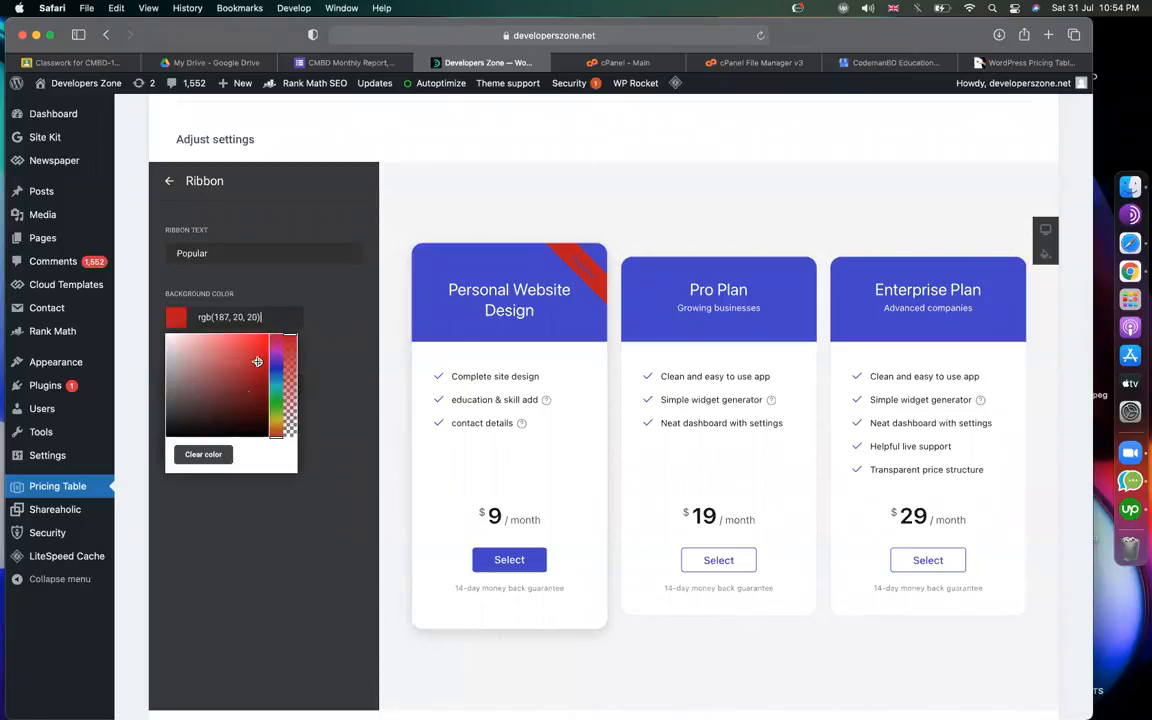
{"action": "left_click", "coordinate": [325, 286]}
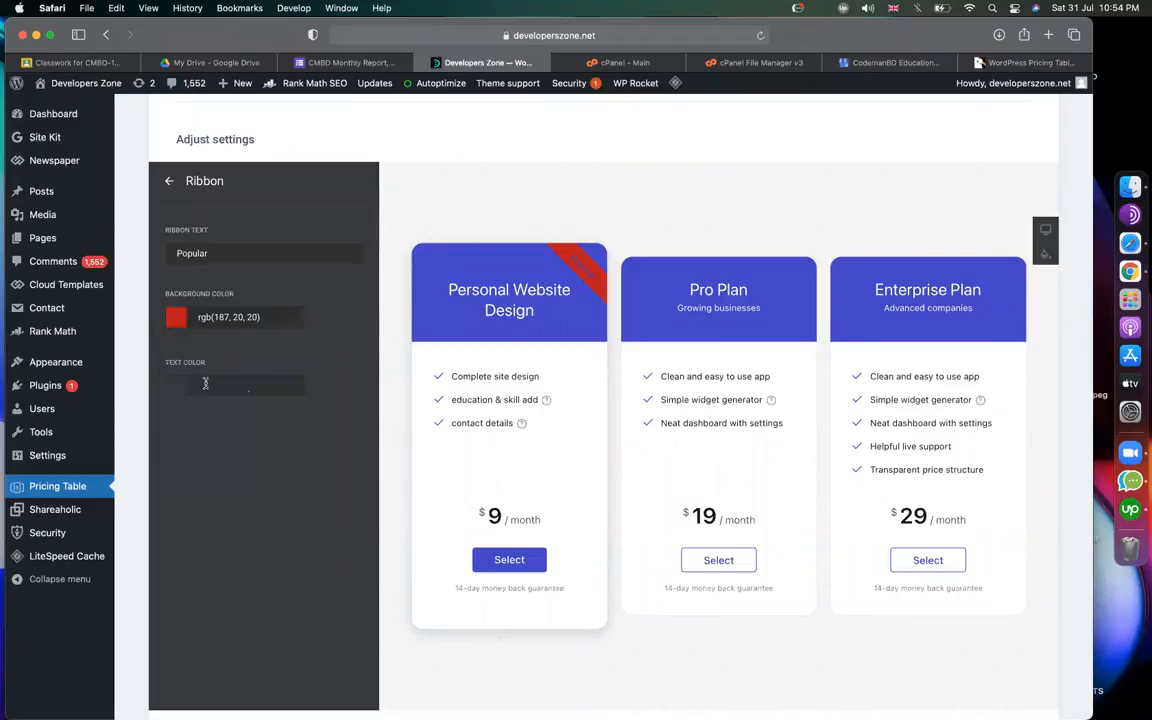
{"action": "left_click", "coordinate": [198, 386]}
{"action": "left_click_drag", "start_coordinate": [216, 454], "coordinate": [165, 406]}
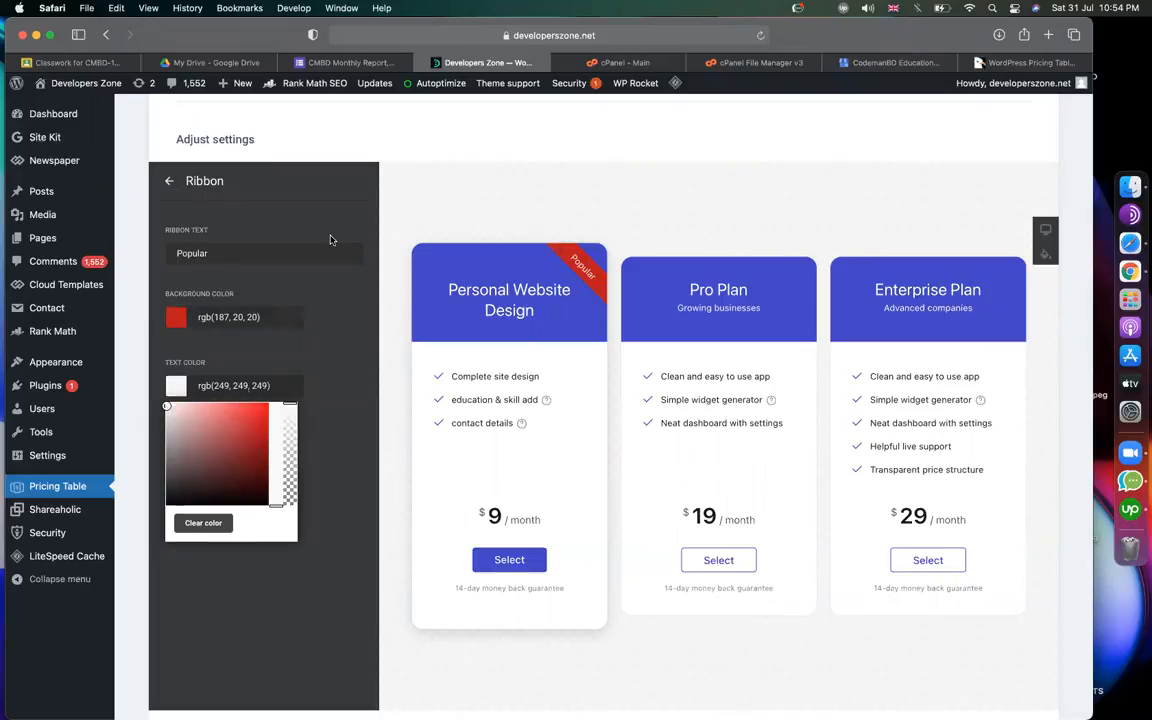
{"action": "left_click", "coordinate": [167, 181]}
Set the Personal Website Design price to 50, keeping the dollar currency.
{"action": "left_click", "coordinate": [216, 362]}
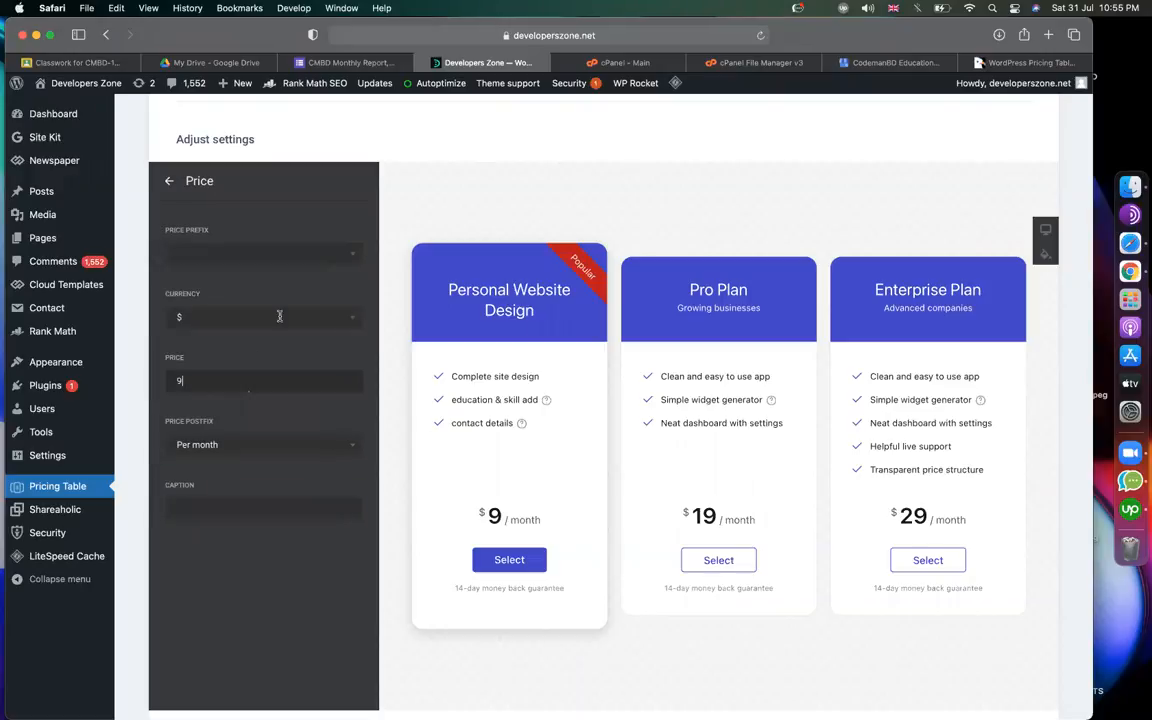
{"action": "left_click", "coordinate": [265, 314]}
{"action": "left_click", "coordinate": [257, 297]}
{"action": "left_click_drag", "start_coordinate": [234, 381], "coordinate": [164, 381]}
{"action": "type", "text": "50"}
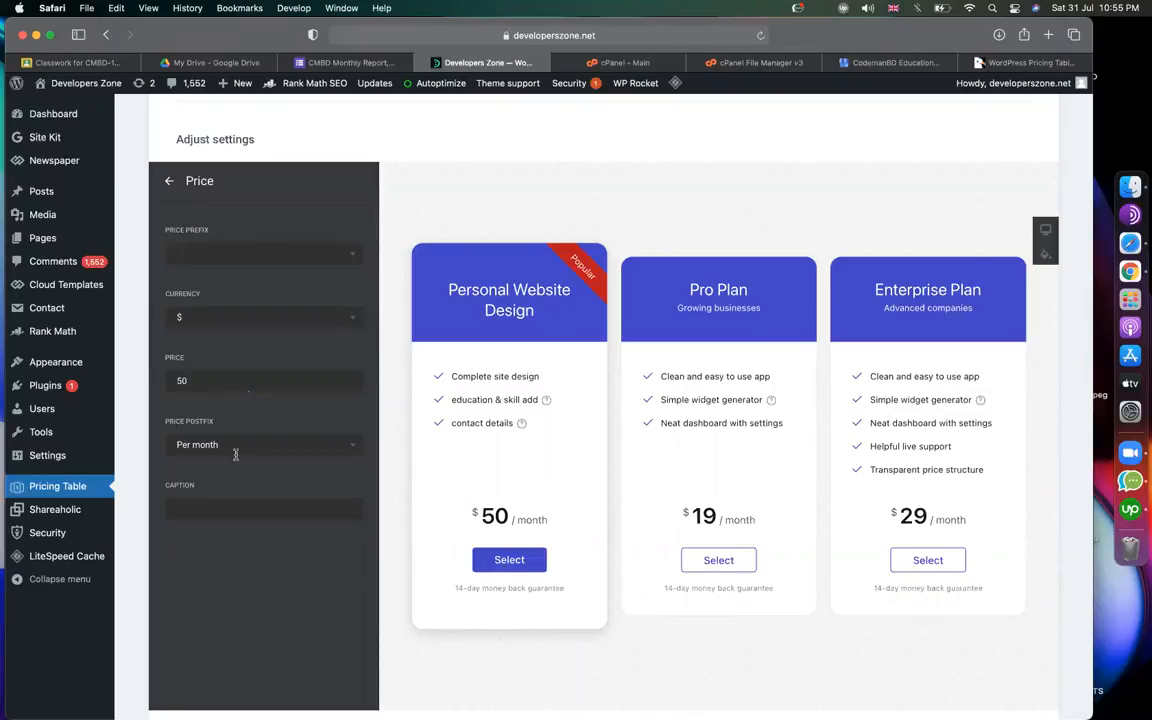
Replace the per-month price postfix with 'one time'.
{"action": "left_click", "coordinate": [234, 446]}
{"action": "left_click_drag", "start_coordinate": [234, 446], "coordinate": [141, 448]}
{"action": "key", "text": "BackSpace"}
{"action": "left_click", "coordinate": [229, 587]}
{"action": "left_click", "coordinate": [244, 445]}
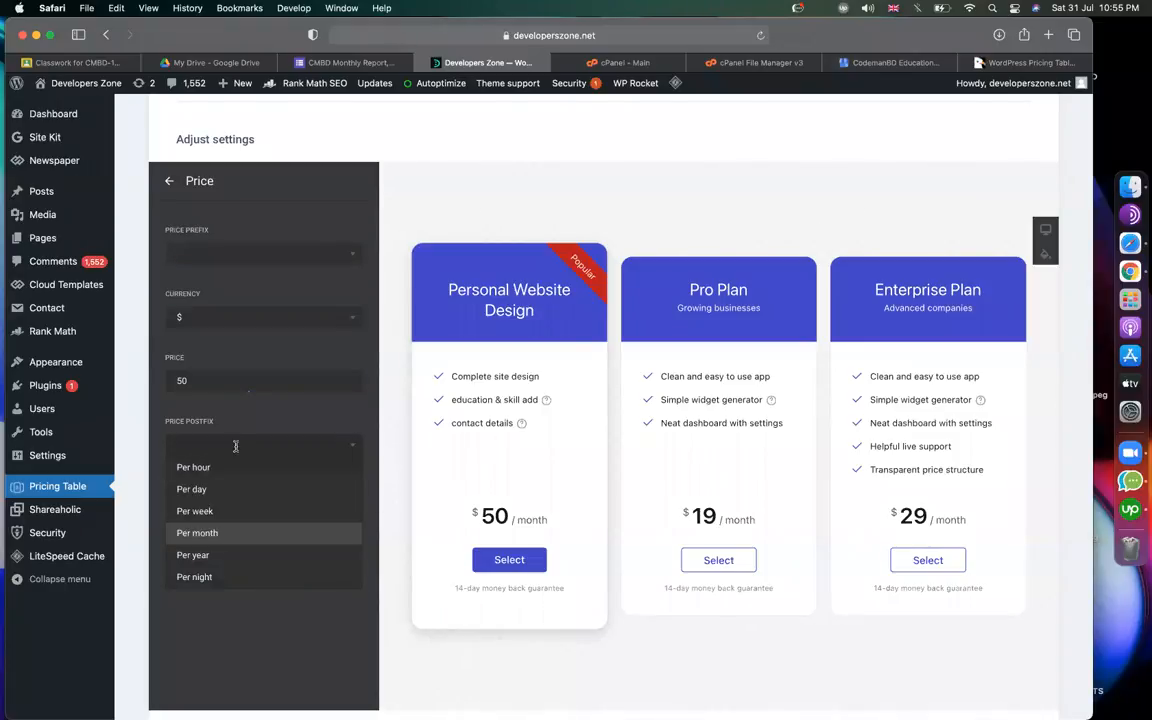
{"action": "type", "text": "one "}
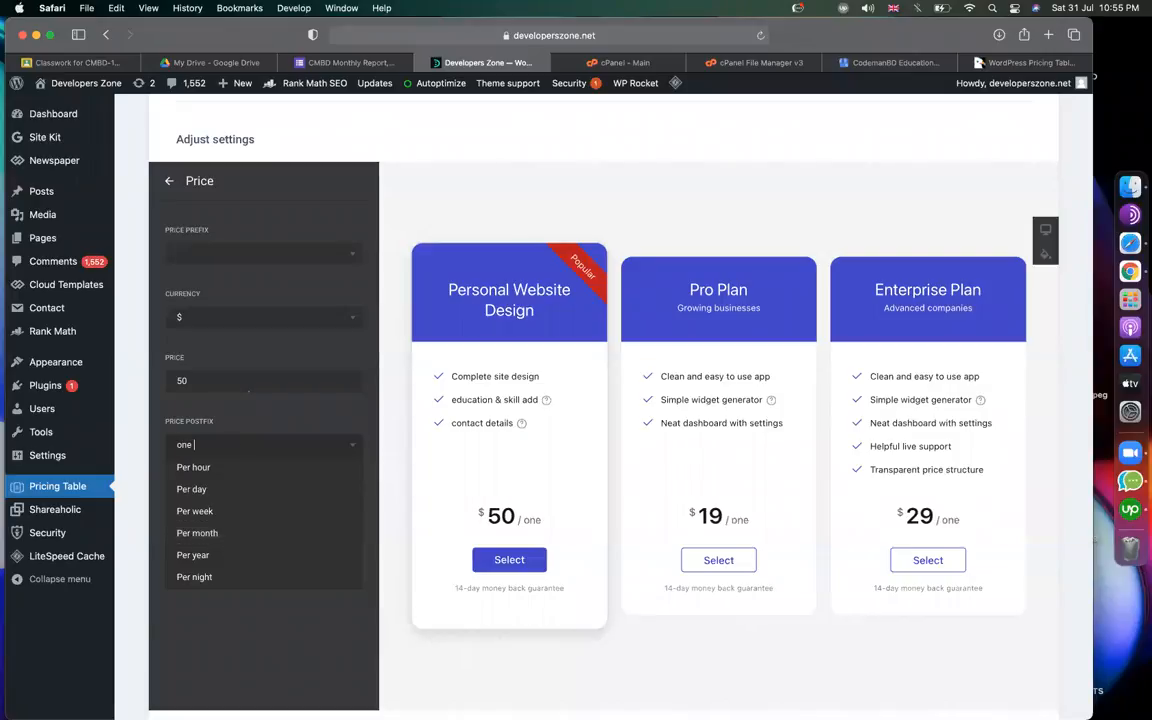
{"action": "type", "text": "time"}
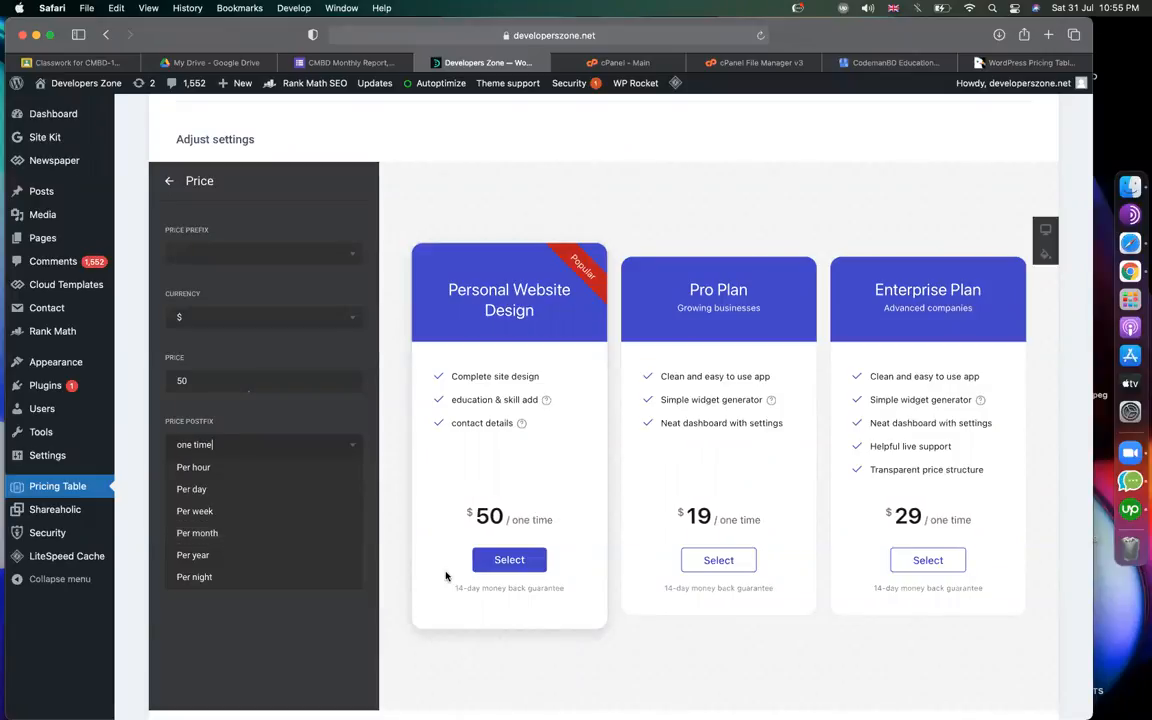
{"action": "left_click", "coordinate": [297, 665]}
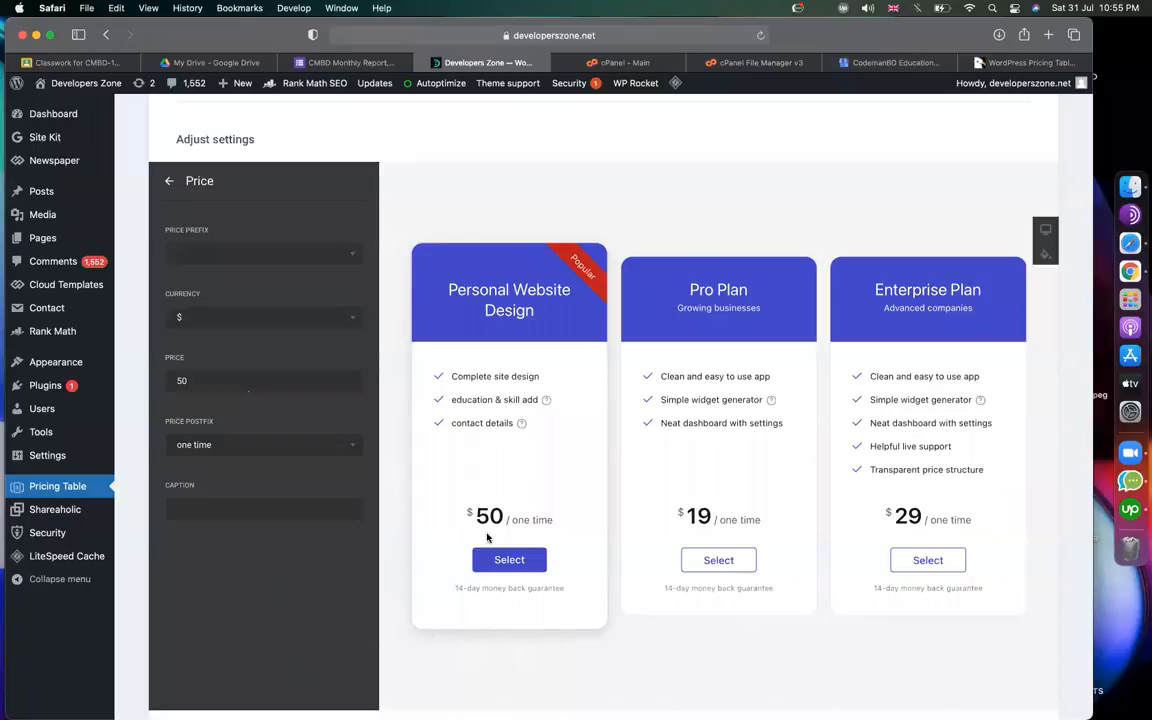
{"action": "left_click", "coordinate": [169, 182]}
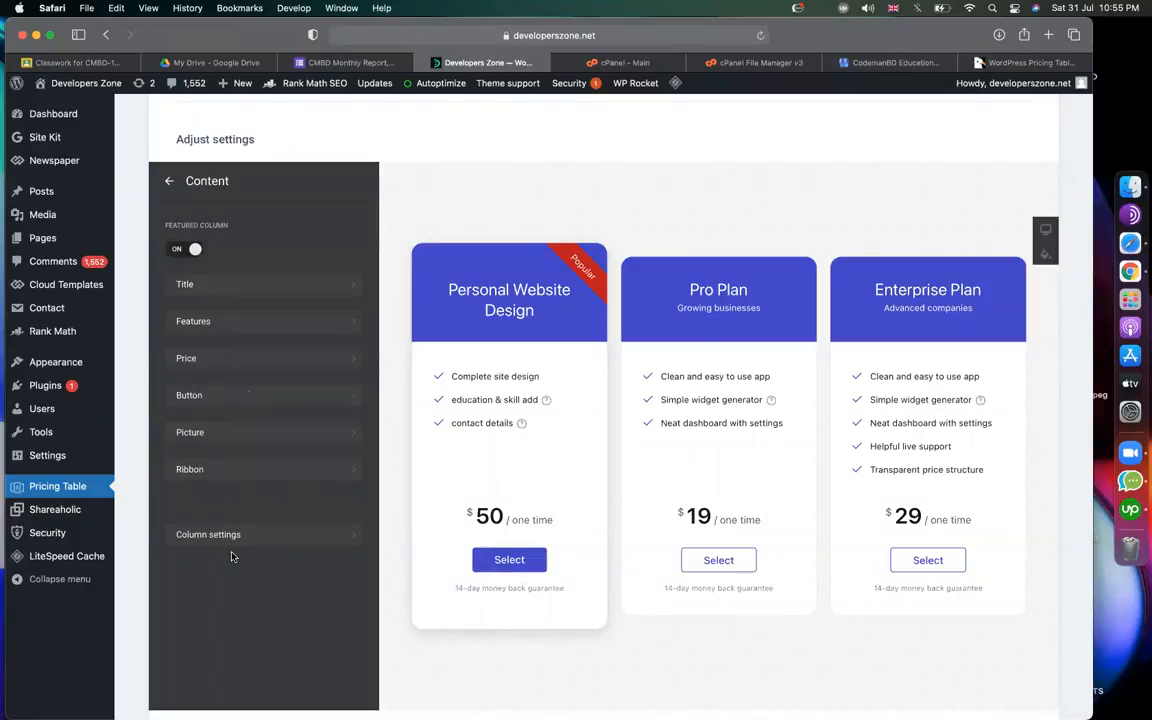
Change the Personal Website Design plan's button label to 'Buy Now'.
{"action": "left_click", "coordinate": [248, 401]}
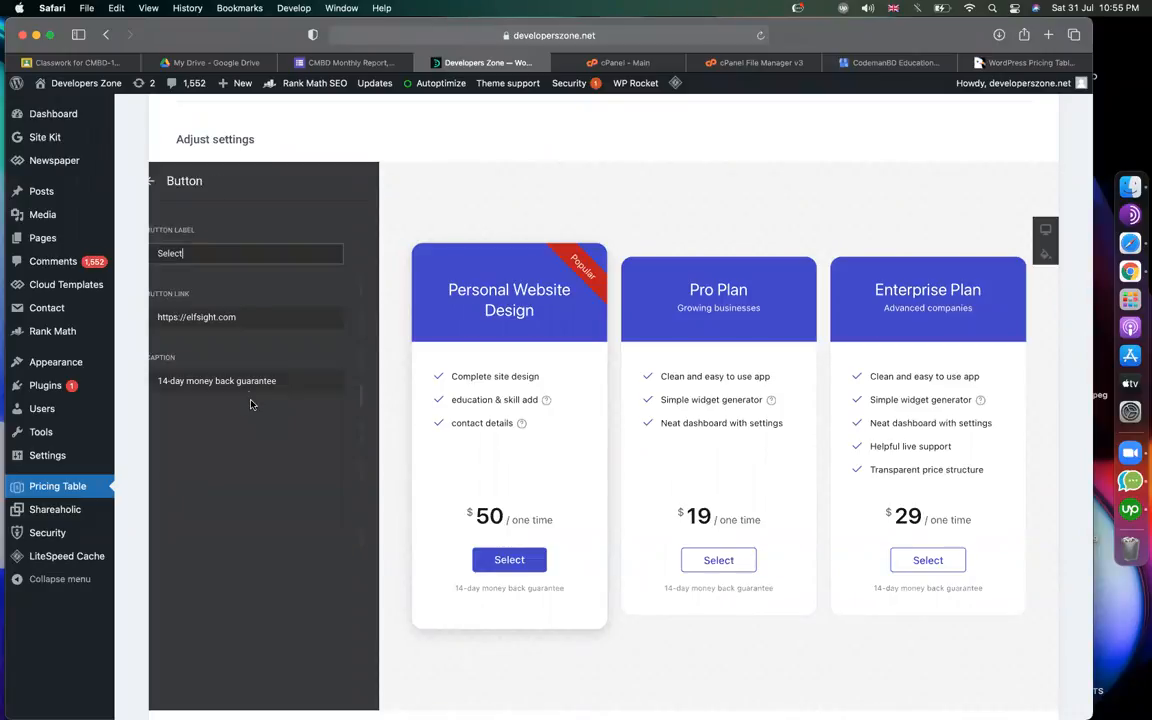
{"action": "left_click", "coordinate": [198, 254]}
{"action": "key", "text": "super+a"}
{"action": "type", "text": "Buy Now"}
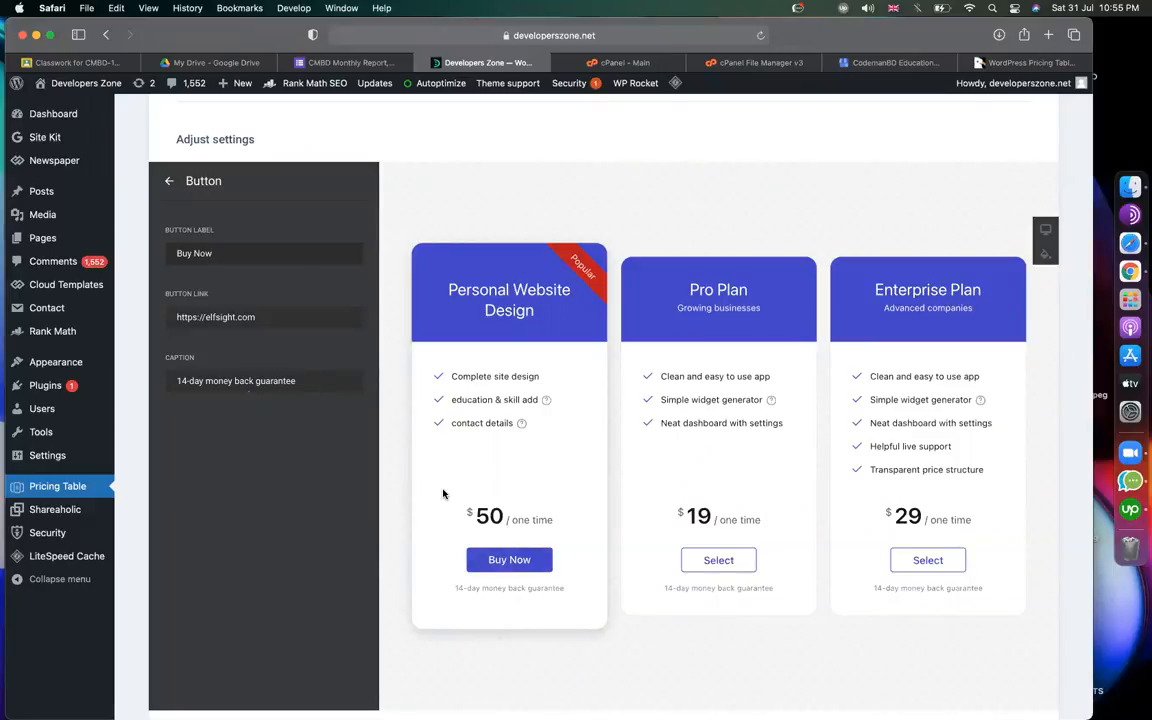
Delete the money-back guarantee caption beneath the button.
{"action": "left_click_drag", "start_coordinate": [455, 588], "coordinate": [543, 588]}
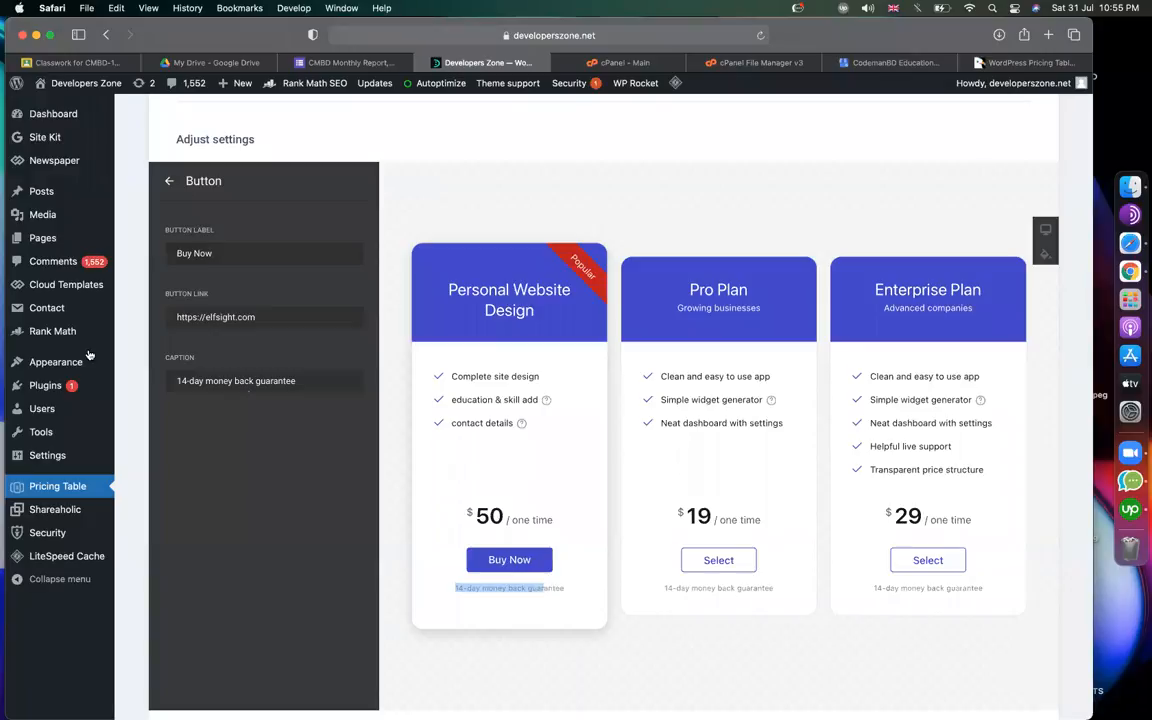
{"action": "triple_click", "coordinate": [301, 380]}
{"action": "key", "text": "BackSpace"}
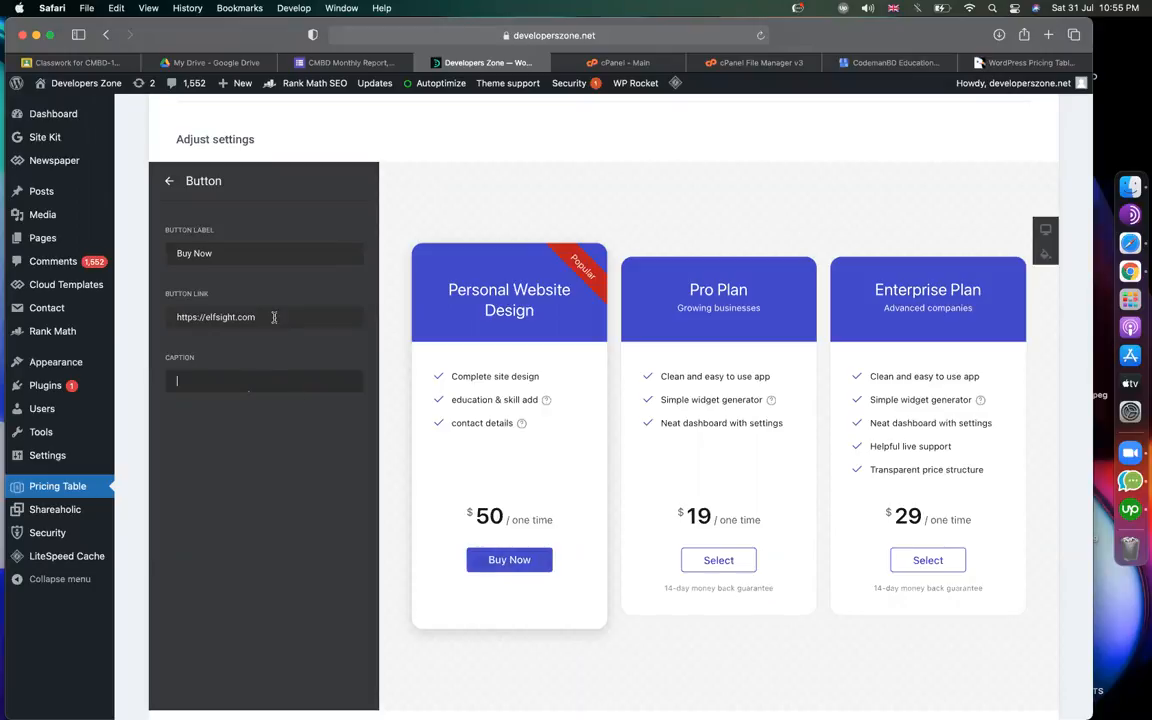
Select the full Button Link address in the button settings.
{"action": "double_click", "coordinate": [270, 317]}
{"action": "triple_click", "coordinate": [271, 318]}
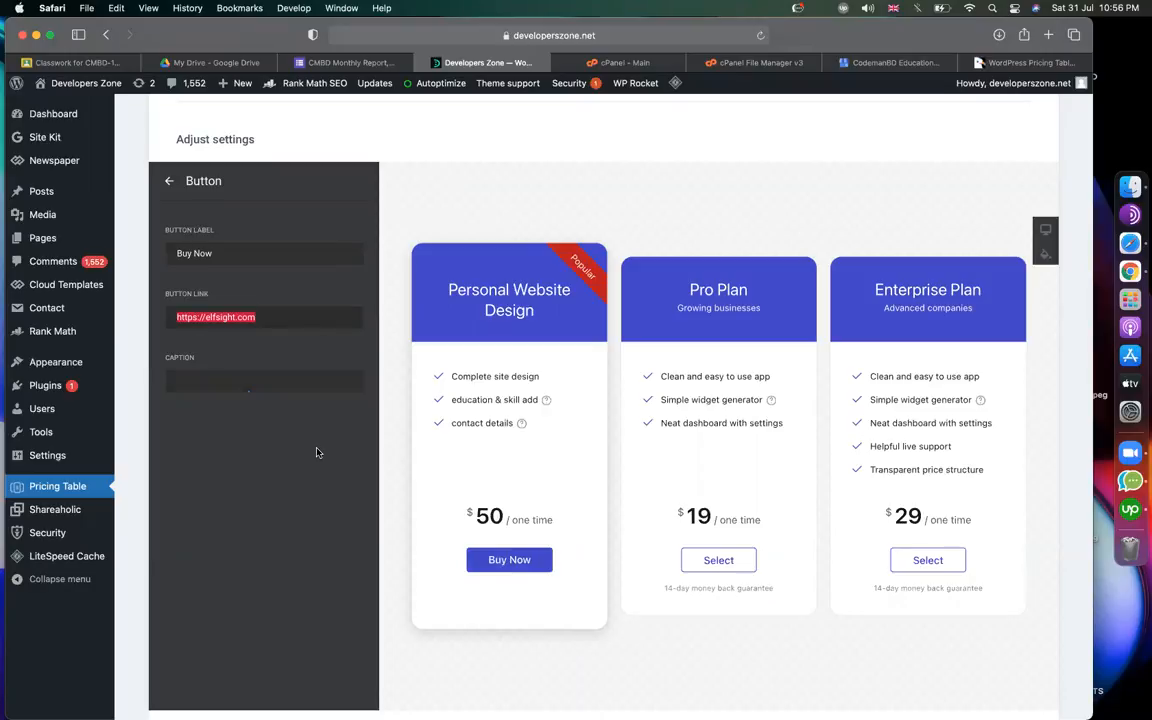
{"action": "scroll", "coordinate": [316, 453], "scroll_direction": "up", "scroll_amount": 5}
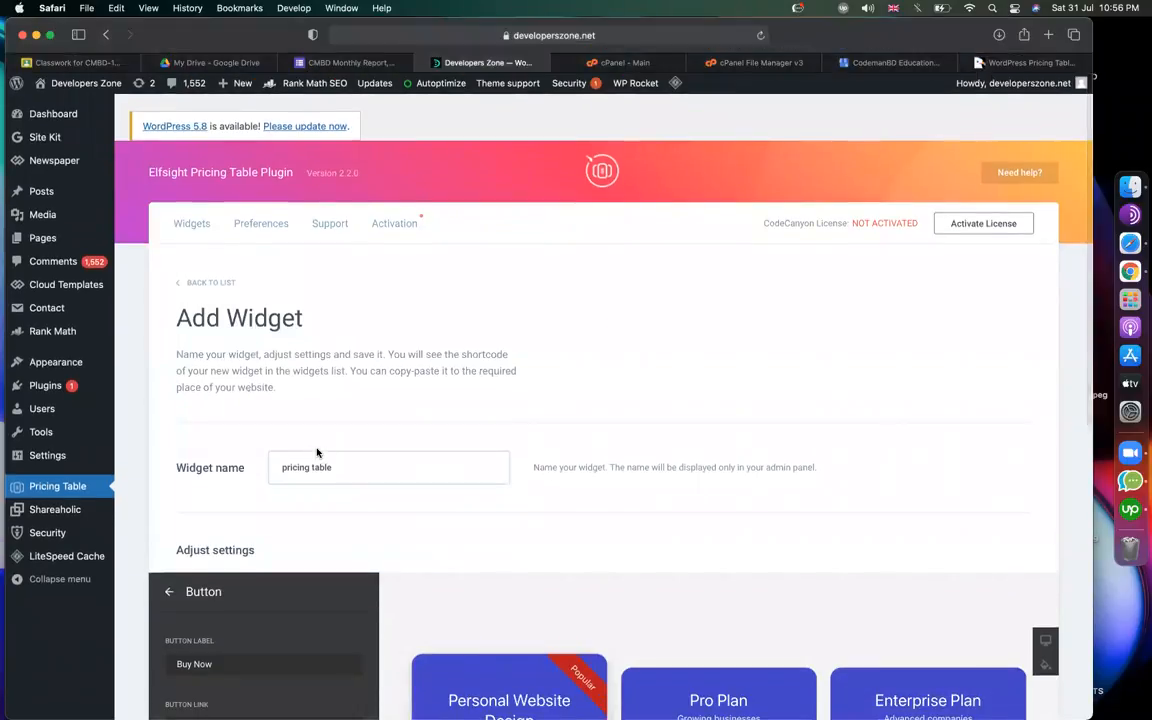
{"action": "scroll", "coordinate": [546, 470], "scroll_direction": "down", "scroll_amount": 2}
{"action": "scroll", "coordinate": [546, 470], "scroll_direction": "down", "scroll_amount": 4}
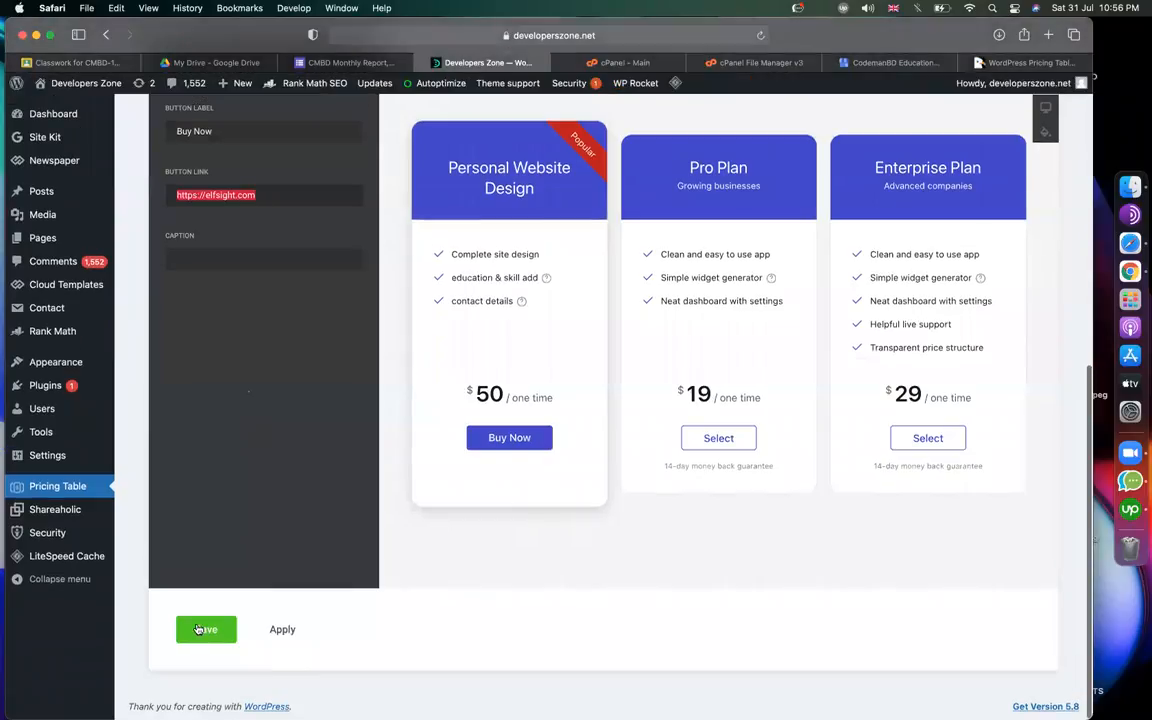
Save the pricing table widget and select its [elfsight_pricing_table id="1"] shortcode in the Widgets list.
{"action": "left_click", "coordinate": [200, 629]}
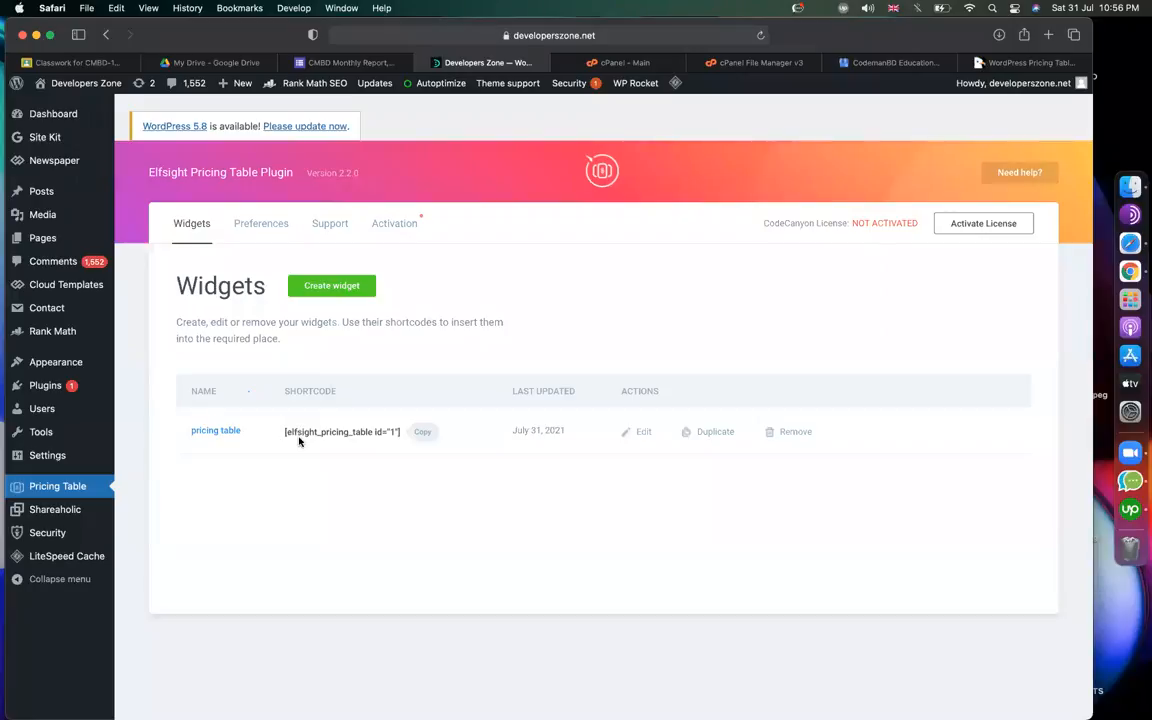
{"action": "left_click_drag", "start_coordinate": [285, 432], "coordinate": [400, 434]}
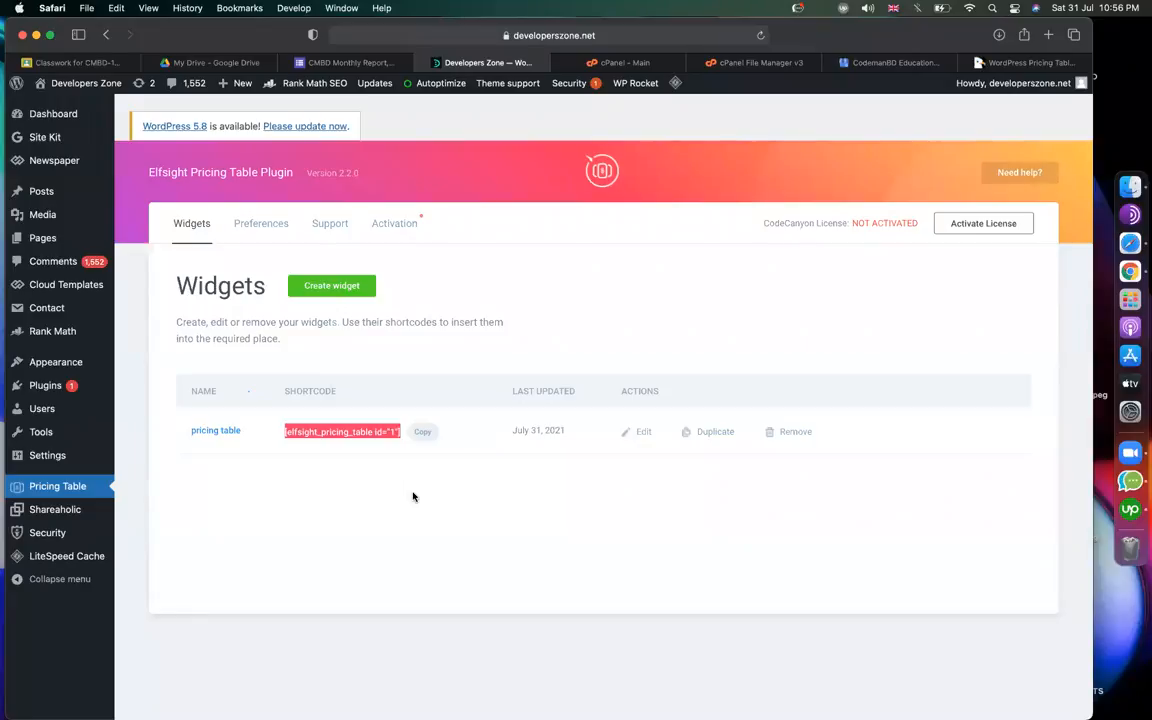
{"action": "left_click", "coordinate": [413, 497]}
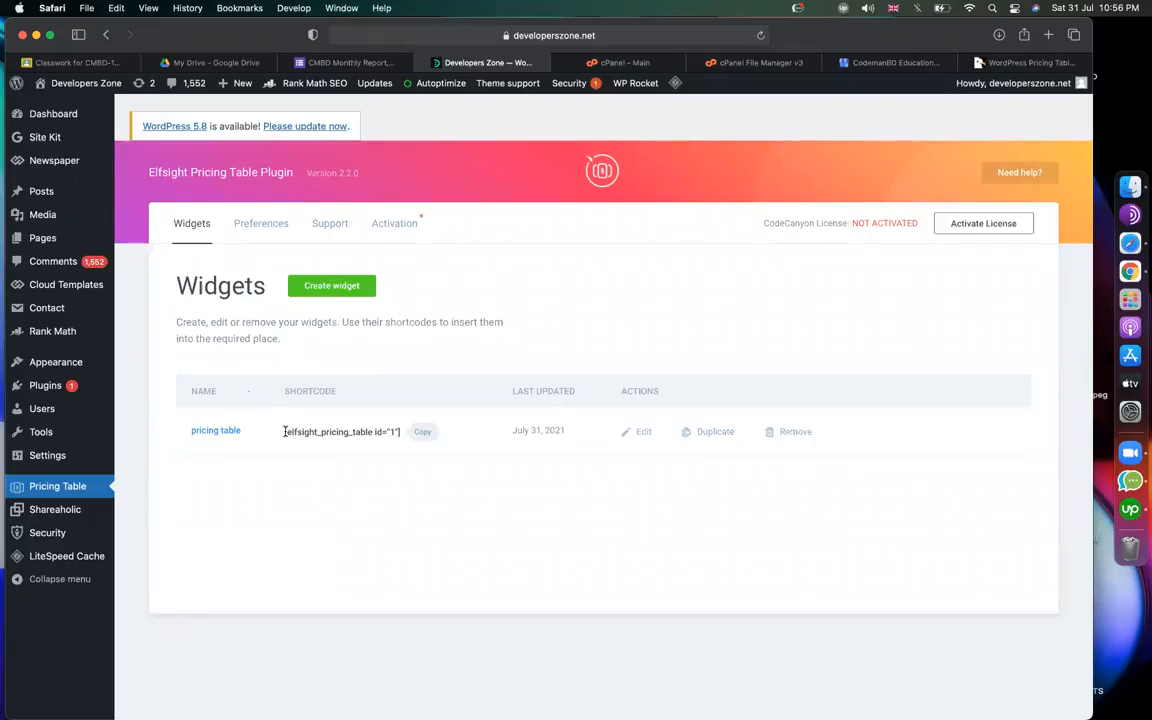
{"action": "left_click_drag", "start_coordinate": [285, 431], "coordinate": [399, 435]}
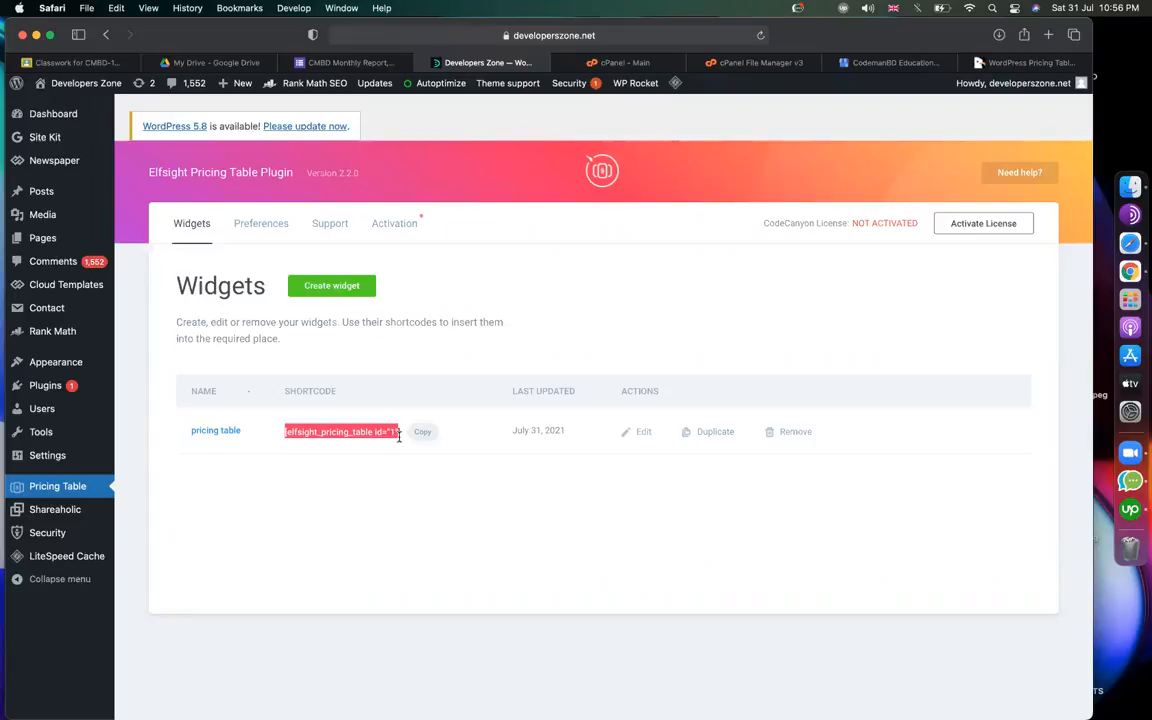
{"action": "left_click", "coordinate": [373, 514]}
{"action": "triple_click", "coordinate": [325, 432]}
{"action": "left_click", "coordinate": [350, 478]}
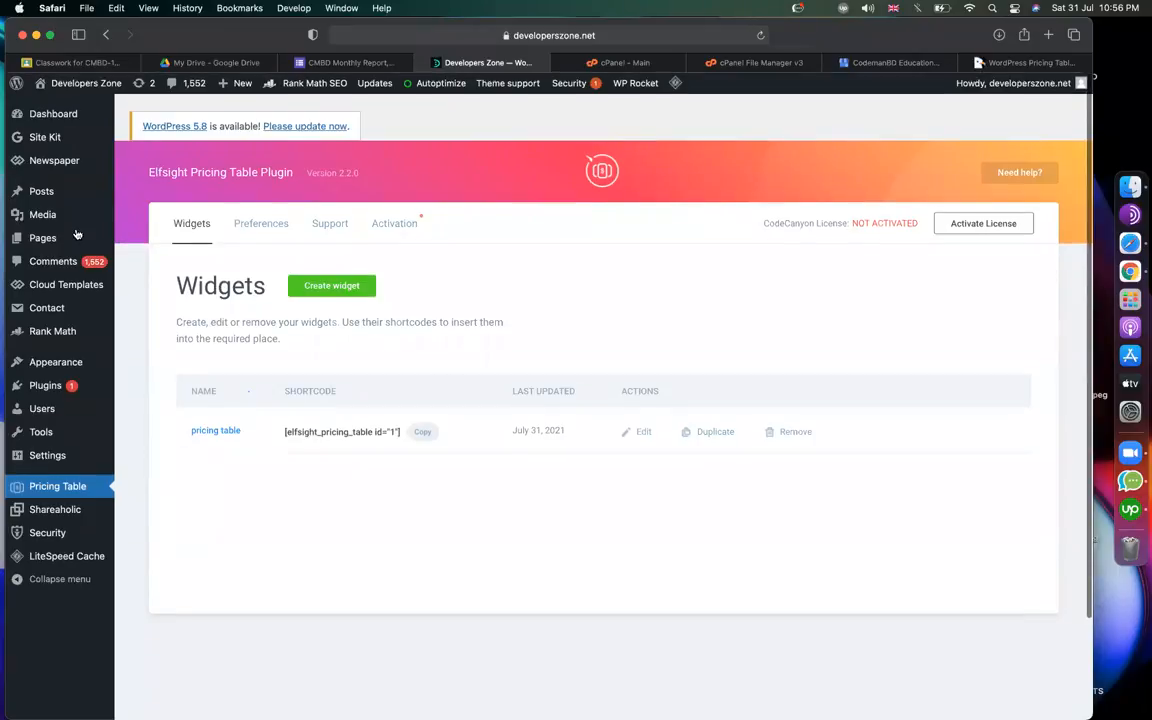
Start a new page in another tab and title it 'services'.
{"action": "mouse_move", "coordinate": [55, 240]}
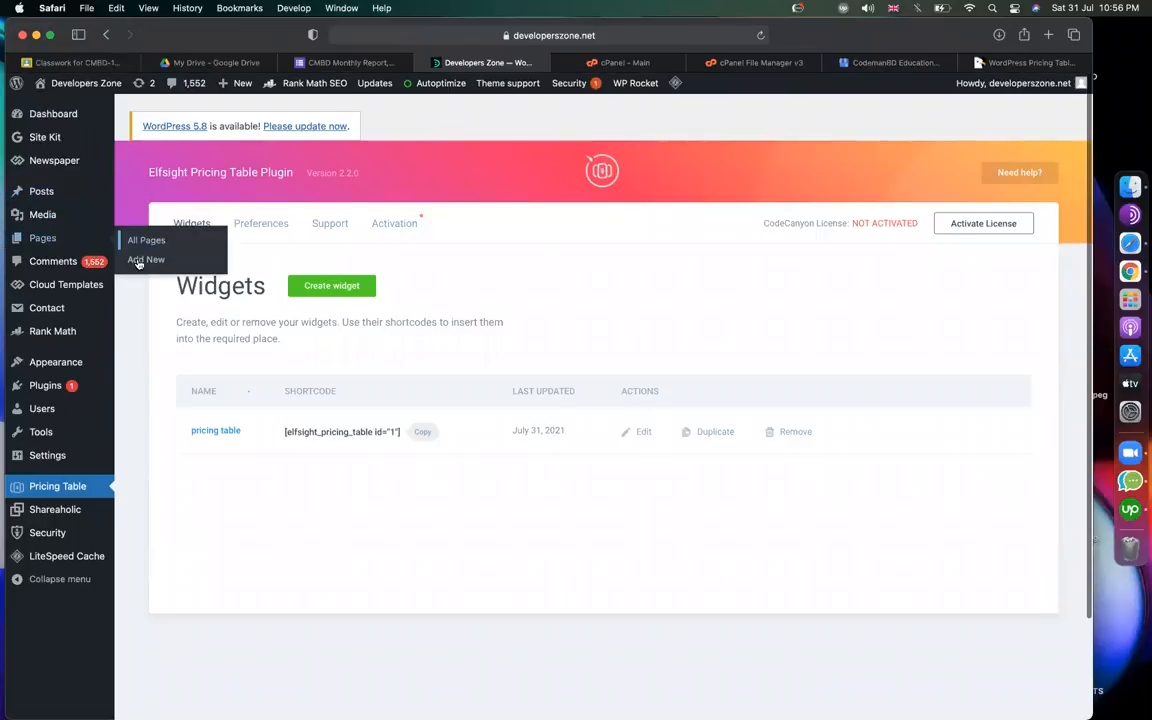
{"action": "right_click", "coordinate": [143, 259]}
{"action": "left_click", "coordinate": [162, 270]}
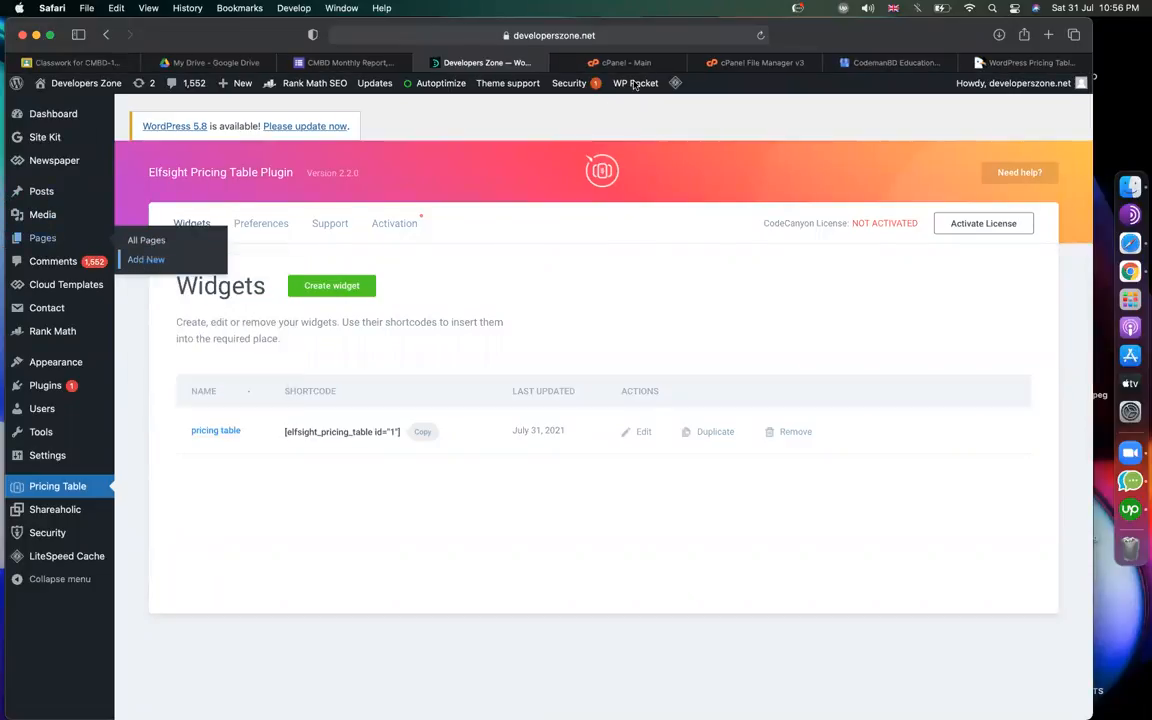
{"action": "left_click", "coordinate": [557, 63]}
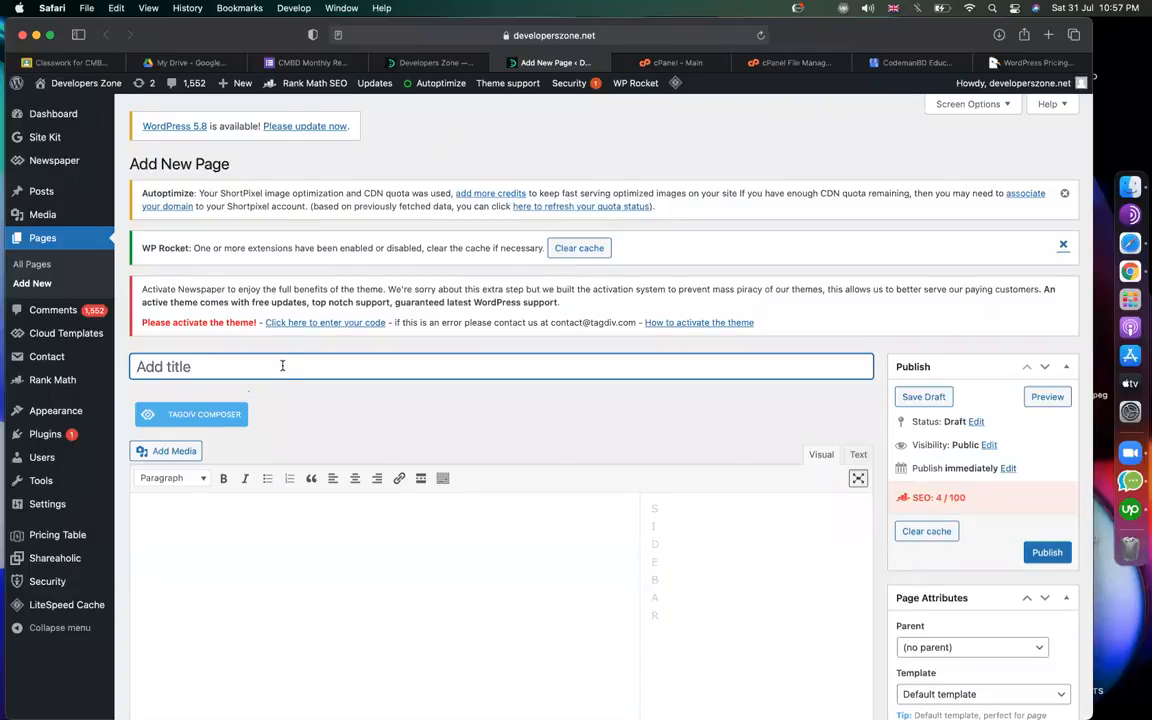
{"action": "type", "text": "services"}
{"action": "scroll", "coordinate": [480, 420], "scroll_direction": "down", "scroll_amount": 5}
{"action": "left_click", "coordinate": [499, 347]}
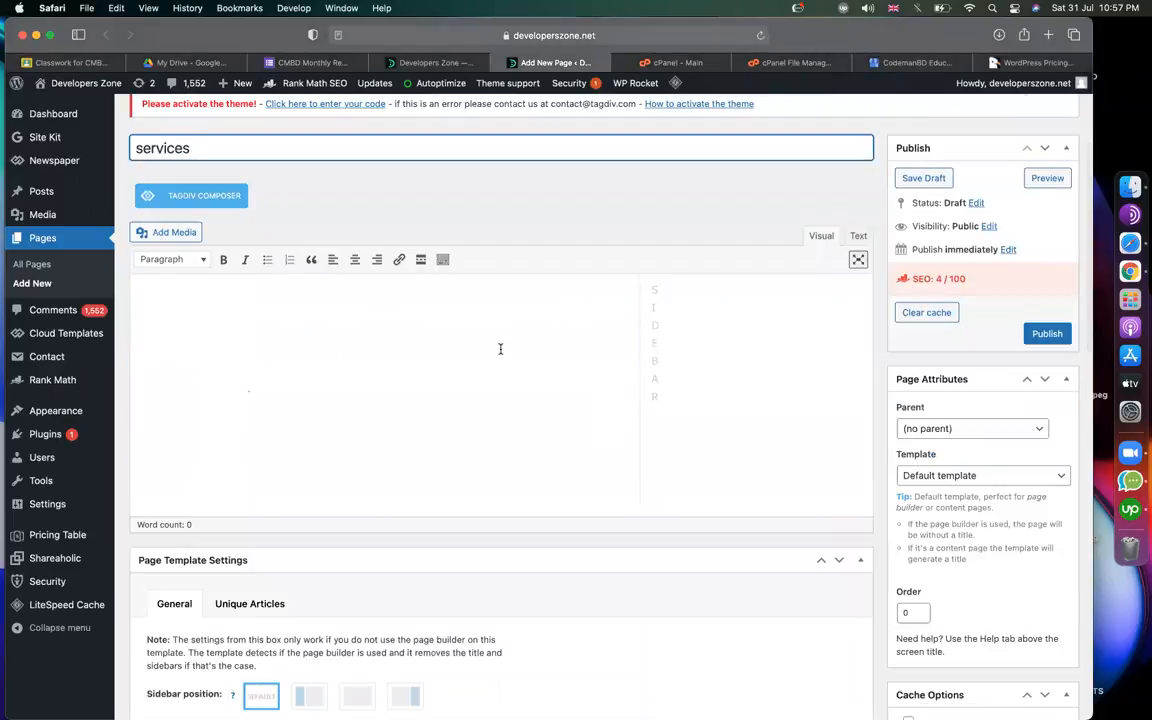
Paste the copied pricing table shortcode into the page body and publish it.
{"action": "left_click", "coordinate": [438, 63]}
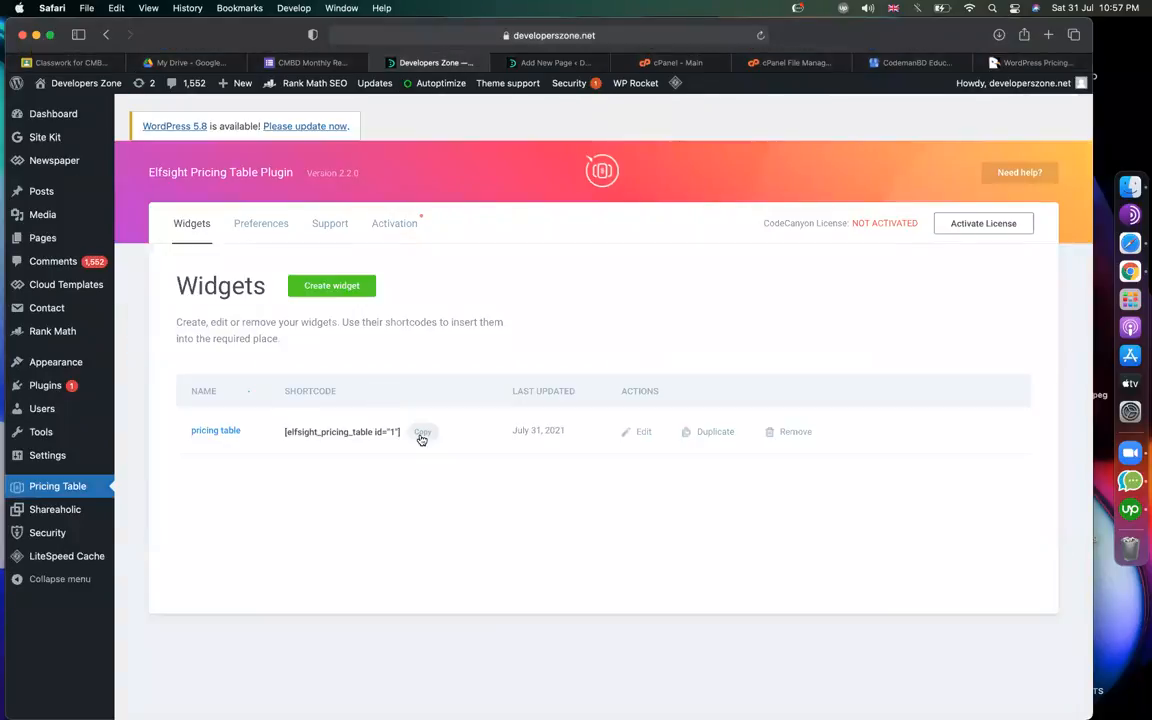
{"action": "left_click", "coordinate": [422, 432]}
{"action": "key", "text": "ctrl+Tab"}
{"action": "key", "text": "super+v"}
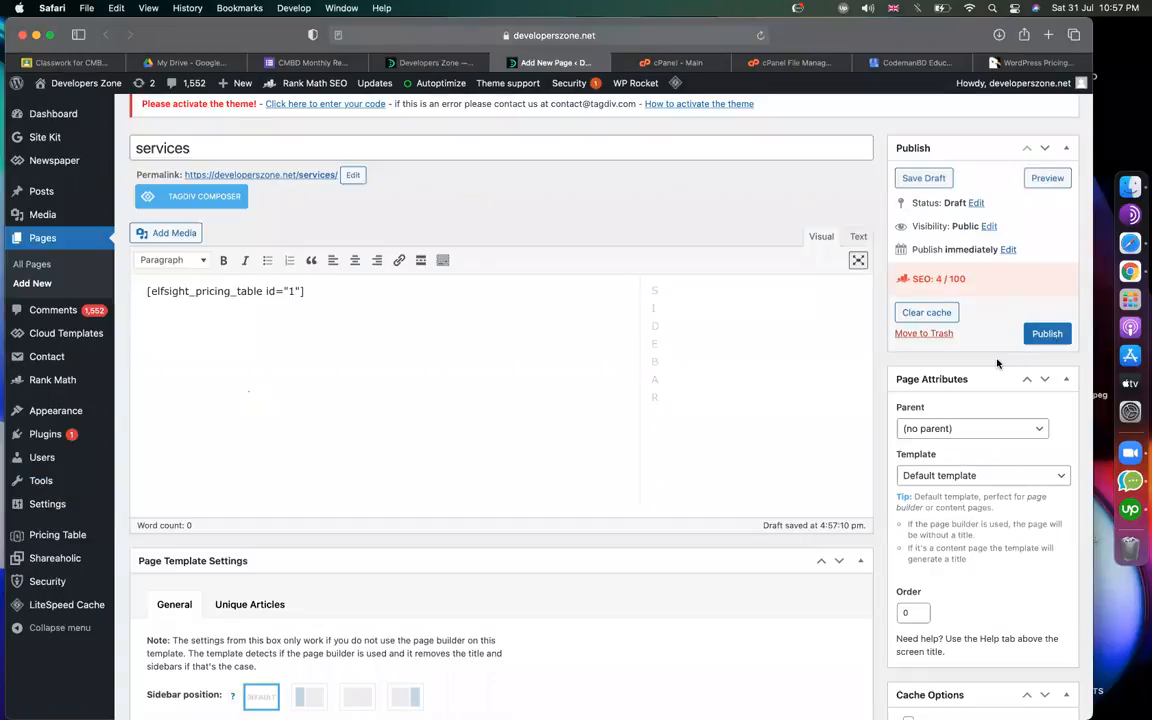
{"action": "left_click", "coordinate": [1045, 334]}
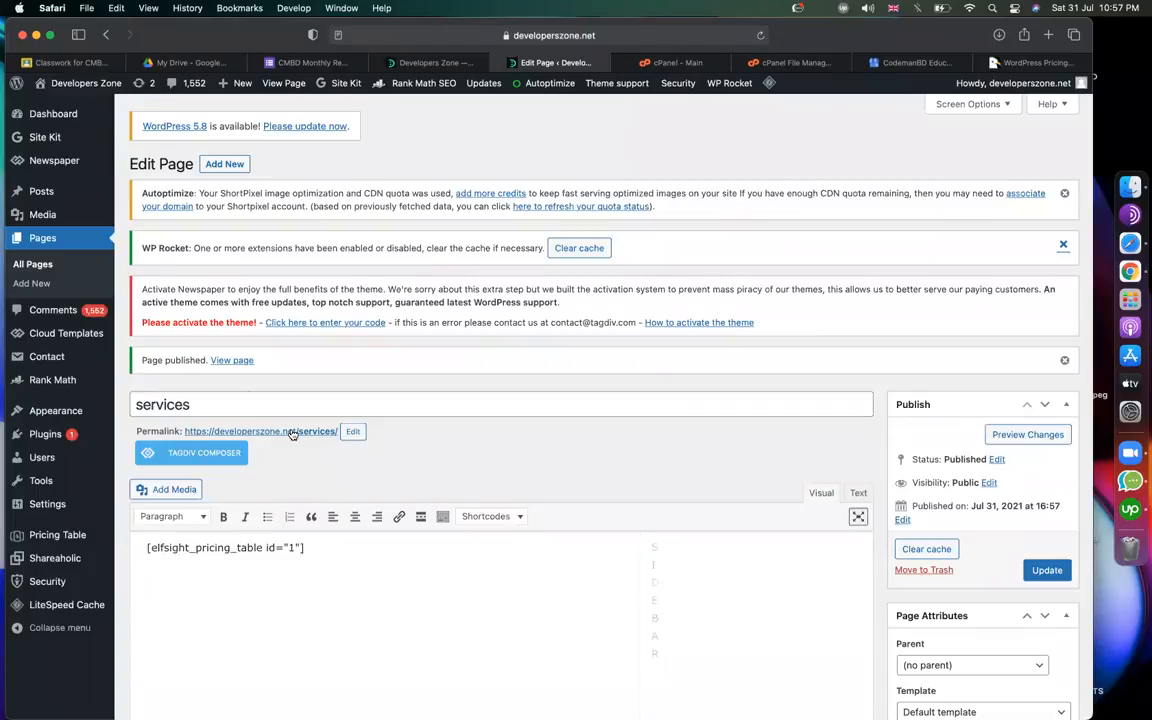
View the live services page in a new tab, scrolling to the pricing table with the $50 plan.
{"action": "right_click", "coordinate": [292, 433]}
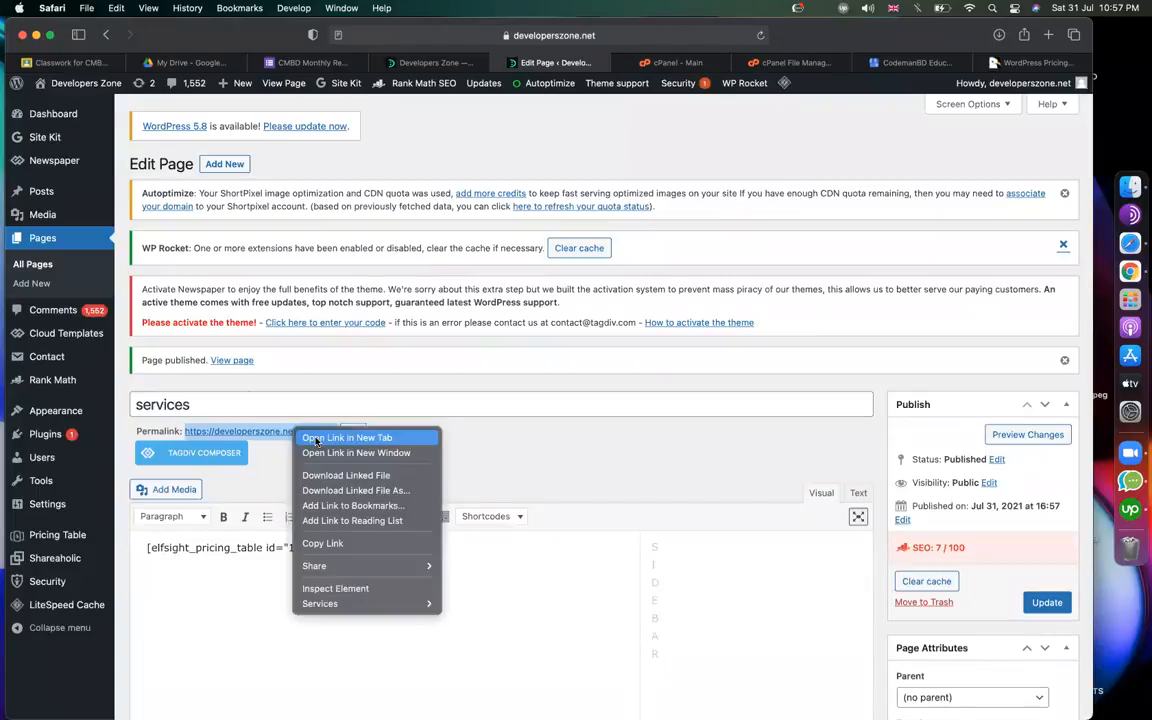
{"action": "left_click", "coordinate": [316, 439]}
{"action": "left_click", "coordinate": [615, 64]}
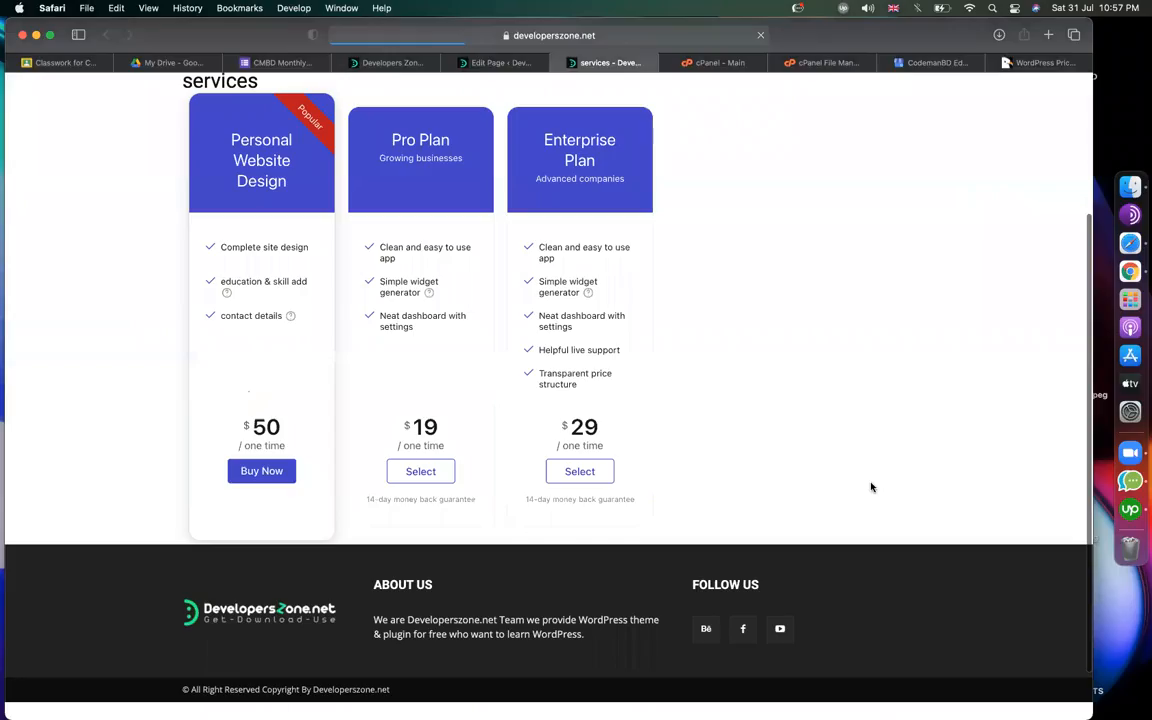
{"action": "scroll", "coordinate": [185, 332], "scroll_direction": "down", "scroll_amount": 3}
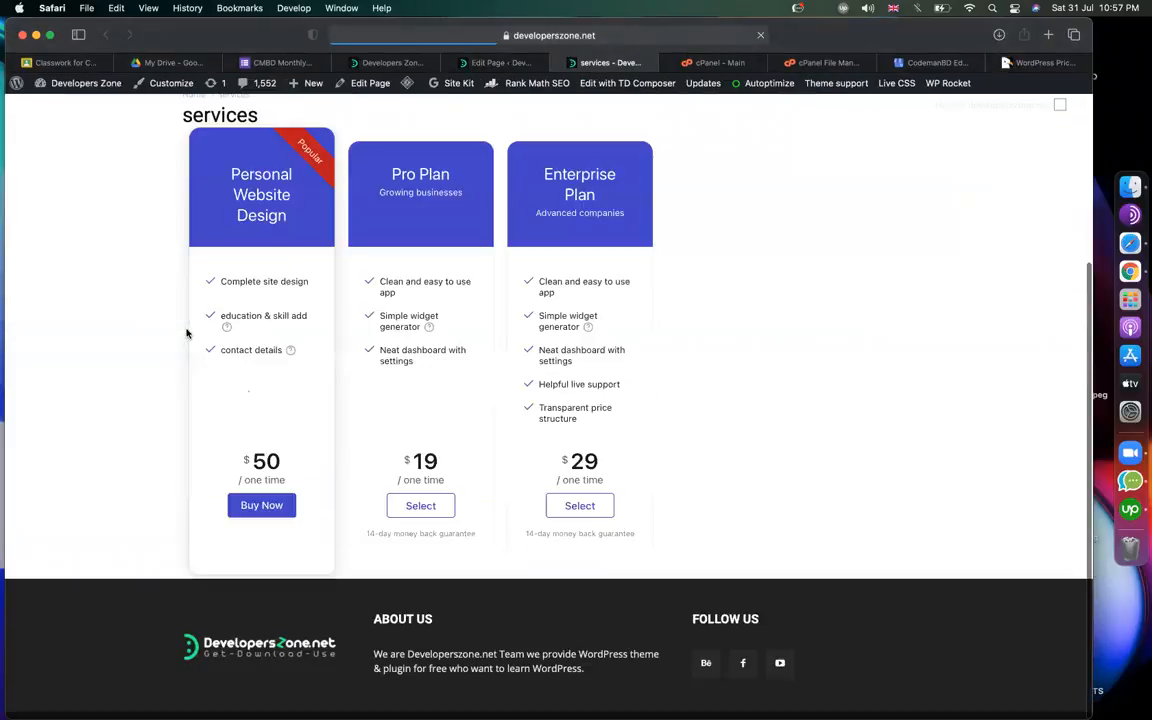
{"action": "scroll", "coordinate": [188, 497], "scroll_direction": "up", "scroll_amount": 2}
{"action": "scroll", "coordinate": [188, 491], "scroll_direction": "down", "scroll_amount": 2}
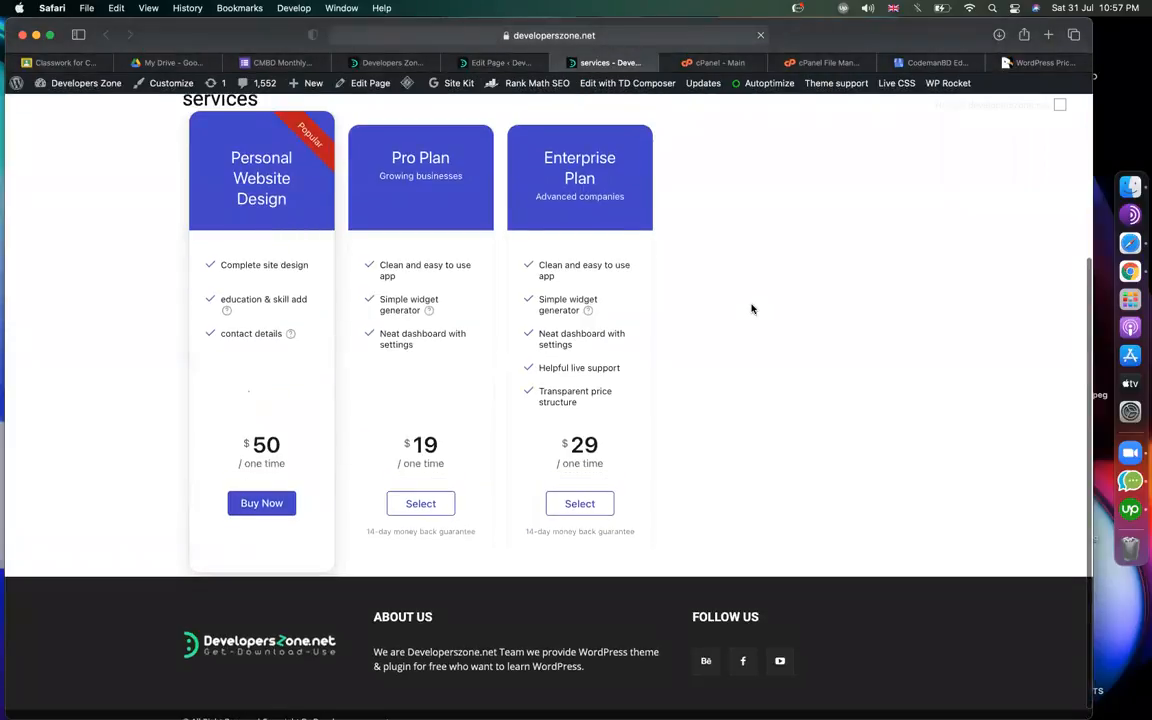
{"action": "scroll", "coordinate": [417, 393], "scroll_direction": "up", "scroll_amount": 1}
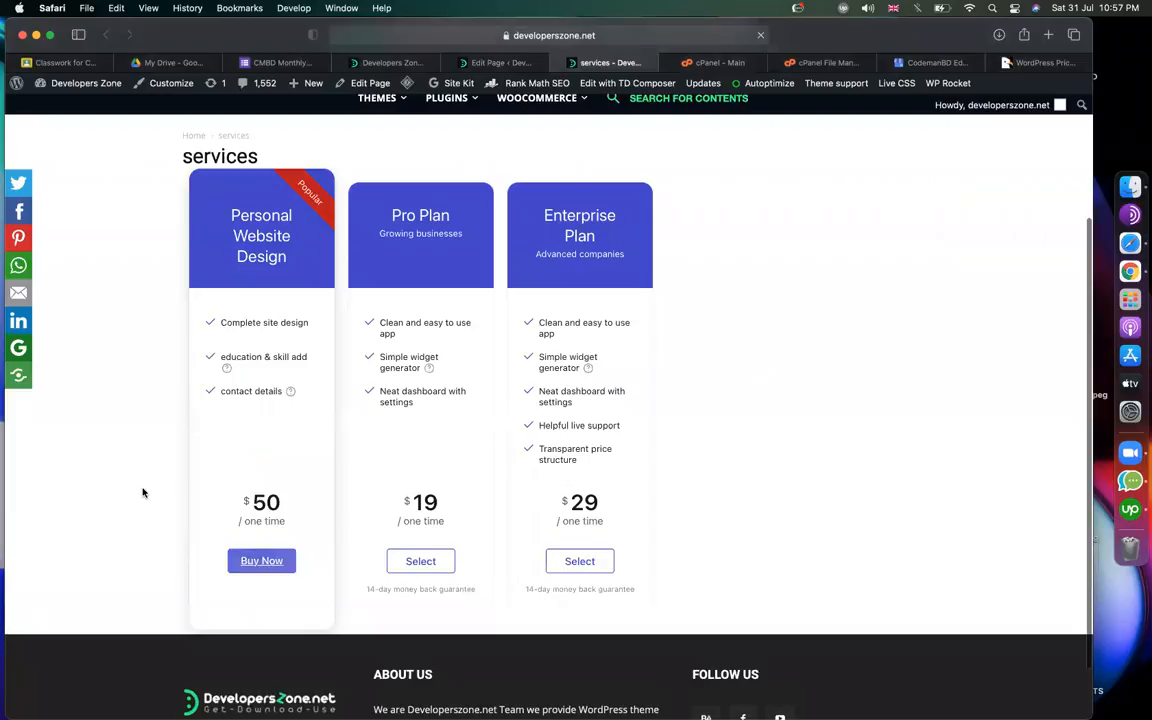
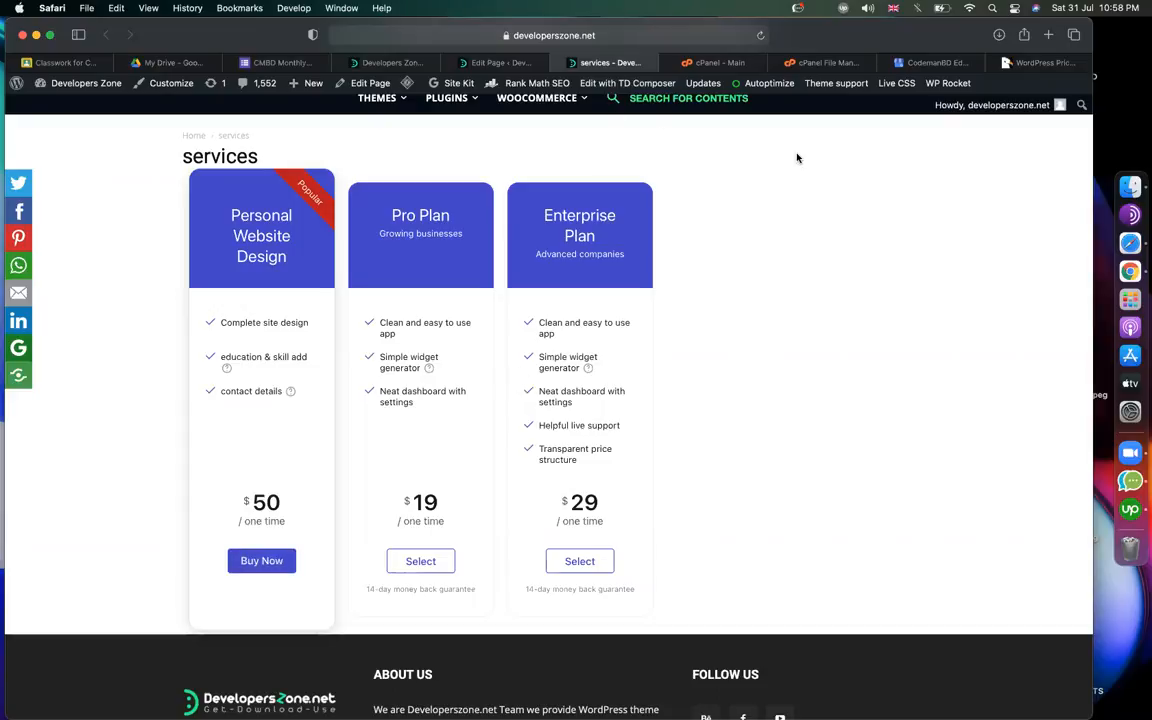
Load mega.nz in the tab that held the cPanel file manager.
{"action": "left_click", "coordinate": [814, 64]}
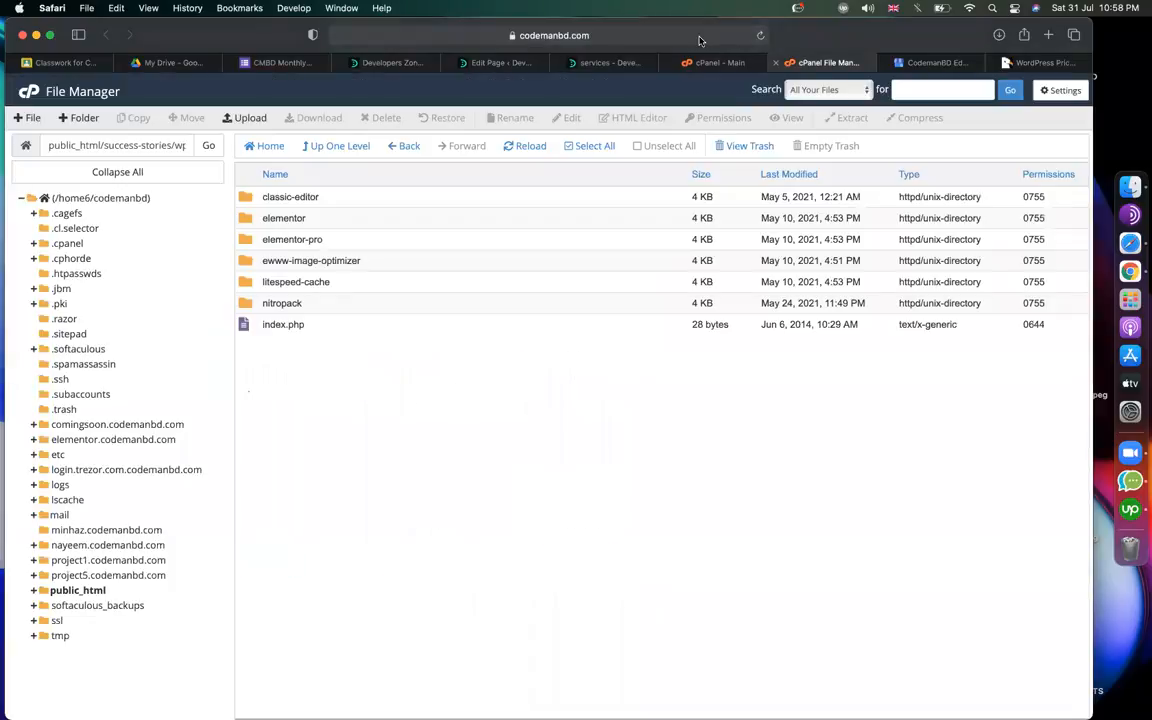
{"action": "left_click", "coordinate": [645, 33]}
{"action": "type", "text": "mega.nz"}
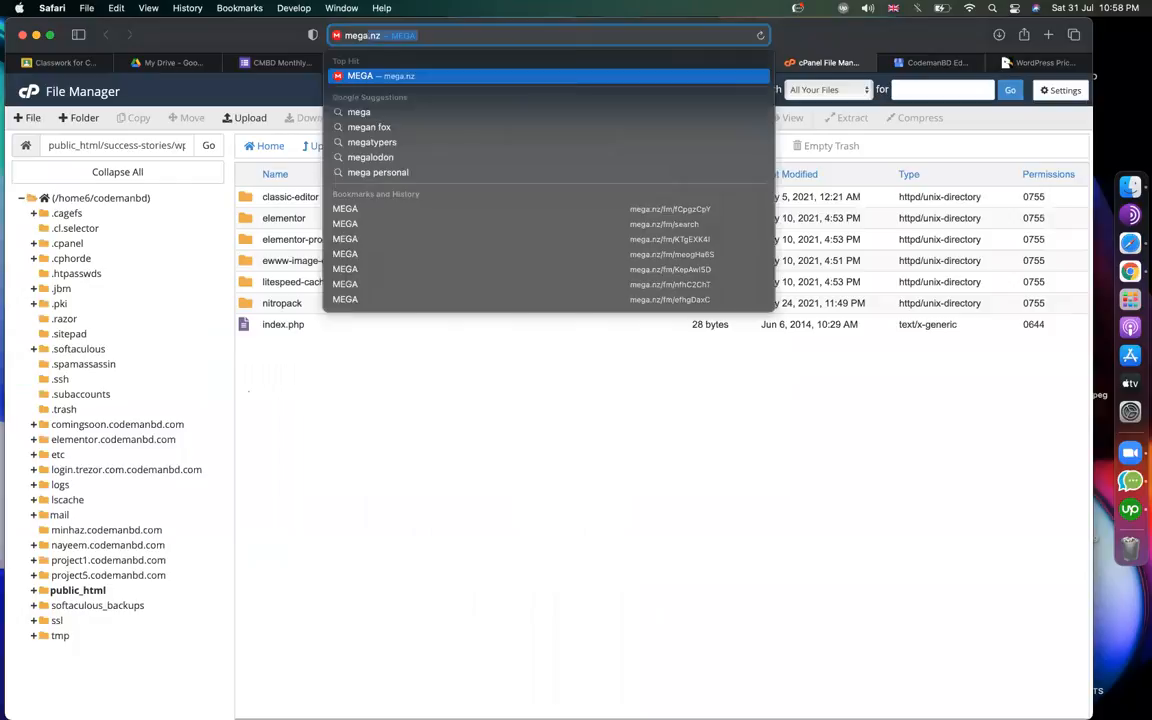
{"action": "key", "text": "Return"}
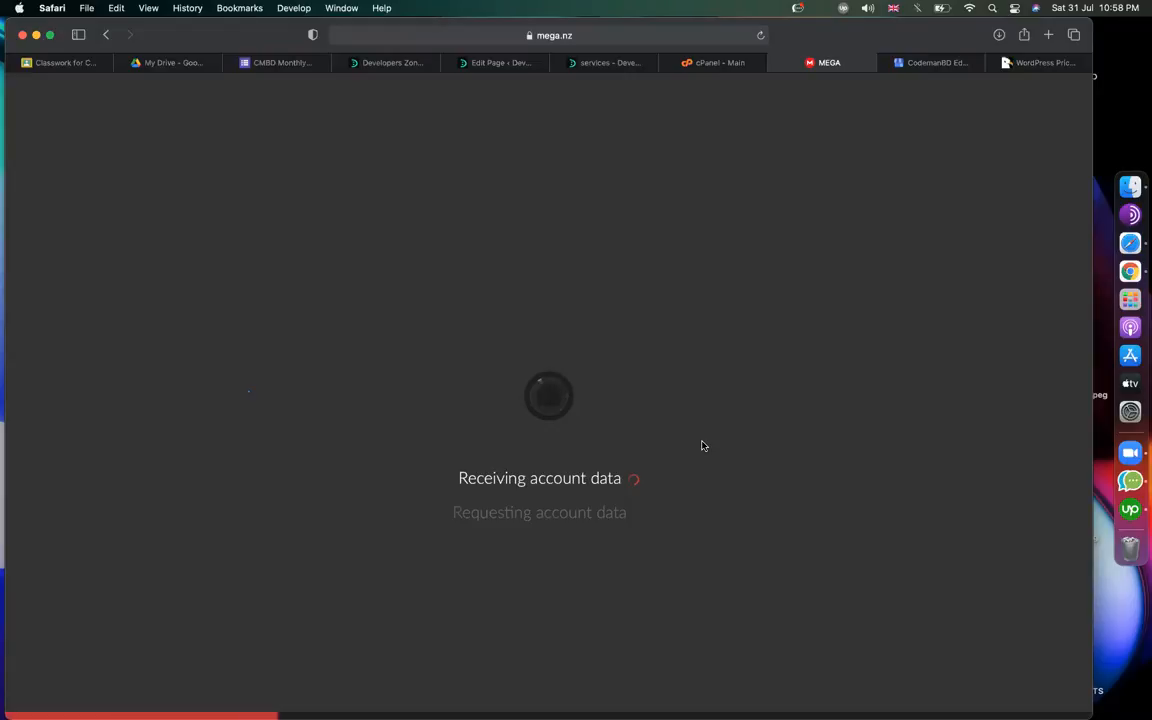
Check the plan headings on the live services pricing page and return to MEGA's Cloud Drive.
{"action": "left_click", "coordinate": [495, 63]}
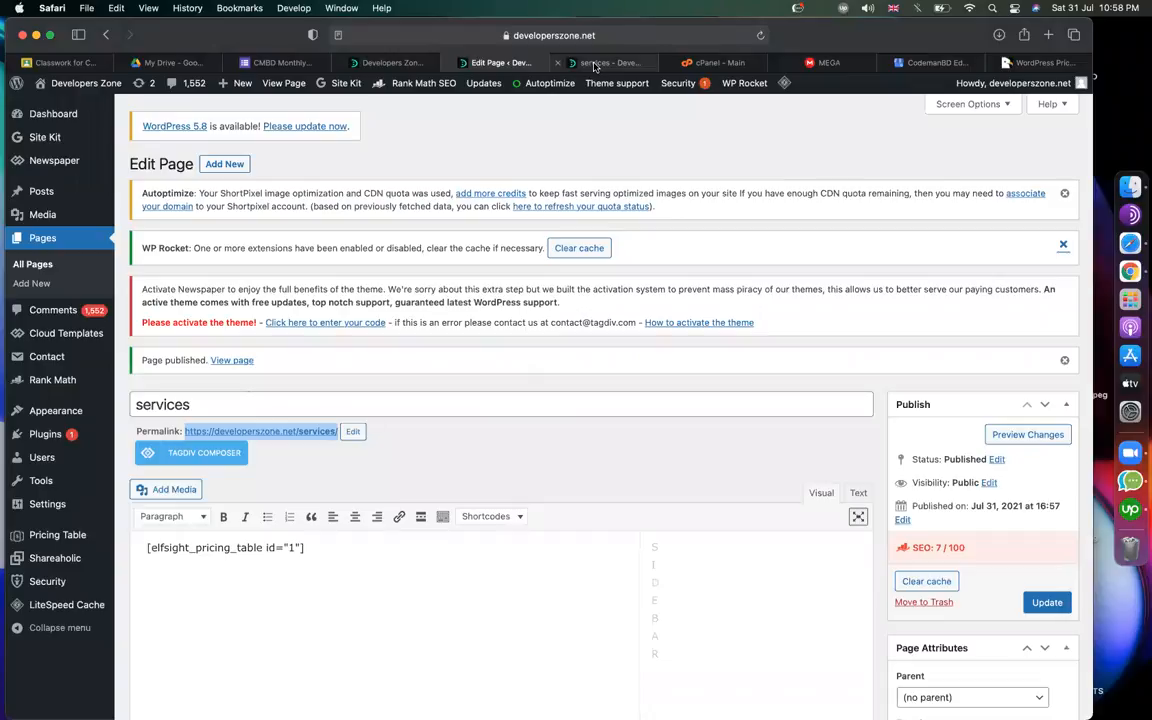
{"action": "left_click", "coordinate": [605, 62]}
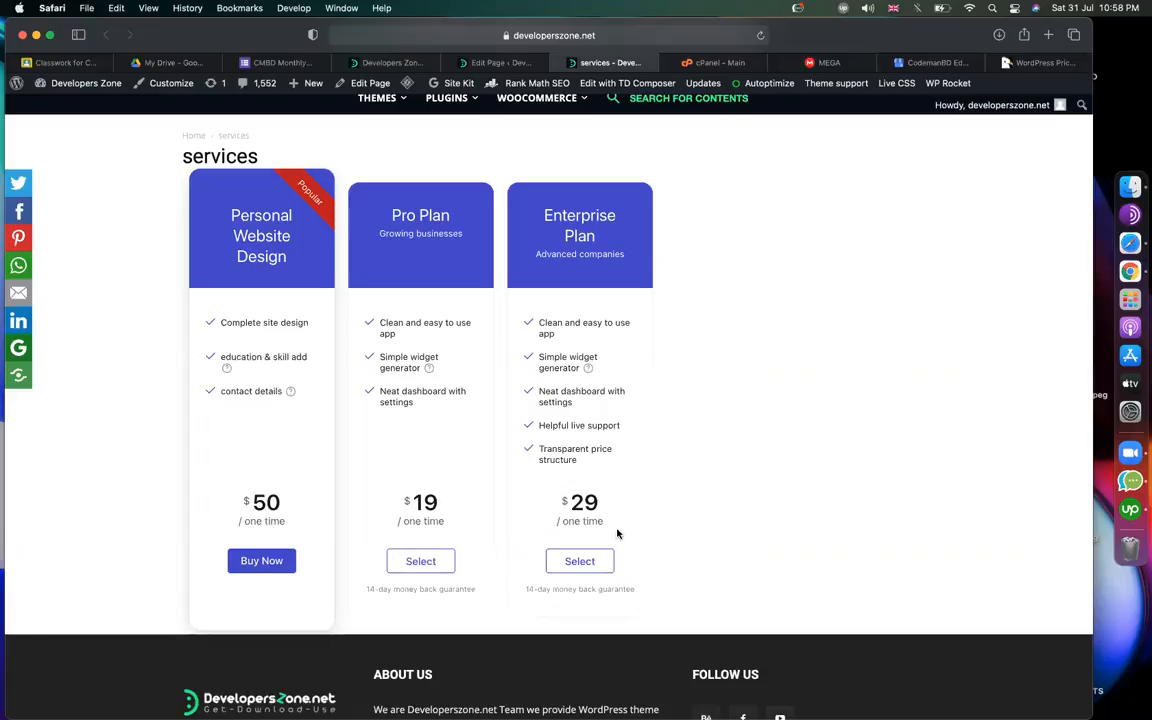
{"action": "triple_click", "coordinate": [230, 221]}
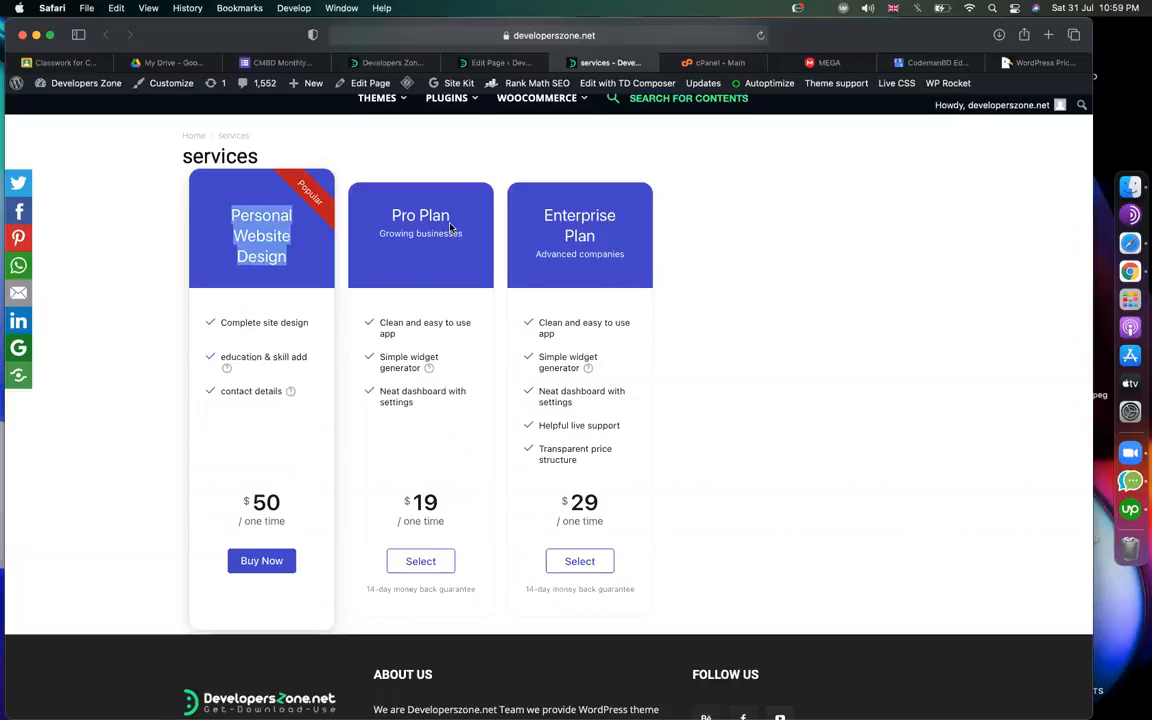
{"action": "left_click_drag", "start_coordinate": [405, 215], "coordinate": [450, 216]}
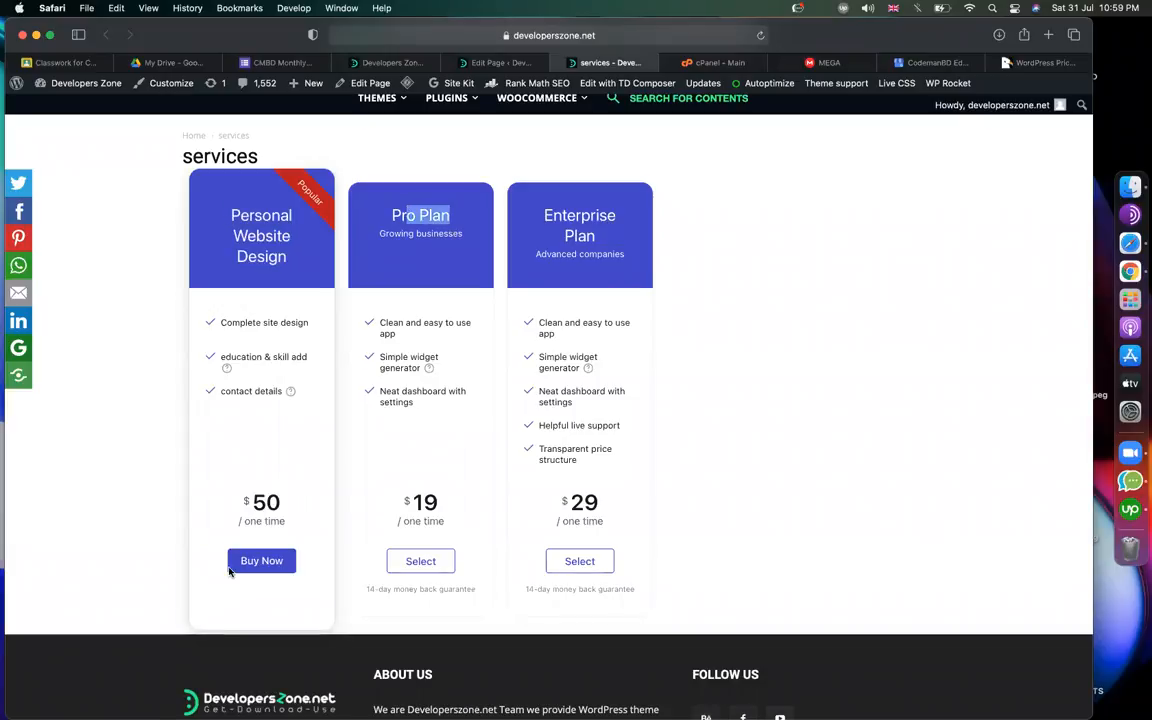
{"action": "left_click", "coordinate": [744, 449]}
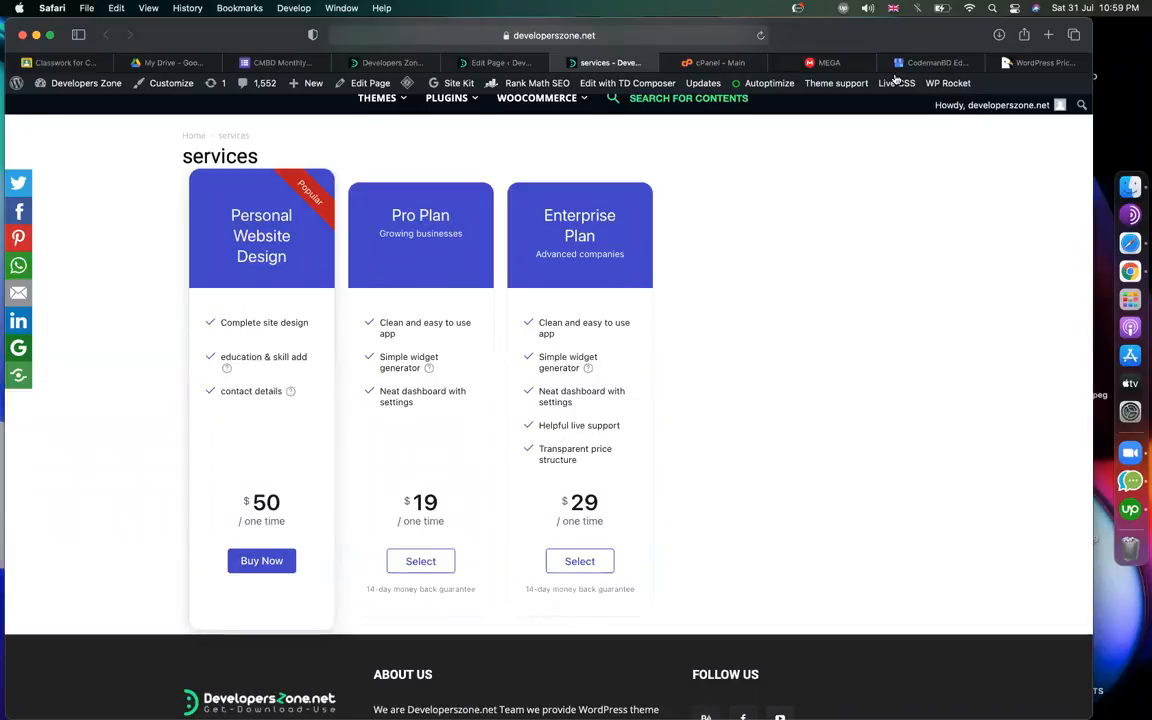
{"action": "left_click", "coordinate": [862, 63]}
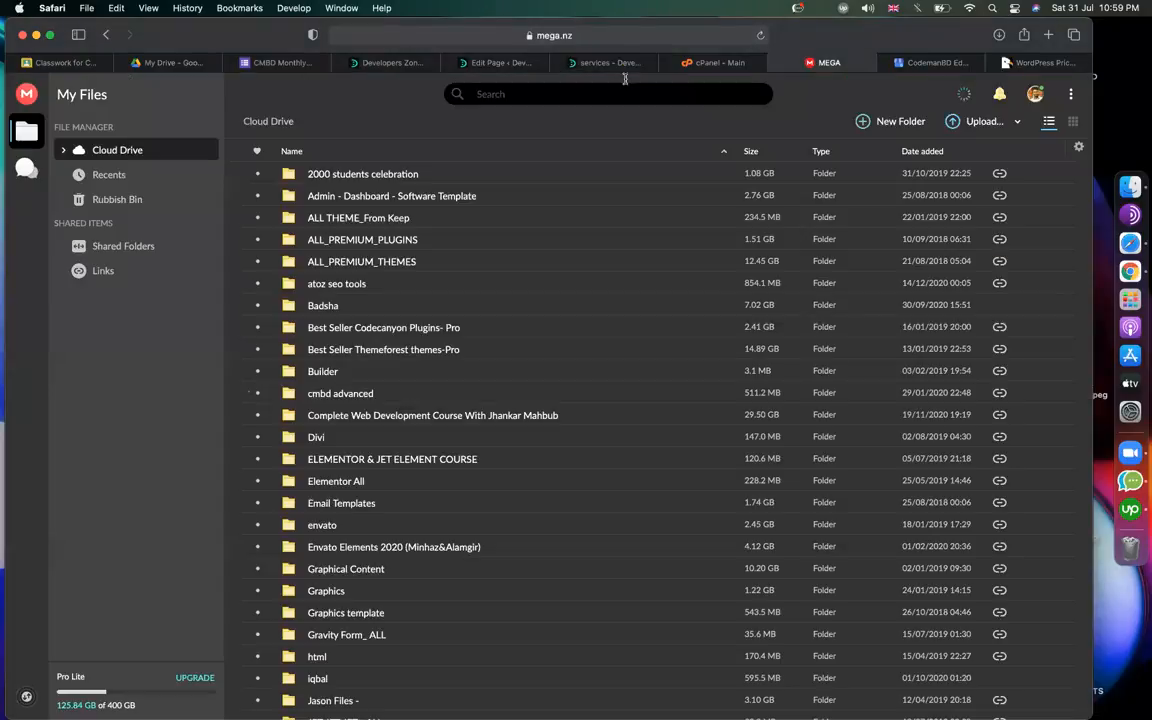
Search MEGA for 'easy paypal', copy WP Easy Paypal Payment.zip's share link, and show Classroom's create options.
{"action": "left_click", "coordinate": [592, 97]}
{"action": "type", "text": "easy paypal"}
{"action": "key", "text": "Return"}
{"action": "left_click", "coordinate": [415, 222]}
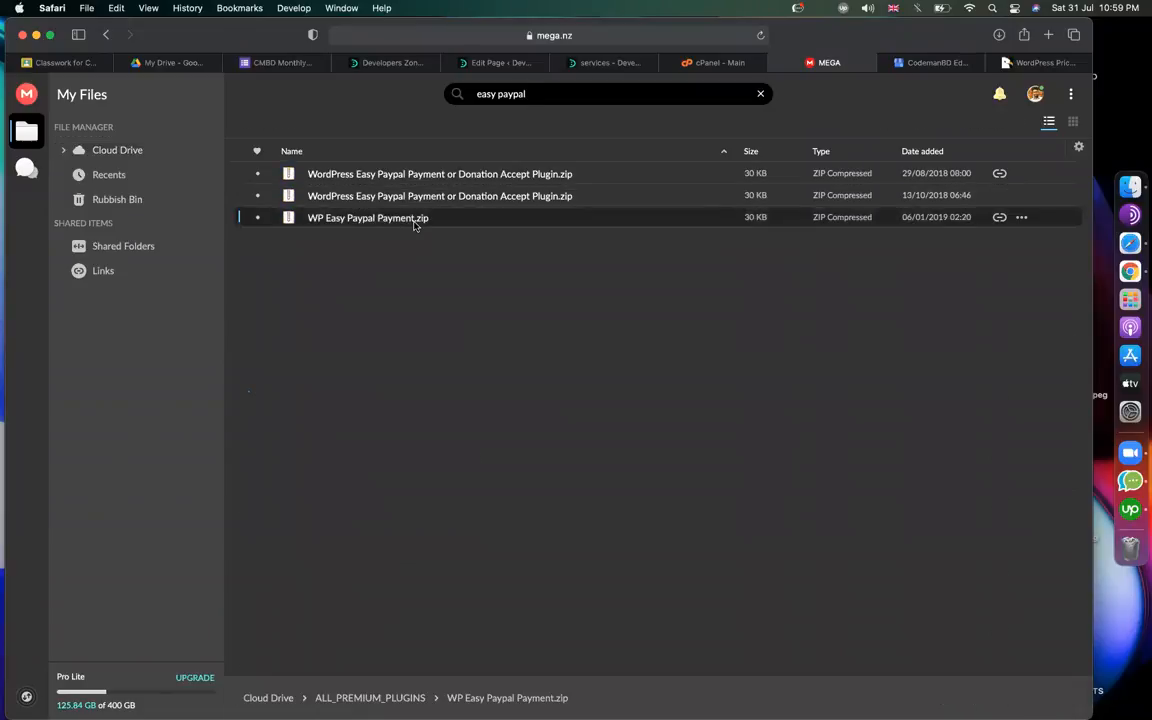
{"action": "right_click", "coordinate": [415, 225]}
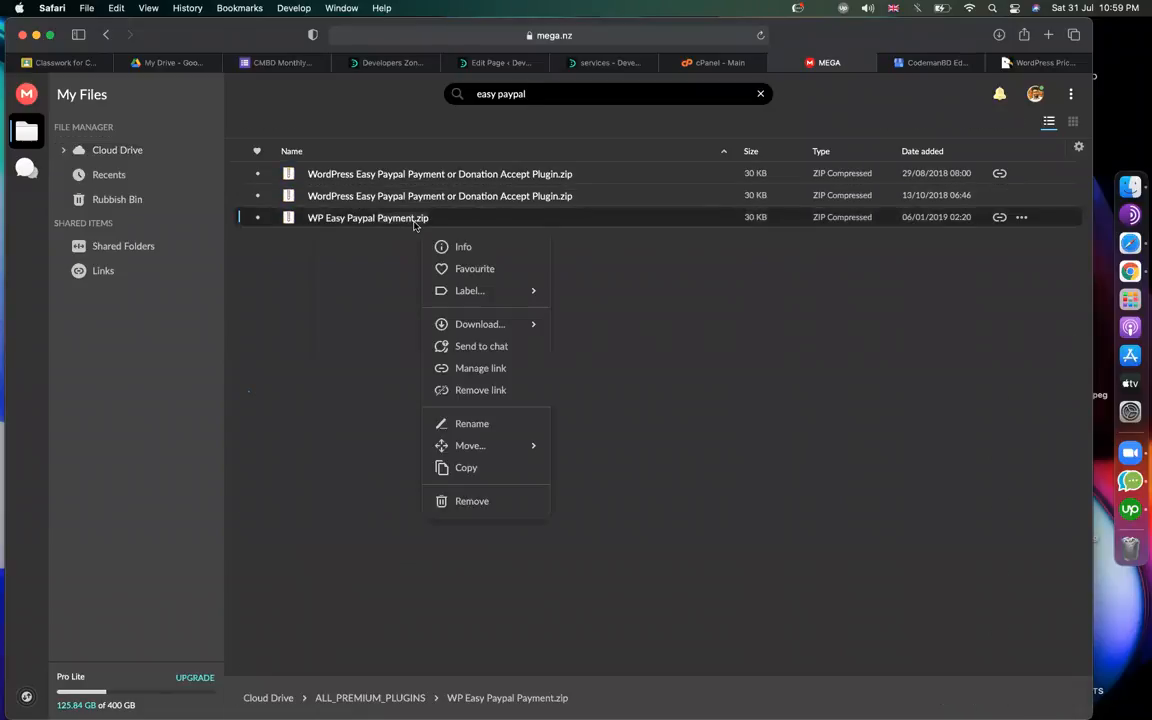
{"action": "left_click", "coordinate": [469, 369]}
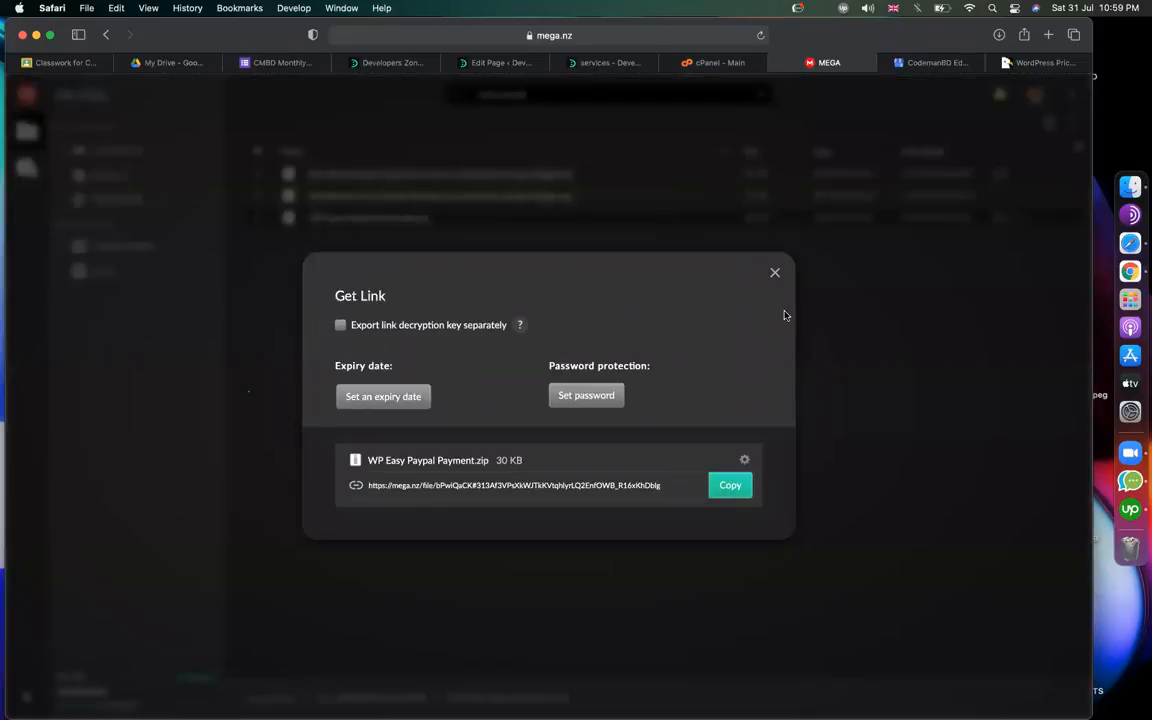
{"action": "left_click", "coordinate": [774, 273]}
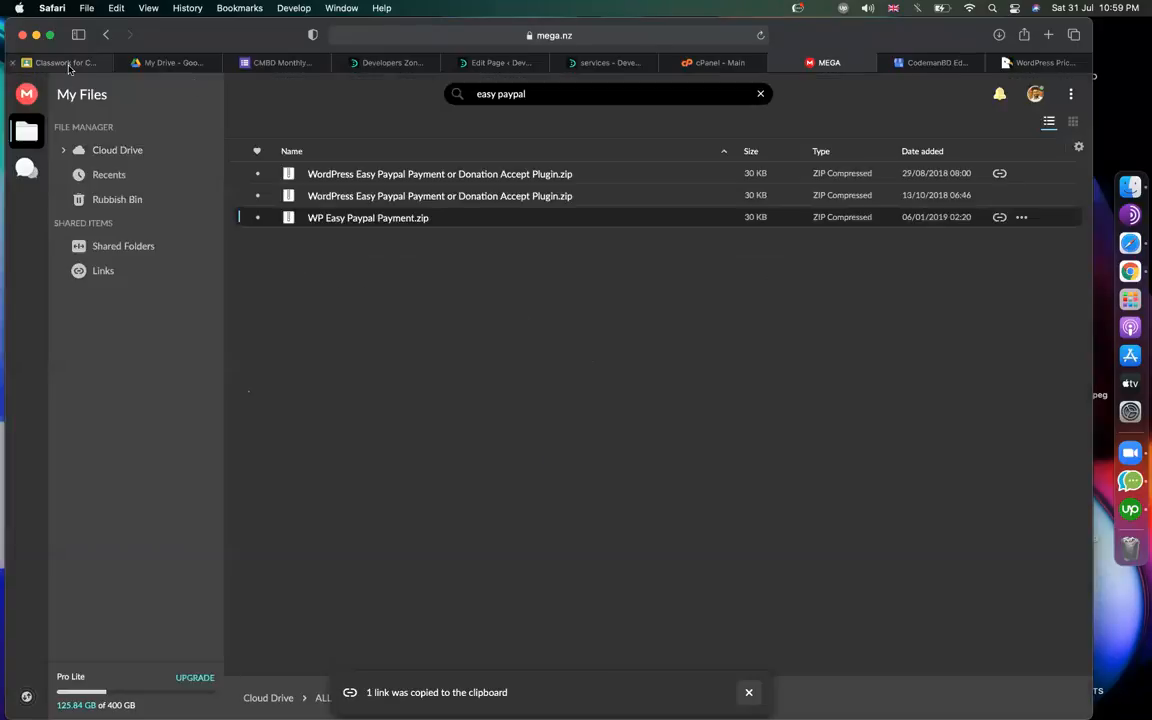
{"action": "left_click", "coordinate": [68, 66]}
{"action": "left_click", "coordinate": [340, 146]}
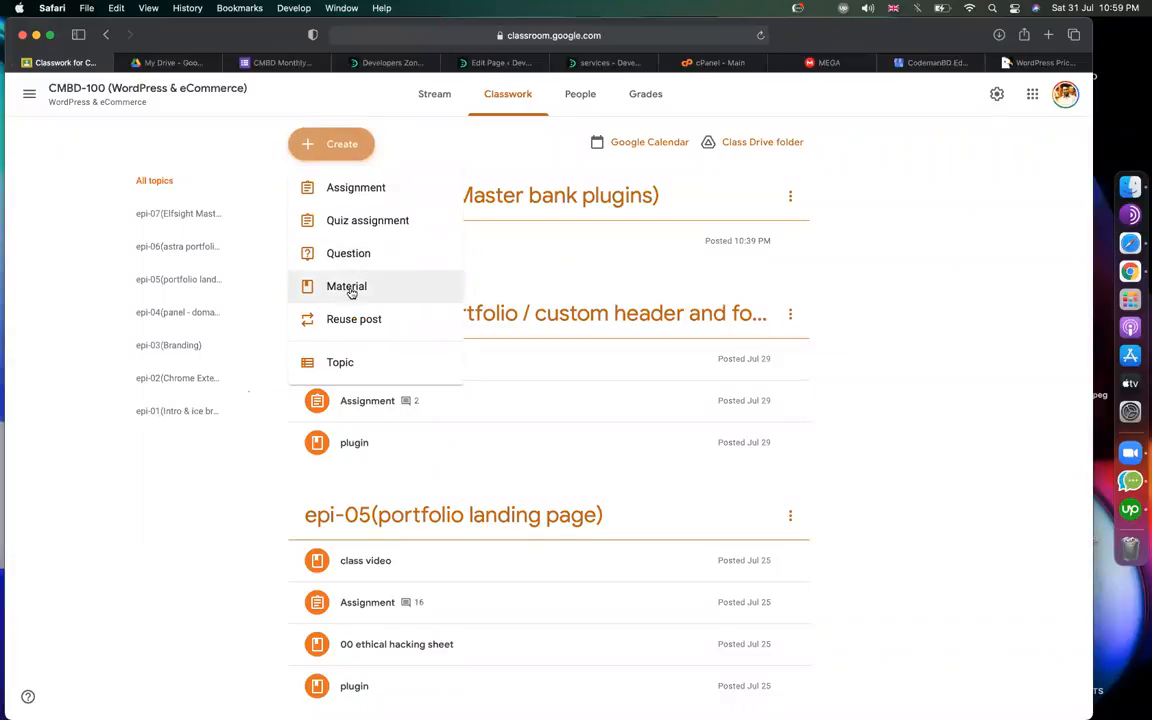
Post a Classroom material 'easy PayPal plugin' with the pasted MEGA link under topic epi-07.
{"action": "left_click", "coordinate": [351, 289]}
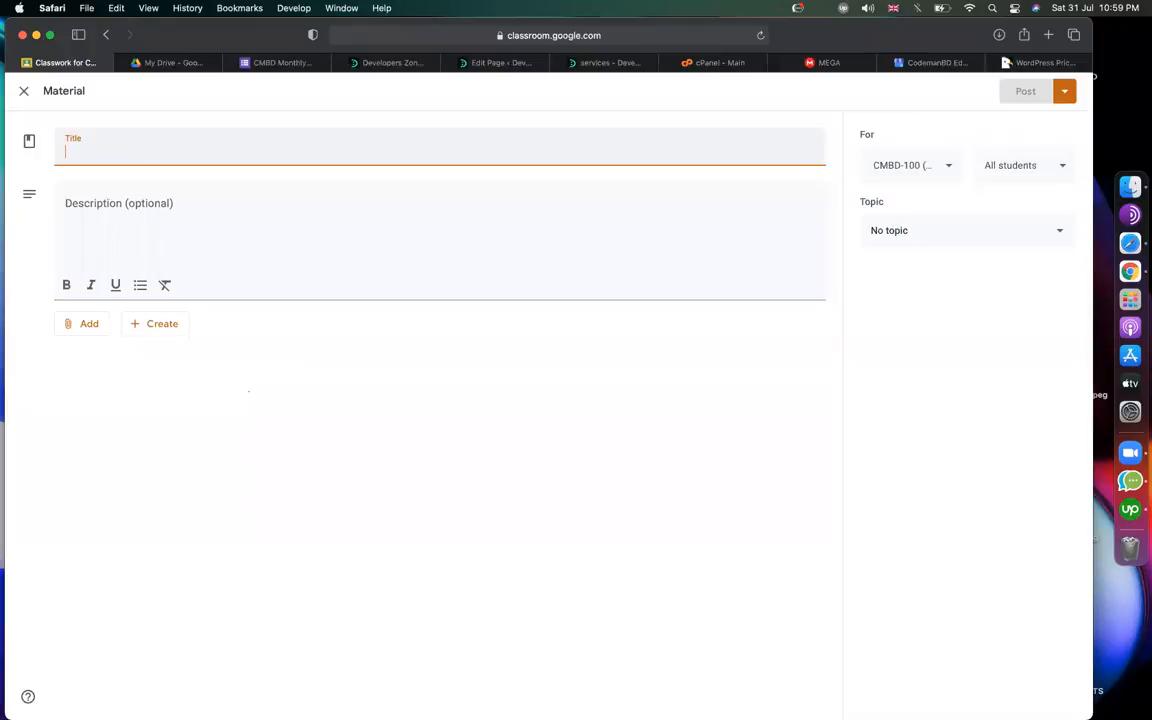
{"action": "type", "text": "easy"}
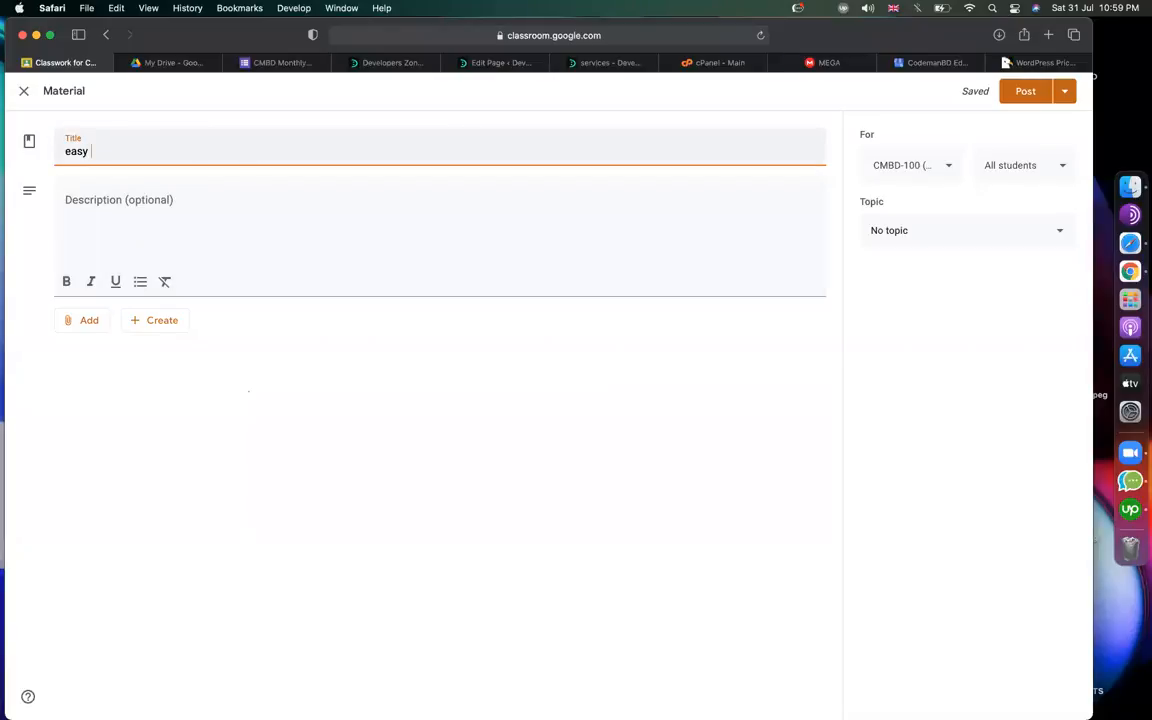
{"action": "type", "text": "PayPal plugin"}
{"action": "left_click", "coordinate": [88, 322]}
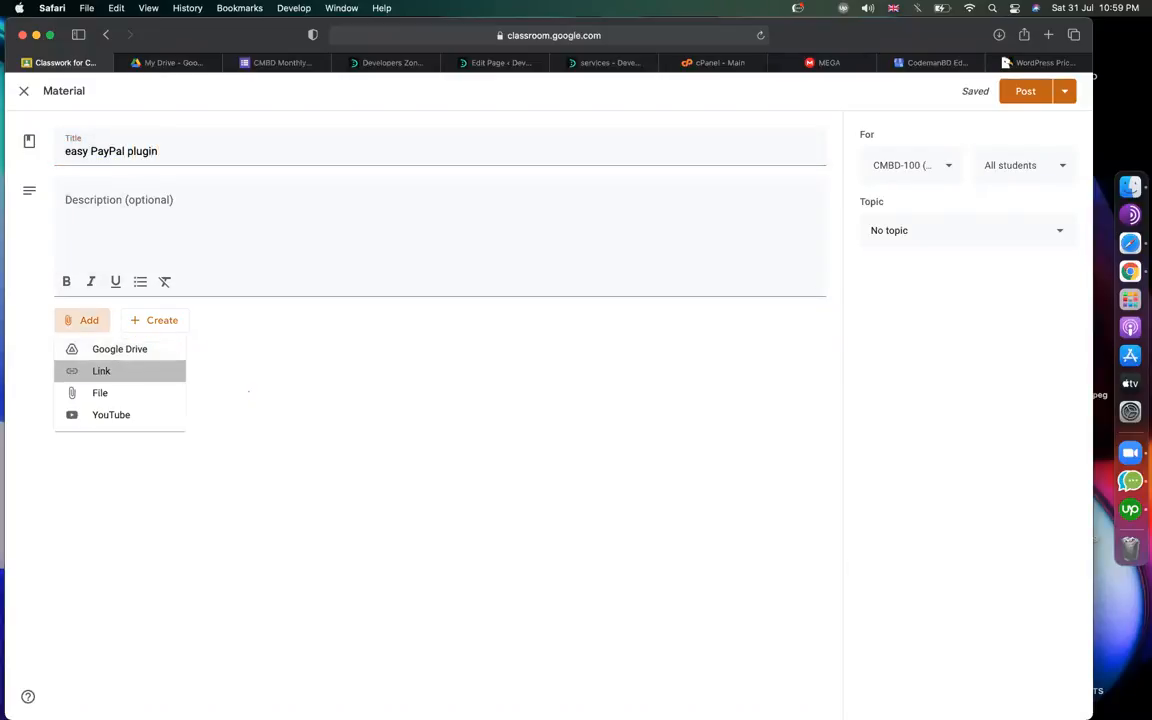
{"action": "left_click", "coordinate": [101, 371]}
{"action": "key", "text": "super+v"}
{"action": "key", "text": "Return"}
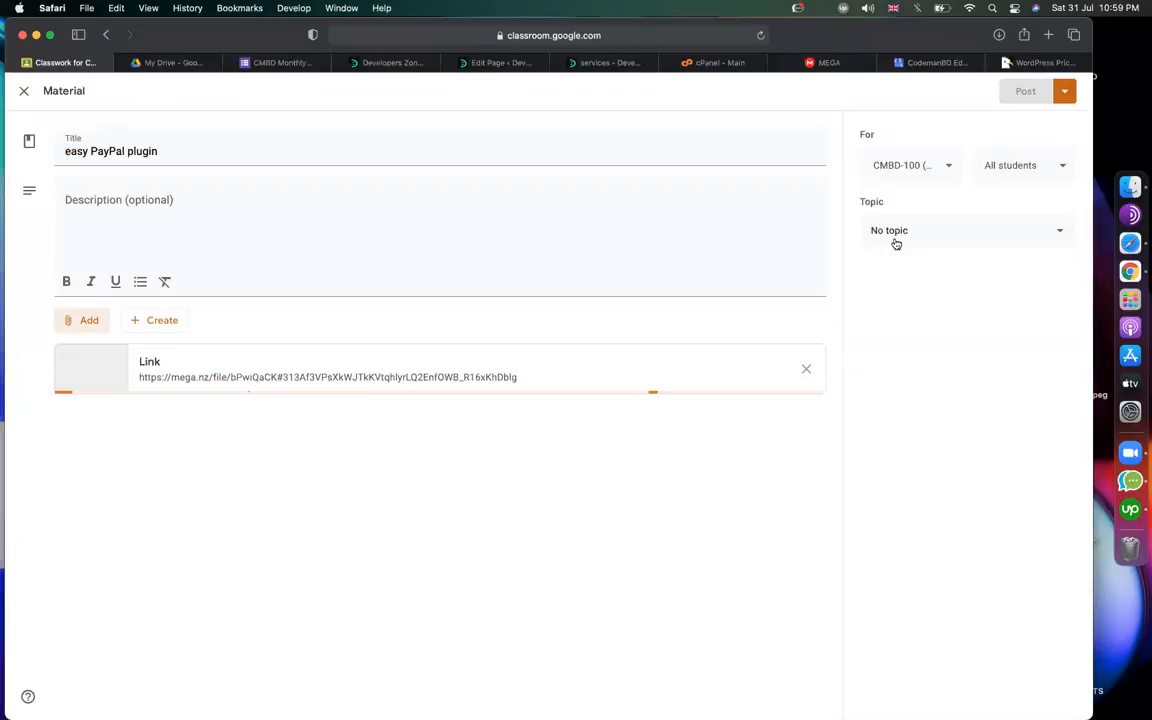
{"action": "left_click", "coordinate": [906, 232]}
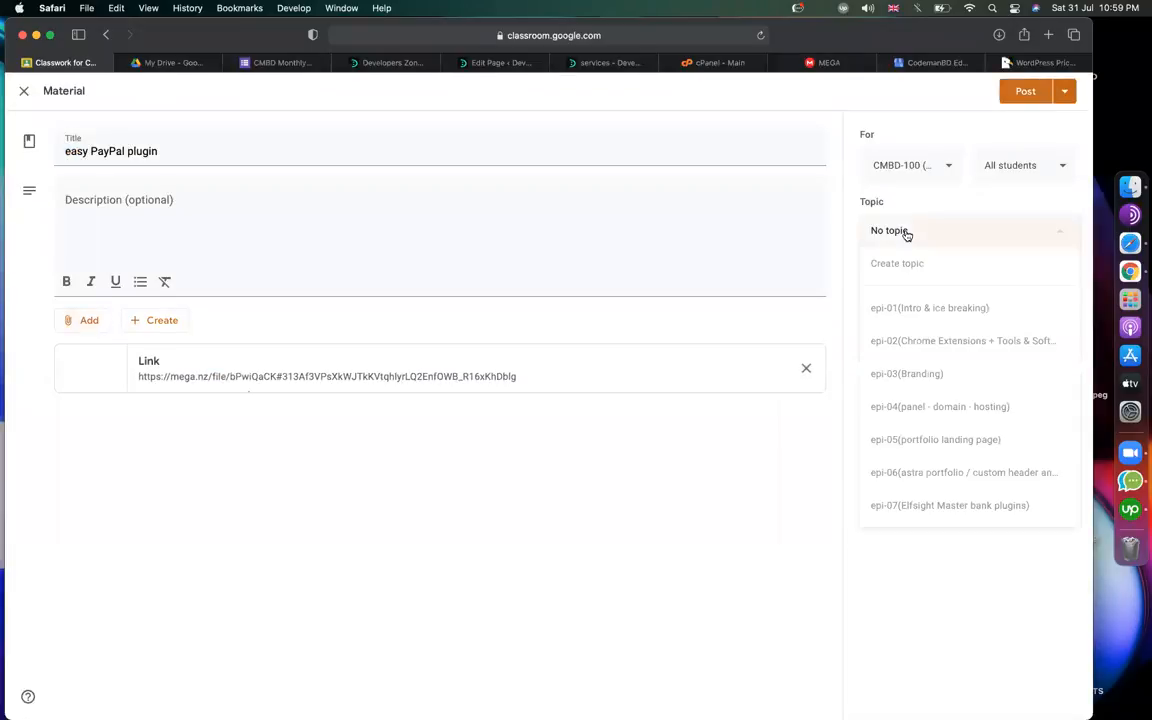
{"action": "left_click", "coordinate": [955, 505]}
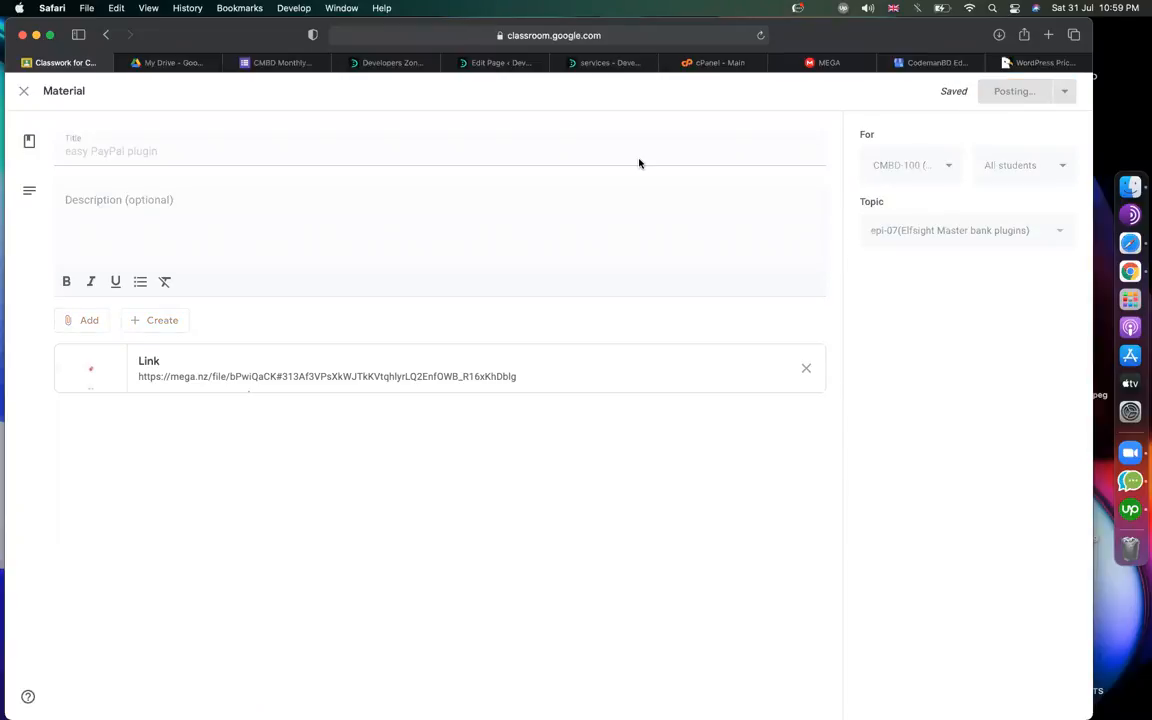
{"action": "left_click", "coordinate": [600, 63]}
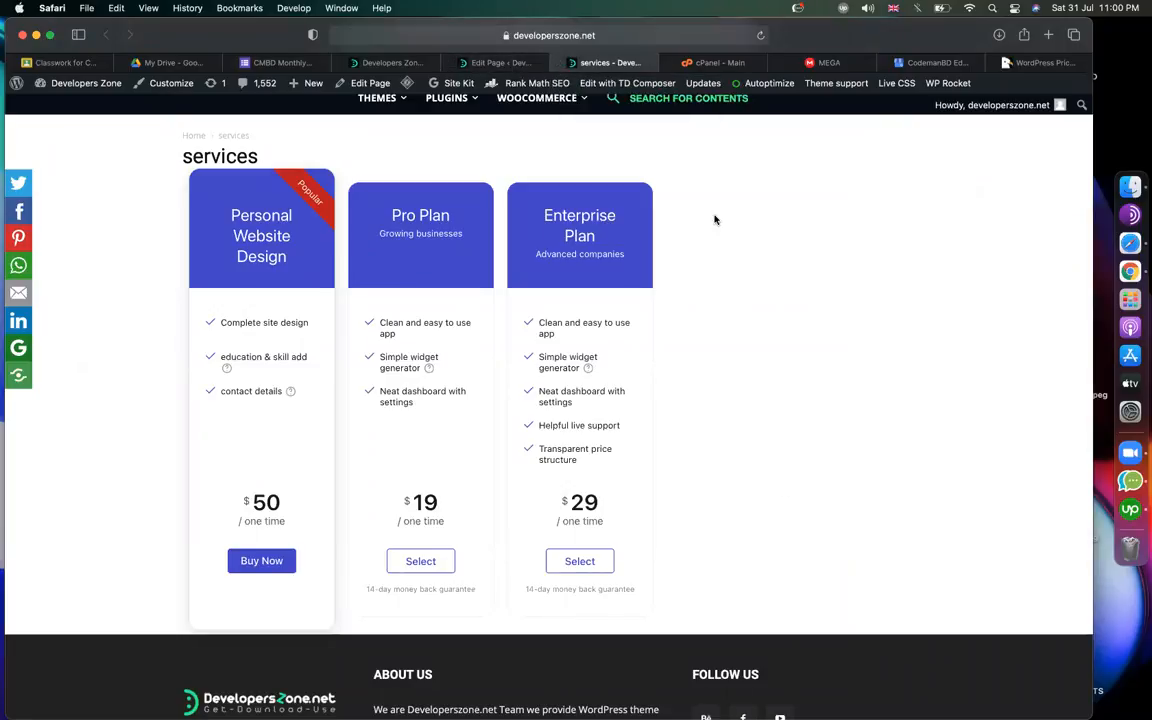
Inspect the [elfsight_pricing_table id="1"] shortcode in the services page editor, then view the Elfsight widgets list.
{"action": "left_click", "coordinate": [508, 61]}
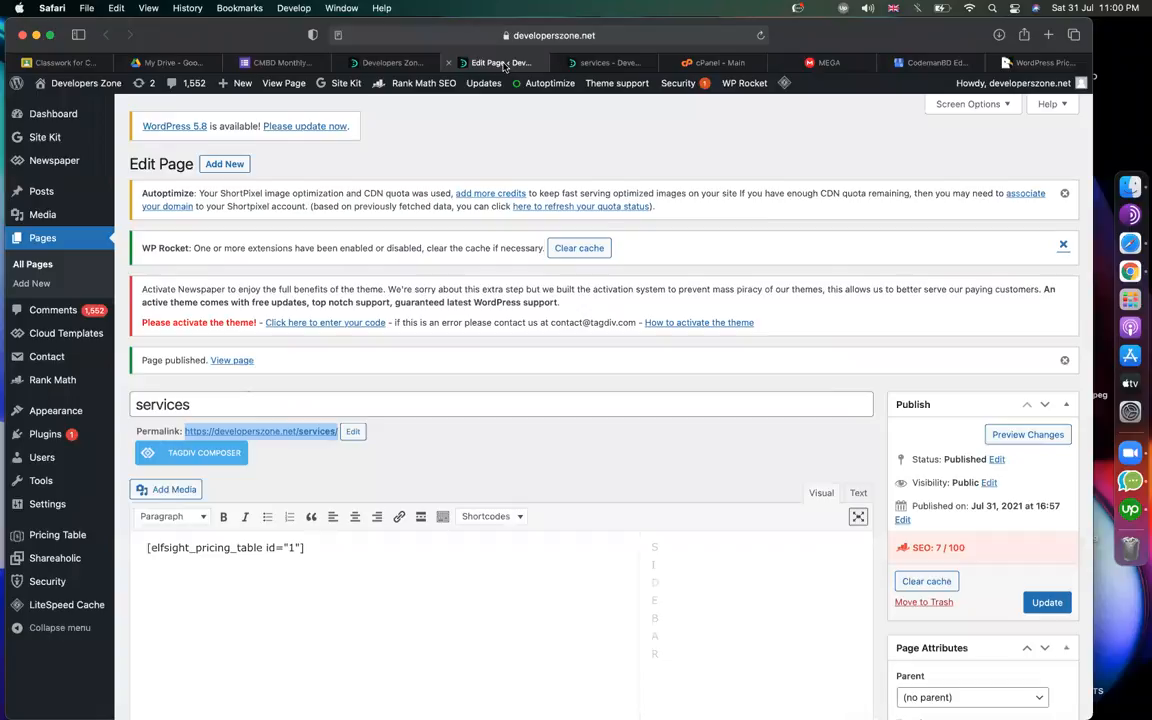
{"action": "left_click", "coordinate": [605, 64]}
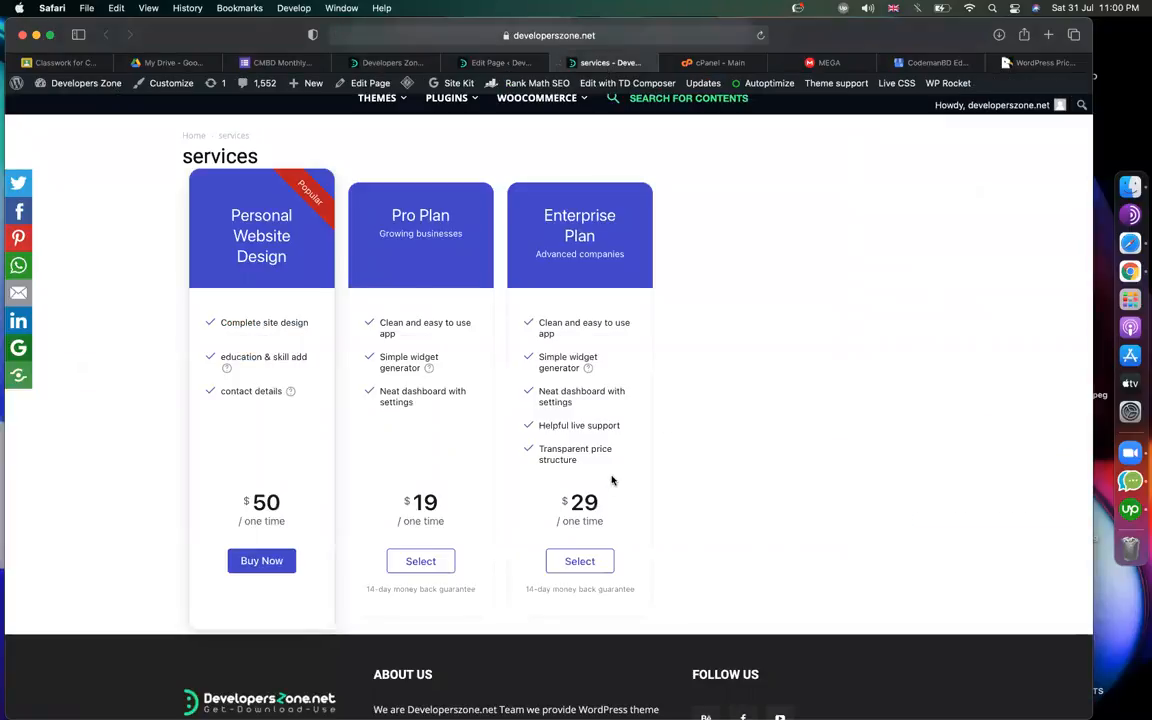
{"action": "left_click", "coordinate": [491, 64]}
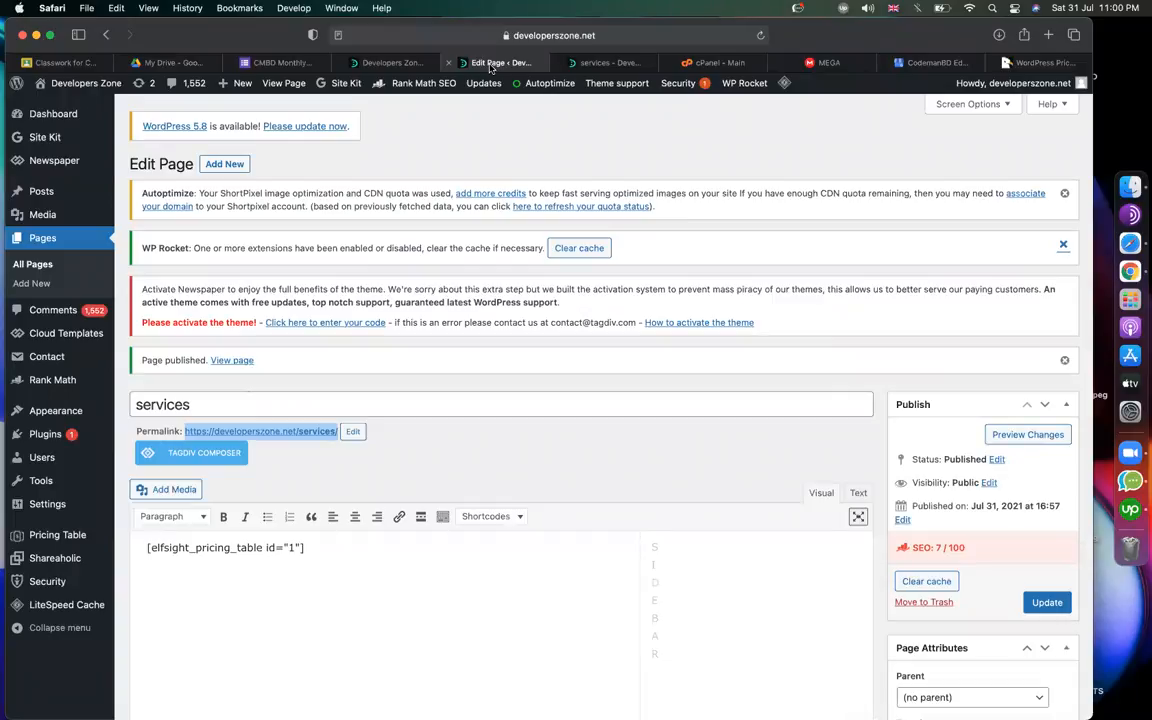
{"action": "left_click", "coordinate": [422, 454]}
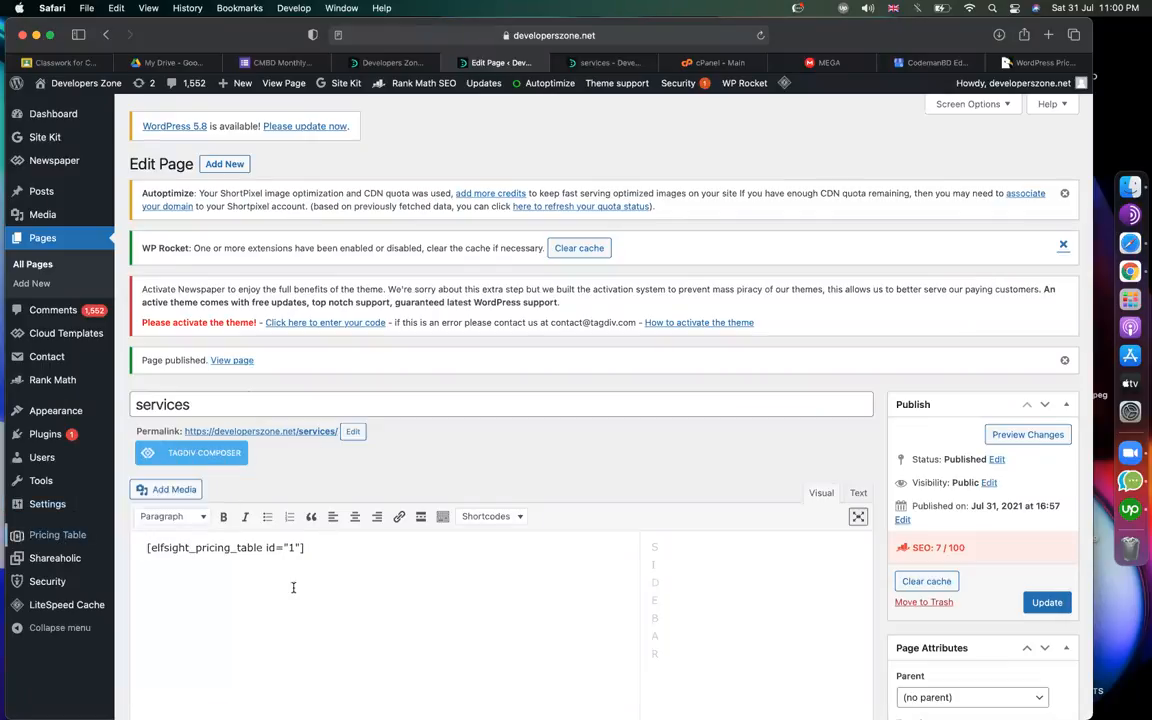
{"action": "left_click_drag", "start_coordinate": [318, 548], "coordinate": [138, 492]}
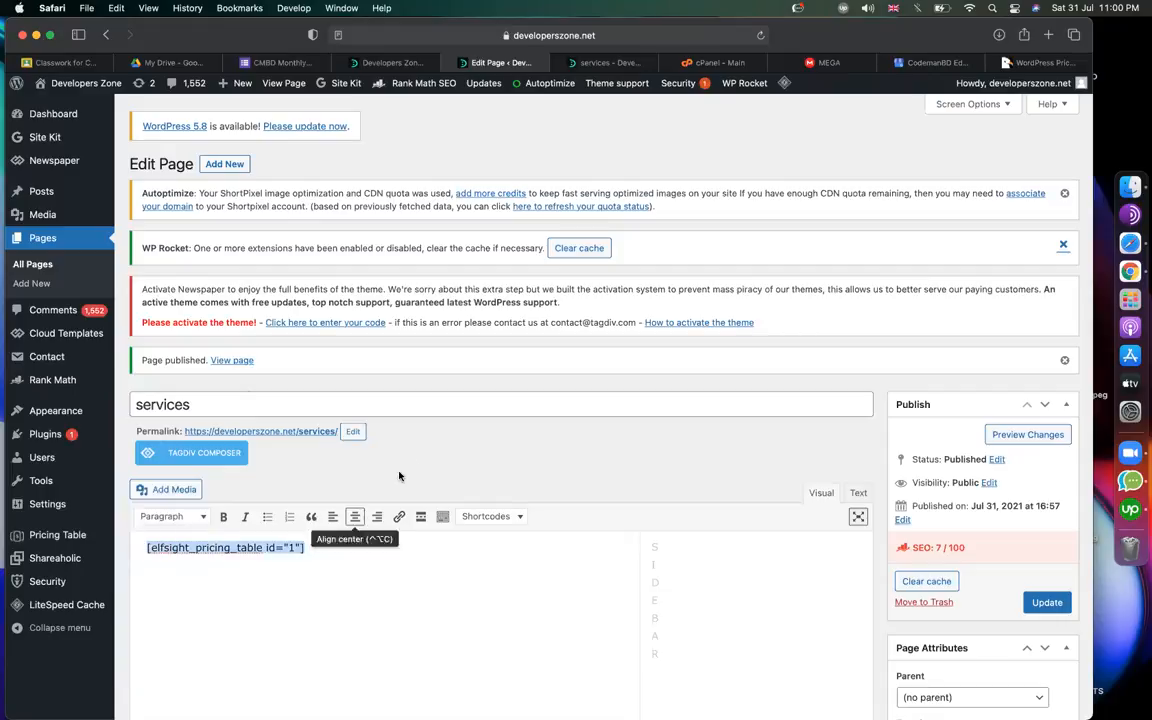
{"action": "left_click", "coordinate": [380, 578]}
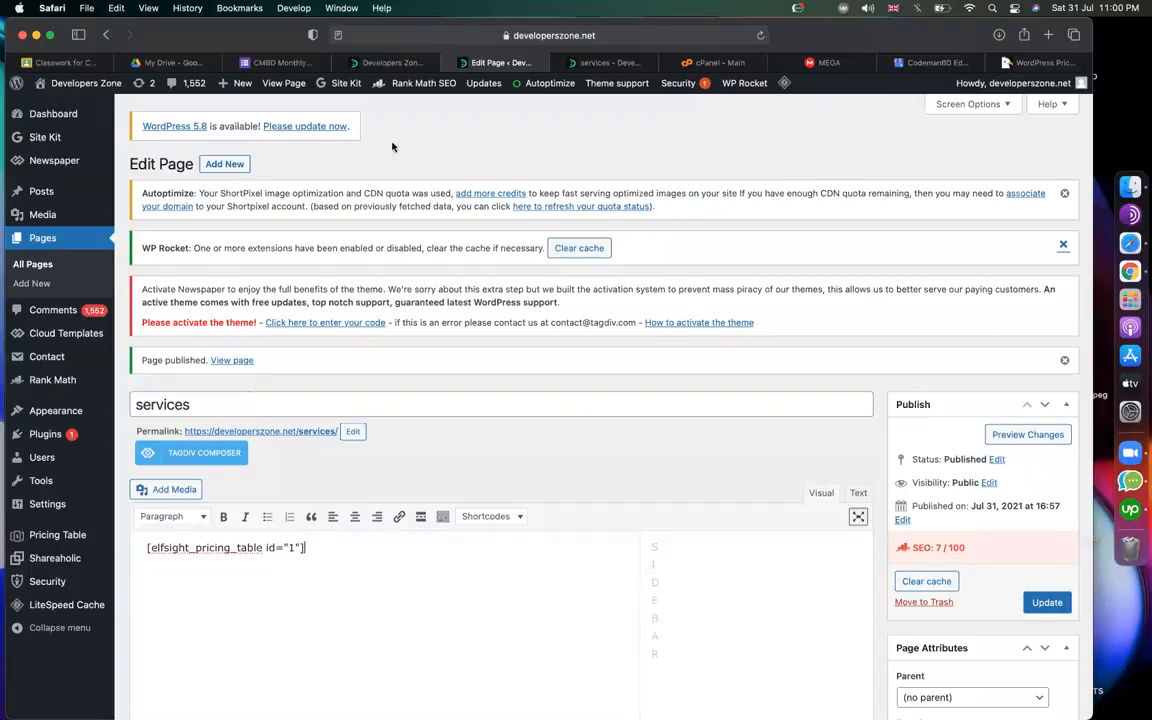
{"action": "left_click", "coordinate": [392, 63]}
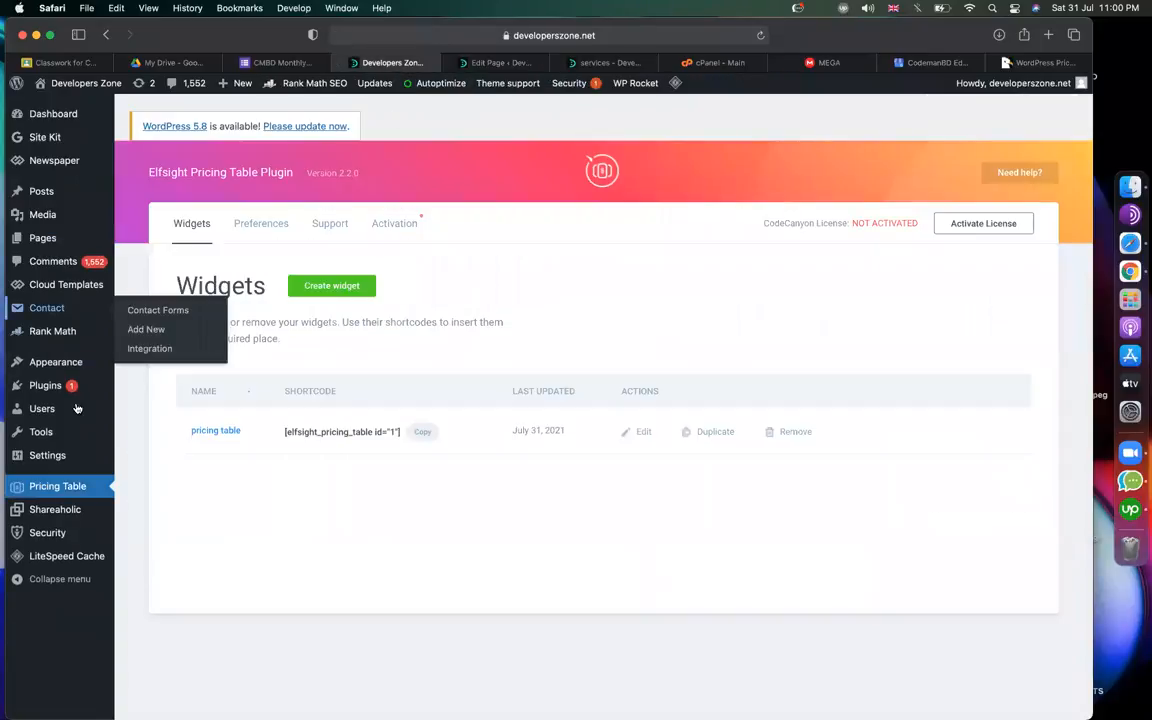
Go to the Plugins > Add New page in WordPress admin.
{"action": "mouse_move", "coordinate": [996, 74]}
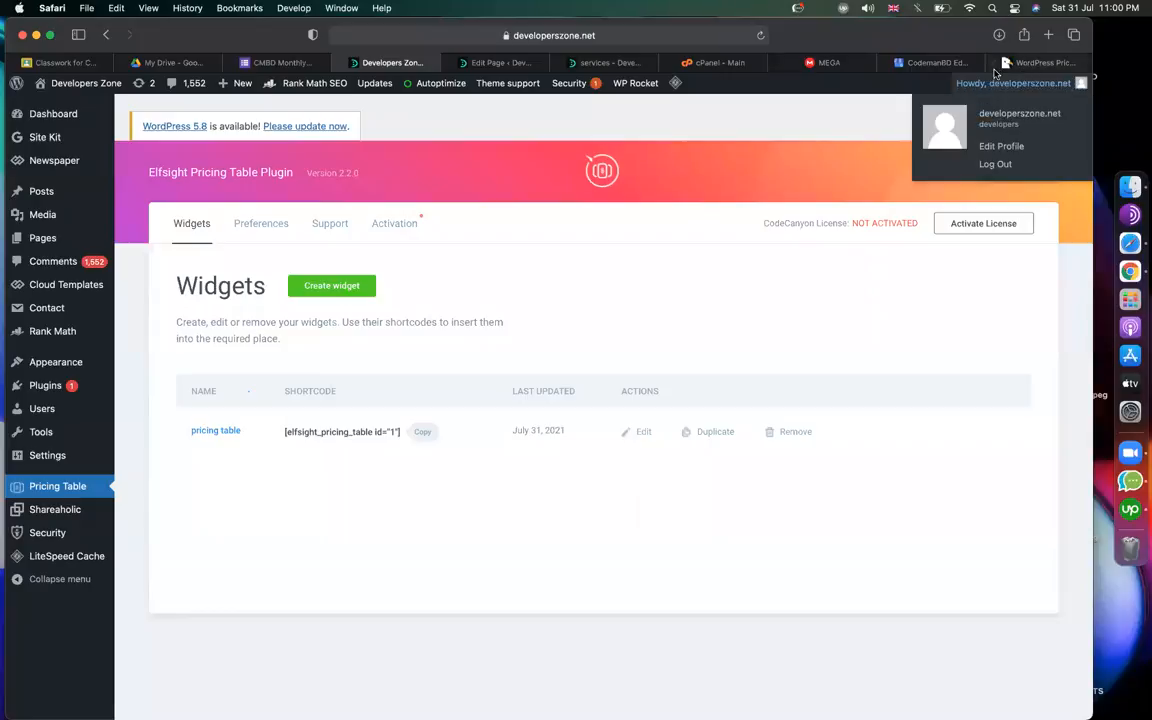
{"action": "mouse_move", "coordinate": [46, 390]}
{"action": "left_click", "coordinate": [140, 406]}
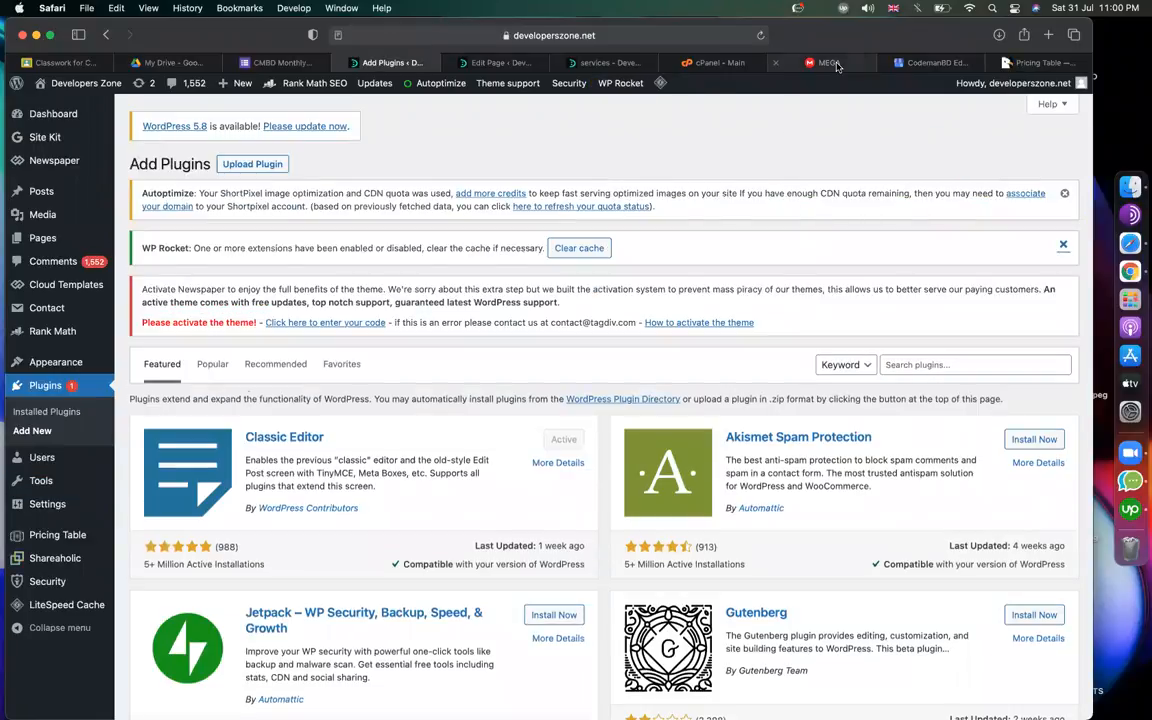
{"action": "left_click", "coordinate": [835, 64]}
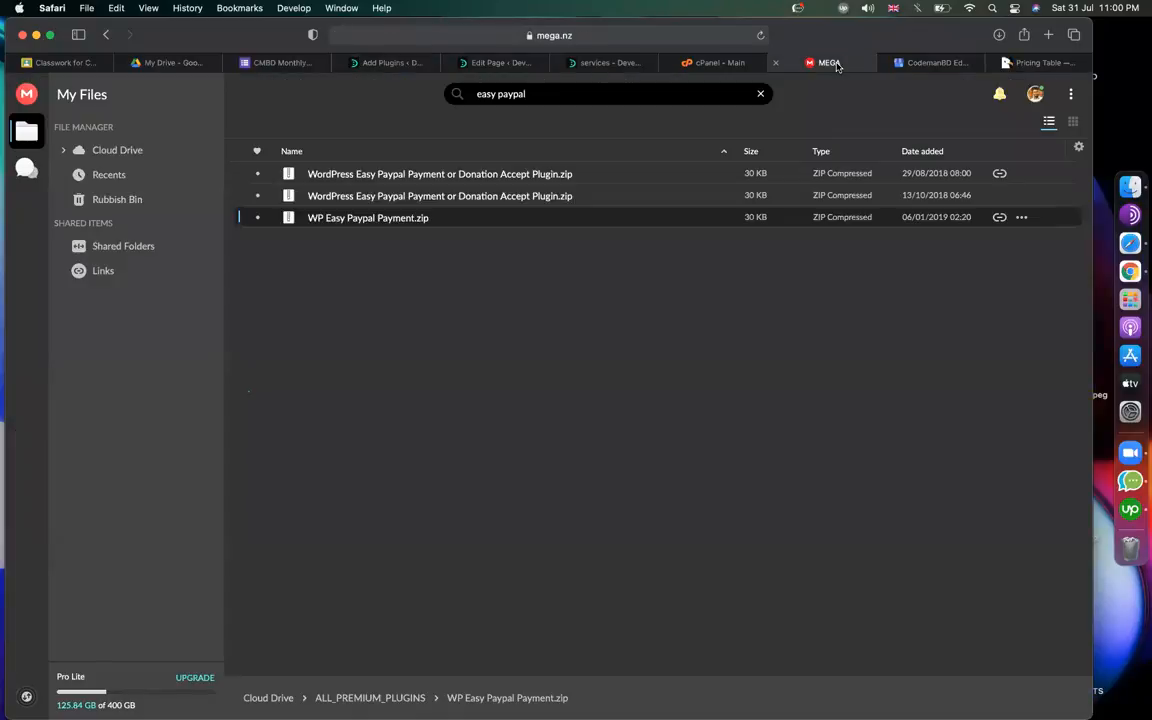
{"action": "left_click", "coordinate": [462, 67]}
{"action": "left_click", "coordinate": [419, 65]}
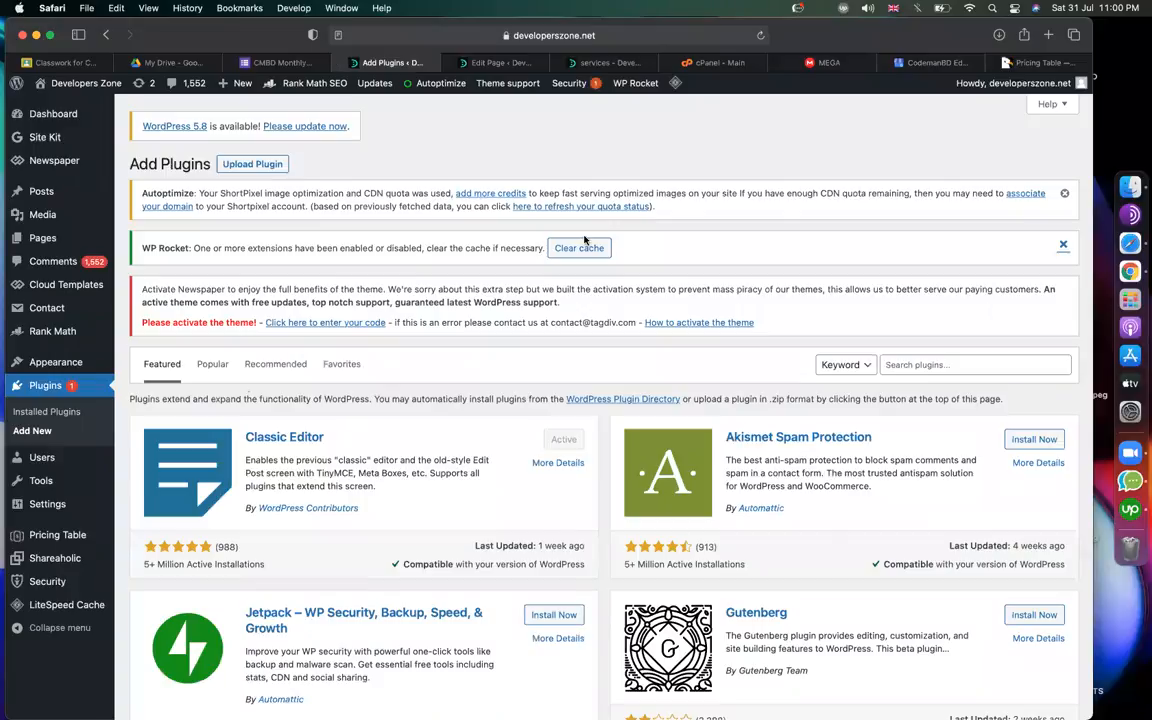
Upload WP Easy Paypal Payment.zip as a plugin, install it and activate it.
{"action": "left_click", "coordinate": [245, 164]}
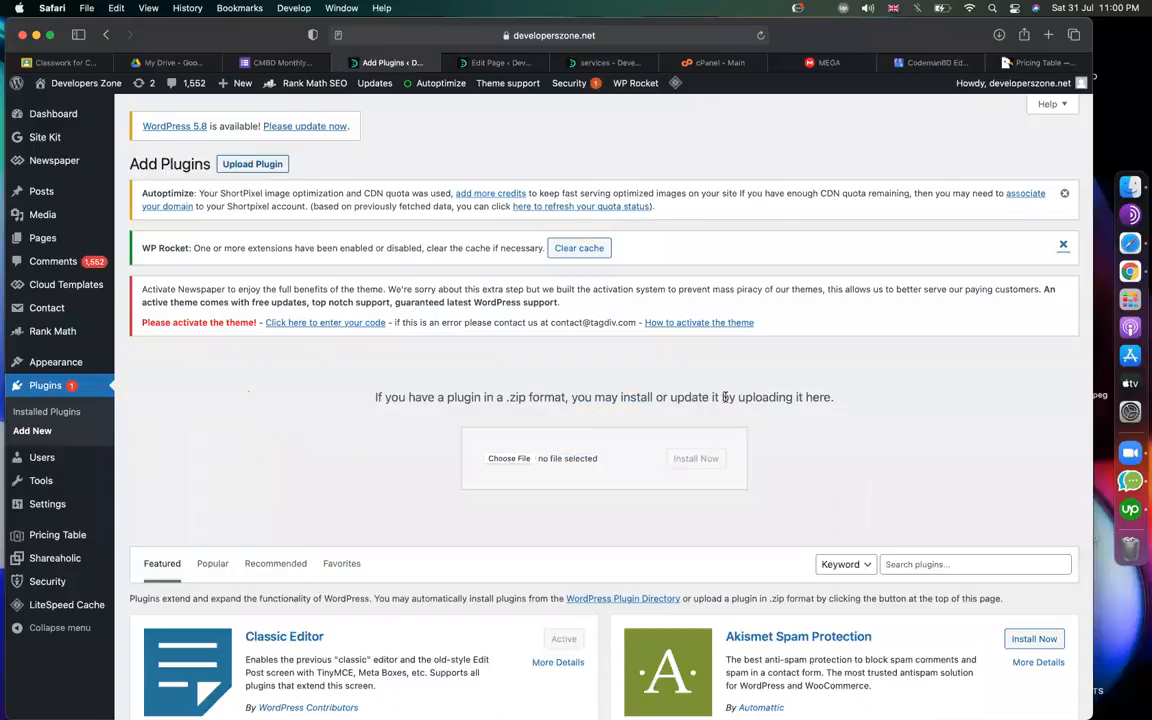
{"action": "left_click", "coordinate": [509, 458]}
{"action": "left_click", "coordinate": [339, 360]}
{"action": "type", "text": "wp"}
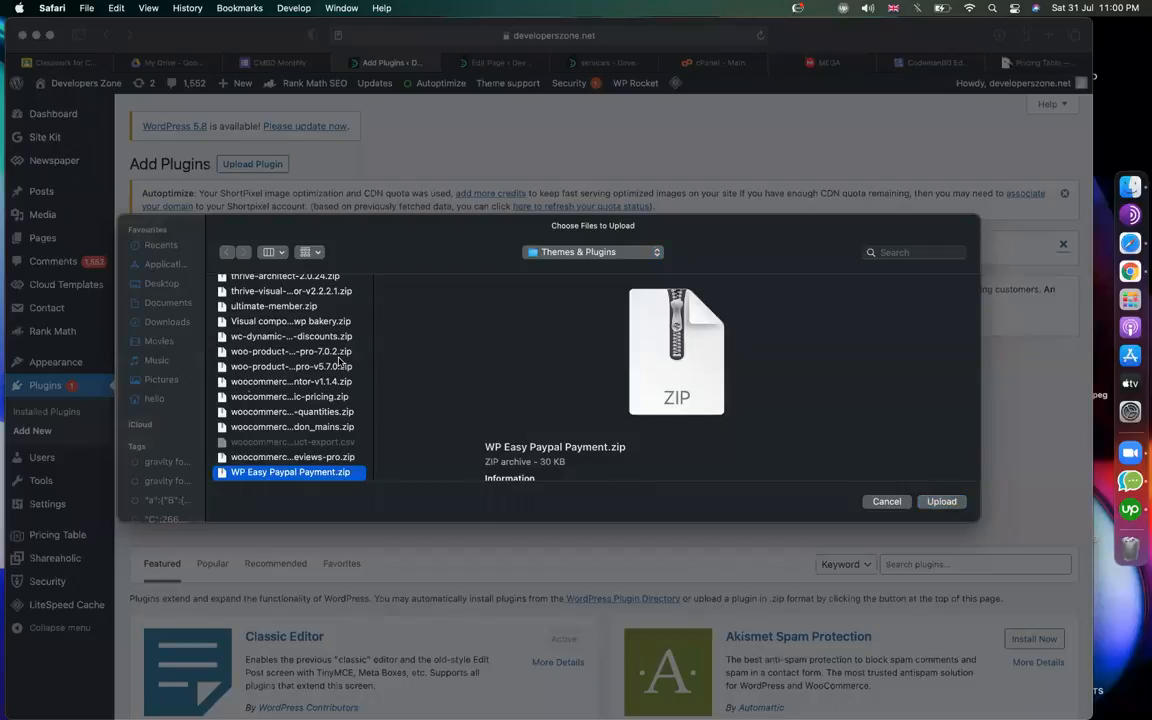
{"action": "key", "text": "Return"}
{"action": "left_click", "coordinate": [685, 459]}
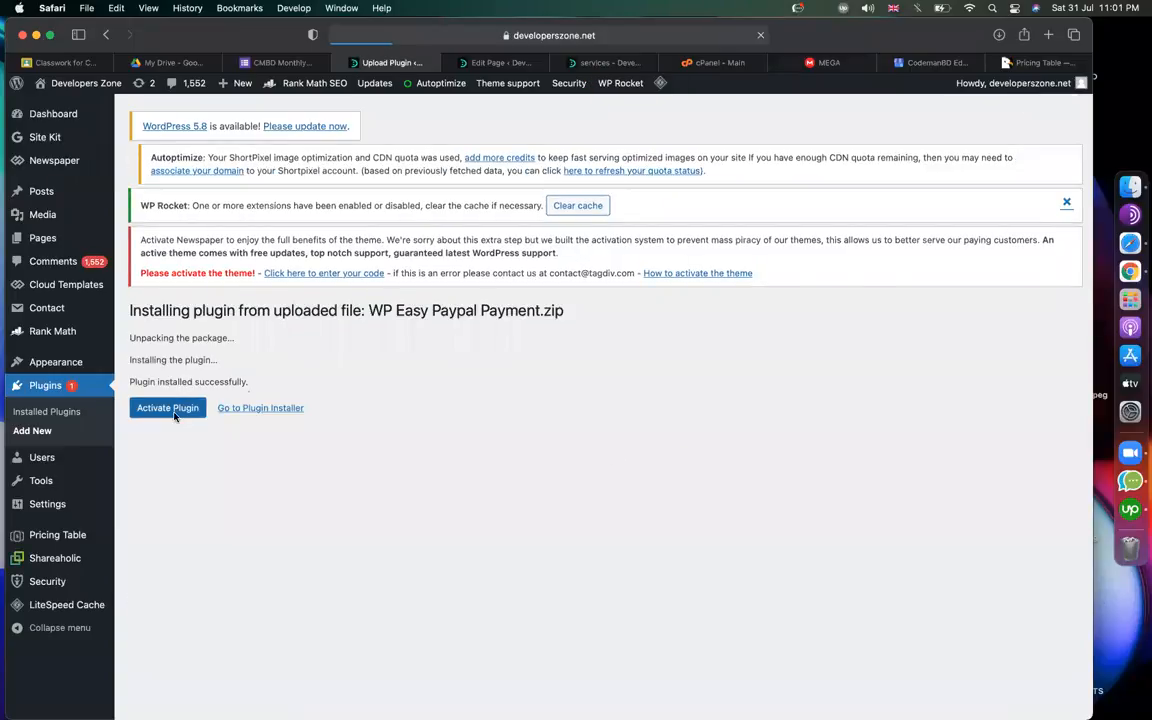
{"action": "left_click", "coordinate": [175, 415]}
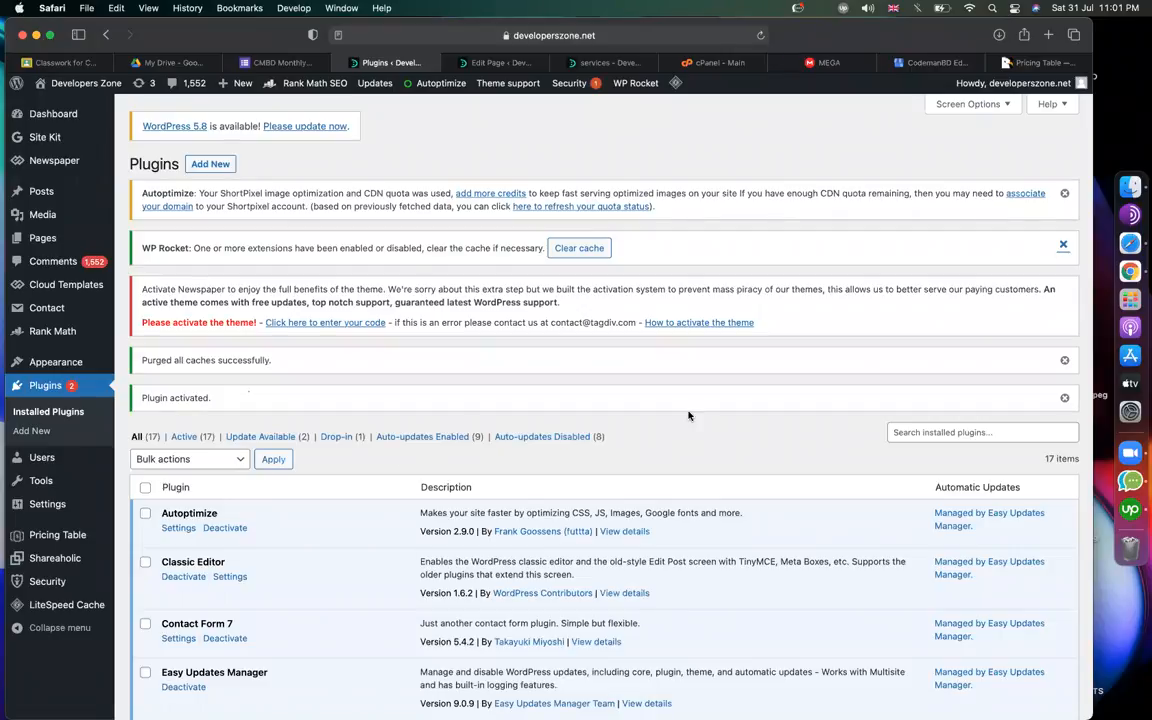
Dismiss the WP Rocket, caches purged, plugin activated and Autoptimize notices.
{"action": "left_click", "coordinate": [1062, 245]}
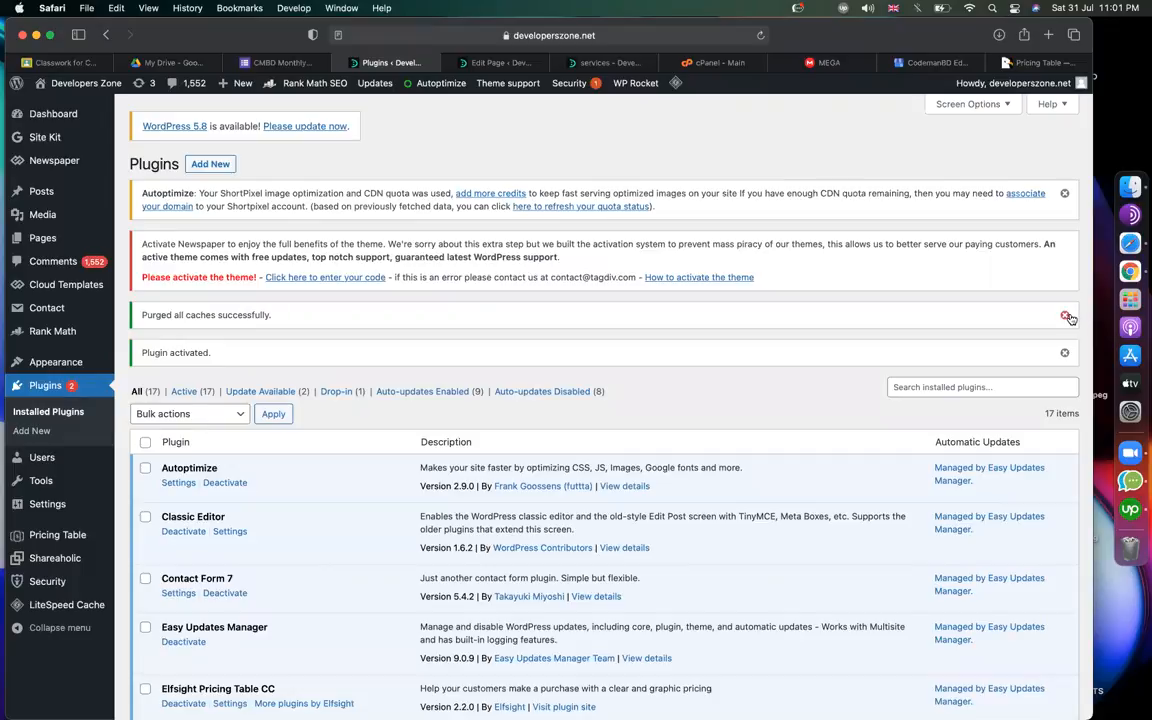
{"action": "left_click", "coordinate": [1065, 315]}
{"action": "left_click", "coordinate": [1065, 315]}
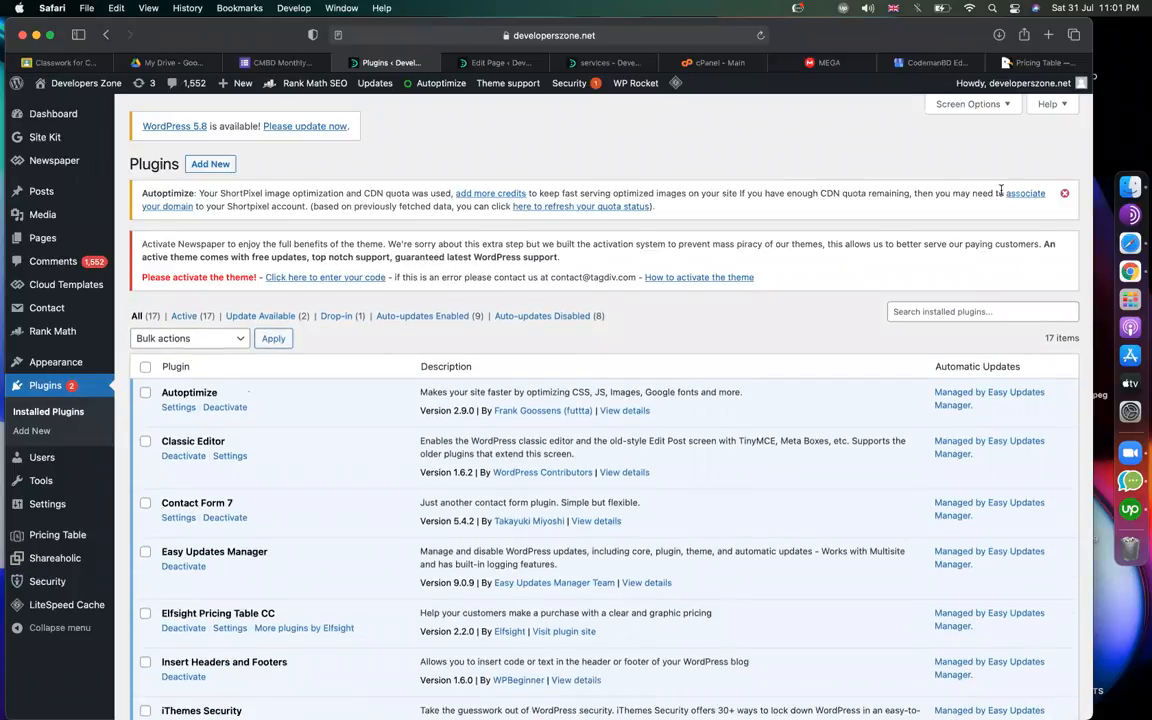
{"action": "left_click", "coordinate": [1064, 193]}
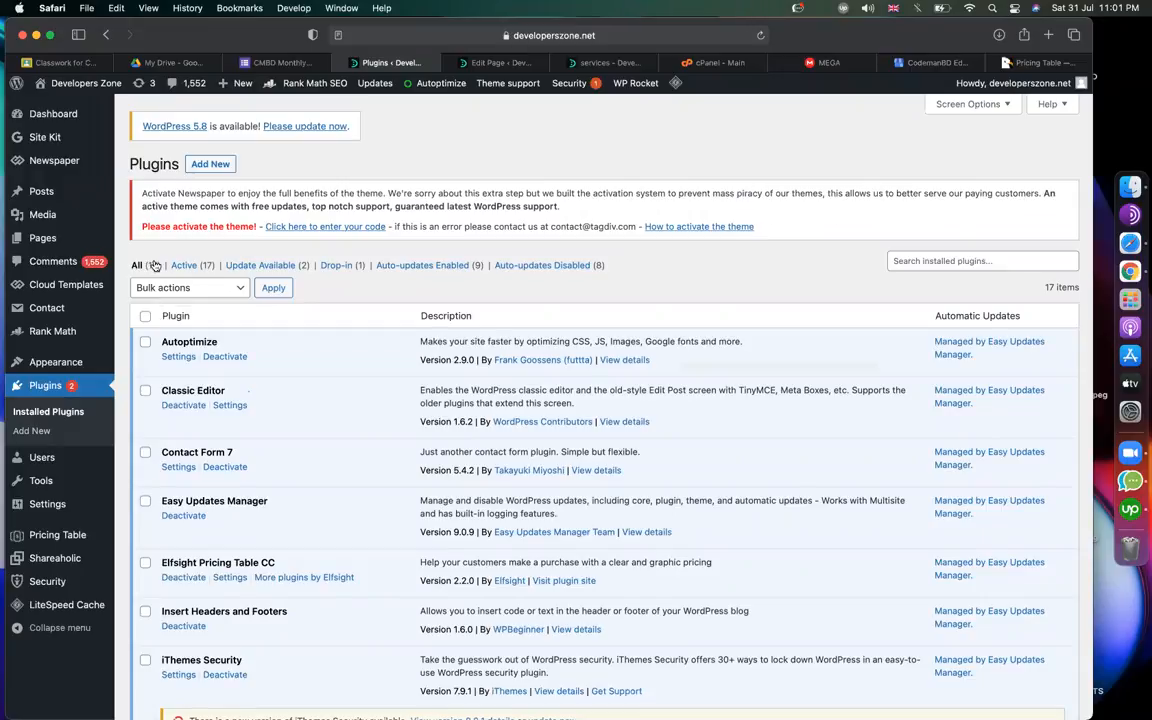
Recheck the services editor and live page, then return to Plugins and show the Settings menu.
{"action": "left_click", "coordinate": [462, 62]}
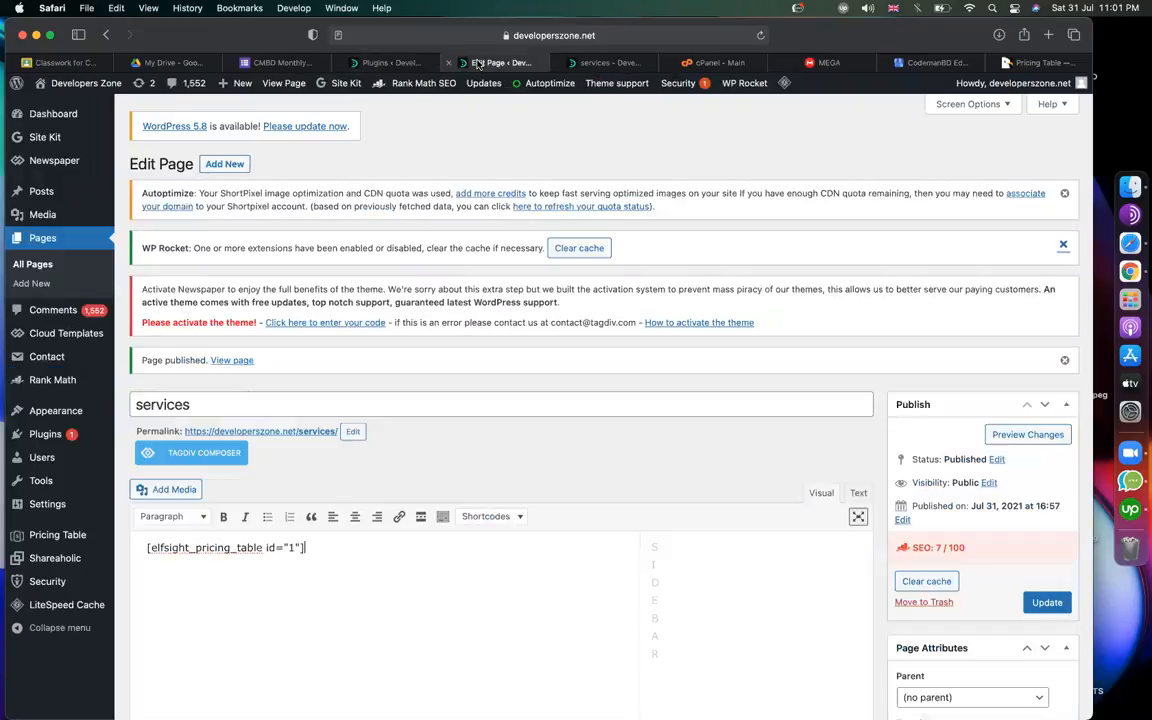
{"action": "left_click", "coordinate": [603, 62]}
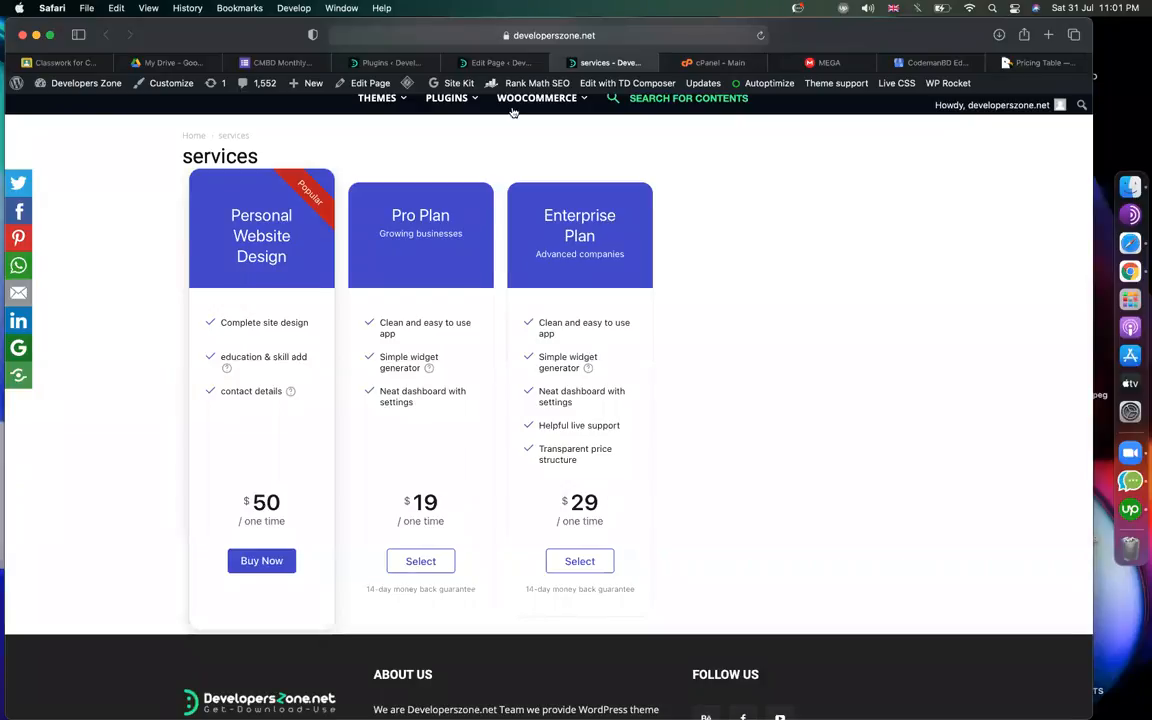
{"action": "left_click", "coordinate": [514, 63]}
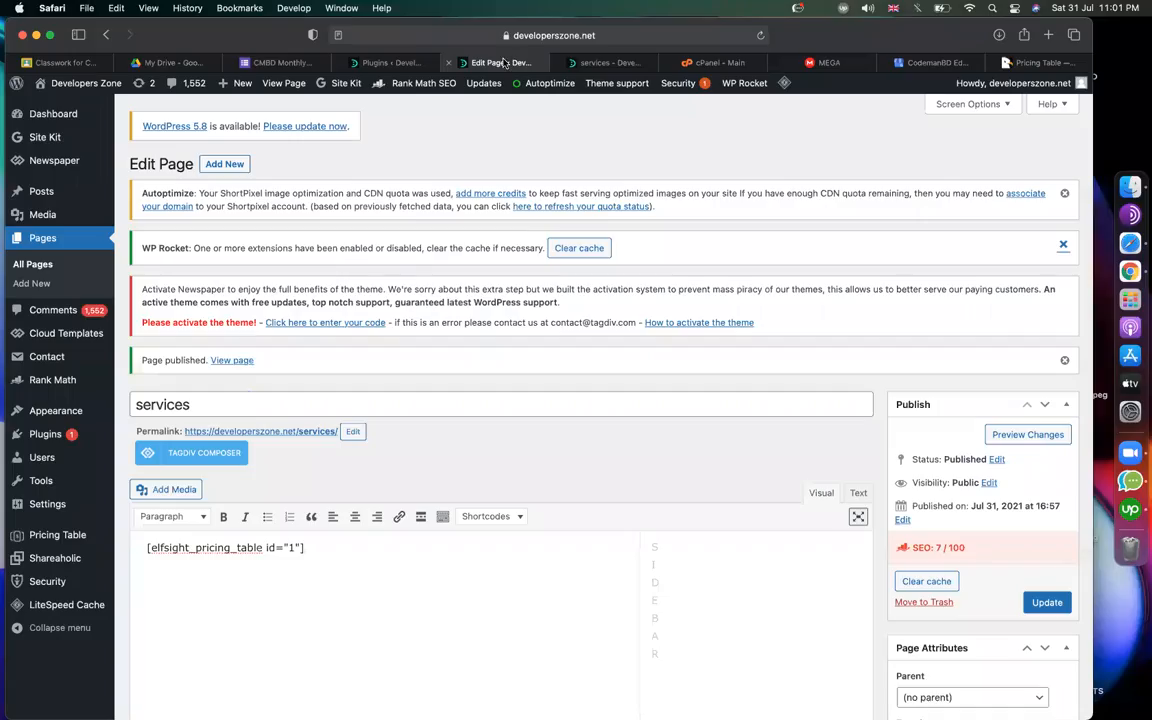
{"action": "left_click", "coordinate": [386, 63]}
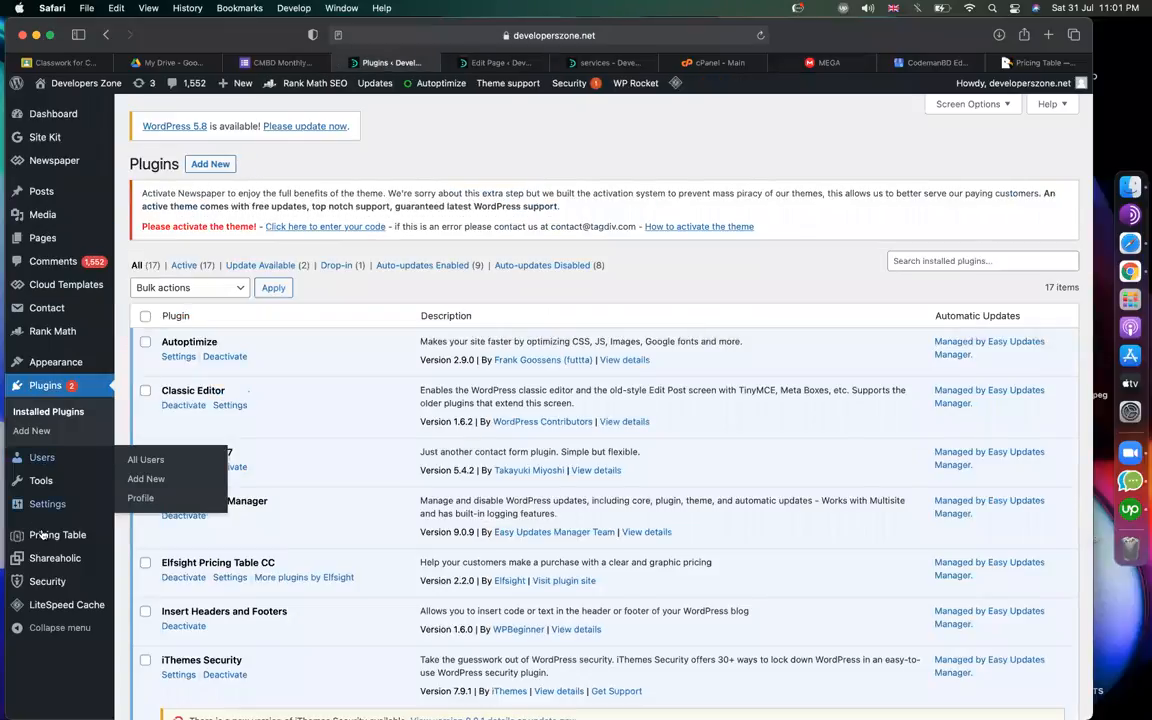
{"action": "mouse_move", "coordinate": [46, 510]}
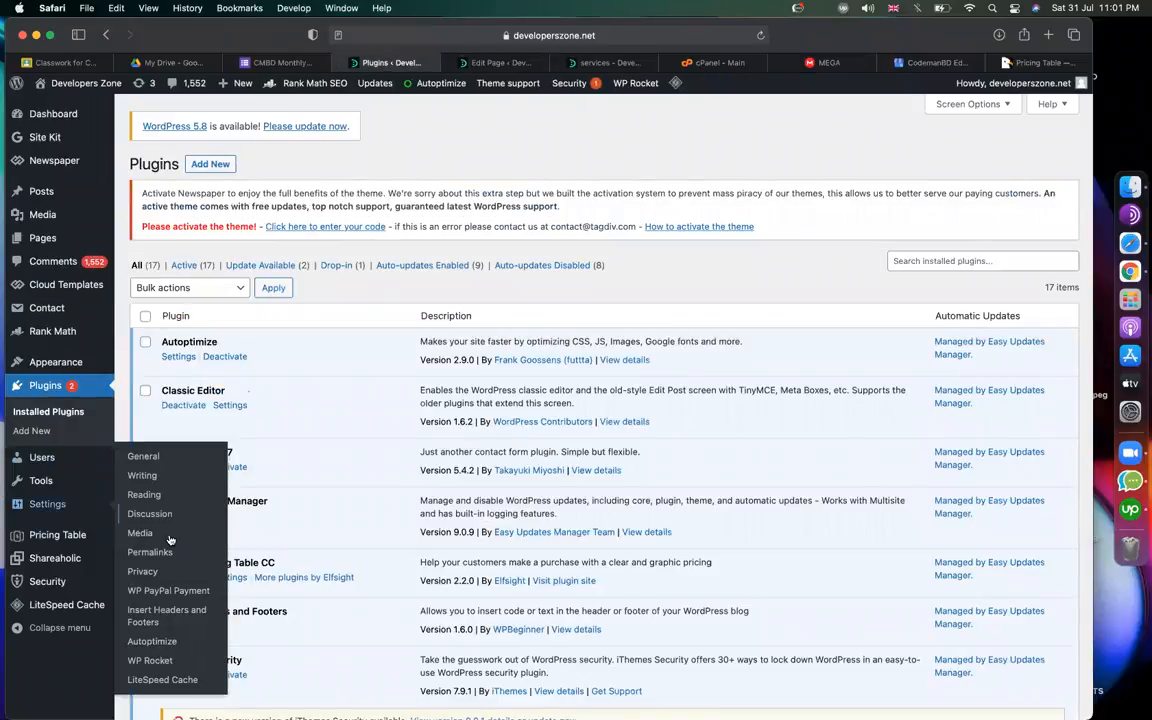
{"action": "mouse_move", "coordinate": [52, 485]}
Change the WP PayPal Payment widget title to 'Web services payment'.
{"action": "left_click", "coordinate": [204, 594]}
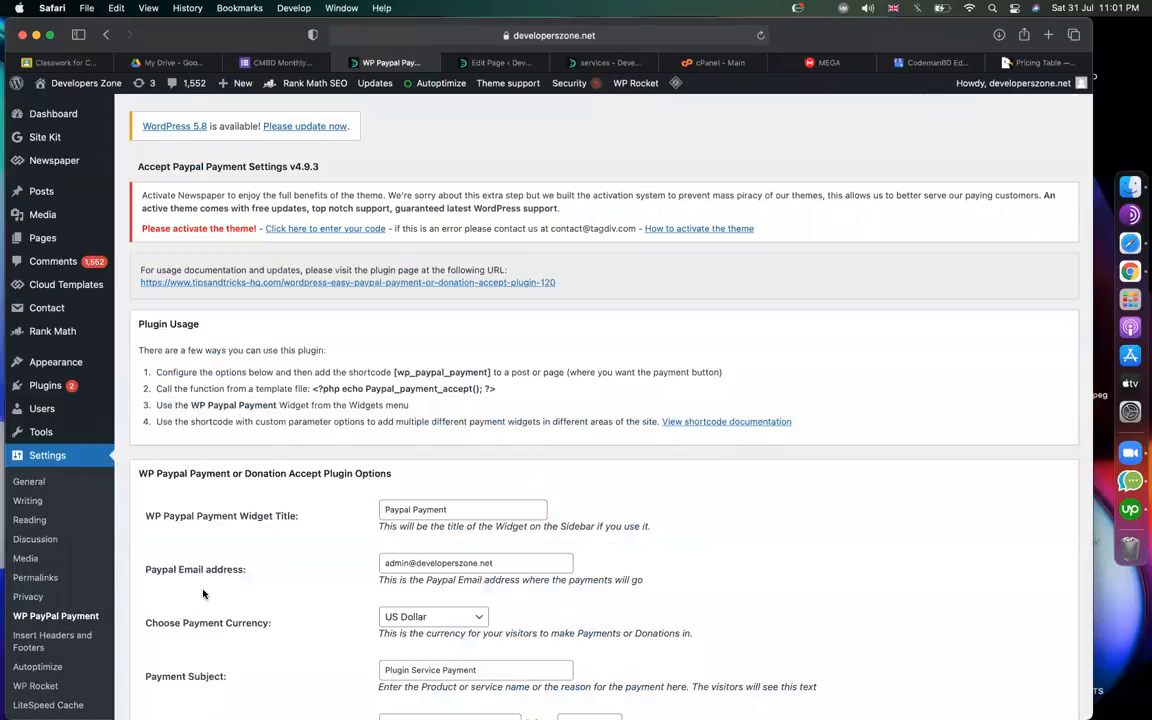
{"action": "scroll", "coordinate": [203, 594], "scroll_direction": "down", "scroll_amount": 5}
{"action": "triple_click", "coordinate": [440, 237]}
{"action": "type", "text": "Web services payment"}
{"action": "left_click", "coordinate": [693, 325]}
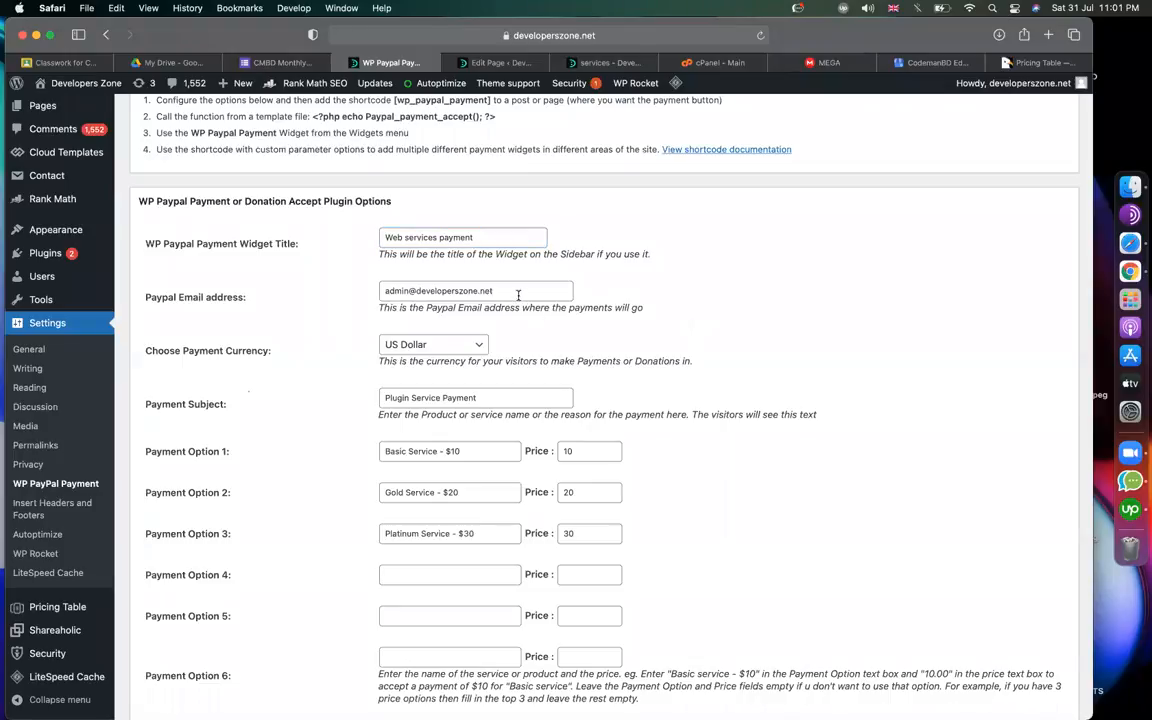
{"action": "triple_click", "coordinate": [518, 294]}
Load paypal.com in the tab holding the Pricing Table product page.
{"action": "left_click", "coordinate": [1030, 60]}
{"action": "left_click", "coordinate": [722, 34]}
{"action": "type", "text": "pay"}
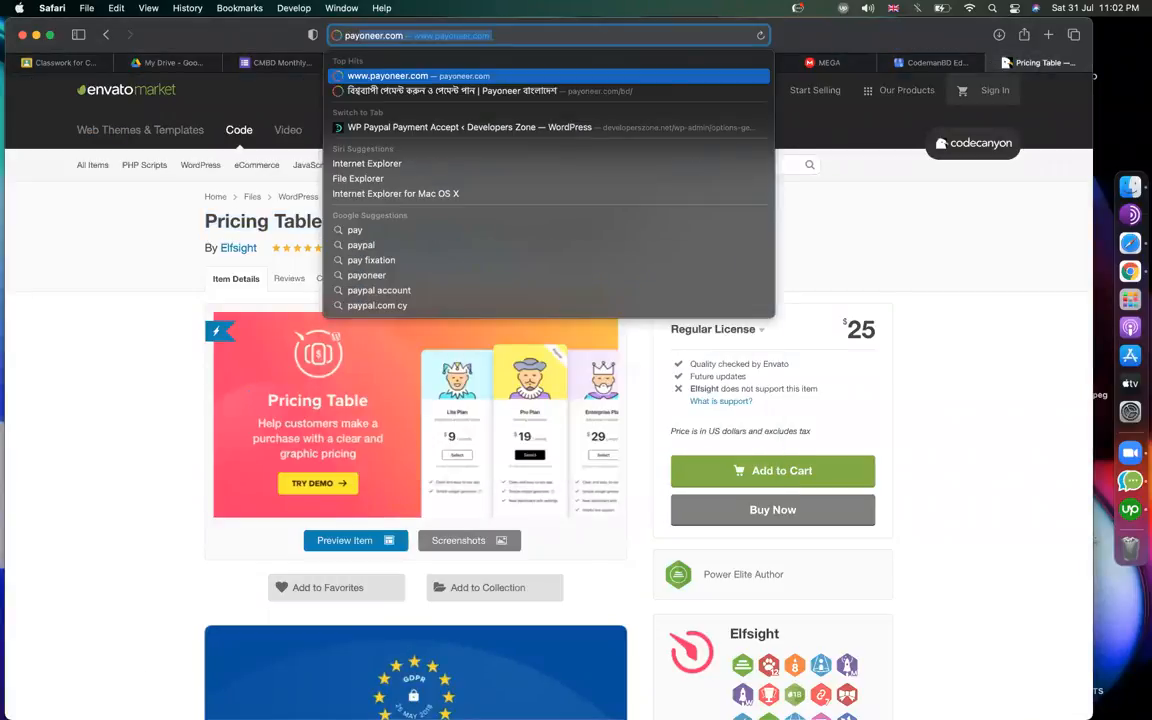
{"action": "type", "text": "pal"}
{"action": "key", "text": "Return"}
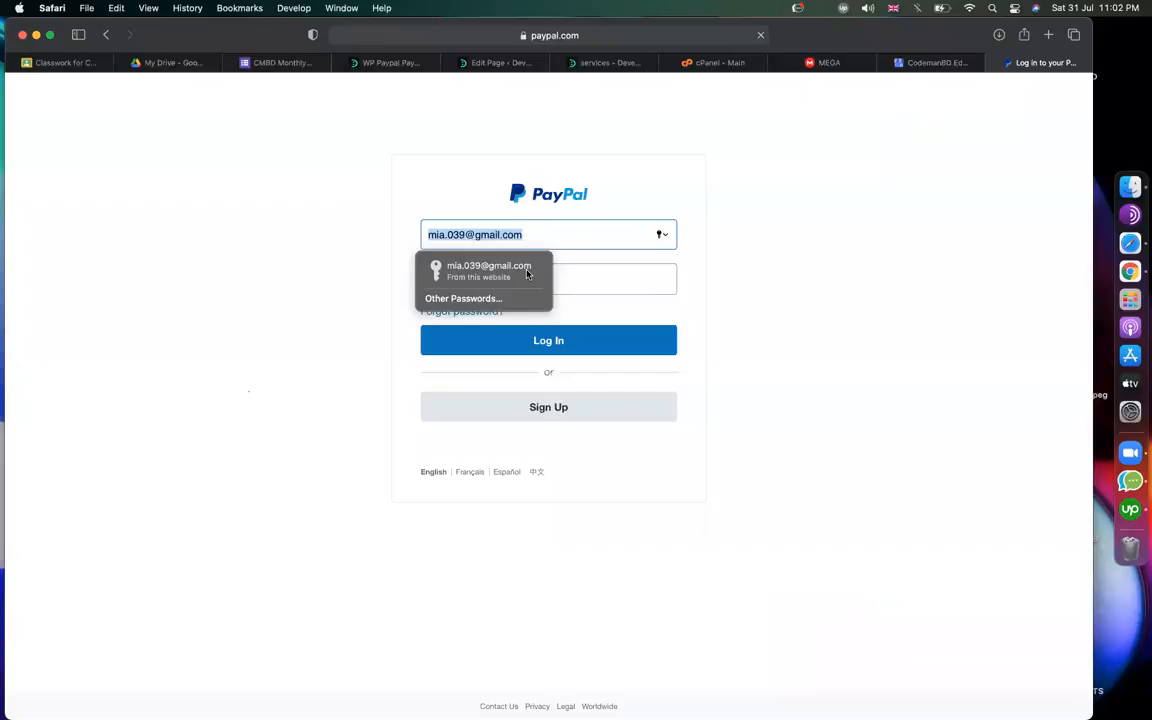
Log in to PayPal with the saved credentials, then select WordPress's PayPal e-mail field.
{"action": "left_click", "coordinate": [527, 274]}
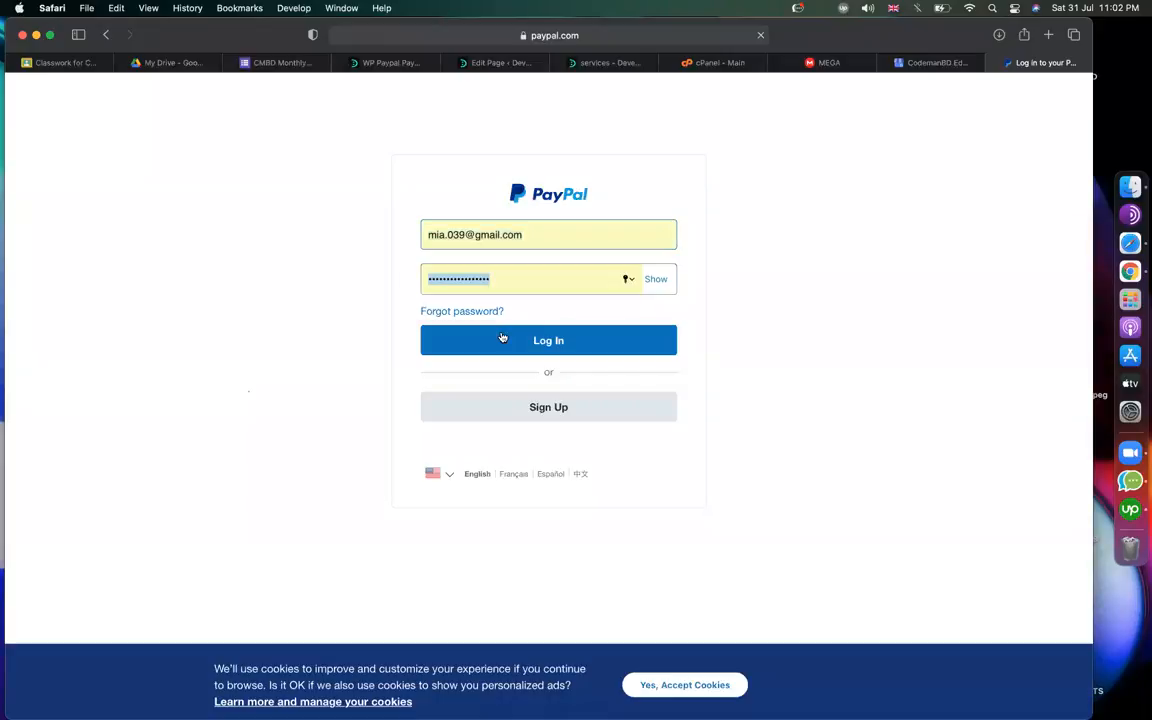
{"action": "left_click", "coordinate": [501, 336]}
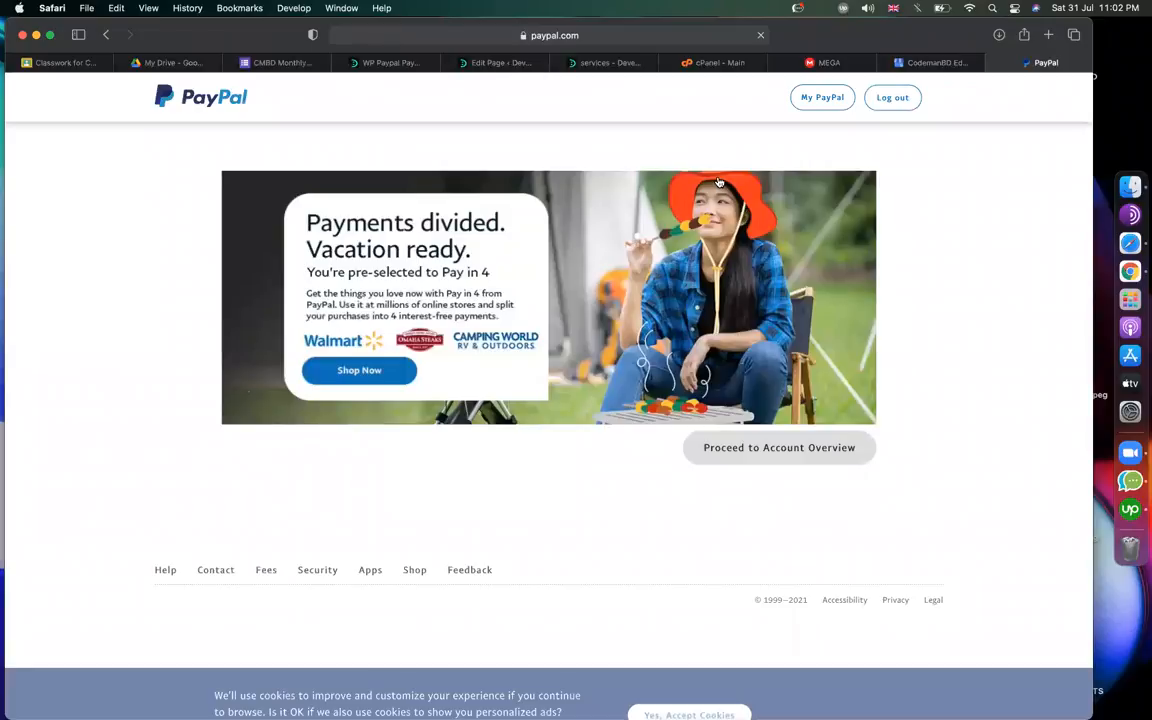
{"action": "left_click", "coordinate": [388, 63]}
{"action": "triple_click", "coordinate": [377, 291]}
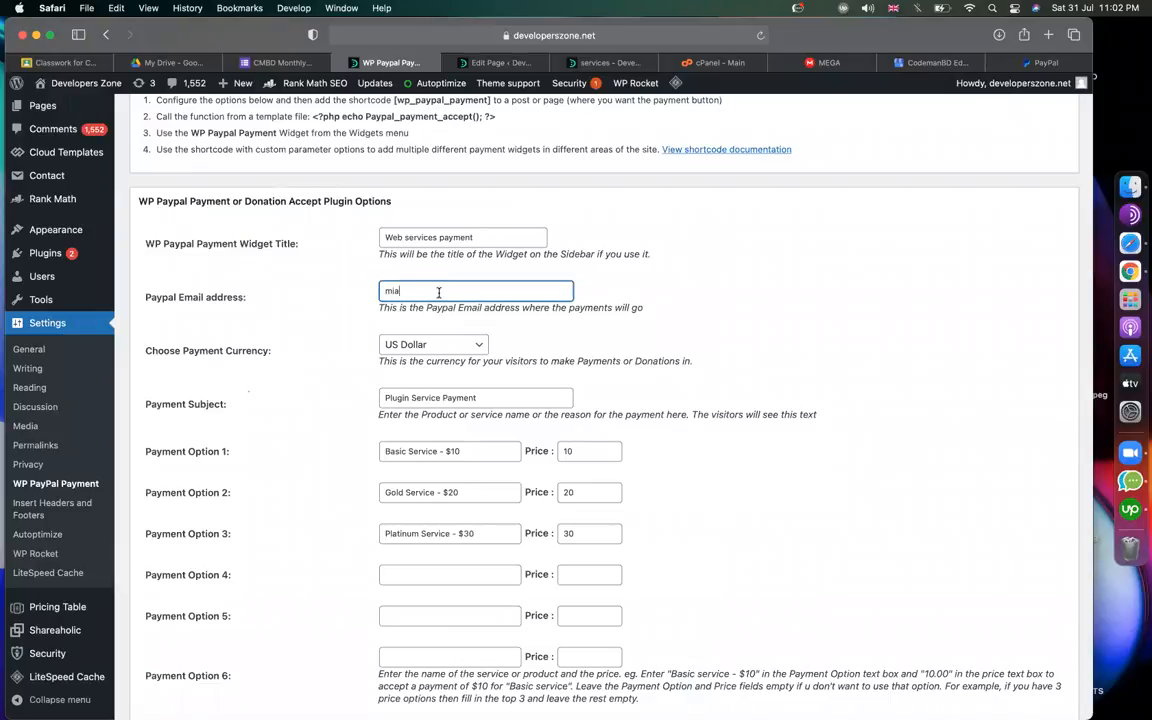
Enter the PayPal account's e-mail address as the WP PayPal payment e-mail.
{"action": "left_click", "coordinate": [752, 308]}
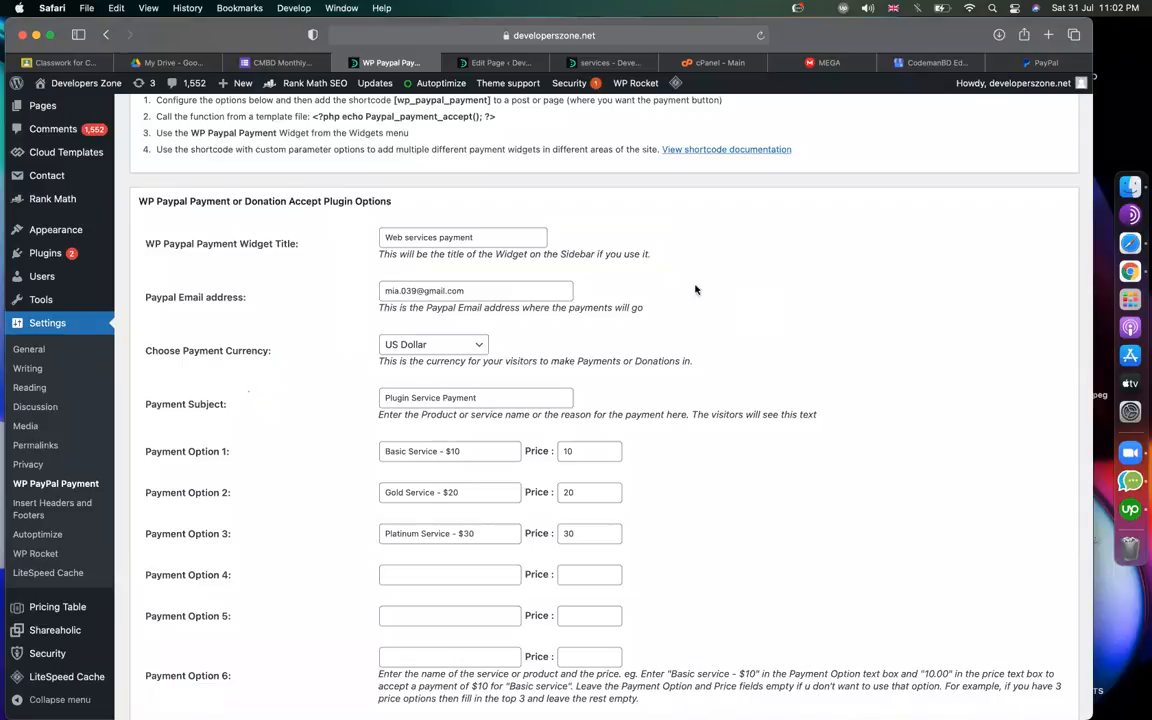
{"action": "left_click_drag", "start_coordinate": [468, 291], "coordinate": [370, 285]}
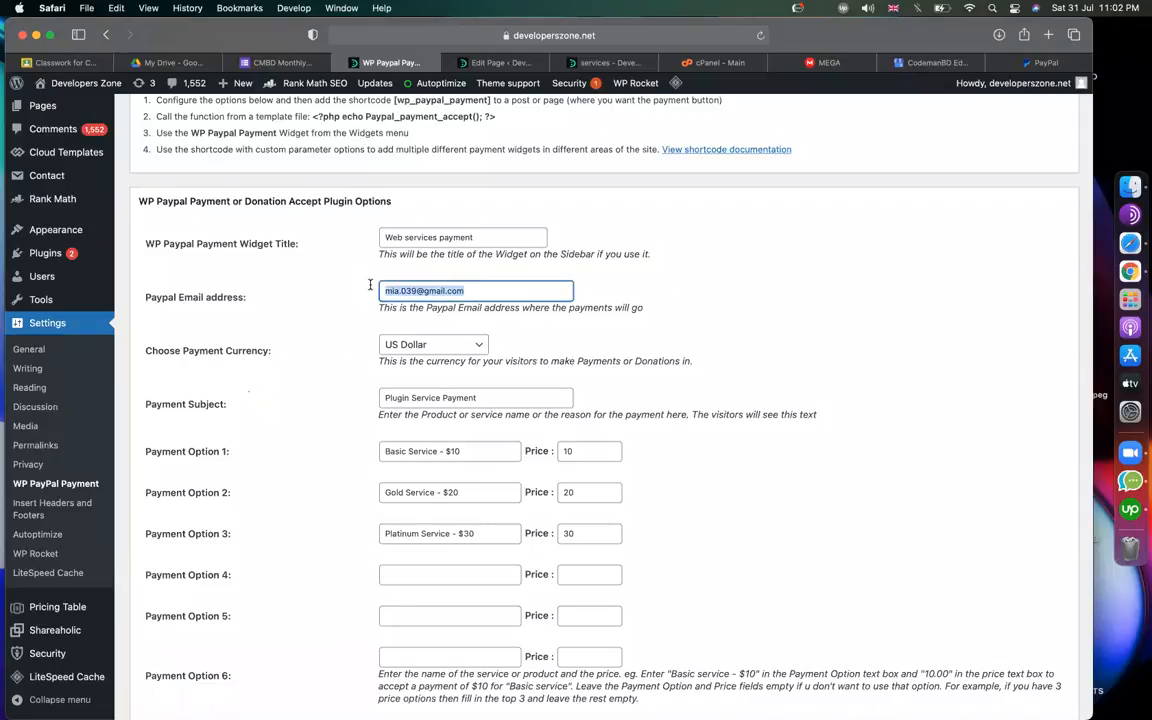
{"action": "left_click", "coordinate": [824, 258]}
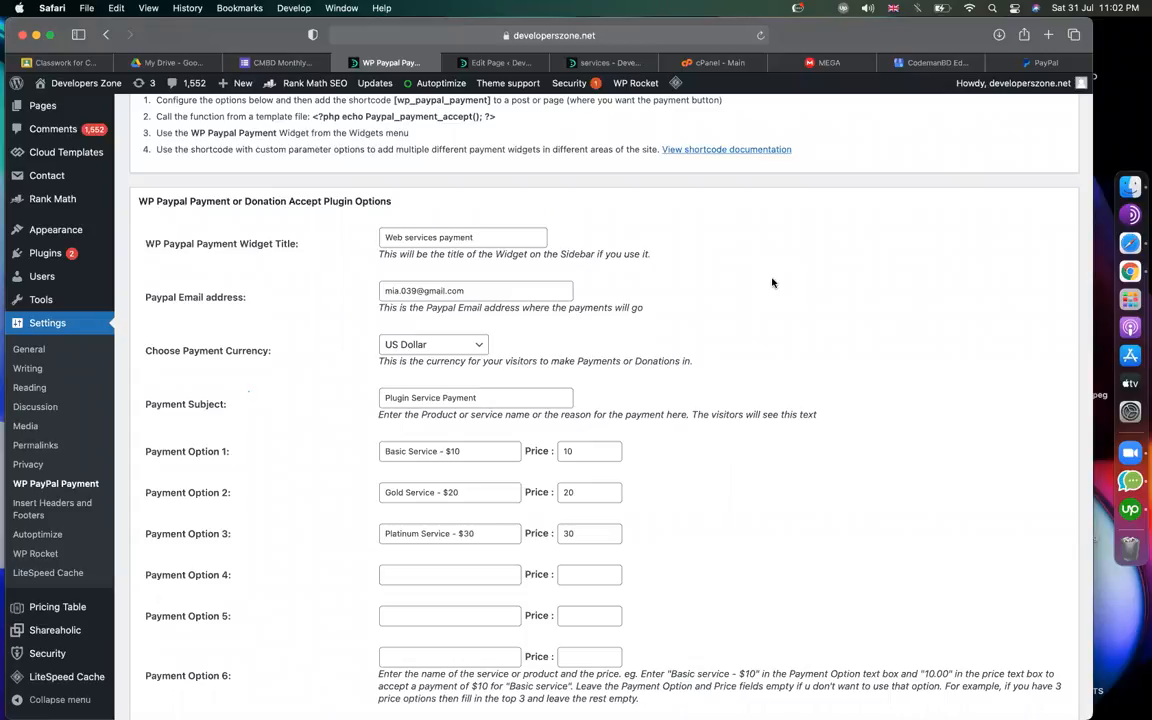
{"action": "scroll", "coordinate": [304, 398], "scroll_direction": "down", "scroll_amount": 3}
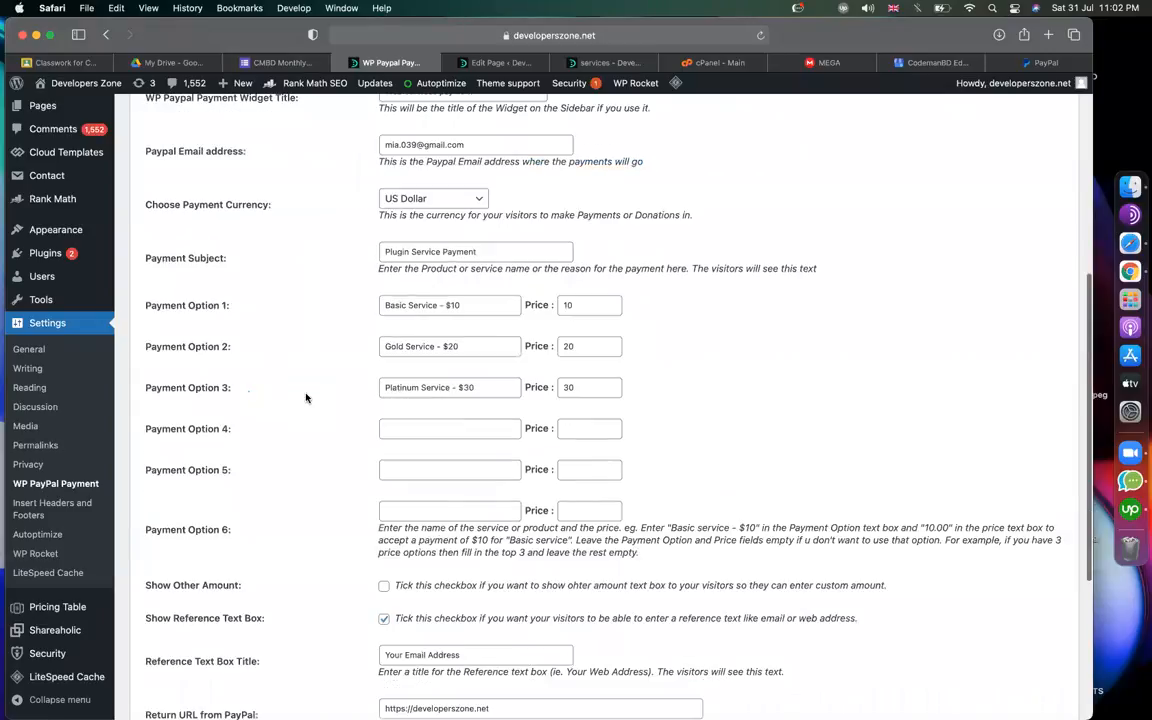
Make Payment Option 1 'Personal Website Design' at price 50, copied from the pricing table.
{"action": "left_click", "coordinate": [604, 64]}
{"action": "left_click_drag", "start_coordinate": [298, 268], "coordinate": [232, 215]}
{"action": "key", "text": "super+c"}
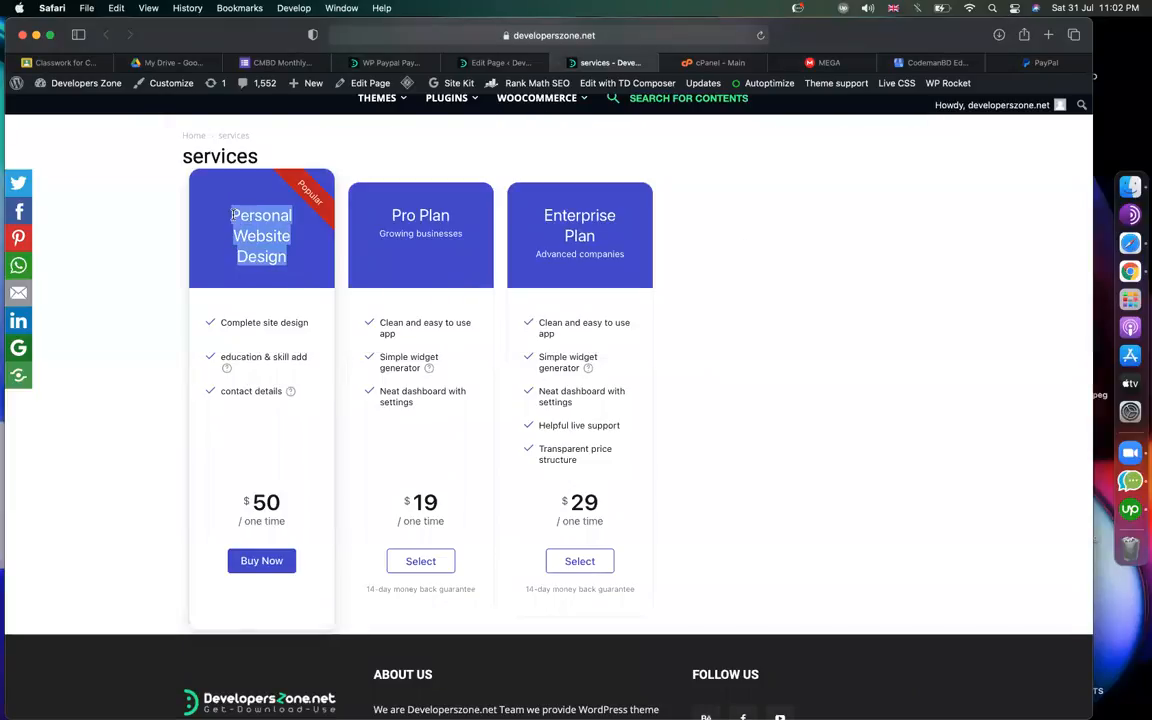
{"action": "left_click", "coordinate": [388, 63]}
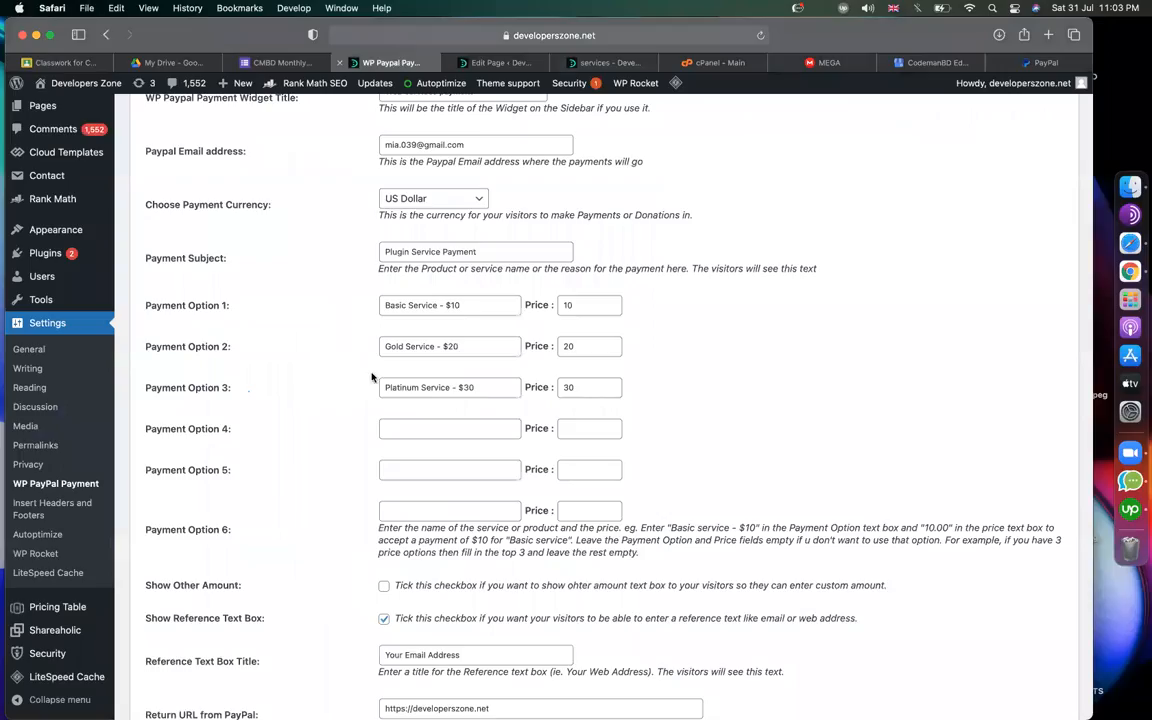
{"action": "left_click_drag", "start_coordinate": [158, 305], "coordinate": [230, 305]}
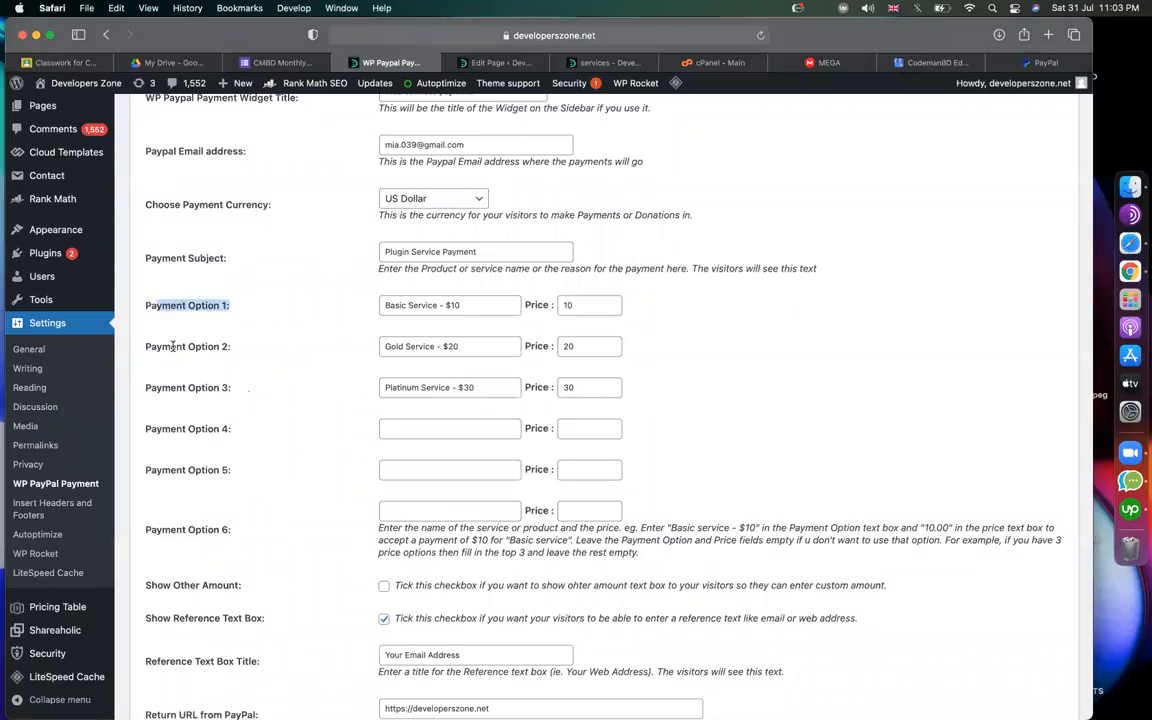
{"action": "left_click_drag", "start_coordinate": [172, 346], "coordinate": [231, 346]}
{"action": "left_click_drag", "start_coordinate": [265, 387], "coordinate": [188, 387]}
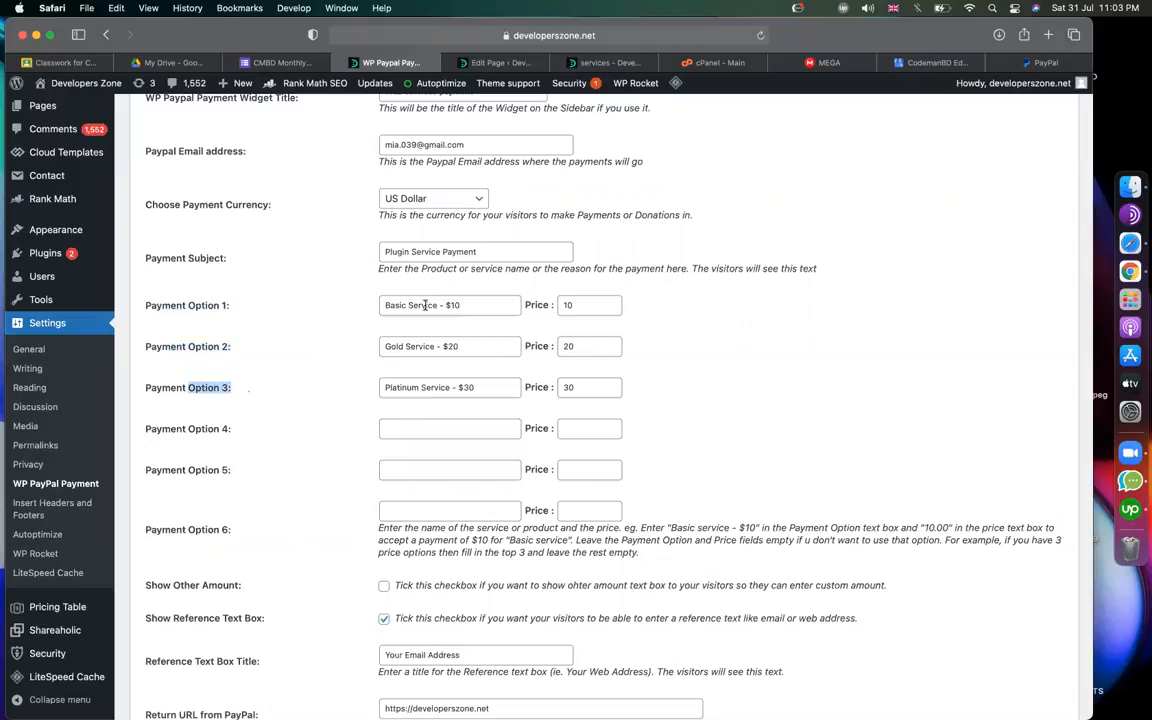
{"action": "left_click_drag", "start_coordinate": [436, 306], "coordinate": [383, 306]}
{"action": "key", "text": "super+v"}
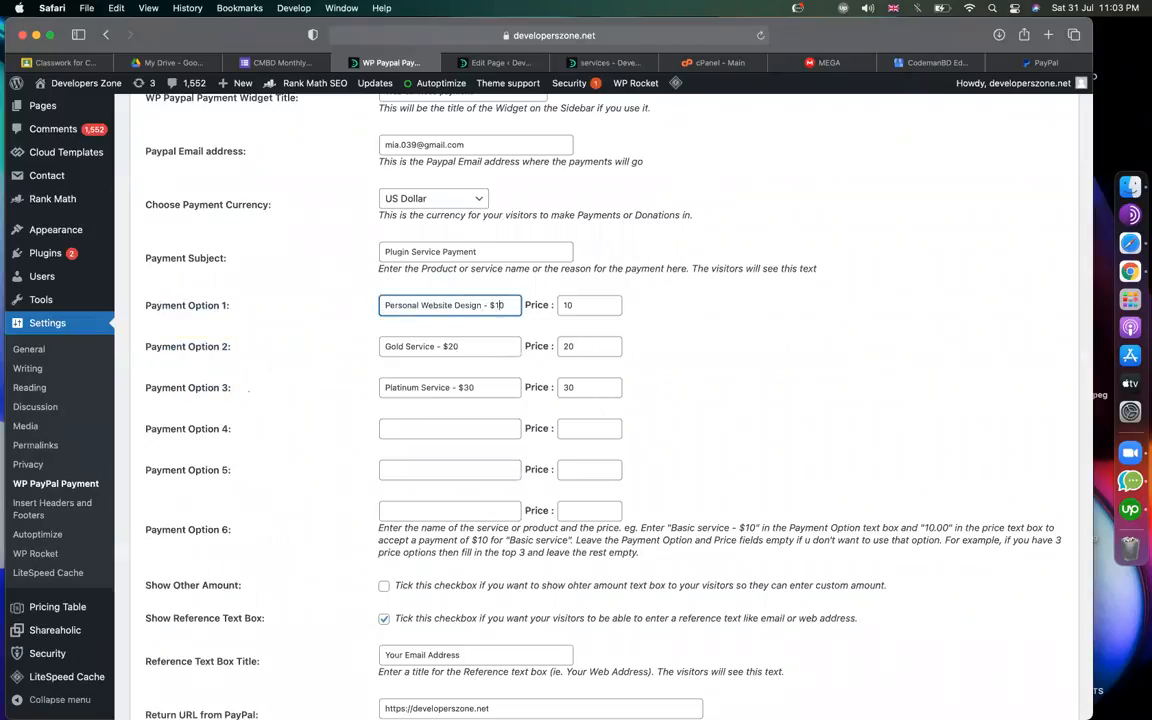
{"action": "key", "text": "Tab"}
{"action": "left_click_drag", "start_coordinate": [510, 305], "coordinate": [381, 307]}
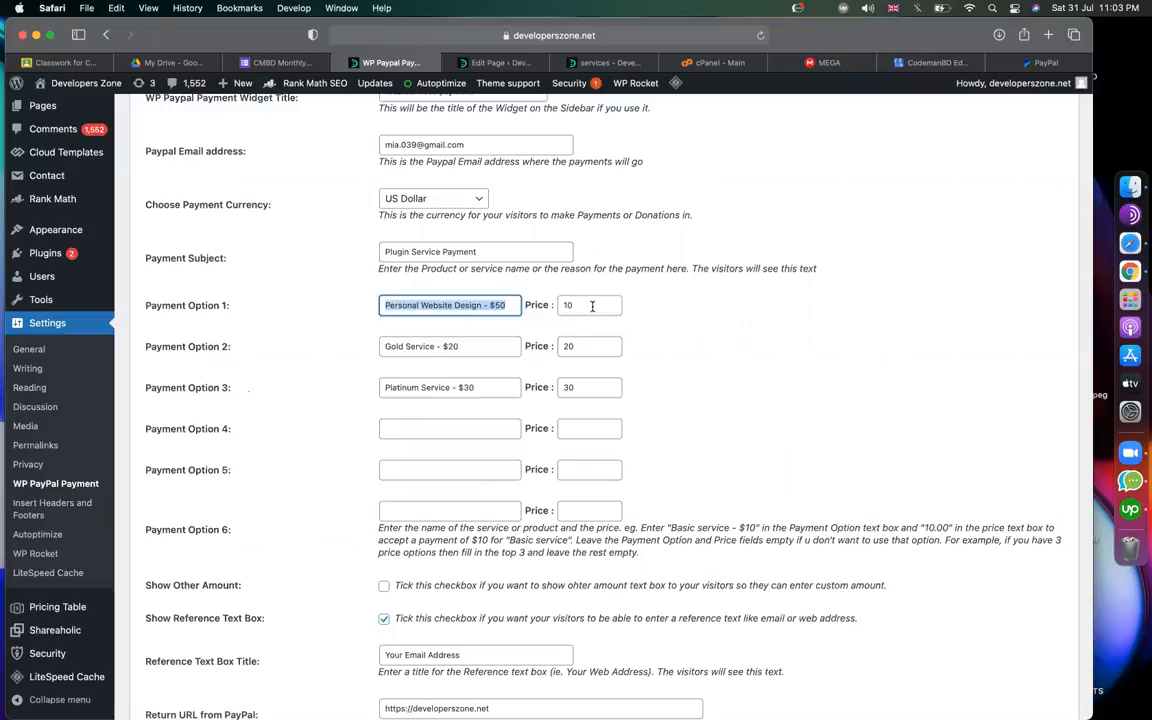
{"action": "key", "text": "Tab"}
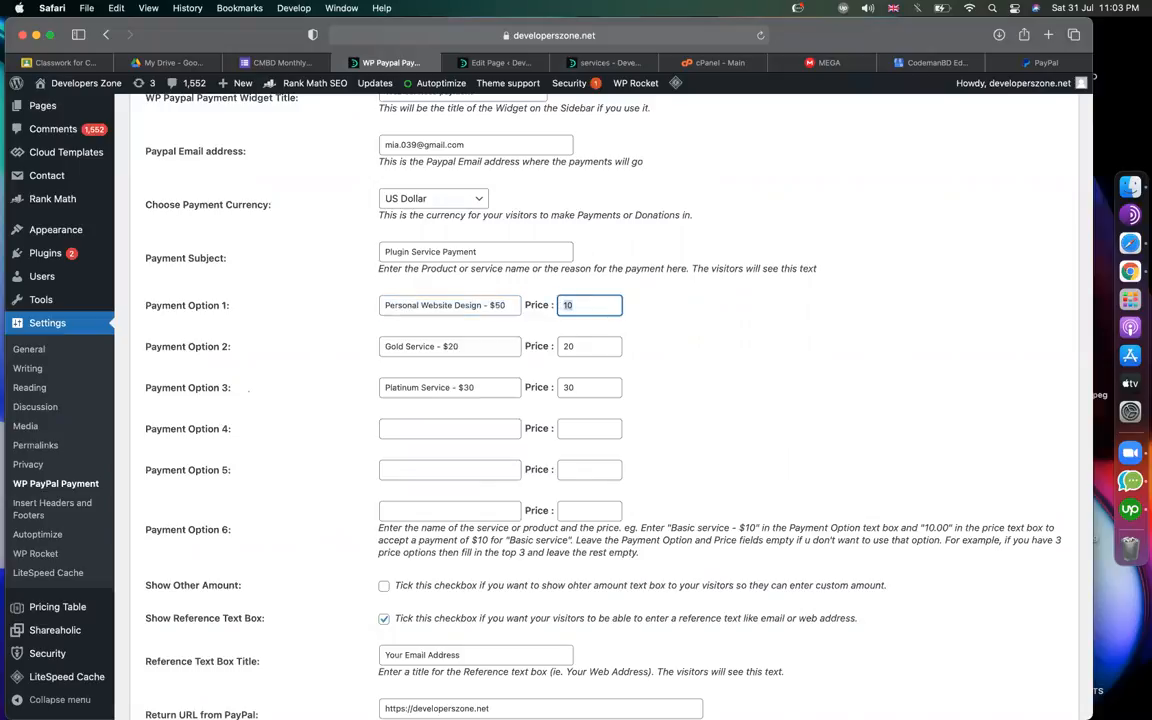
{"action": "type", "text": "50"}
{"action": "left_click", "coordinate": [665, 323]}
{"action": "left_click_drag", "start_coordinate": [484, 305], "coordinate": [530, 309]}
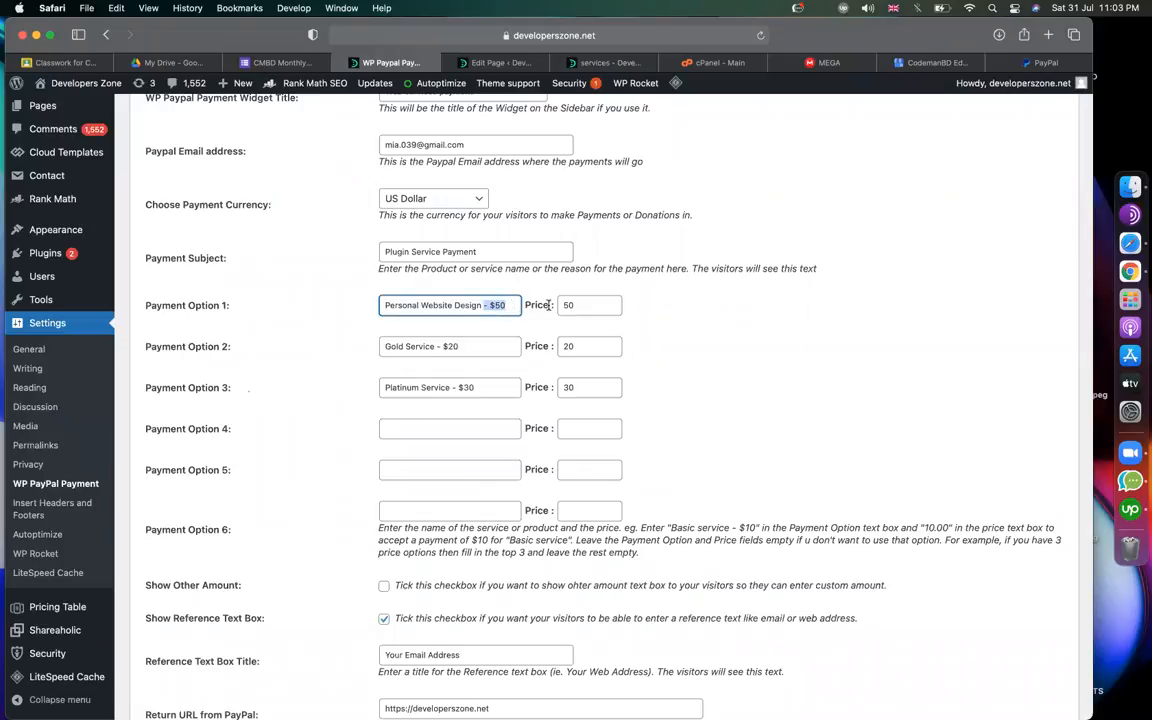
{"action": "key", "text": "Tab"}
Replace Gold Service in Payment Option 2 with Pro Plan at price 19.
{"action": "left_click_drag", "start_coordinate": [436, 347], "coordinate": [367, 348]}
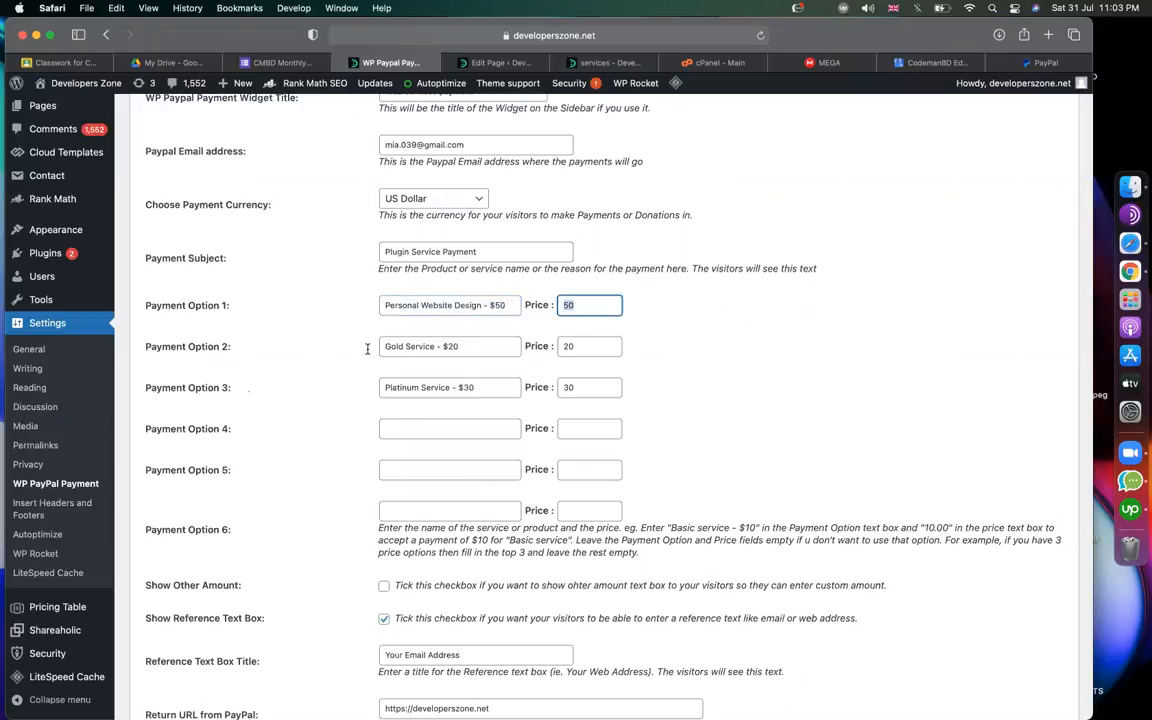
{"action": "left_click", "coordinate": [492, 63]}
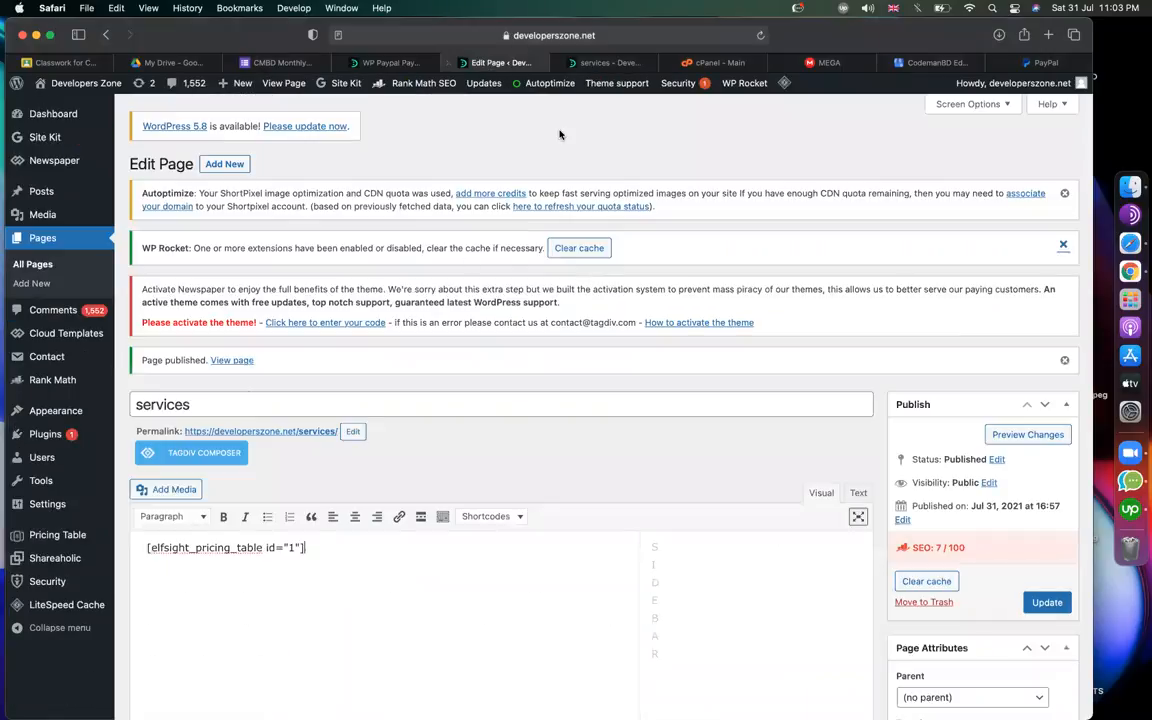
{"action": "left_click", "coordinate": [600, 64]}
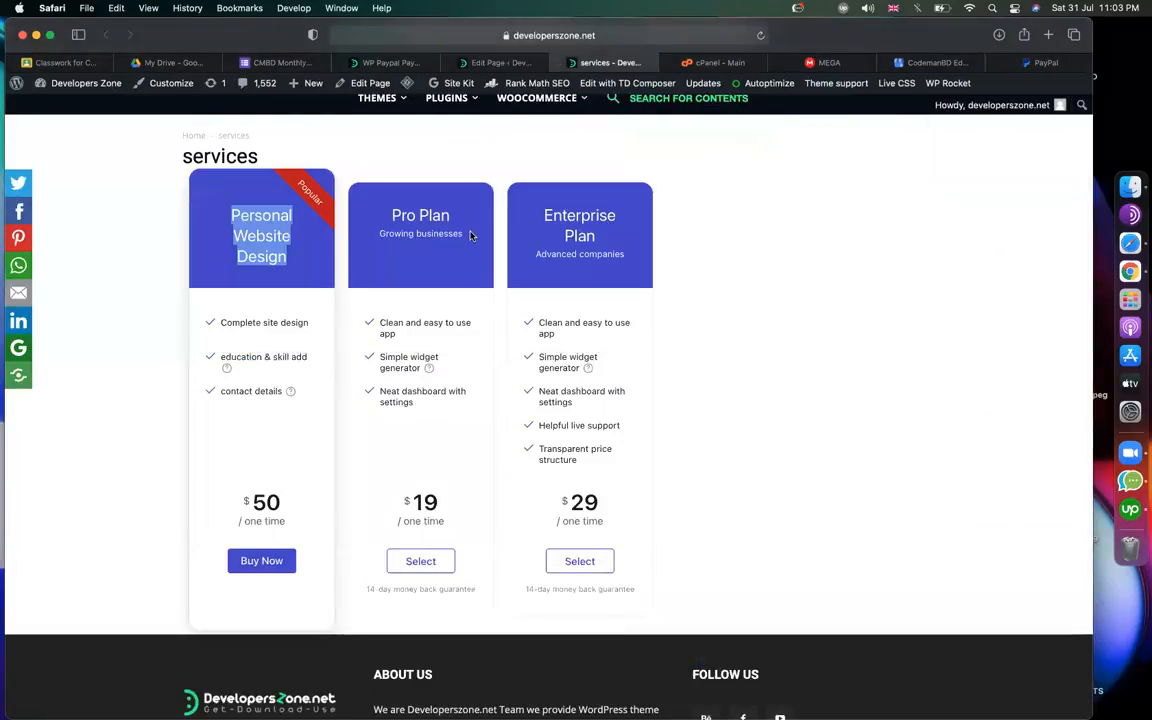
{"action": "left_click_drag", "start_coordinate": [393, 213], "coordinate": [451, 216]}
{"action": "key", "text": "super+c"}
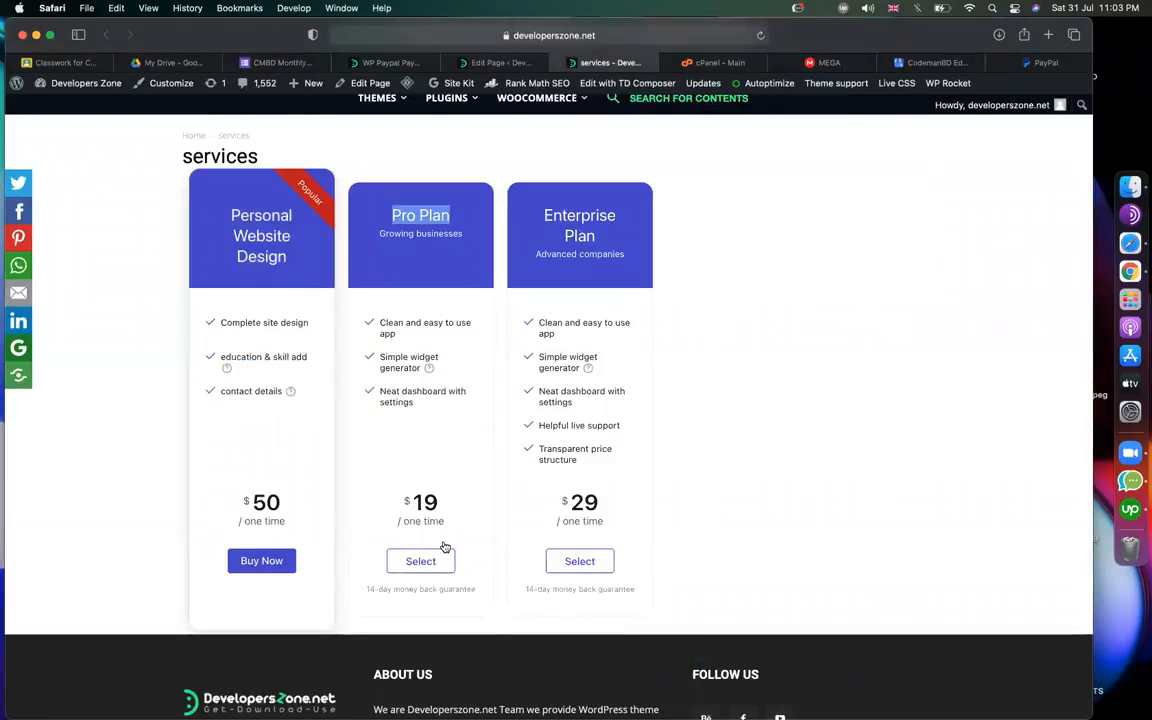
{"action": "left_click", "coordinate": [388, 63]}
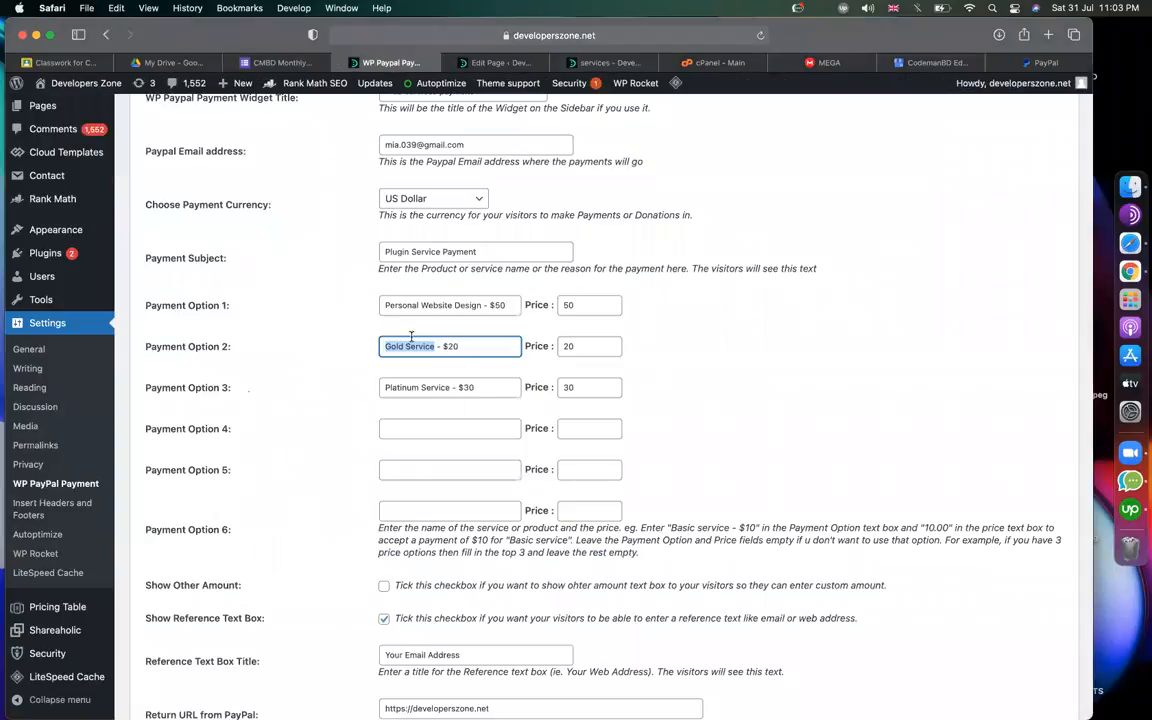
{"action": "key", "text": "super+v"}
{"action": "left_click_drag", "start_coordinate": [451, 387], "coordinate": [337, 387]}
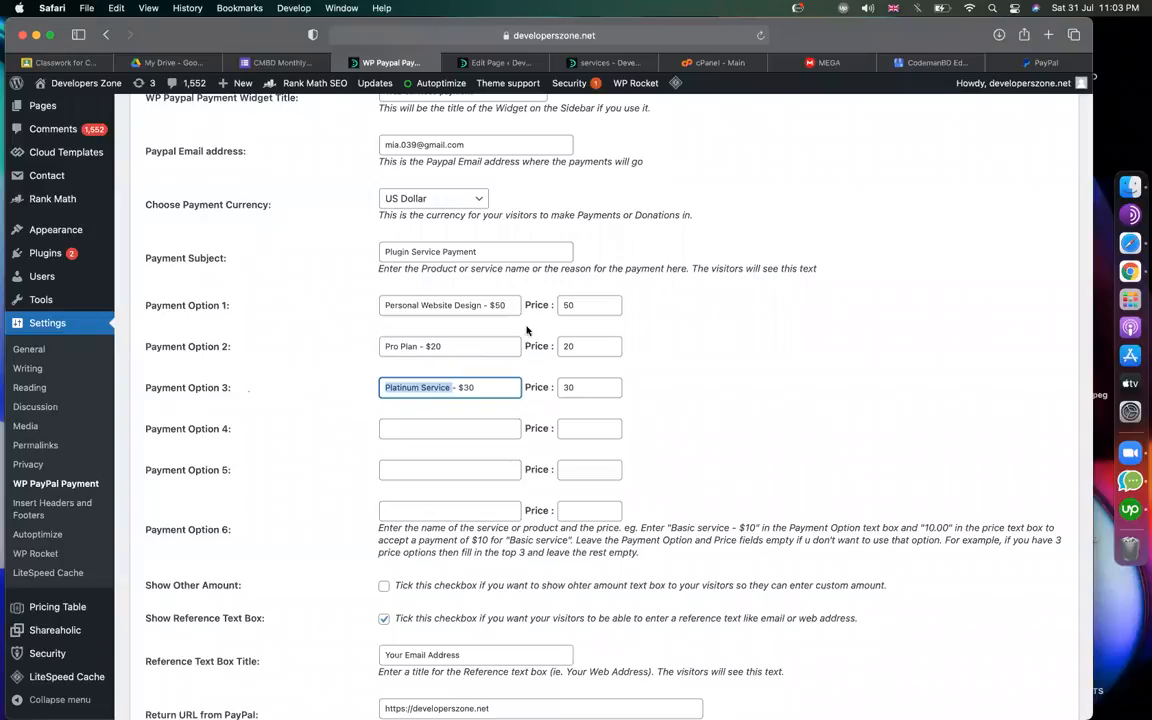
{"action": "left_click", "coordinate": [447, 346]}
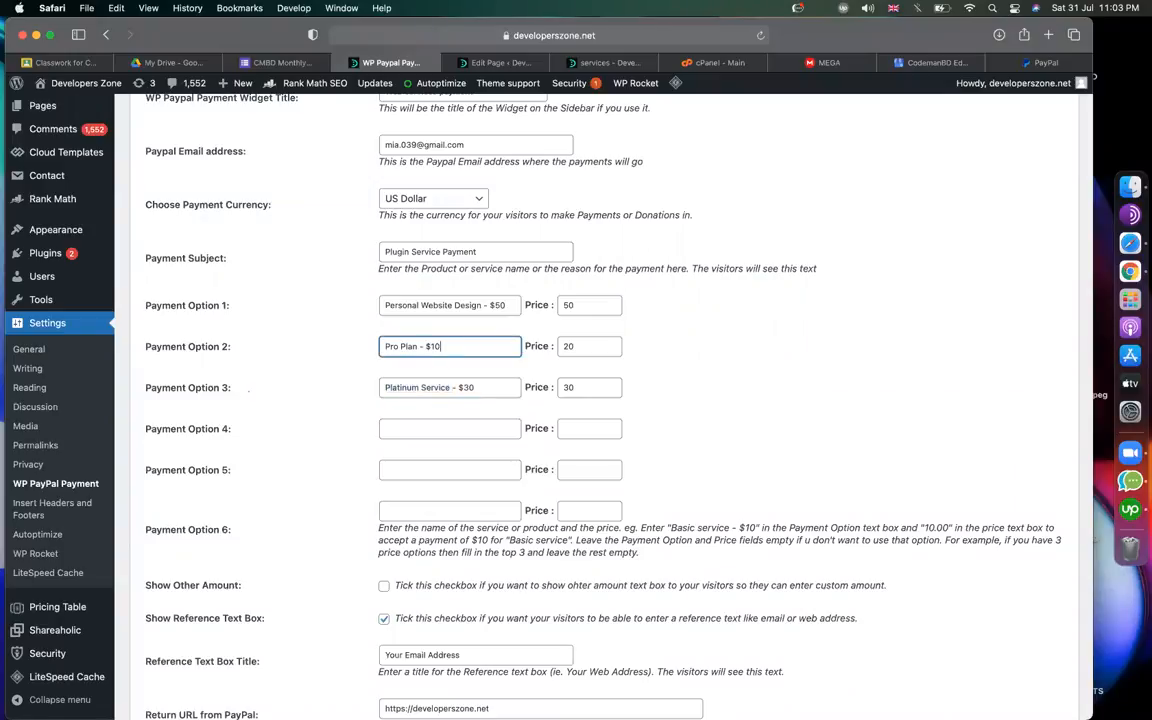
{"action": "left_click_drag", "start_coordinate": [602, 342], "coordinate": [507, 342]}
{"action": "type", "text": "19"}
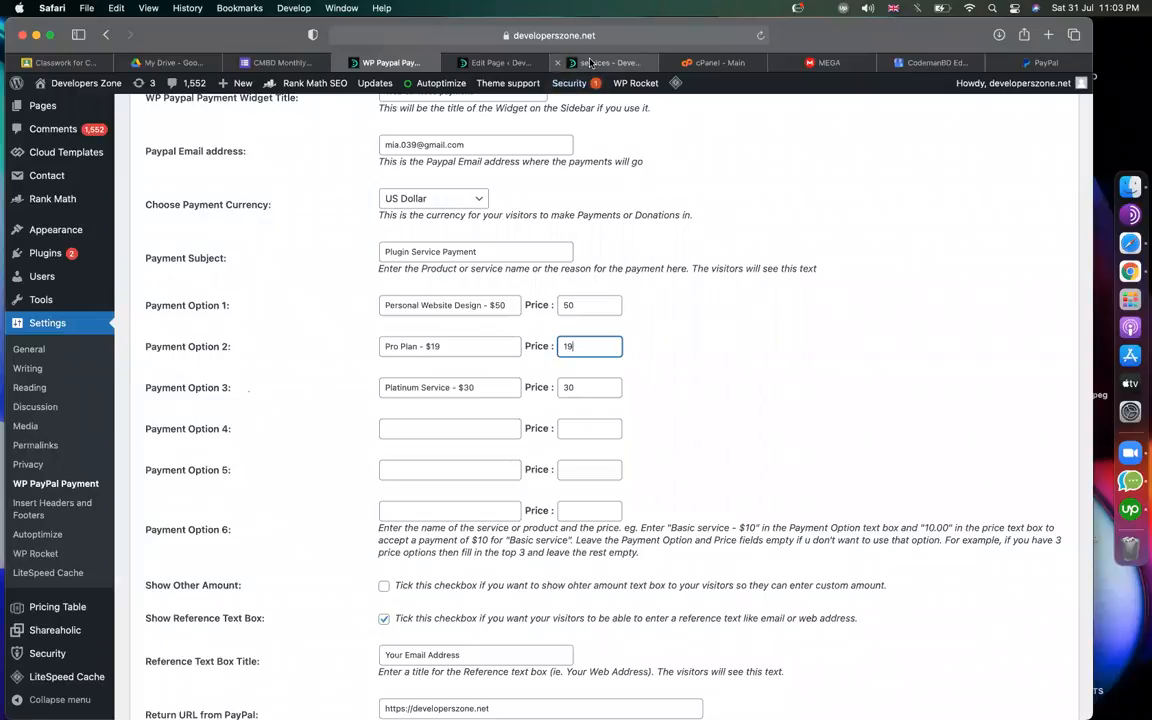
Replace Platinum Service in Payment Option 3 with Enterprise Plan at price 29.
{"action": "left_click", "coordinate": [600, 62]}
{"action": "left_click_drag", "start_coordinate": [598, 237], "coordinate": [542, 218]}
{"action": "key", "text": "super+c"}
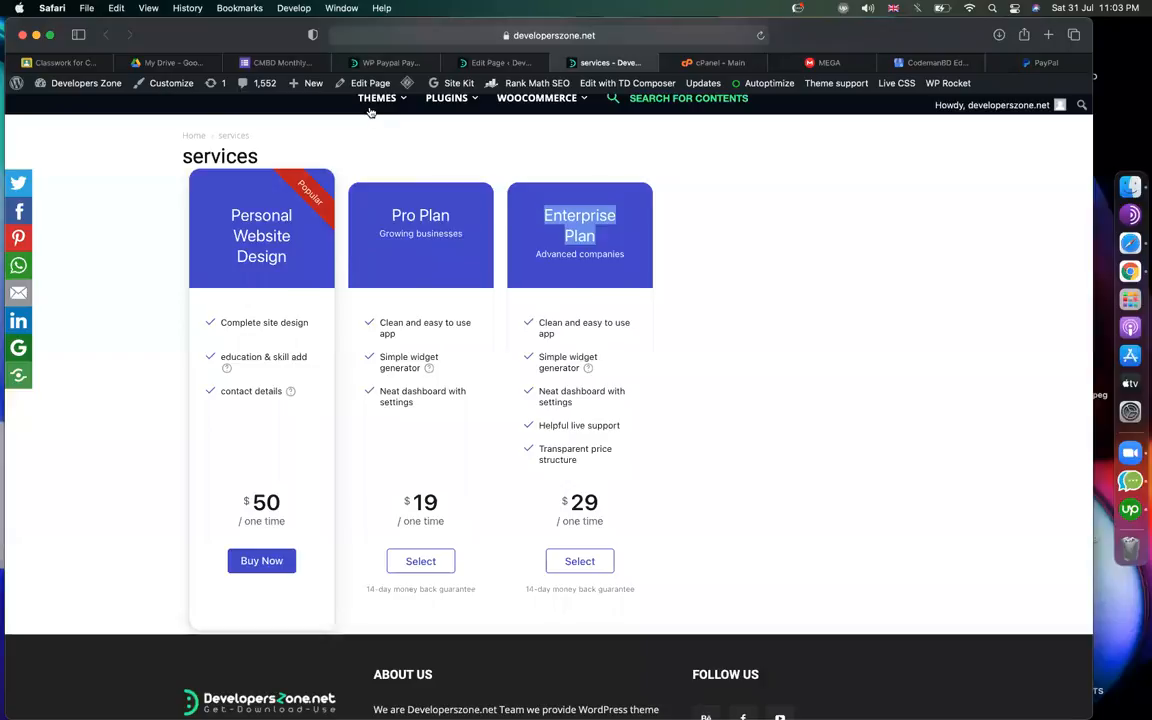
{"action": "left_click", "coordinate": [390, 62]}
{"action": "left_click_drag", "start_coordinate": [456, 387], "coordinate": [309, 364]}
{"action": "key", "text": "super+v"}
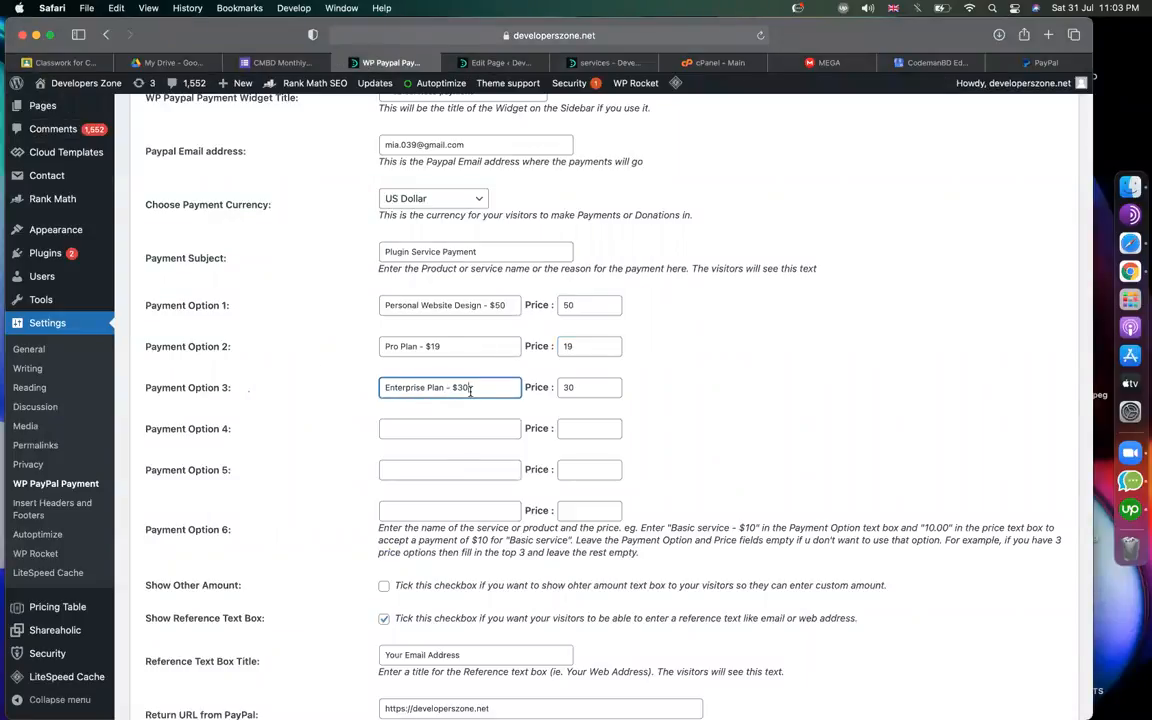
{"action": "type", "text": "29"}
{"action": "double_click", "coordinate": [578, 387]}
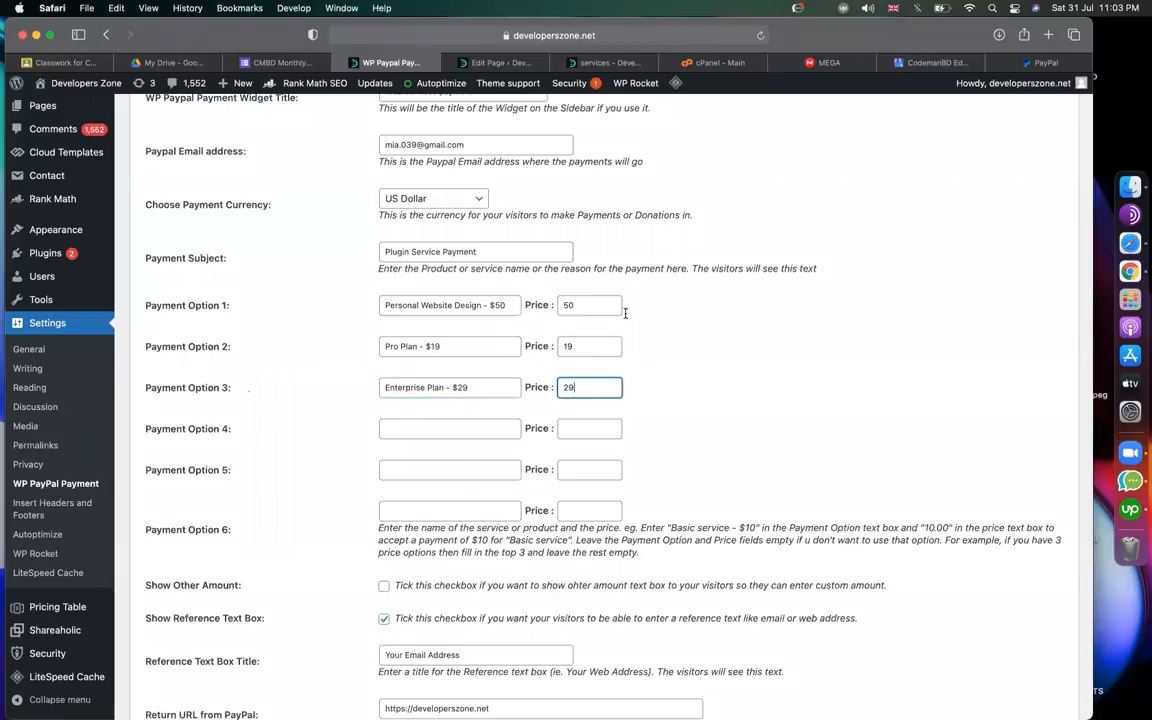
{"action": "scroll", "coordinate": [787, 476], "scroll_direction": "down", "scroll_amount": 5}
Review payment options 1 through 6, including the $50 price in option 1.
{"action": "scroll", "coordinate": [787, 478], "scroll_direction": "up", "scroll_amount": 3}
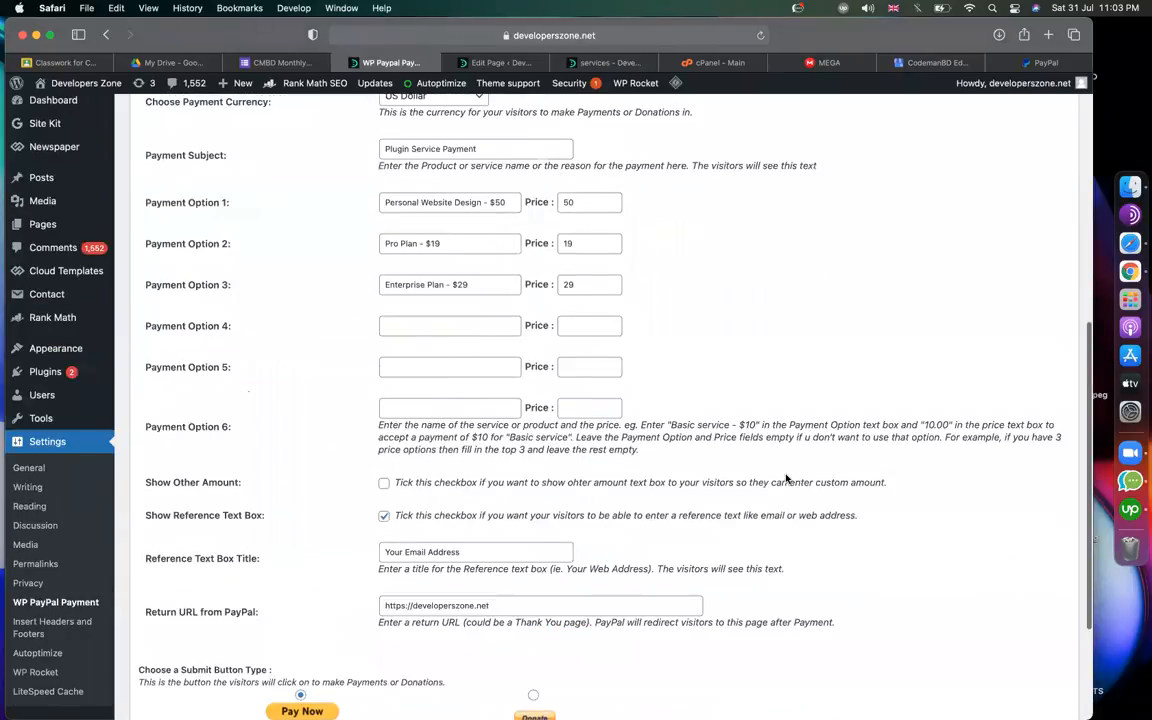
{"action": "scroll", "coordinate": [787, 478], "scroll_direction": "up", "scroll_amount": 2}
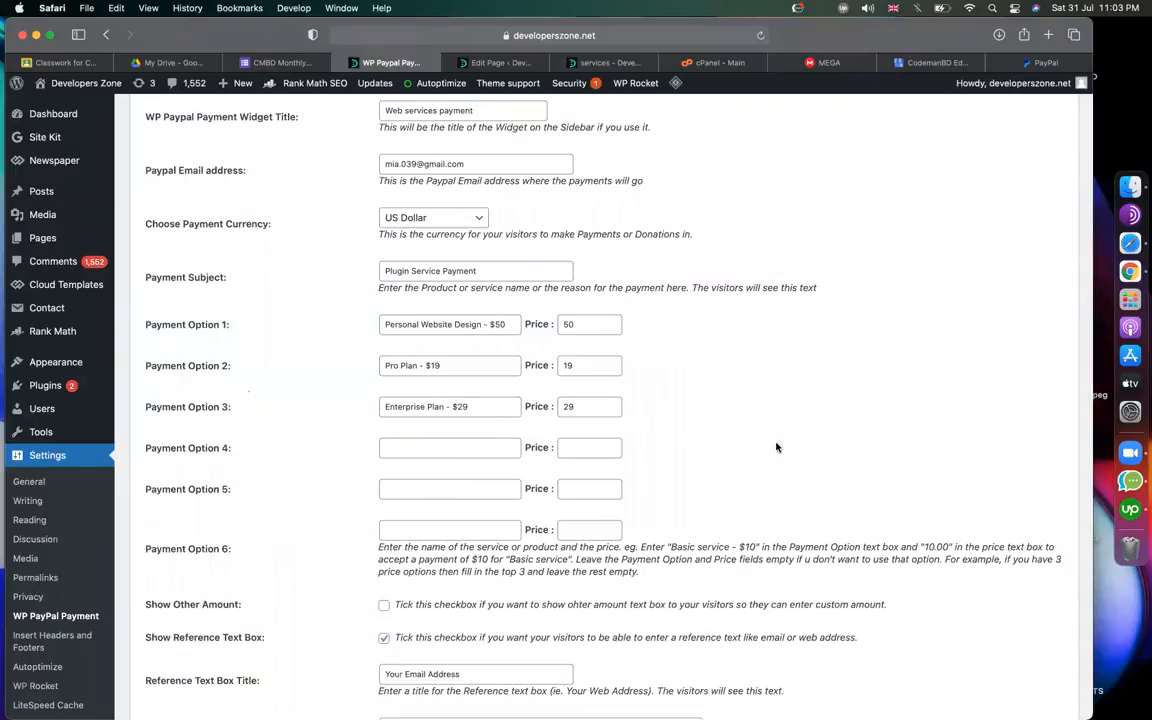
{"action": "scroll", "coordinate": [776, 447], "scroll_direction": "down", "scroll_amount": 4}
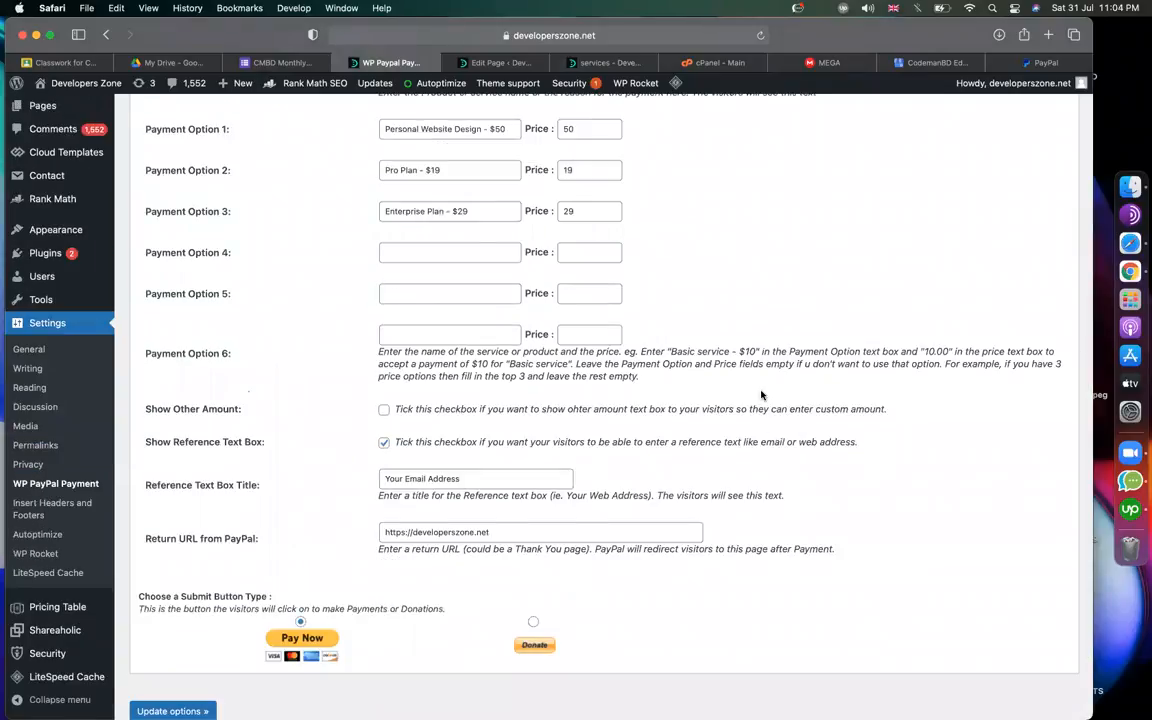
{"action": "scroll", "coordinate": [761, 396], "scroll_direction": "up", "scroll_amount": 6}
{"action": "scroll", "coordinate": [579, 560], "scroll_direction": "down", "scroll_amount": 5}
{"action": "scroll", "coordinate": [750, 380], "scroll_direction": "up", "scroll_amount": 1}
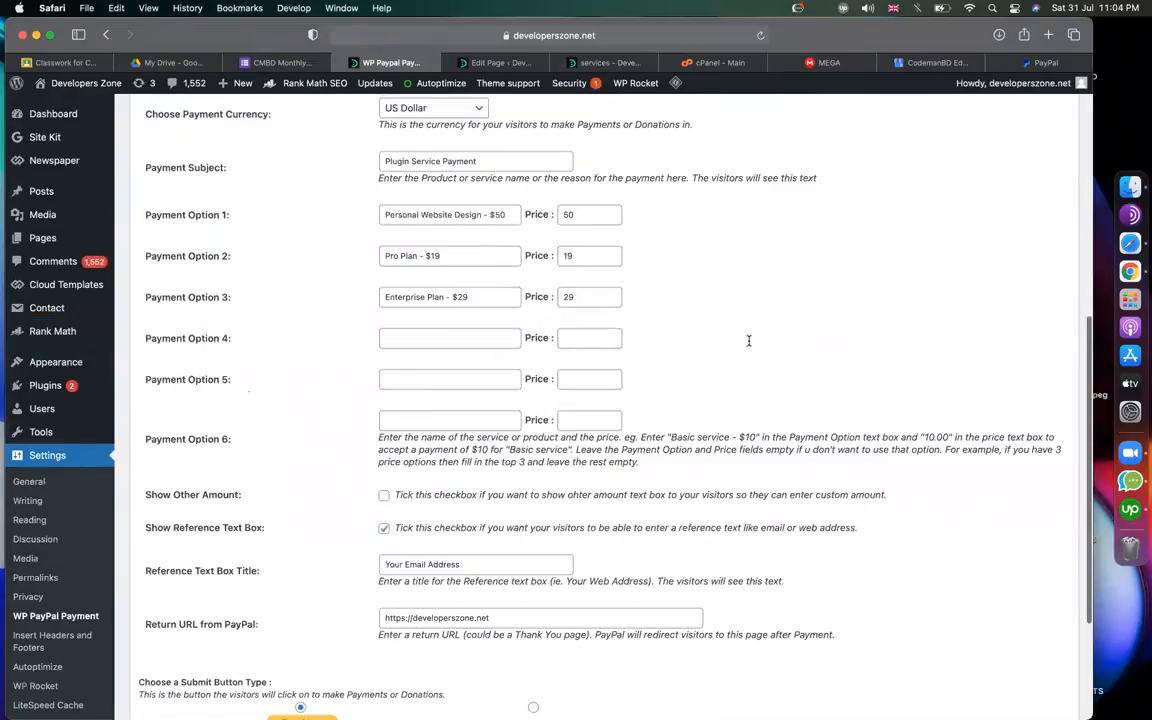
{"action": "scroll", "coordinate": [748, 341], "scroll_direction": "up", "scroll_amount": 8}
{"action": "scroll", "coordinate": [748, 341], "scroll_direction": "down", "scroll_amount": 5}
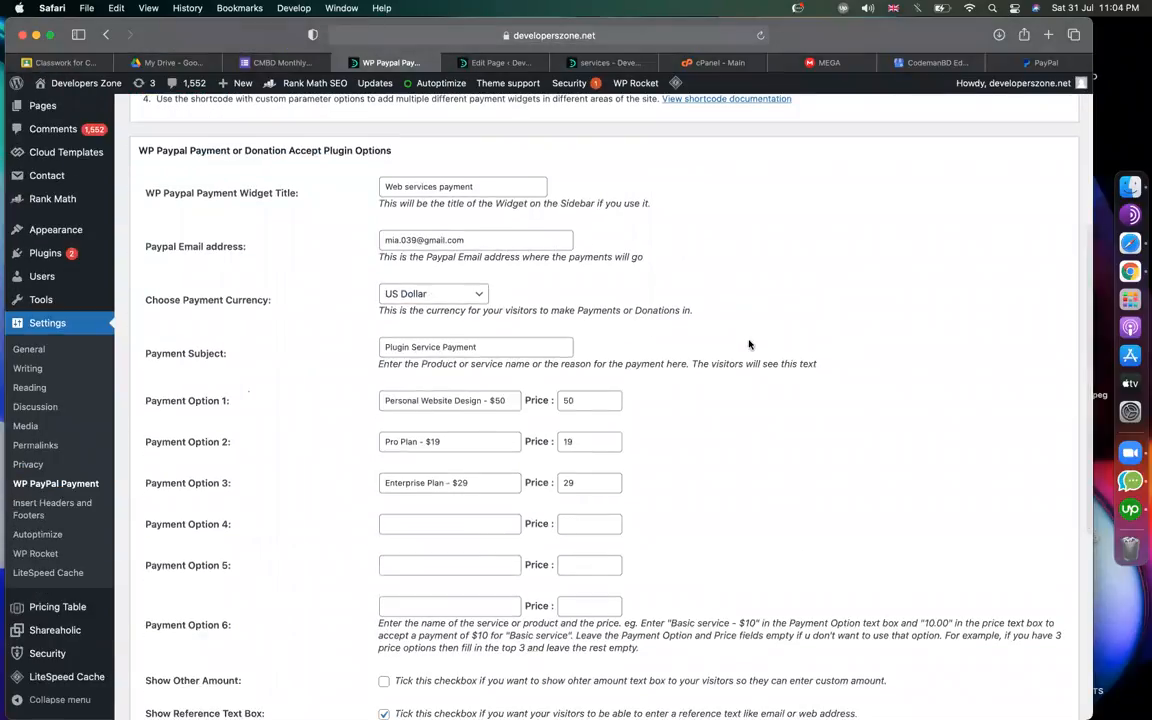
{"action": "right_click", "coordinate": [748, 343]}
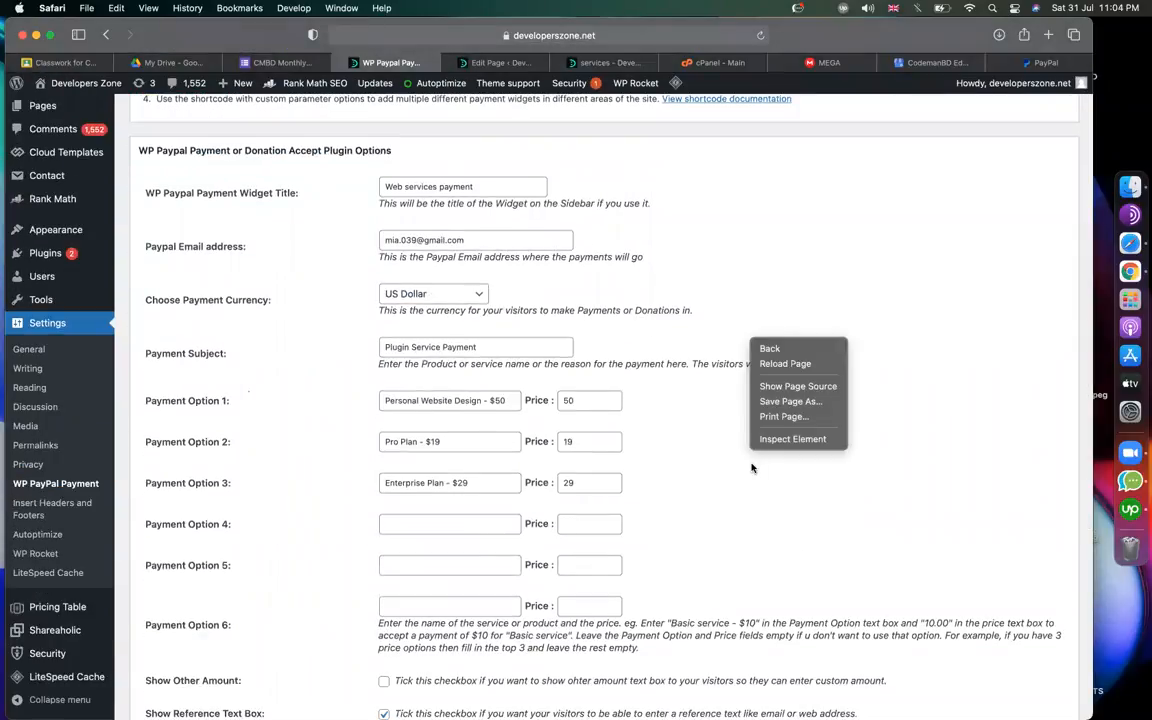
{"action": "left_click", "coordinate": [676, 583]}
{"action": "scroll", "coordinate": [823, 558], "scroll_direction": "down", "scroll_amount": 1}
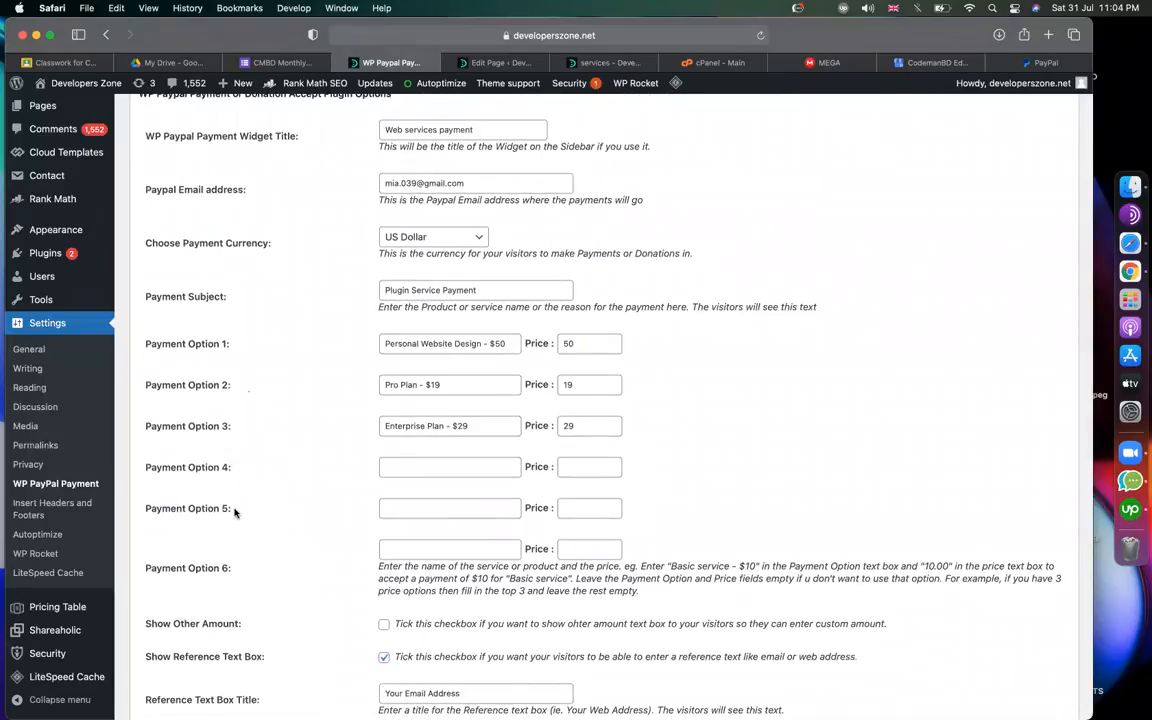
{"action": "left_click_drag", "start_coordinate": [226, 511], "coordinate": [150, 345]}
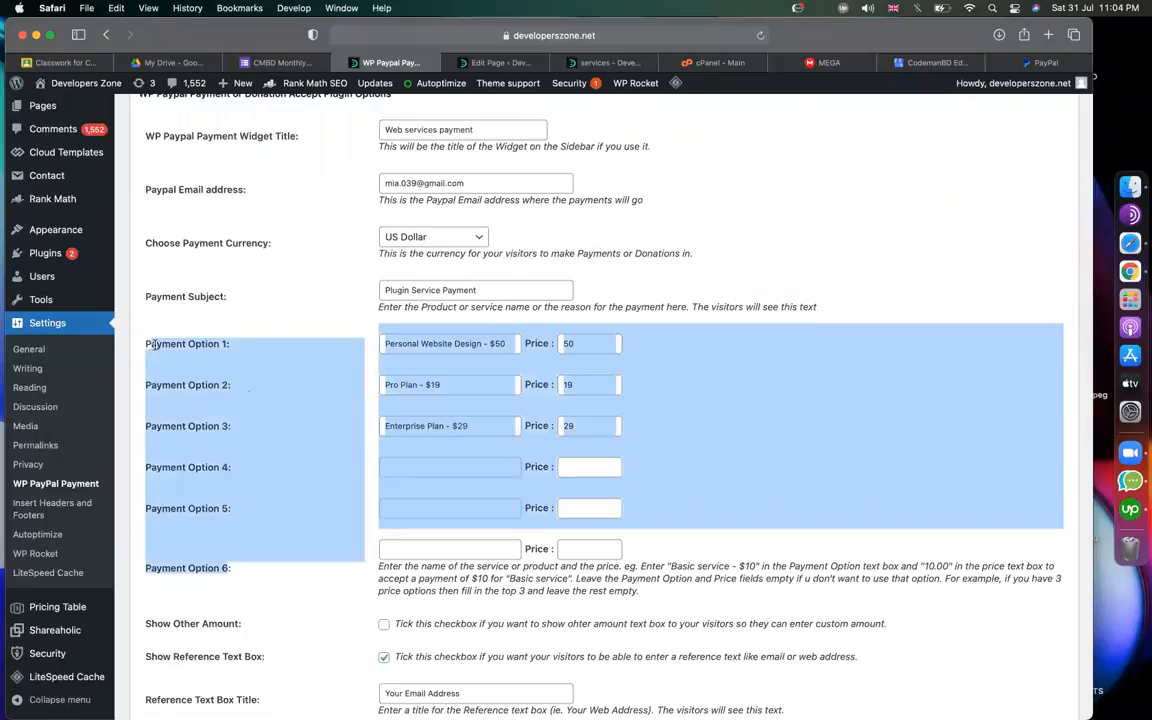
{"action": "triple_click", "coordinate": [154, 344]}
{"action": "left_click", "coordinate": [730, 398]}
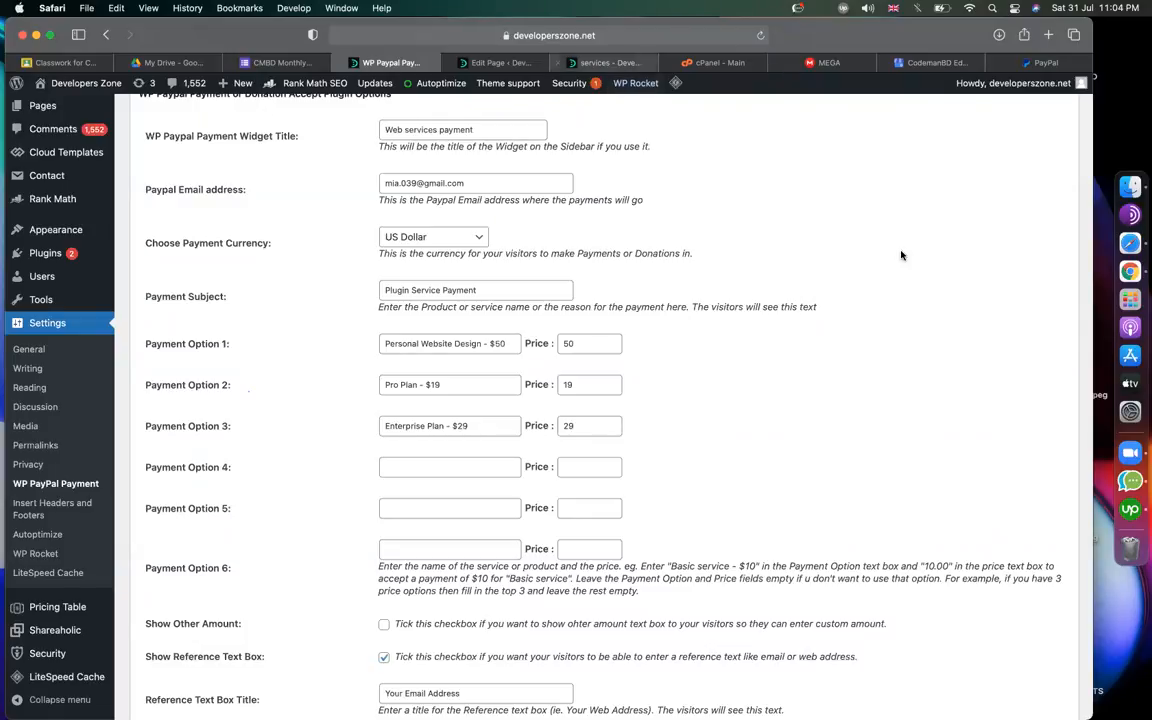
{"action": "left_click_drag", "start_coordinate": [485, 343], "coordinate": [517, 368]}
{"action": "left_click", "coordinate": [784, 494]}
Check the Personal Website Design, Pro Plan and Enterprise Plan labels, turn Show Other Amount off, and update options.
{"action": "scroll", "coordinate": [784, 495], "scroll_direction": "down", "scroll_amount": 3}
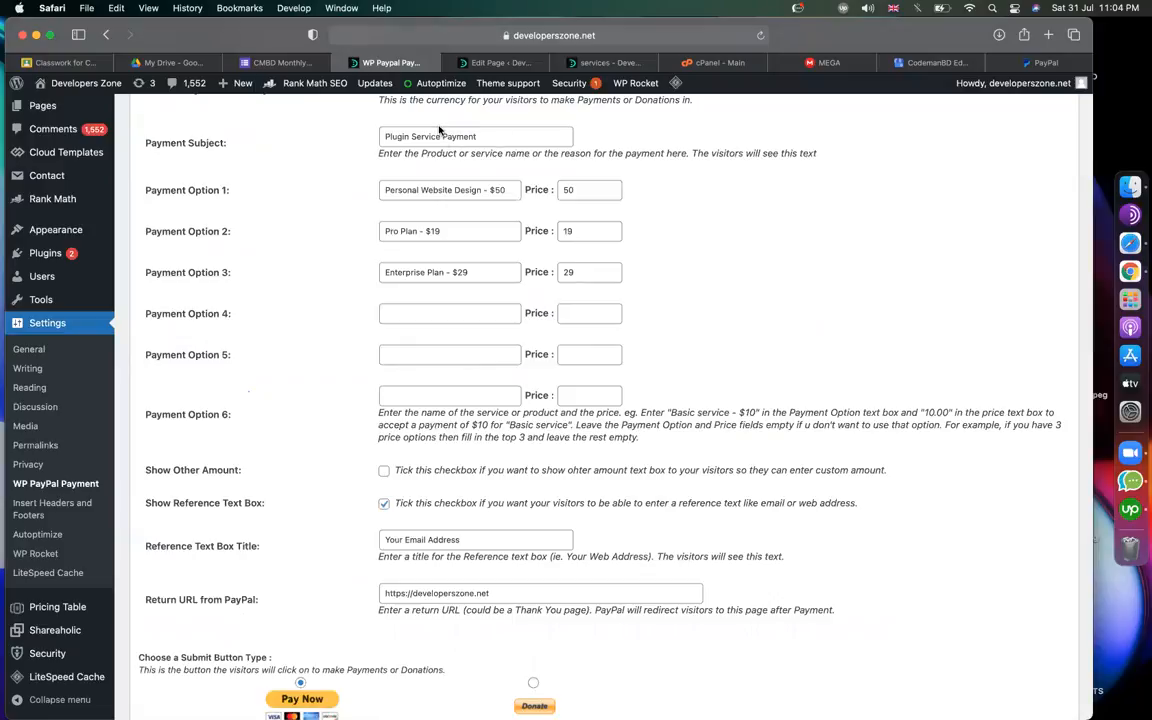
{"action": "scroll", "coordinate": [617, 514], "scroll_direction": "down", "scroll_amount": 3}
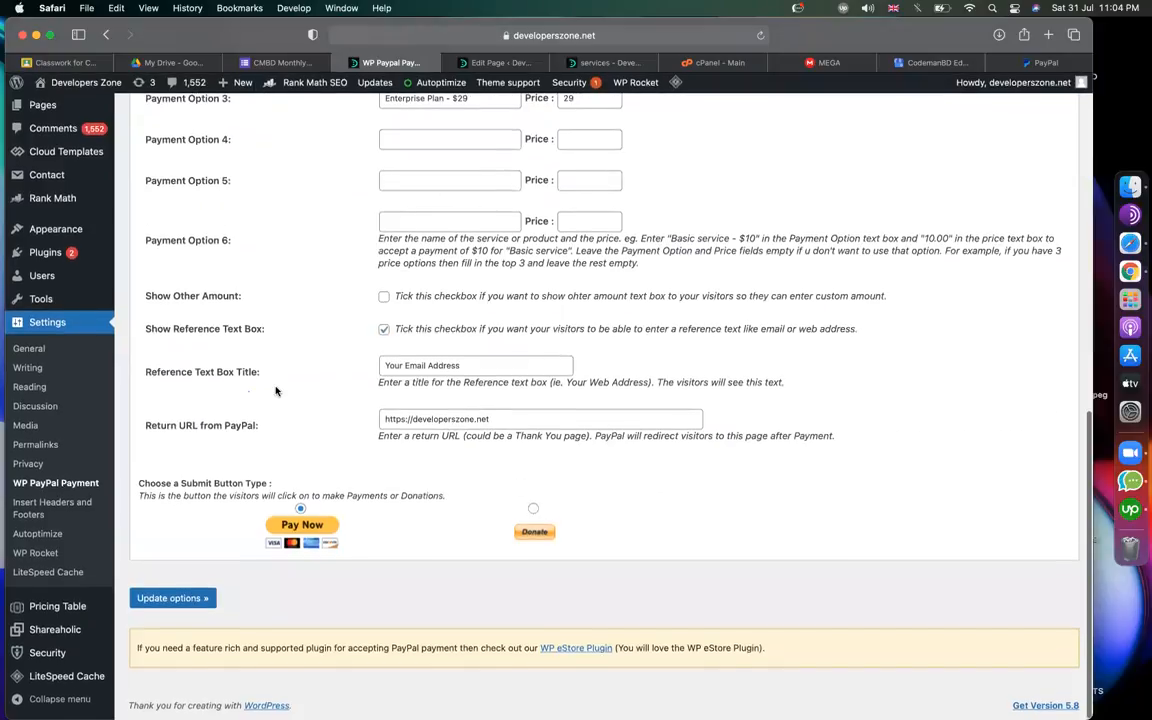
{"action": "scroll", "coordinate": [296, 402], "scroll_direction": "up", "scroll_amount": 2}
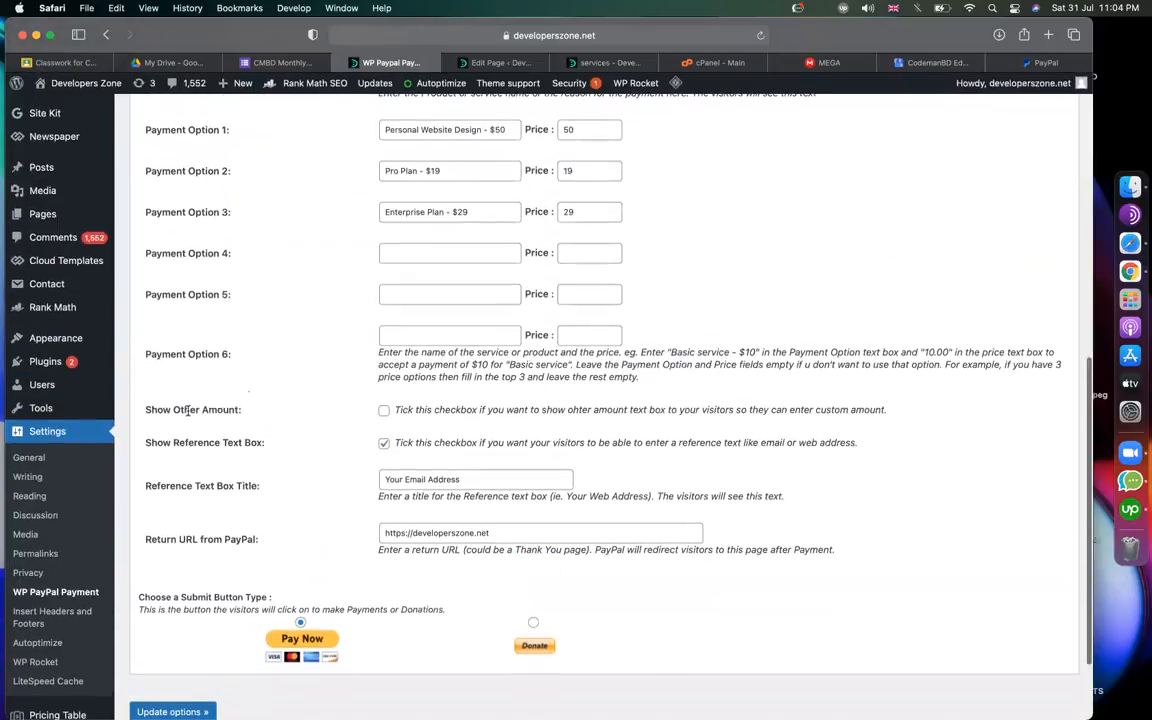
{"action": "scroll", "coordinate": [304, 410], "scroll_direction": "up", "scroll_amount": 1}
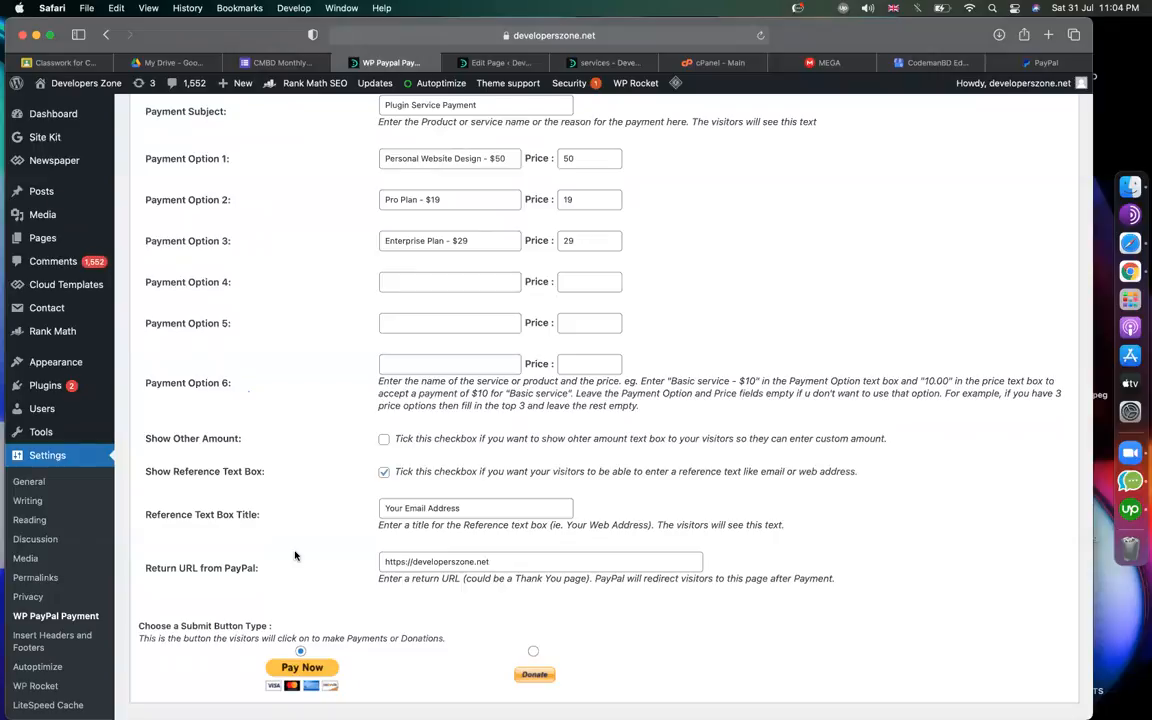
{"action": "left_click_drag", "start_coordinate": [238, 440], "coordinate": [163, 440]}
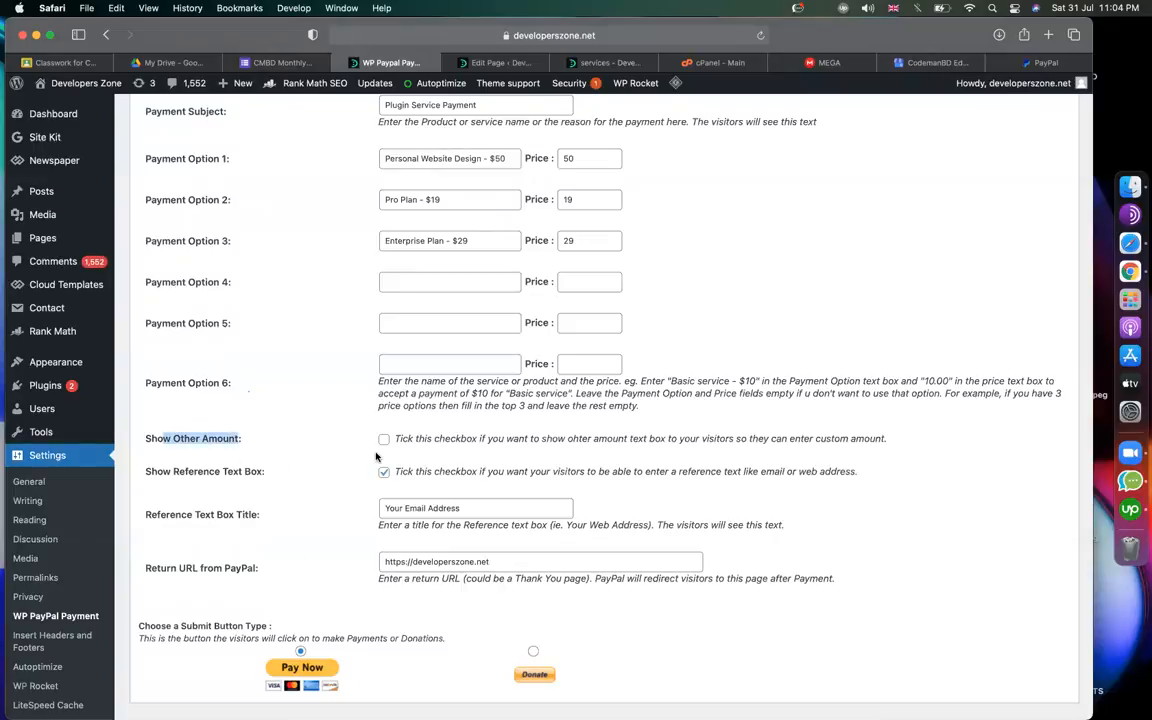
{"action": "scroll", "coordinate": [340, 440], "scroll_direction": "down", "scroll_amount": 3}
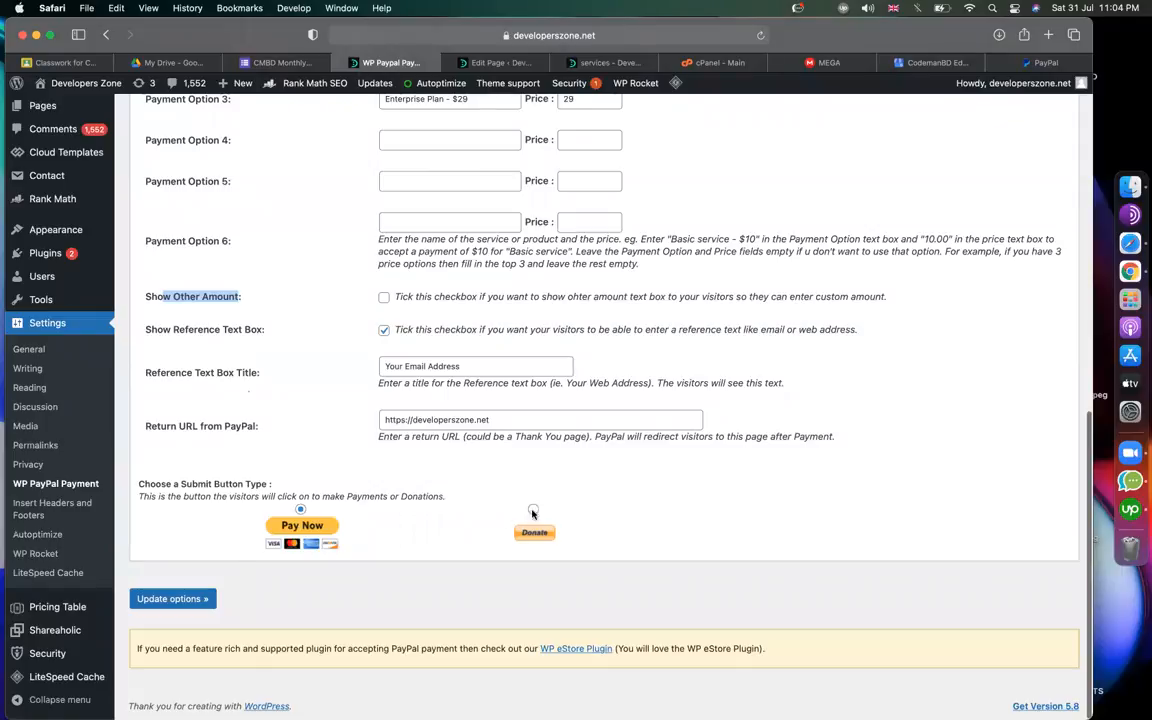
{"action": "scroll", "coordinate": [359, 369], "scroll_direction": "up", "scroll_amount": 2}
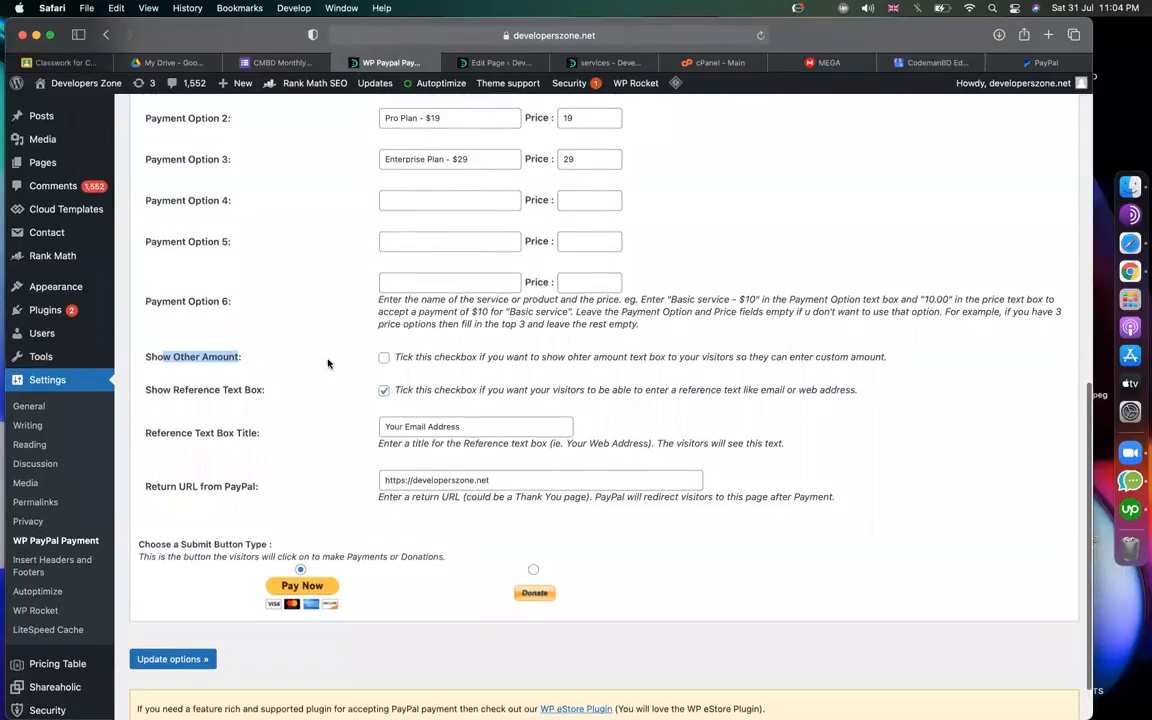
{"action": "left_click", "coordinate": [330, 364]}
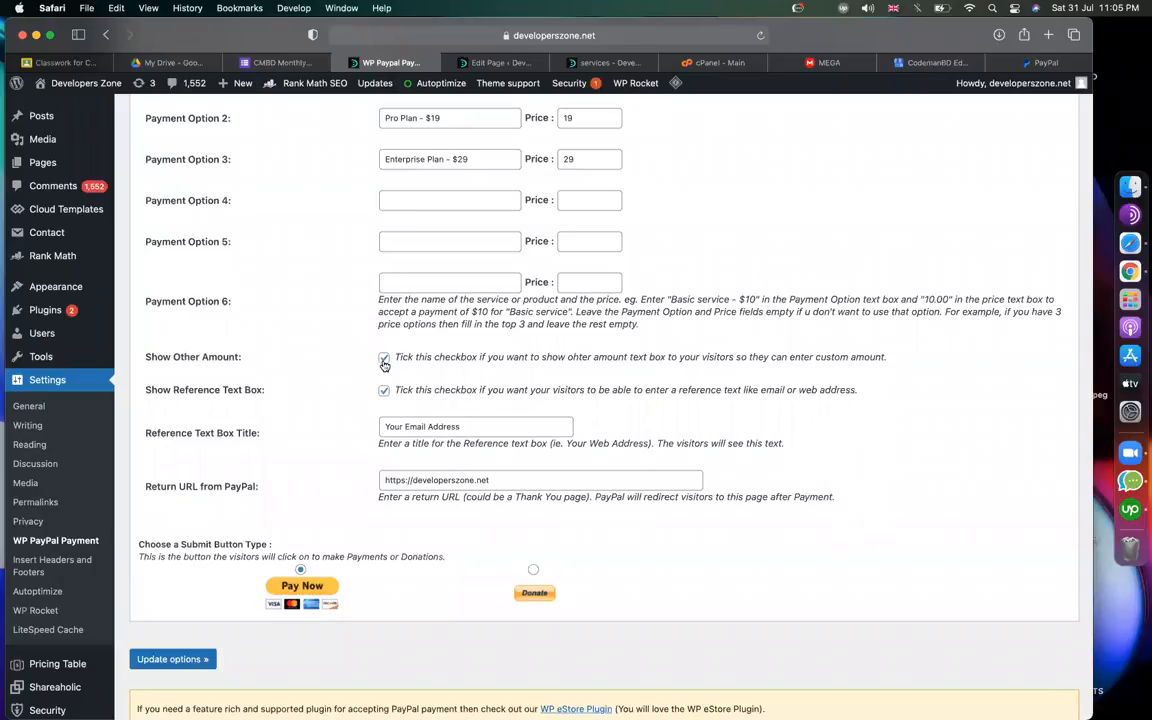
{"action": "scroll", "coordinate": [390, 370], "scroll_direction": "up", "scroll_amount": 3}
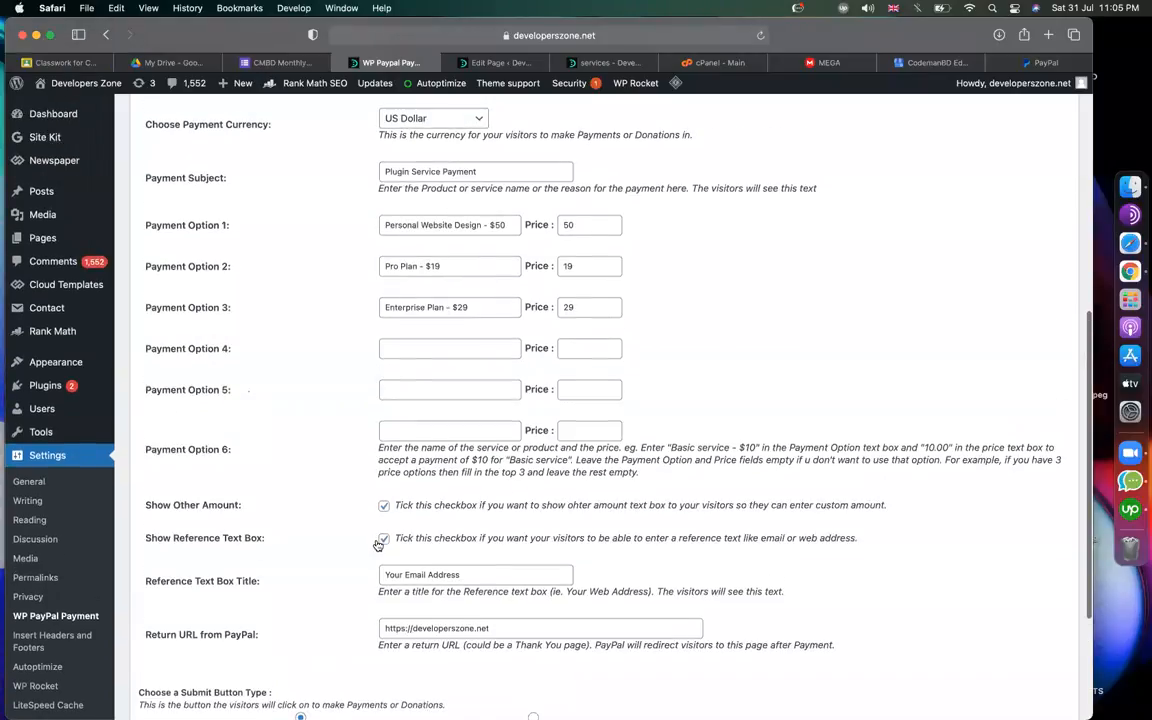
{"action": "left_click_drag", "start_coordinate": [476, 308], "coordinate": [329, 309]}
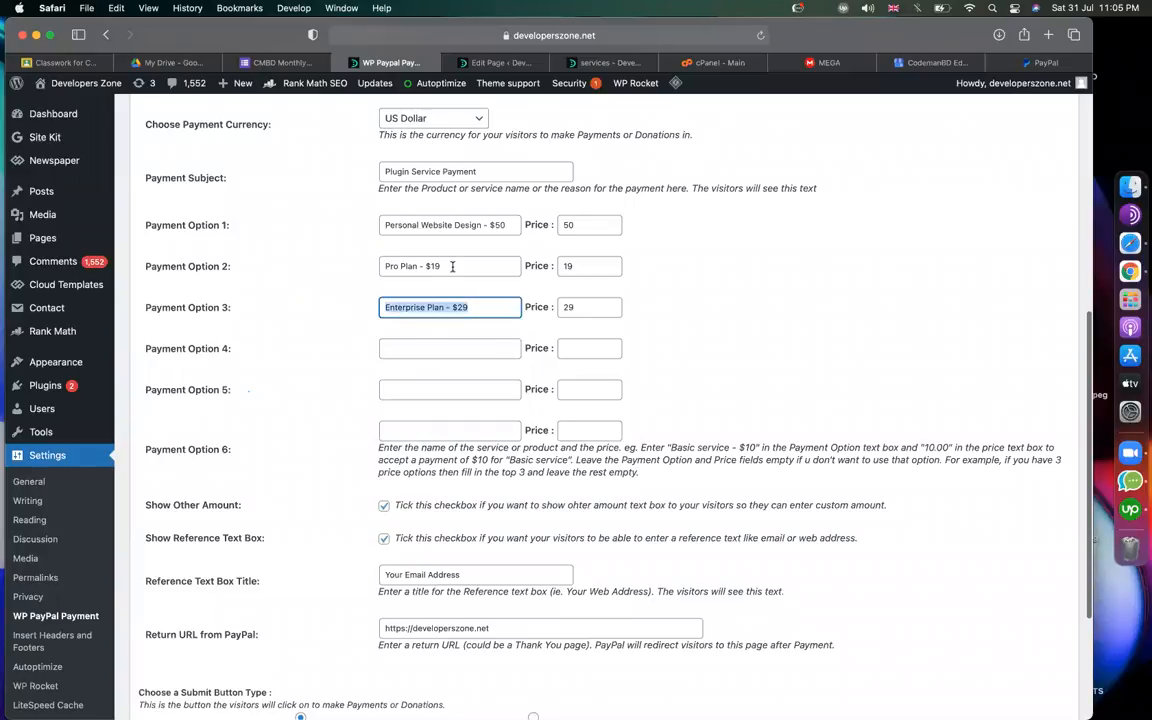
{"action": "left_click_drag", "start_coordinate": [455, 267], "coordinate": [361, 267]}
{"action": "left_click_drag", "start_coordinate": [508, 225], "coordinate": [329, 221]}
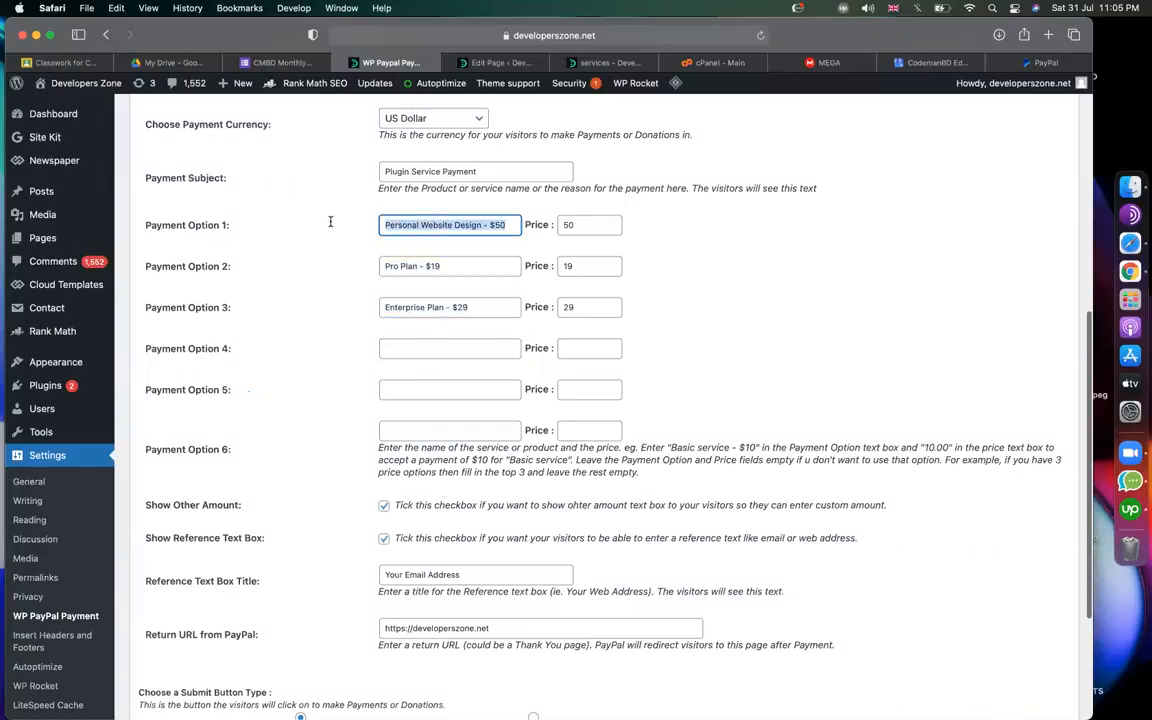
{"action": "left_click", "coordinate": [385, 506]}
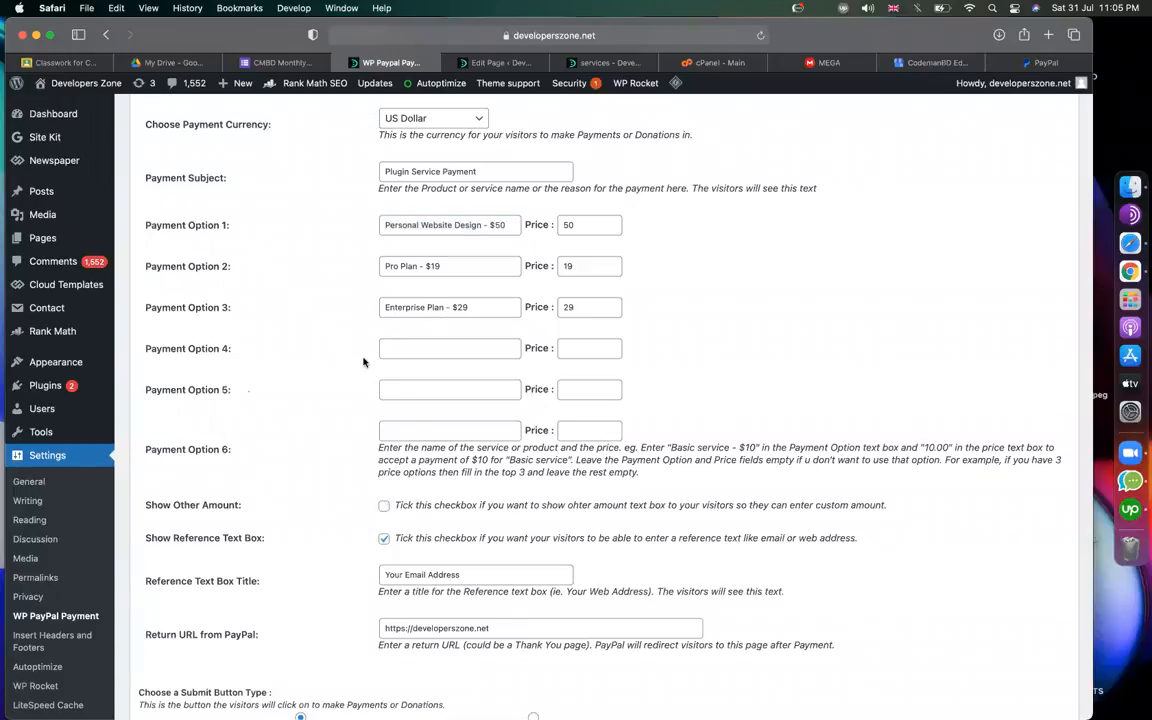
{"action": "scroll", "coordinate": [330, 330], "scroll_direction": "down", "scroll_amount": 5}
{"action": "left_click", "coordinate": [175, 589]}
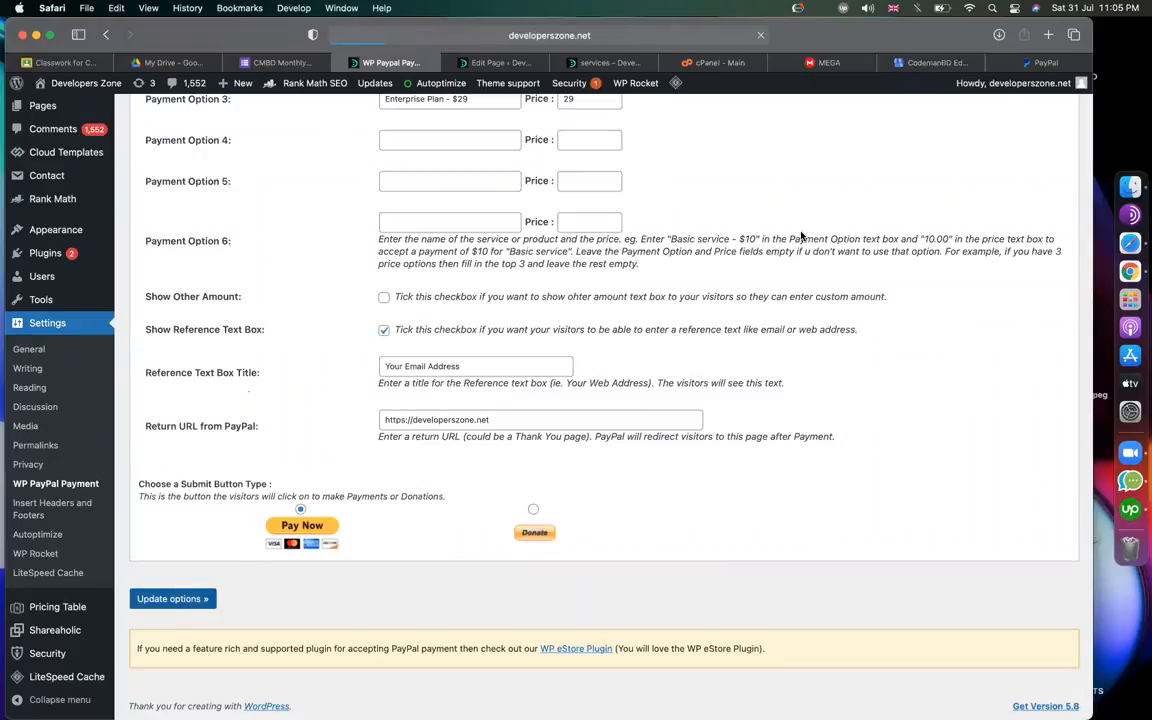
Scroll up to the Plugin Usage section of the saved PayPal settings.
{"action": "scroll", "coordinate": [800, 234], "scroll_direction": "up", "scroll_amount": 10}
{"action": "scroll", "coordinate": [790, 452], "scroll_direction": "down", "scroll_amount": 5}
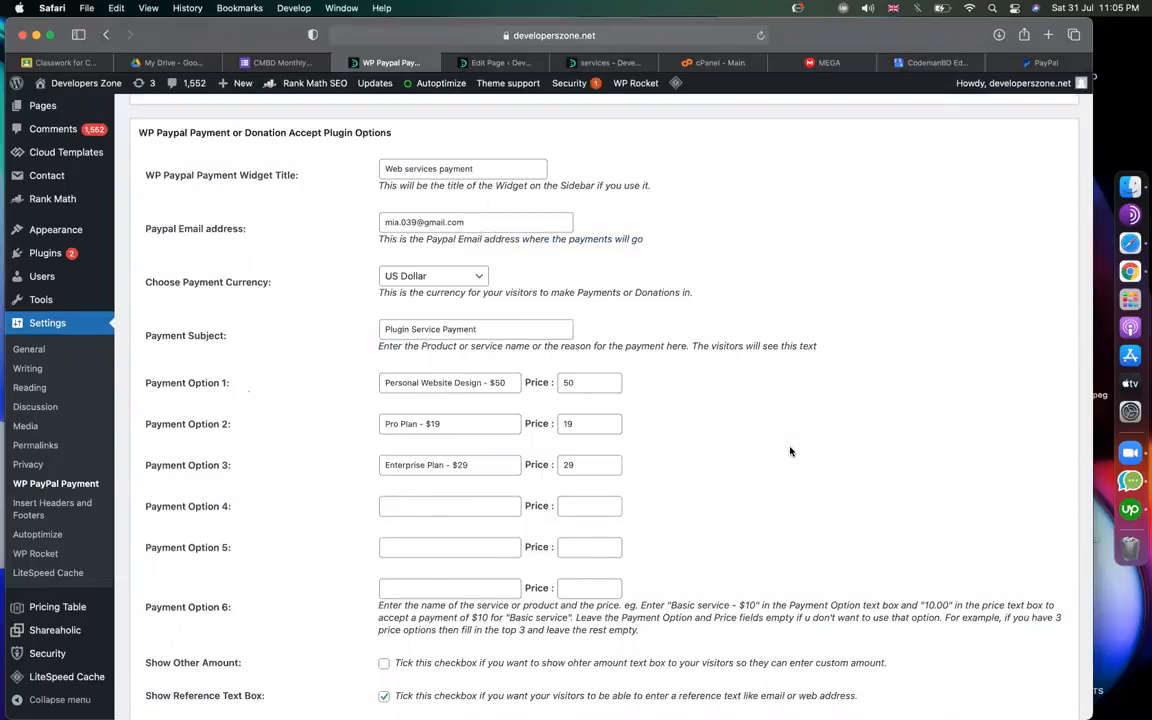
{"action": "scroll", "coordinate": [790, 452], "scroll_direction": "down", "scroll_amount": 5}
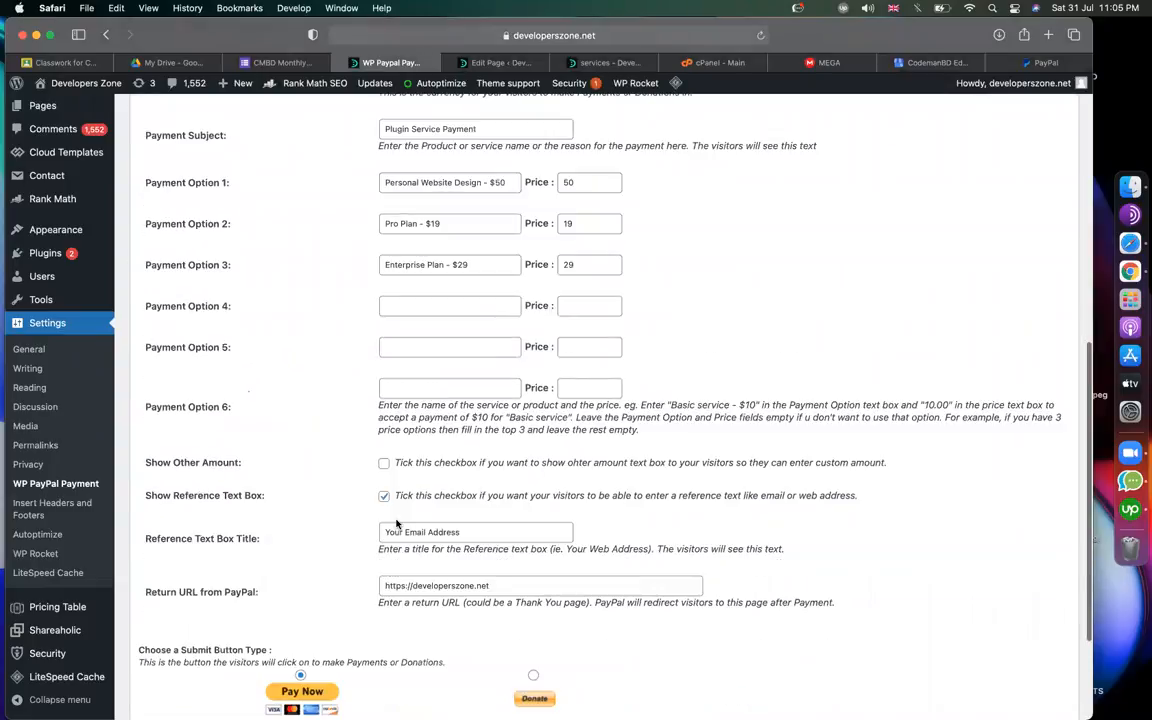
{"action": "scroll", "coordinate": [605, 450], "scroll_direction": "up", "scroll_amount": 6}
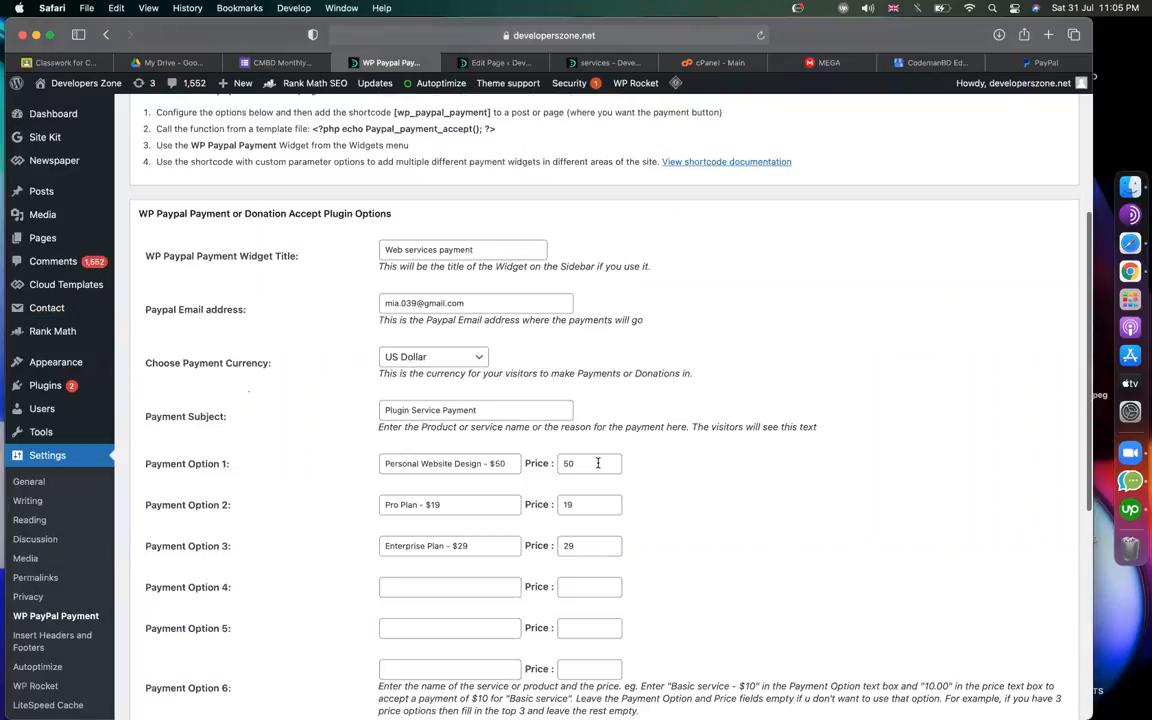
{"action": "scroll", "coordinate": [598, 463], "scroll_direction": "down", "scroll_amount": 3}
{"action": "scroll", "coordinate": [598, 465], "scroll_direction": "up", "scroll_amount": 6}
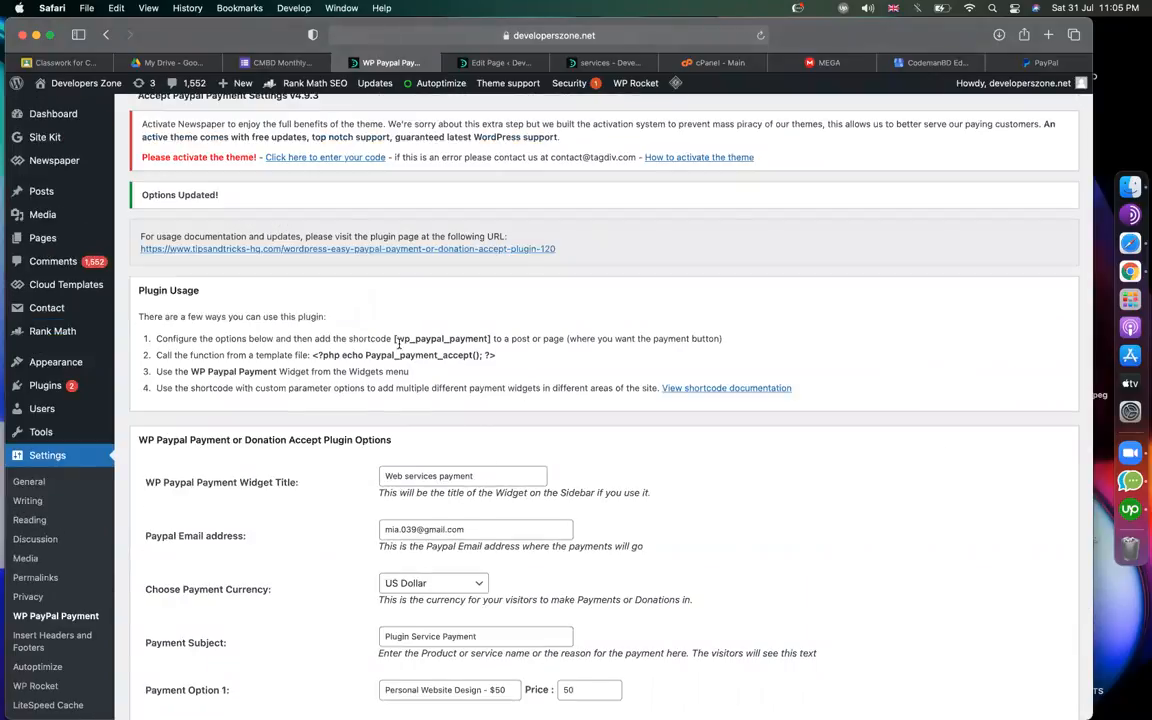
{"action": "scroll", "coordinate": [398, 343], "scroll_direction": "up", "scroll_amount": 5}
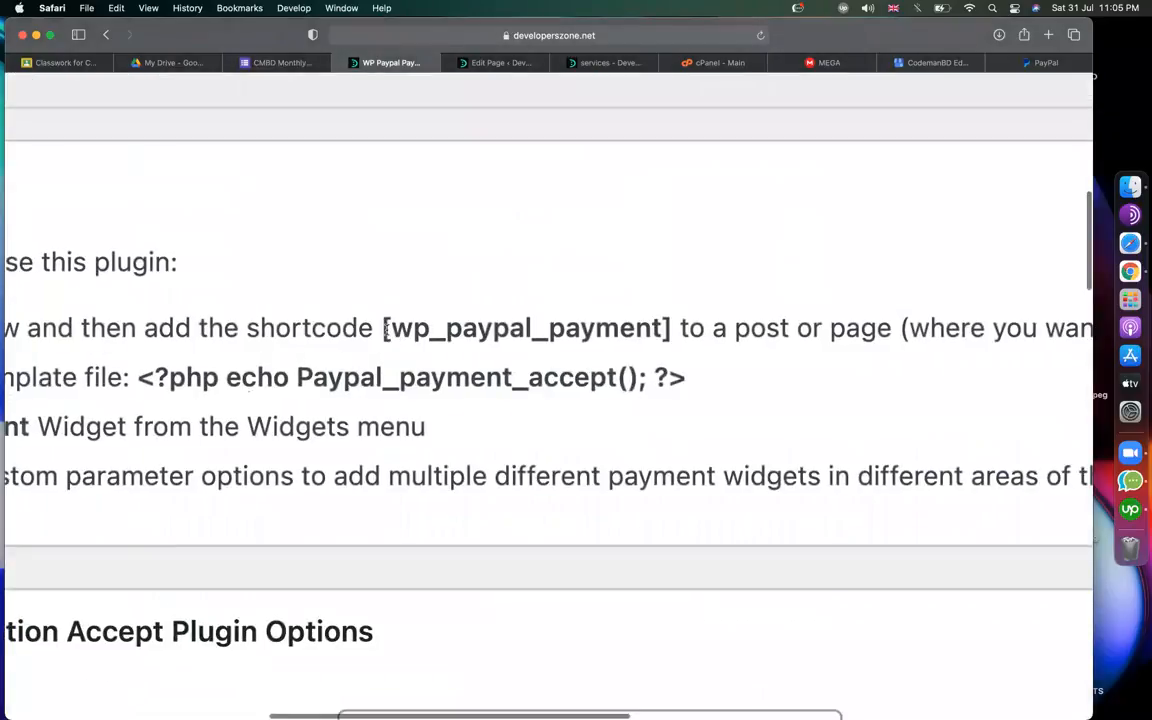
Compare the [wp_paypal_payment] shortcode with the services page's elfsight_pricing_table shortcode.
{"action": "left_click_drag", "start_coordinate": [383, 328], "coordinate": [670, 328]}
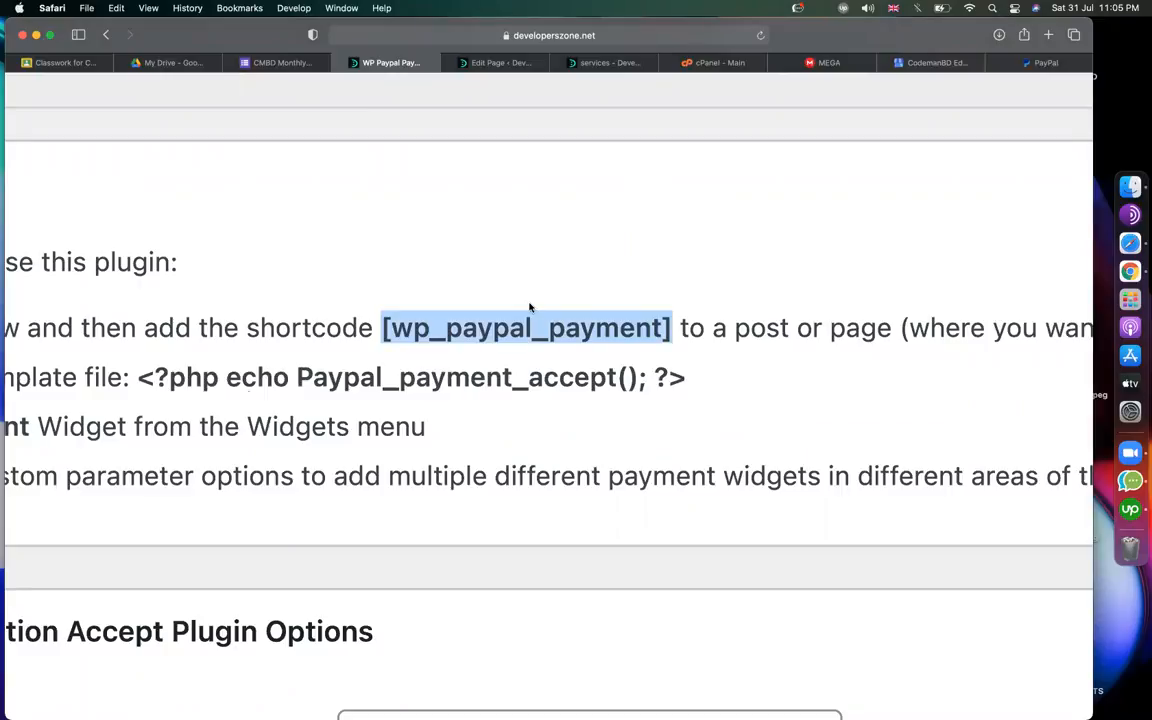
{"action": "left_click", "coordinate": [497, 64]}
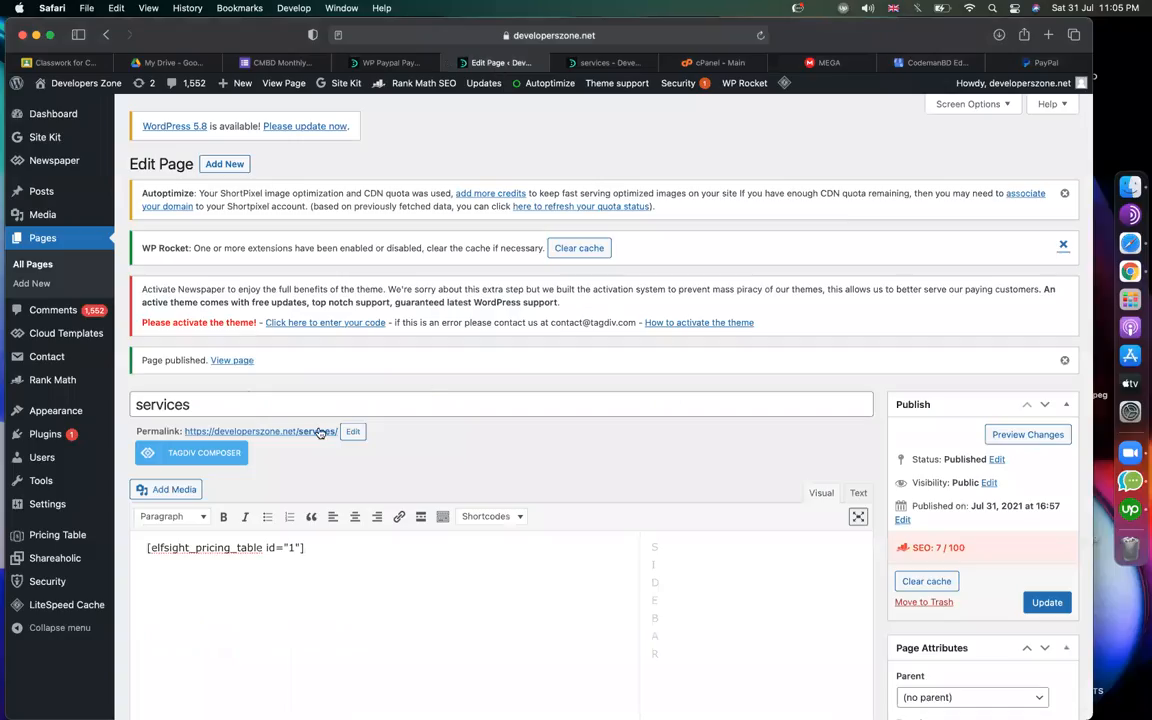
{"action": "triple_click", "coordinate": [187, 548]}
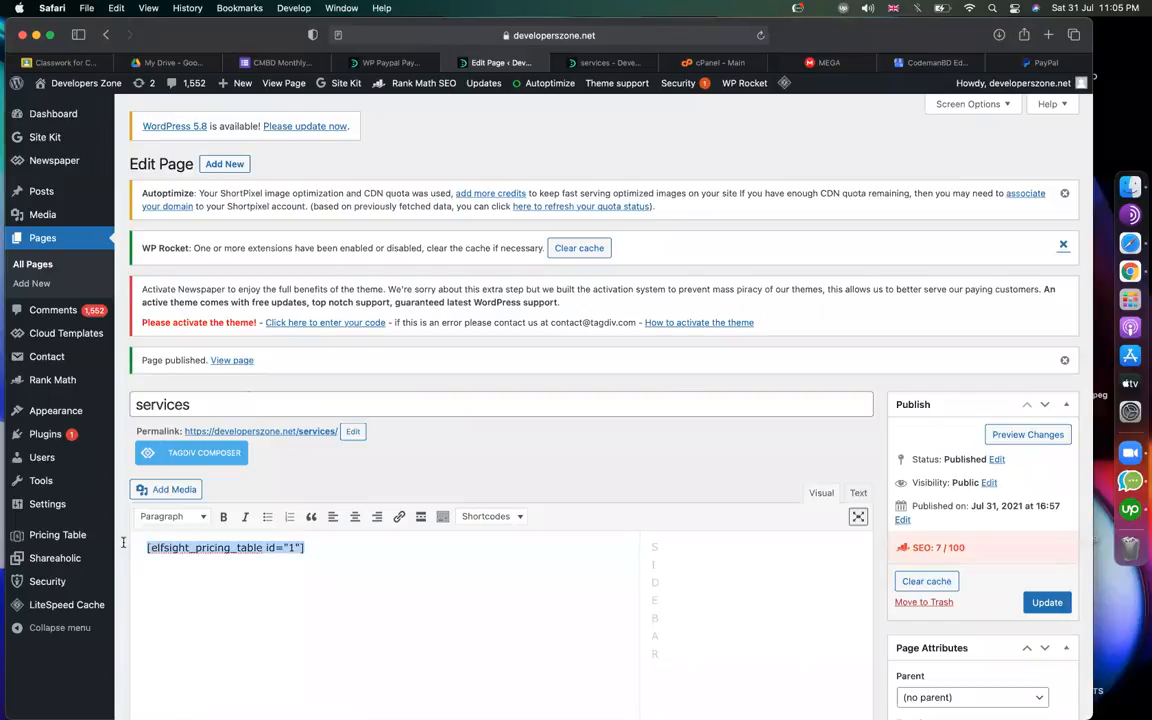
{"action": "left_click", "coordinate": [393, 63]}
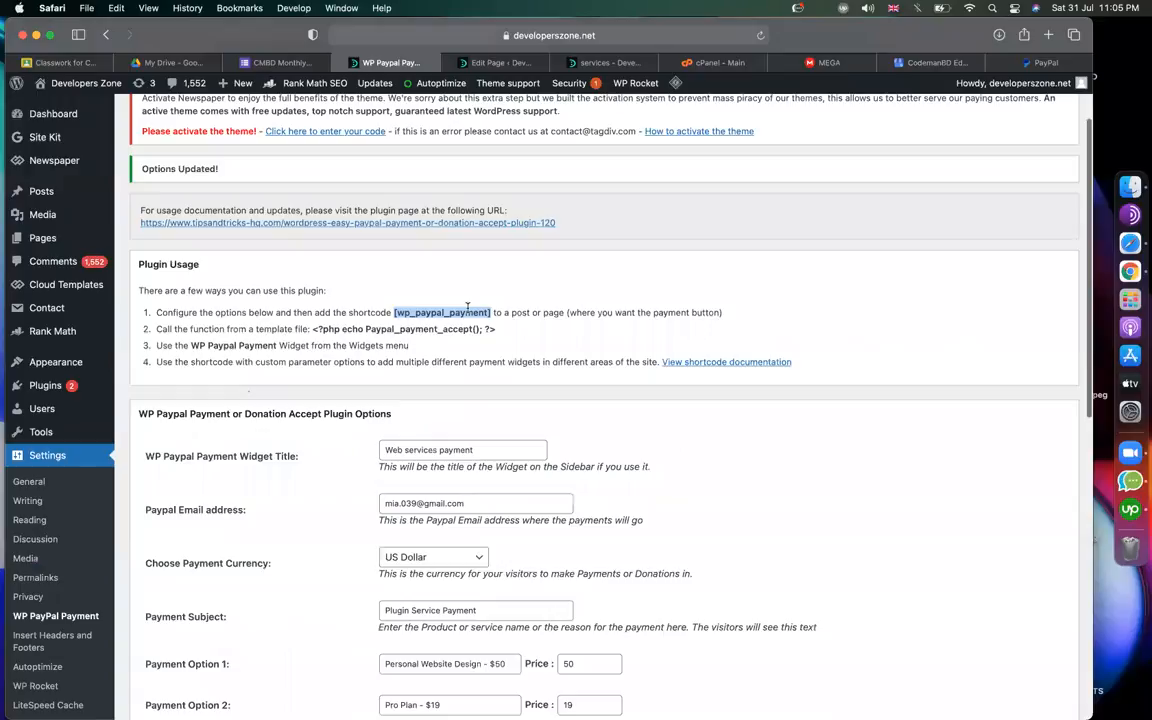
Copy the [wp_paypal_payment] shortcode and start a new page.
{"action": "right_click", "coordinate": [468, 313]}
{"action": "left_click", "coordinate": [470, 356]}
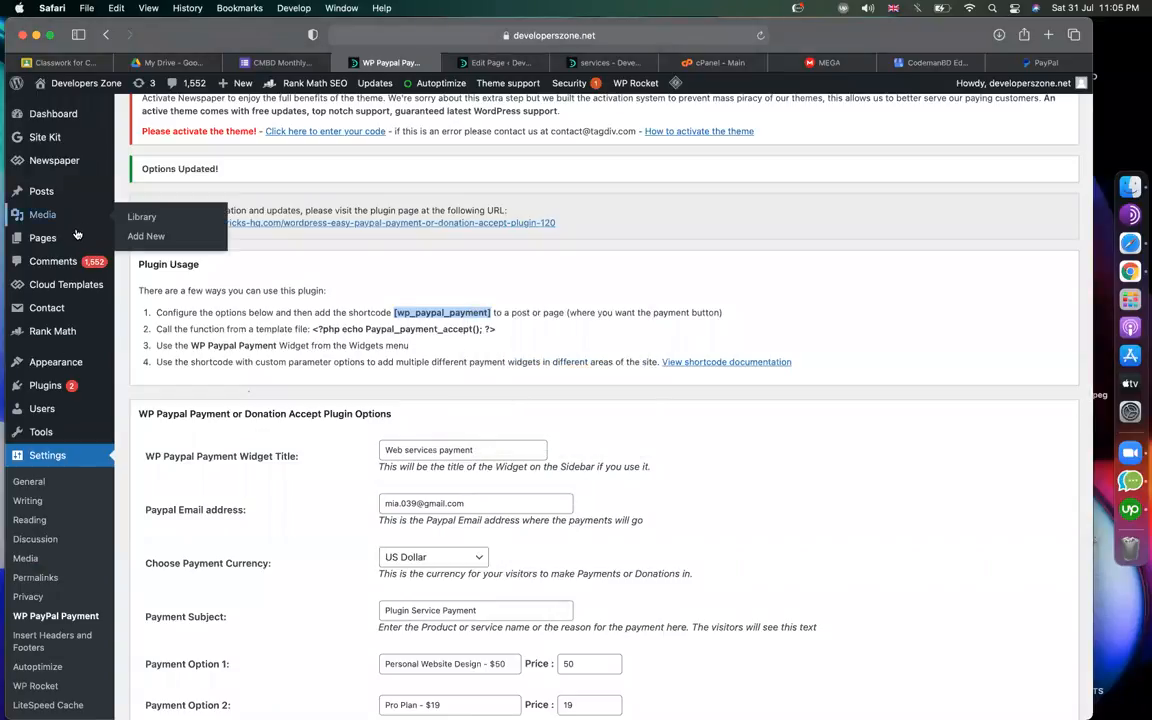
{"action": "mouse_move", "coordinate": [42, 238]}
{"action": "left_click", "coordinate": [143, 261]}
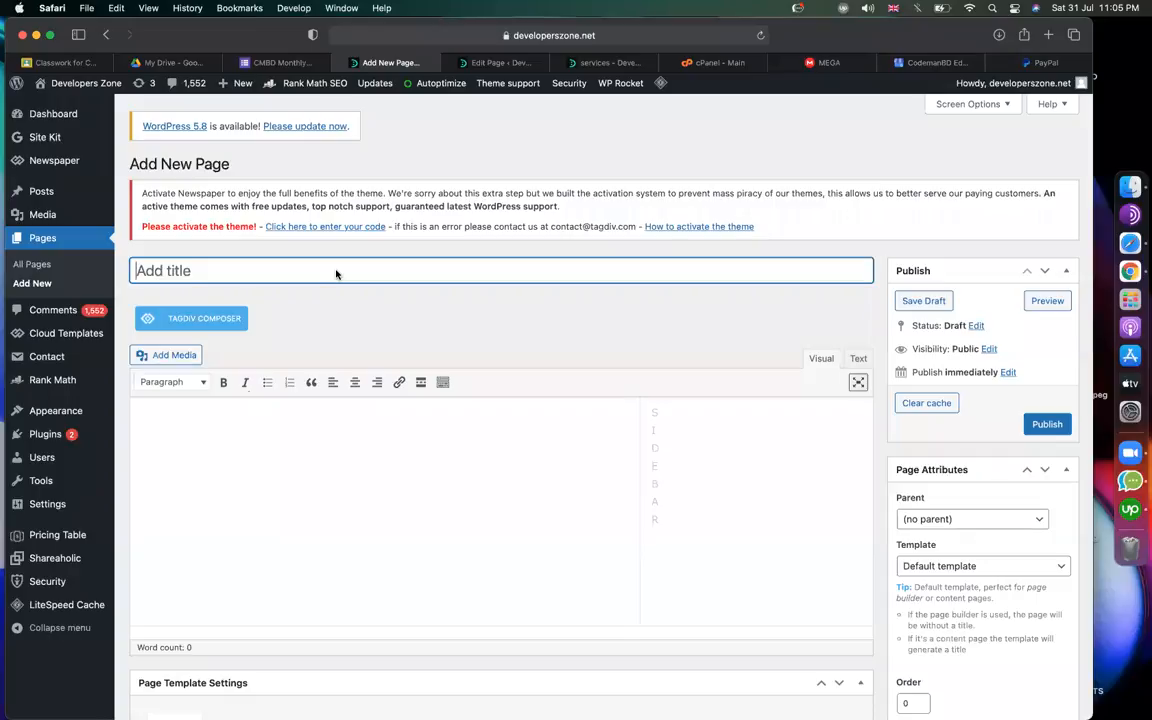
Publish a page titled 'payment' whose body is the pasted [wp_paypal_payment] shortcode, then view it.
{"action": "type", "text": "pa"}
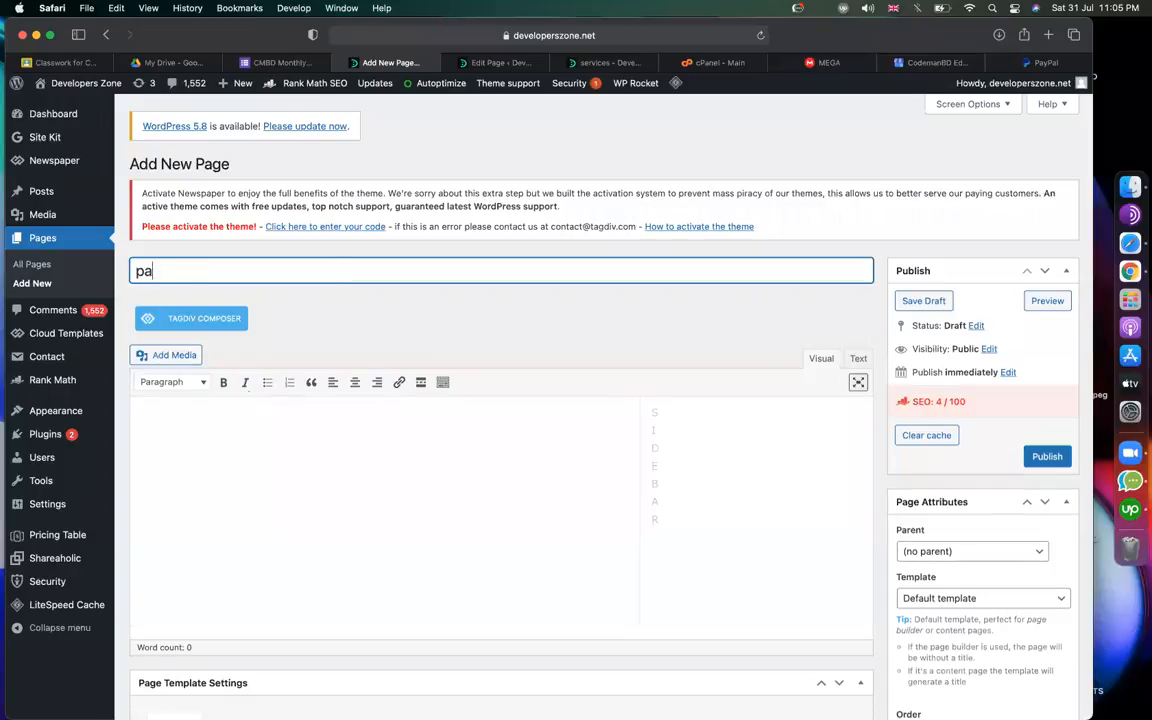
{"action": "type", "text": "yment"}
{"action": "left_click", "coordinate": [380, 446]}
{"action": "key", "text": "super+v"}
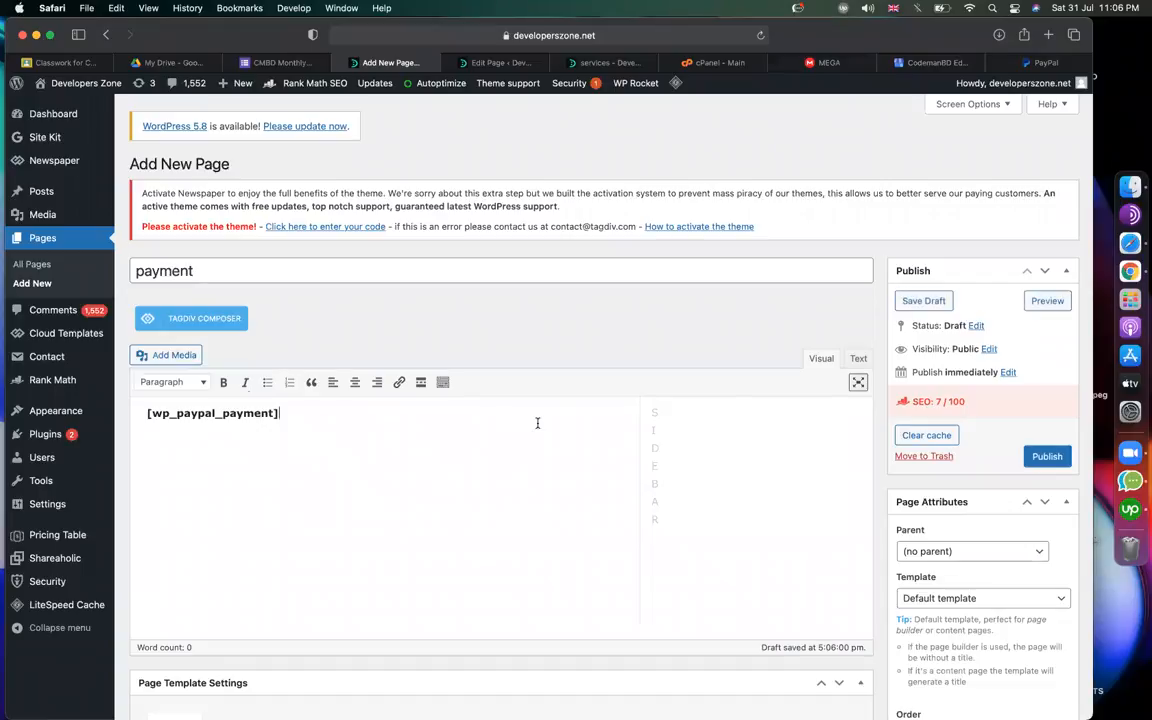
{"action": "left_click", "coordinate": [1050, 457]}
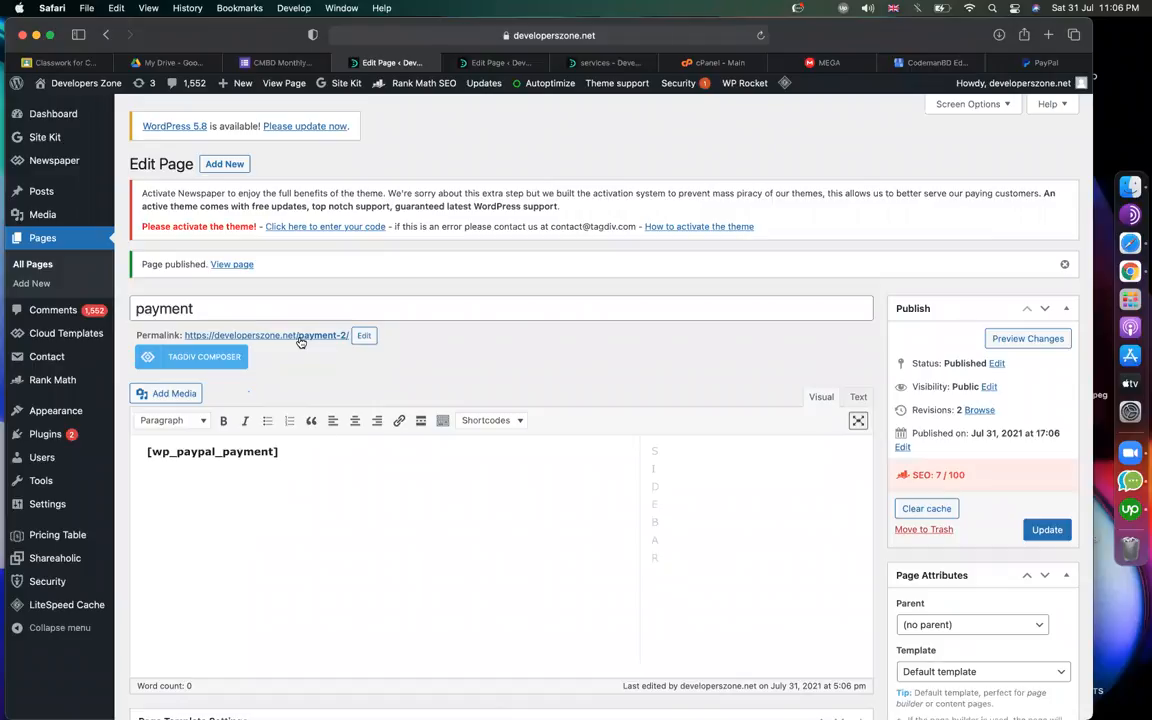
{"action": "left_click", "coordinate": [237, 267]}
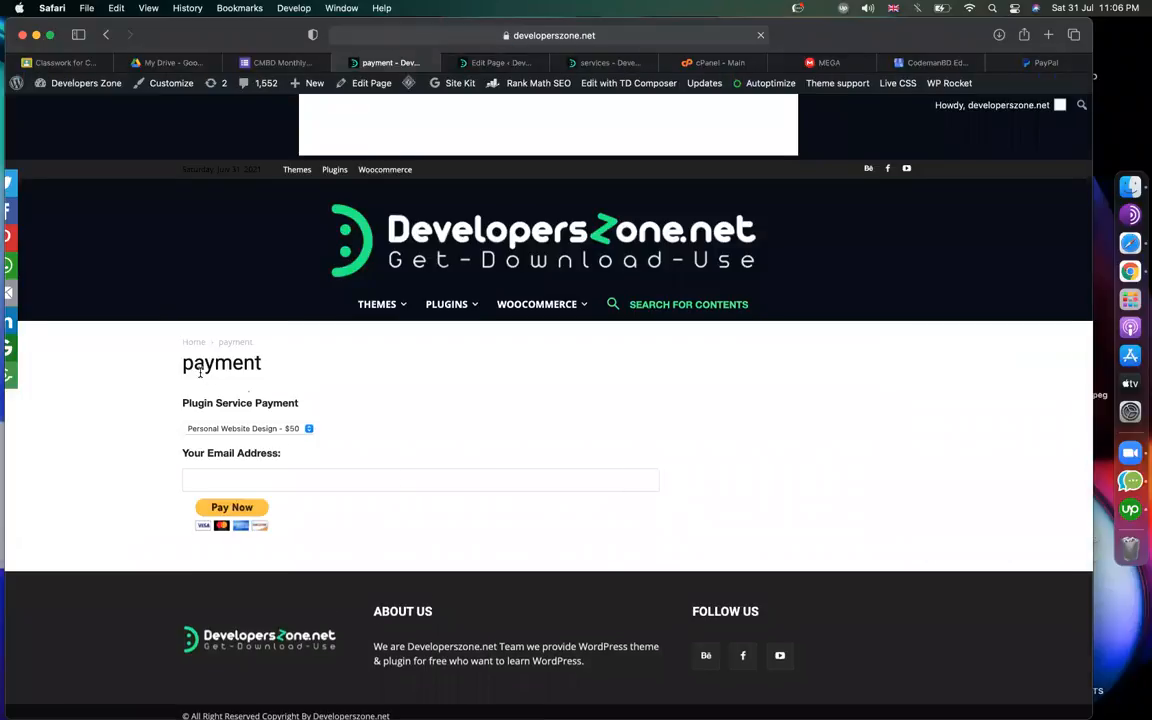
Check the live form's plan choices, keeping Personal Website Design selected.
{"action": "scroll", "coordinate": [200, 372], "scroll_direction": "down", "scroll_amount": 1}
{"action": "scroll", "coordinate": [200, 373], "scroll_direction": "up", "scroll_amount": 5}
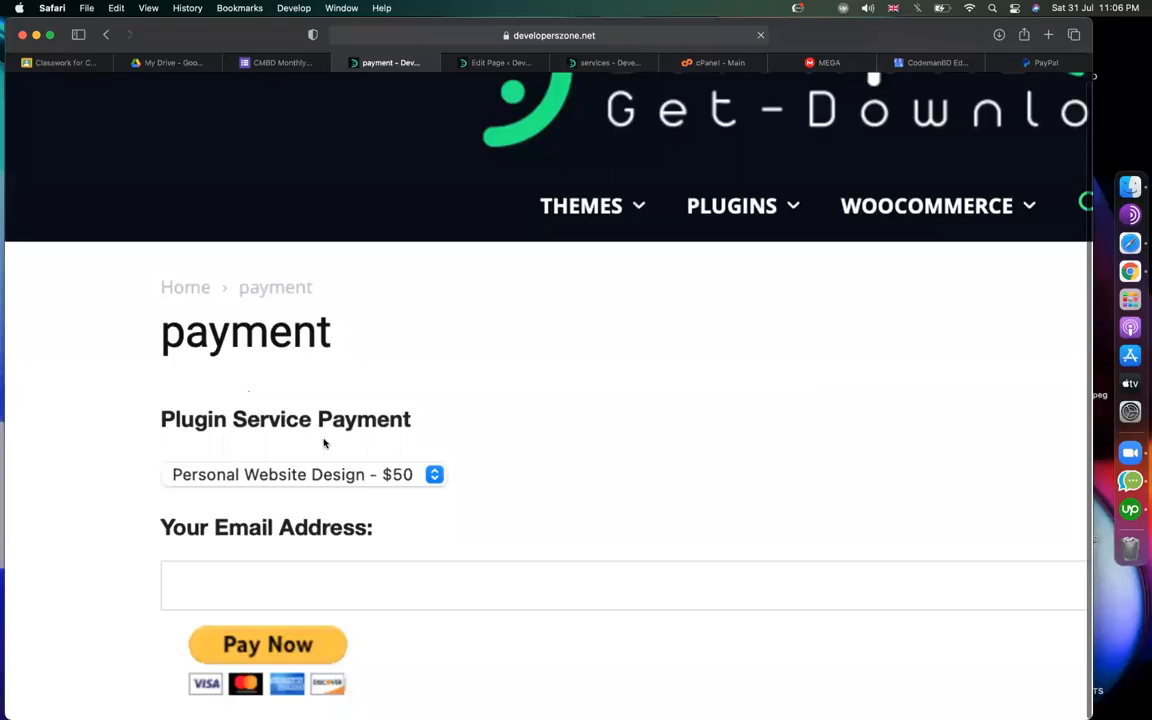
{"action": "scroll", "coordinate": [324, 443], "scroll_direction": "down", "scroll_amount": 3}
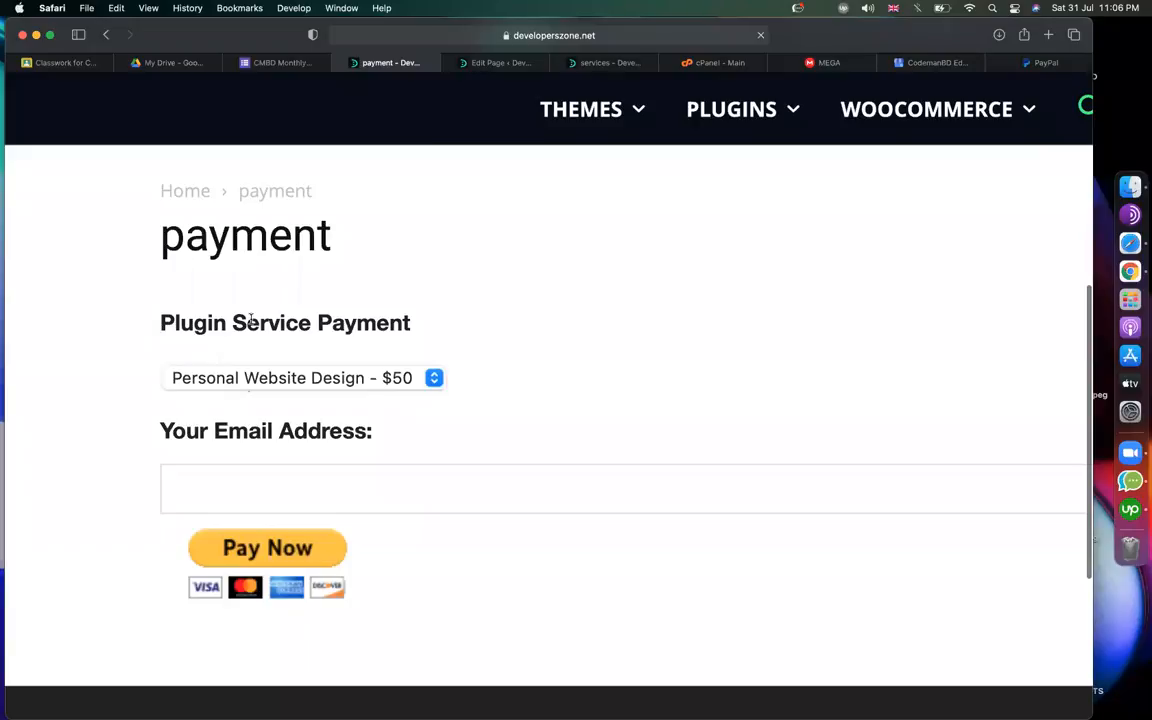
{"action": "scroll", "coordinate": [252, 320], "scroll_direction": "down", "scroll_amount": 5}
{"action": "scroll", "coordinate": [252, 322], "scroll_direction": "up", "scroll_amount": 6}
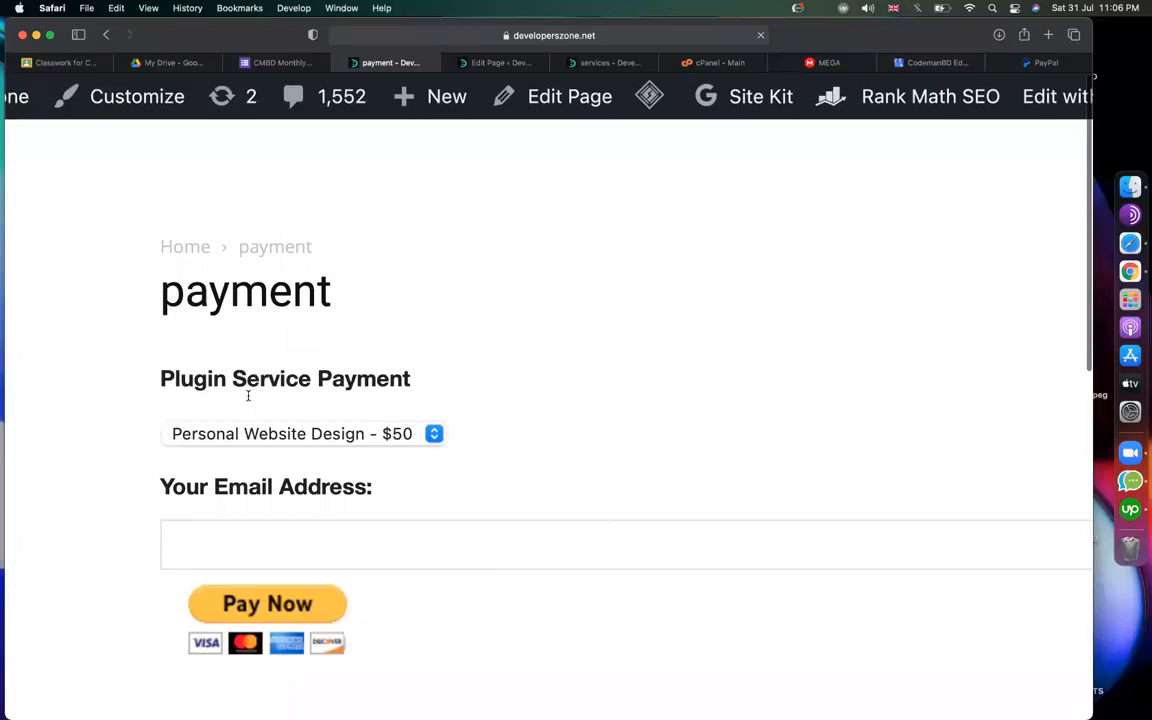
{"action": "left_click", "coordinate": [245, 436]}
{"action": "left_click", "coordinate": [244, 436]}
{"action": "left_click", "coordinate": [244, 437]}
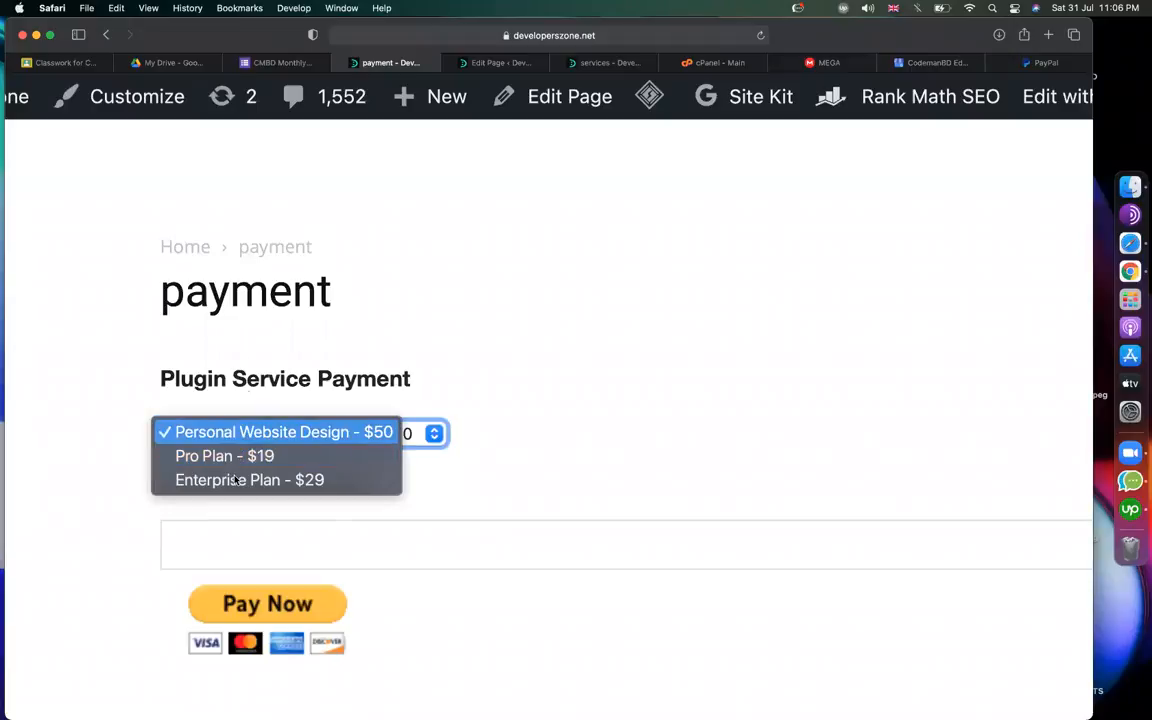
{"action": "left_click", "coordinate": [231, 437]}
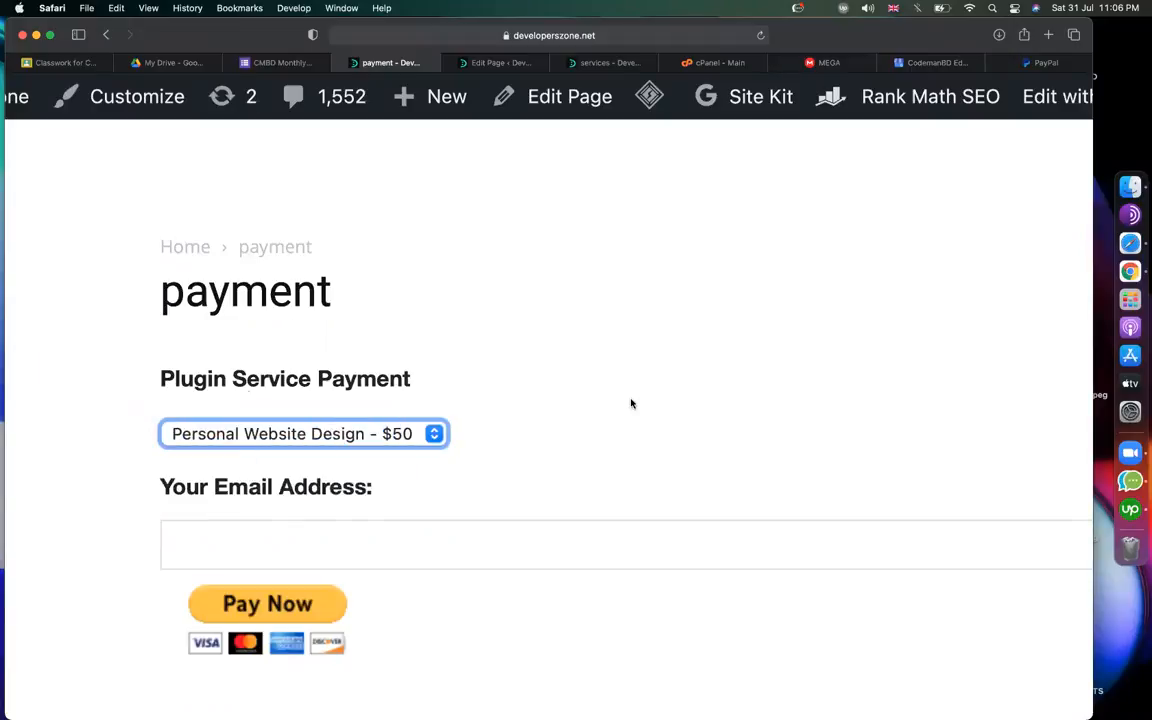
Enter an e-mail address in Your Email Address, then return to the services pricing page.
{"action": "scroll", "coordinate": [630, 403], "scroll_direction": "down", "scroll_amount": 5}
{"action": "left_click", "coordinate": [211, 287]}
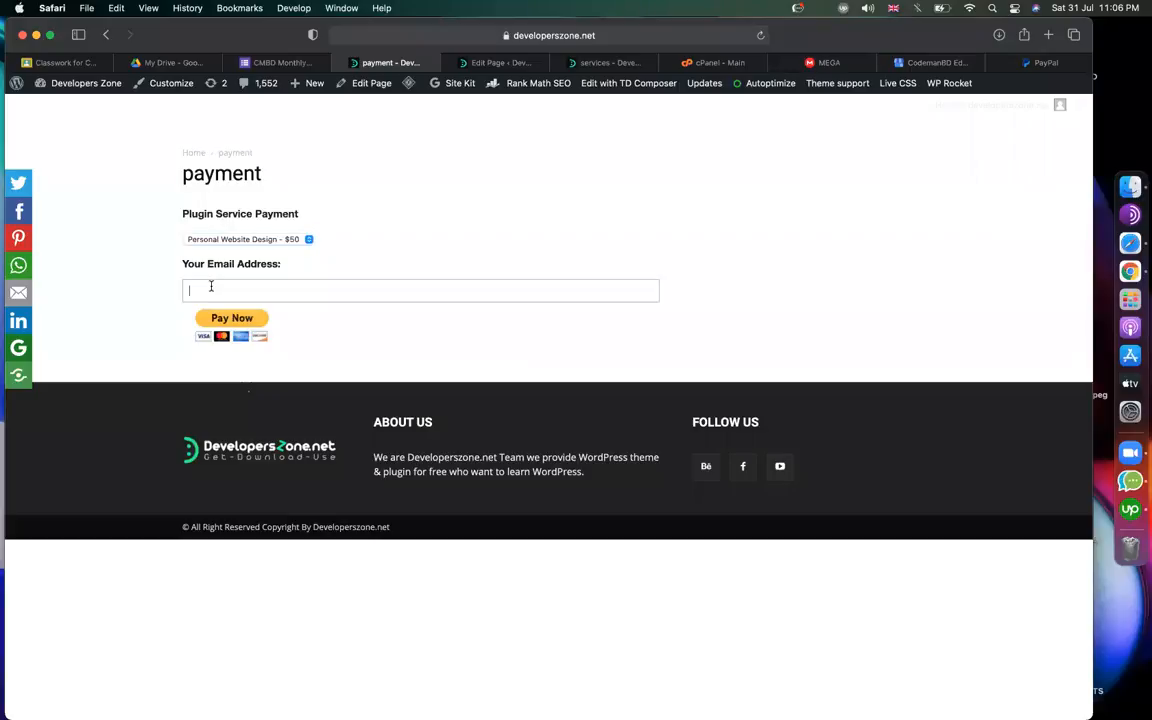
{"action": "left_click", "coordinate": [483, 234]}
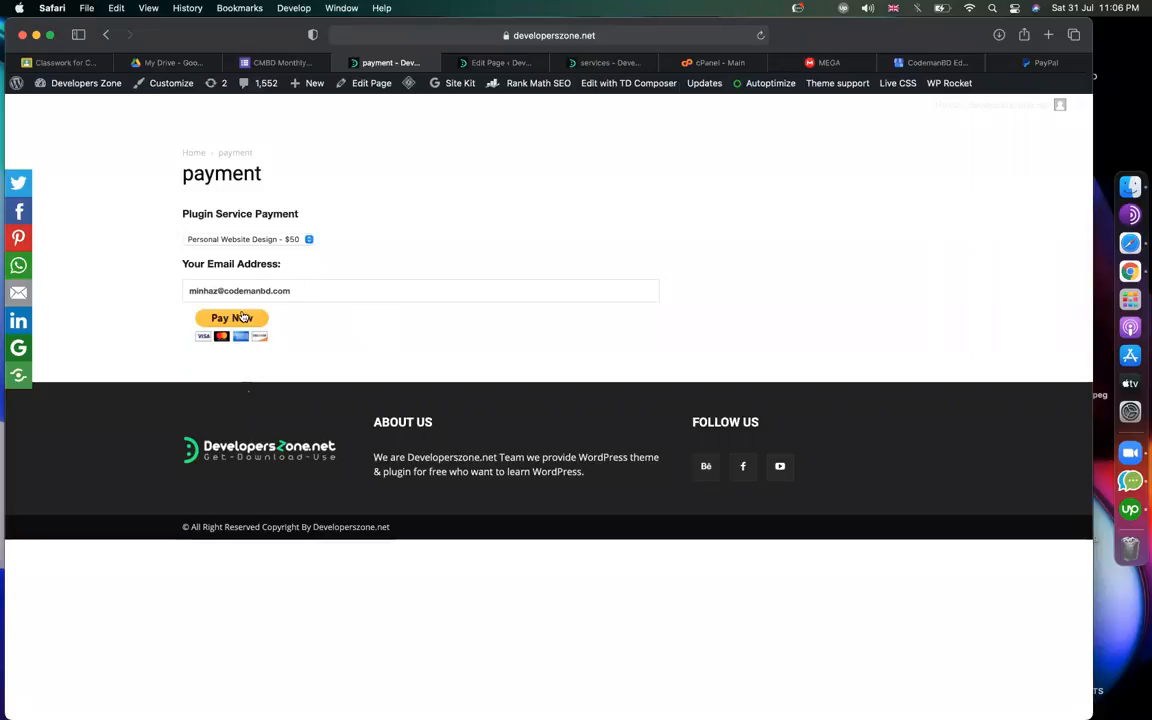
{"action": "left_click", "coordinate": [666, 38]}
{"action": "key", "text": "super+c"}
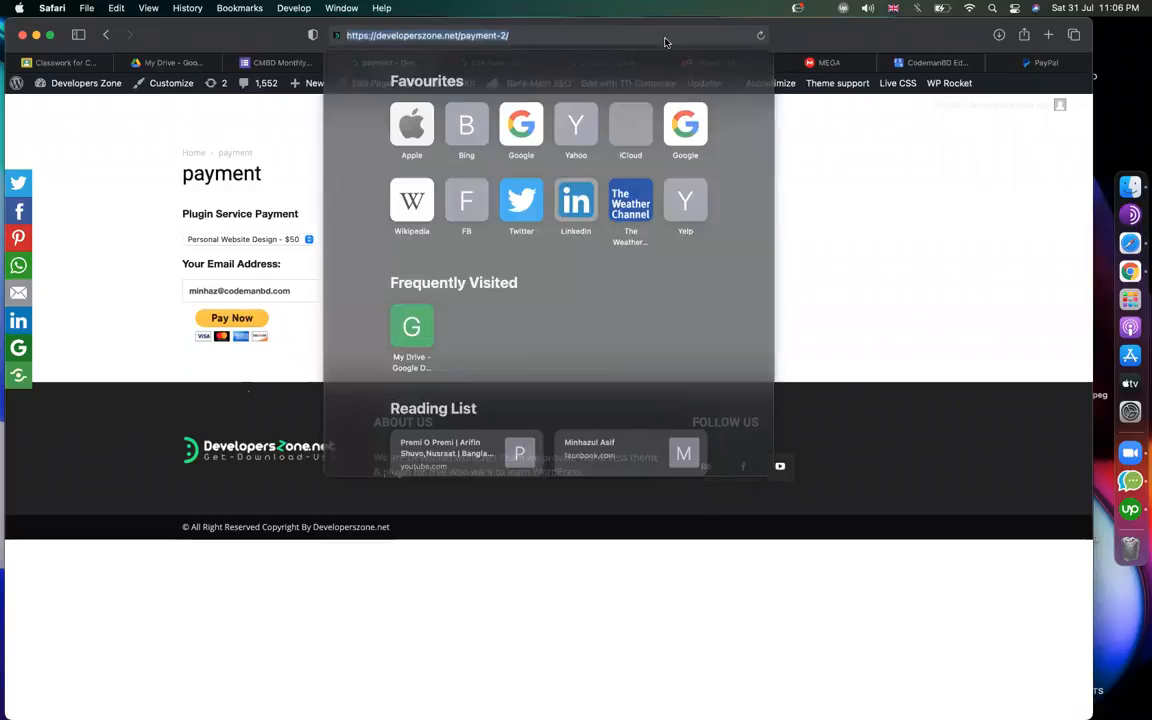
{"action": "left_click", "coordinate": [1000, 169]}
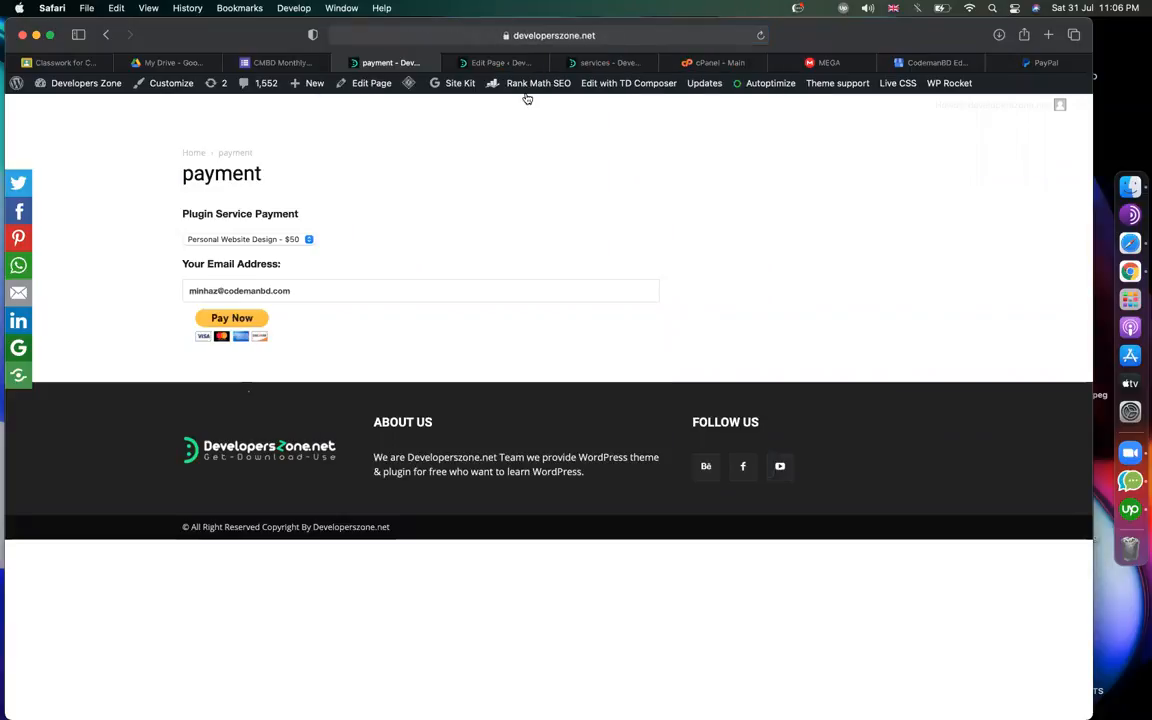
{"action": "left_click", "coordinate": [595, 62]}
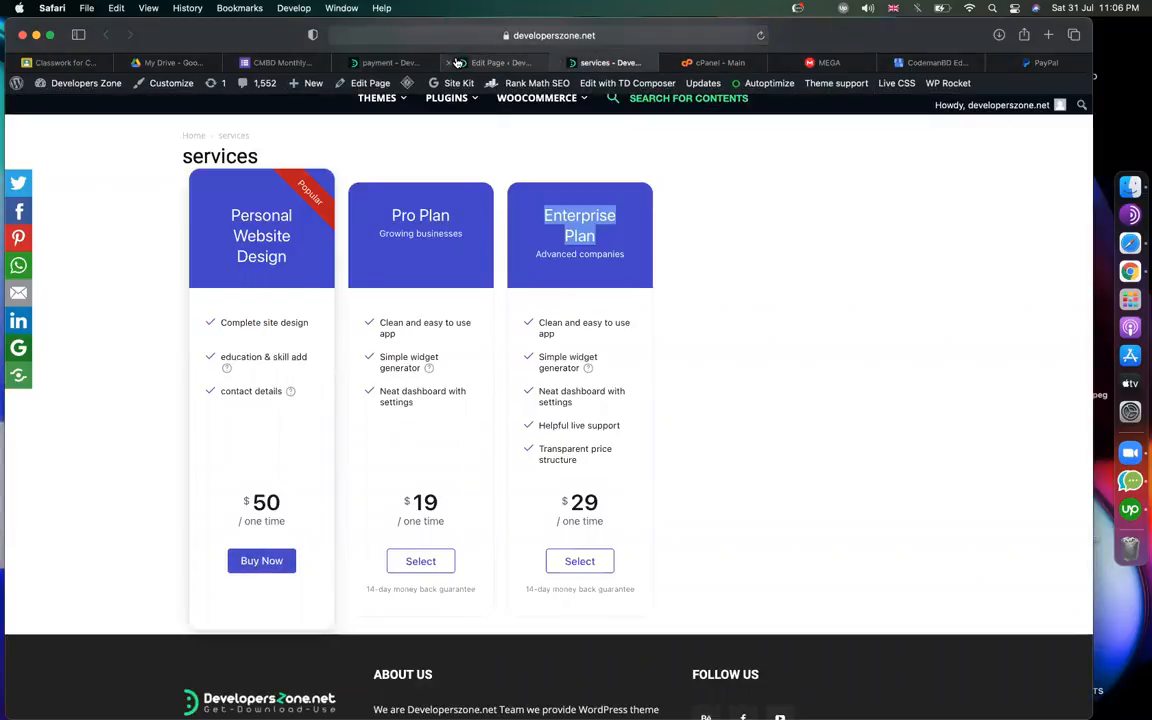
In the pricing table widget, link the Personal Website Design button to the payment-2 page.
{"action": "mouse_move", "coordinate": [511, 64]}
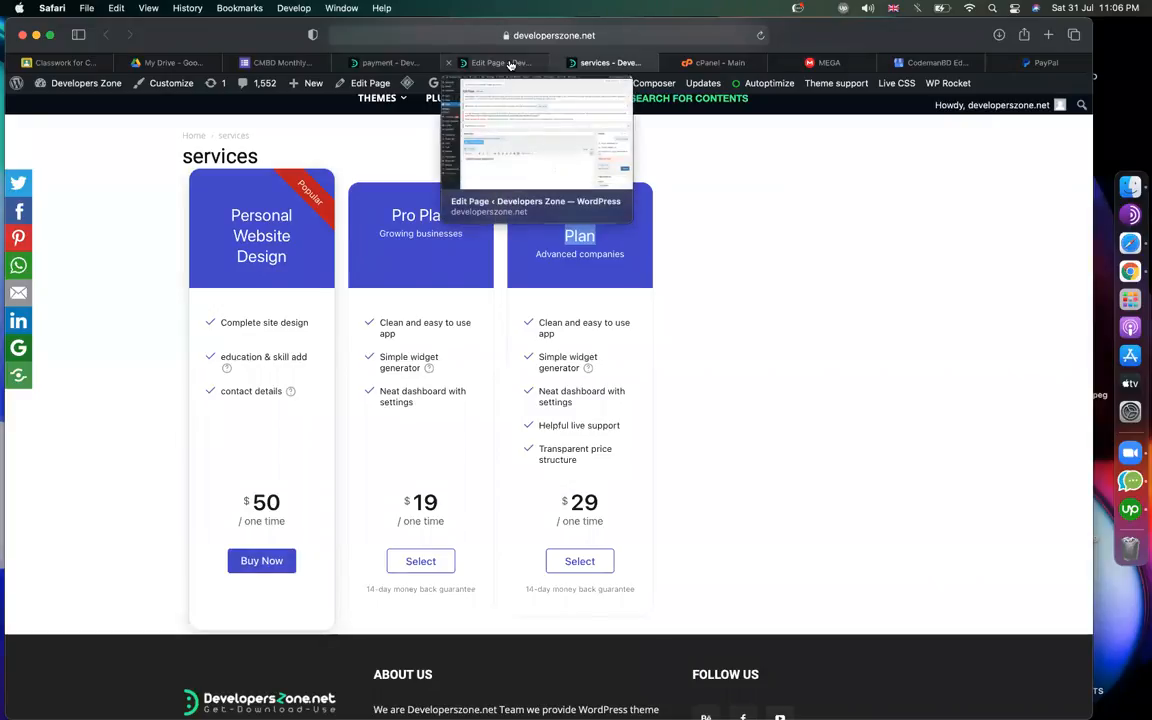
{"action": "left_click", "coordinate": [511, 64]}
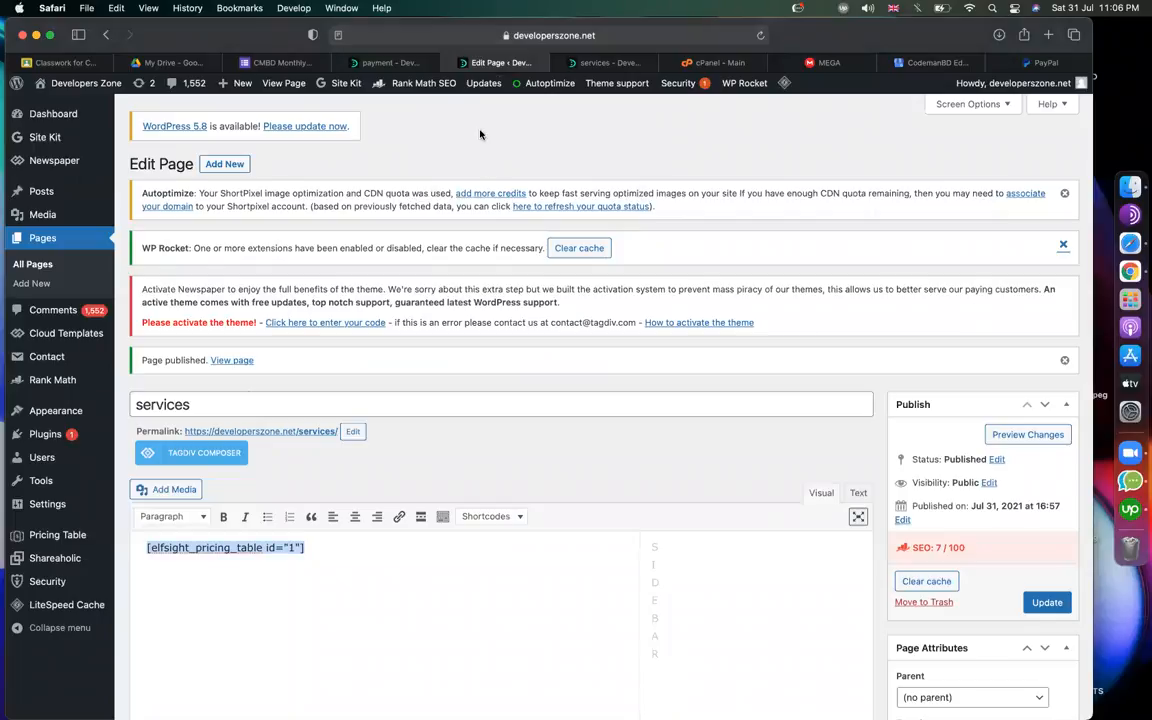
{"action": "left_click", "coordinate": [78, 537]}
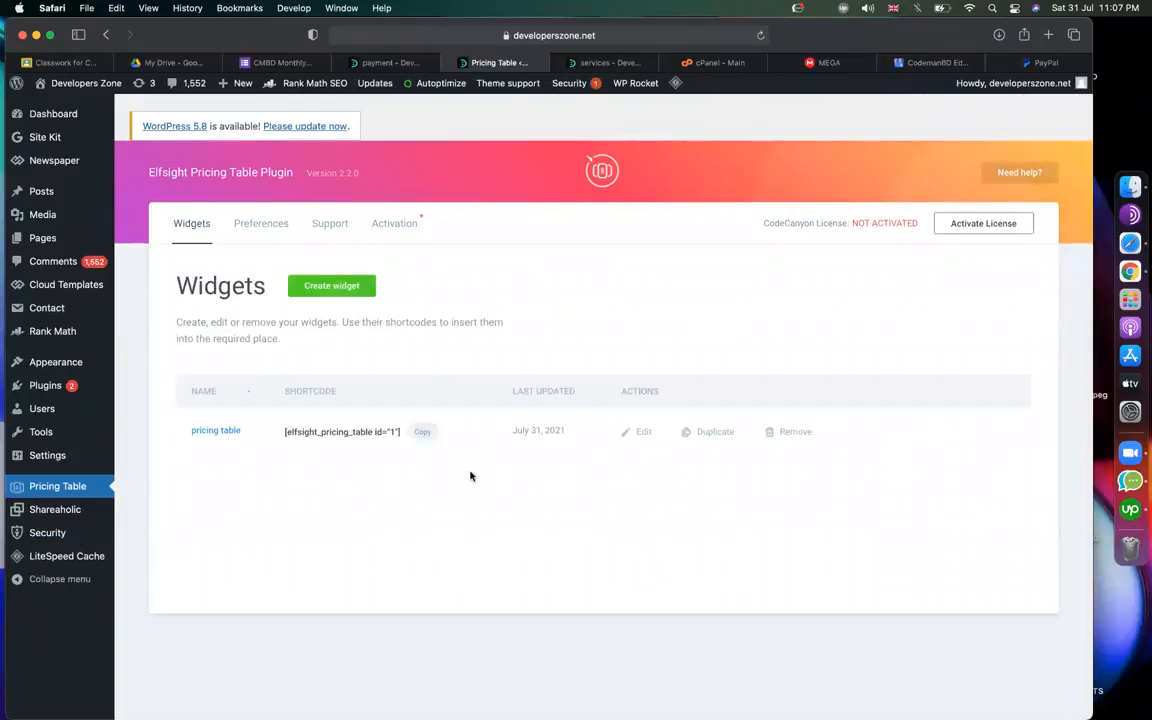
{"action": "left_click", "coordinate": [638, 440]}
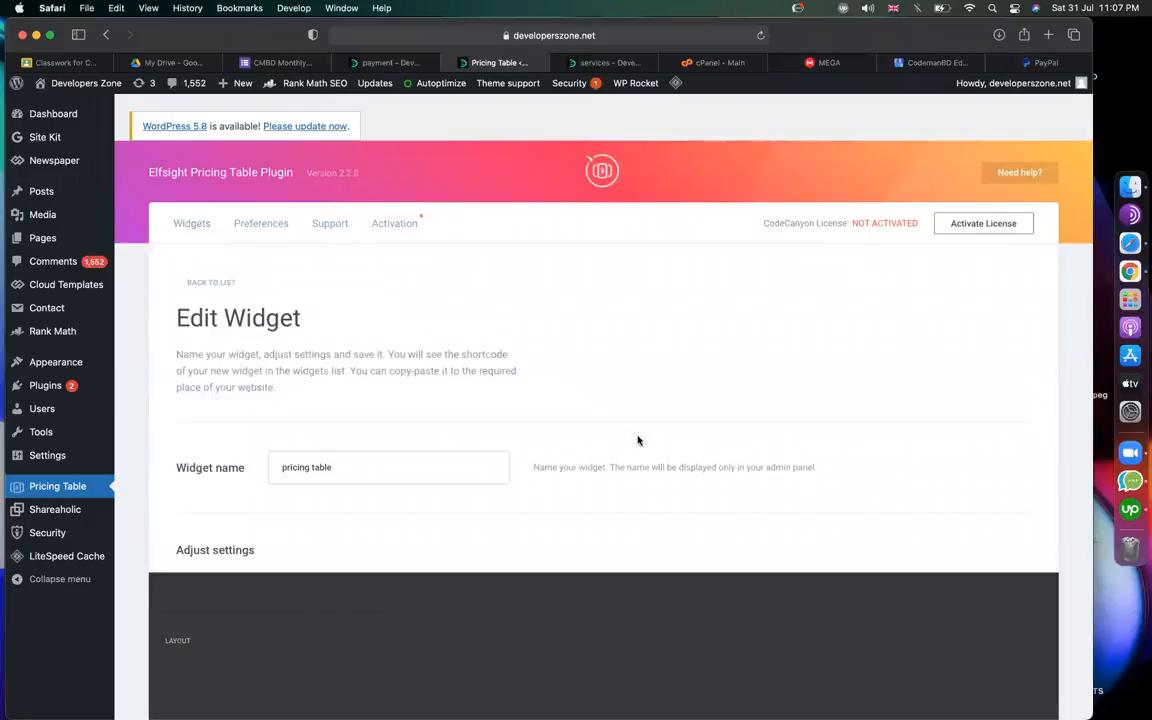
{"action": "scroll", "coordinate": [638, 440], "scroll_direction": "down", "scroll_amount": 5}
{"action": "scroll", "coordinate": [509, 476], "scroll_direction": "up", "scroll_amount": 1}
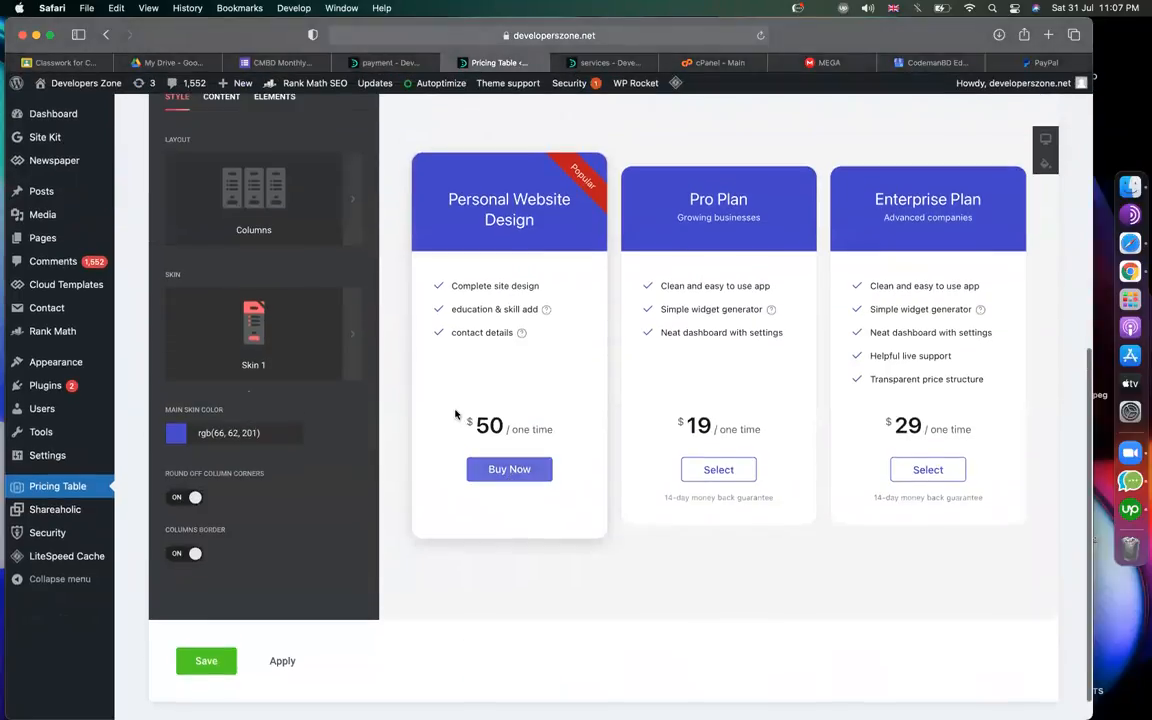
{"action": "scroll", "coordinate": [458, 419], "scroll_direction": "up", "scroll_amount": 4}
{"action": "left_click", "coordinate": [222, 237]}
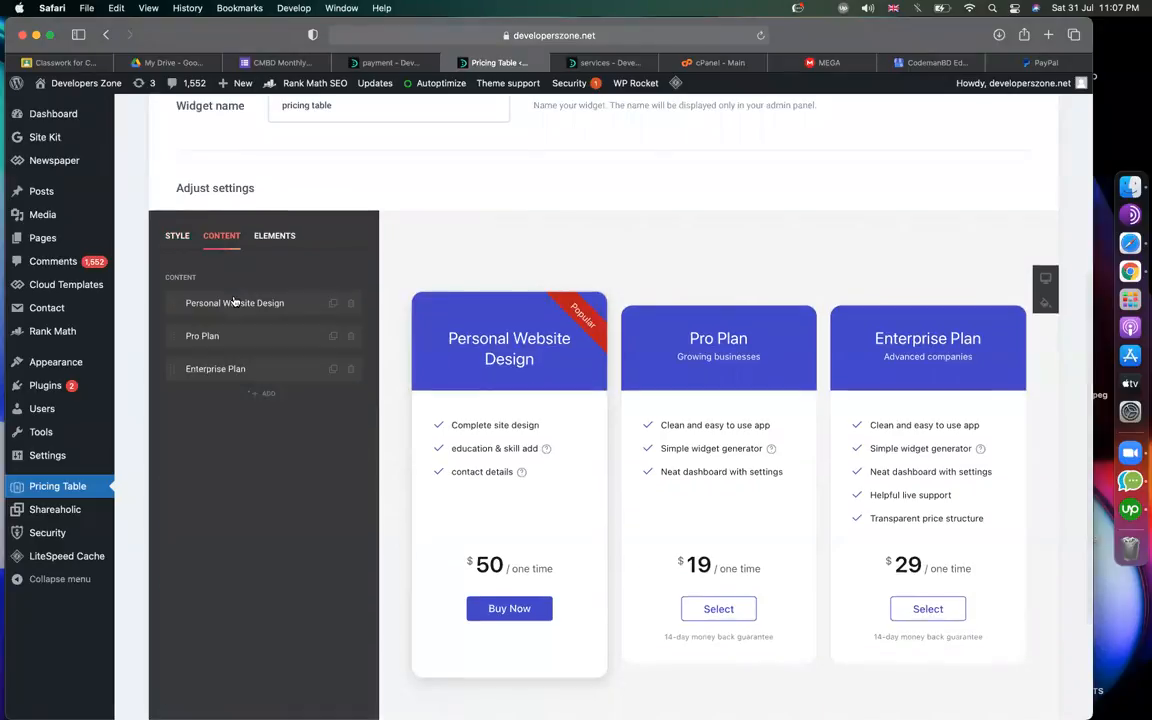
{"action": "left_click", "coordinate": [234, 302]}
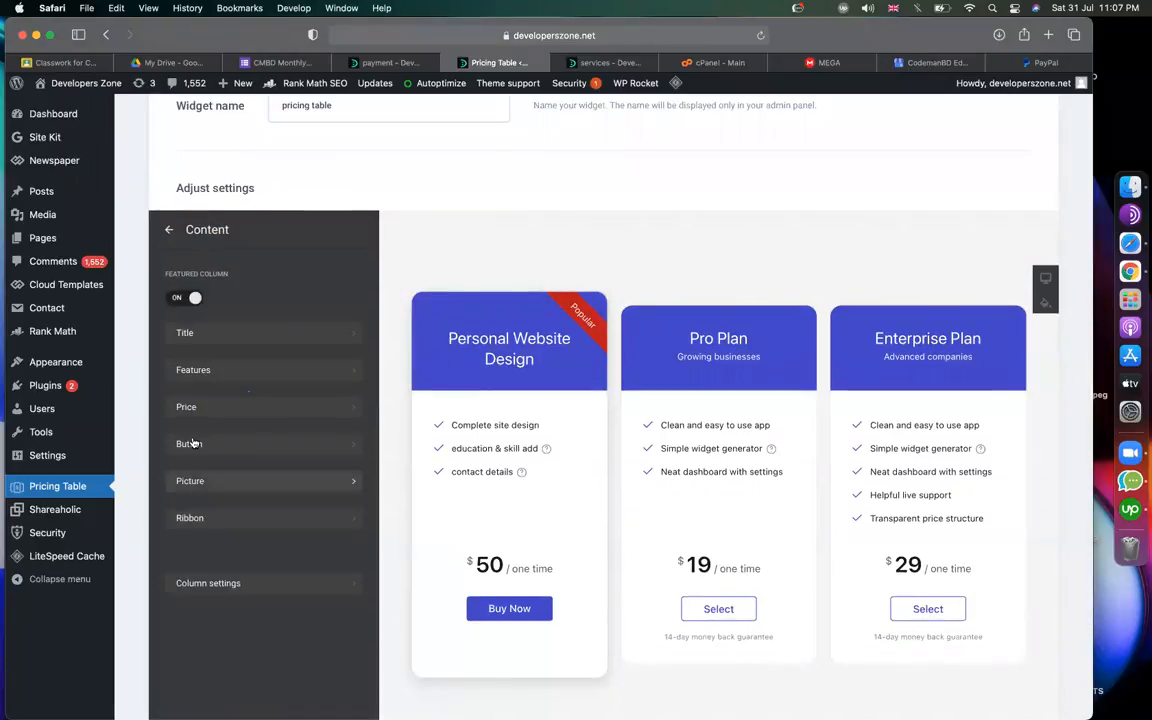
{"action": "left_click", "coordinate": [205, 442]}
{"action": "triple_click", "coordinate": [289, 366]}
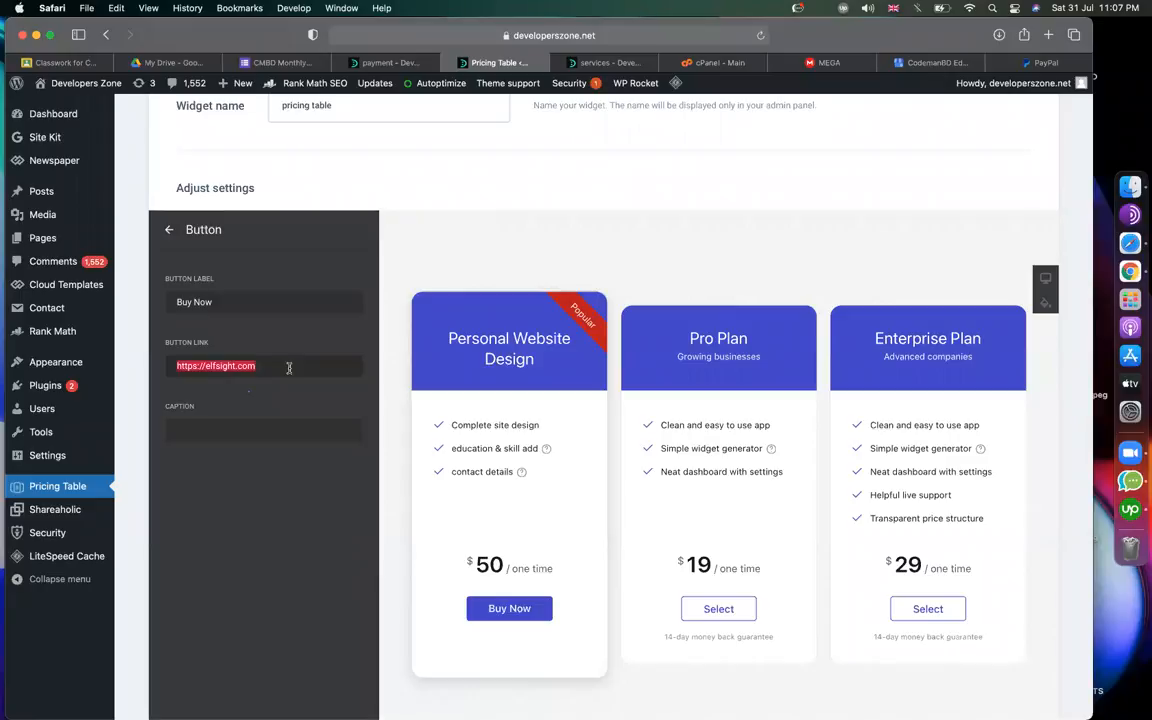
{"action": "key", "text": "super+v"}
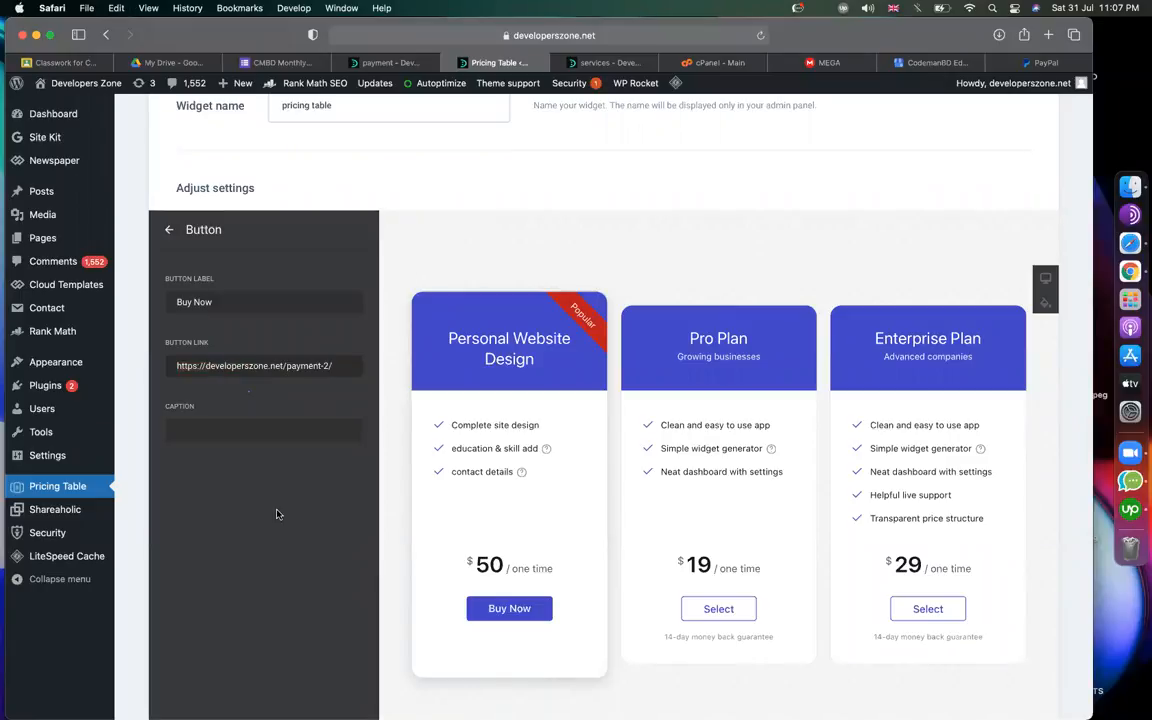
Set the Pro Plan button label to 'Buy now' and link it to the payment-2 page.
{"action": "left_click", "coordinate": [168, 230]}
{"action": "left_click", "coordinate": [167, 238]}
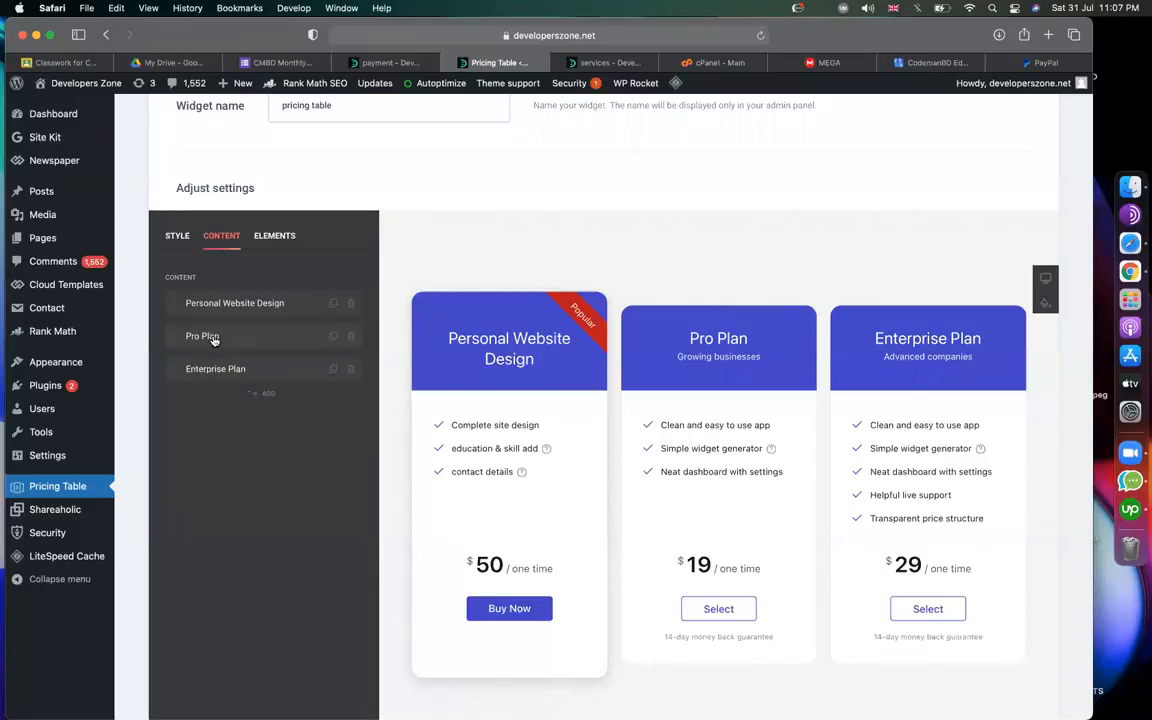
{"action": "left_click", "coordinate": [212, 338]}
{"action": "left_click", "coordinate": [214, 445]}
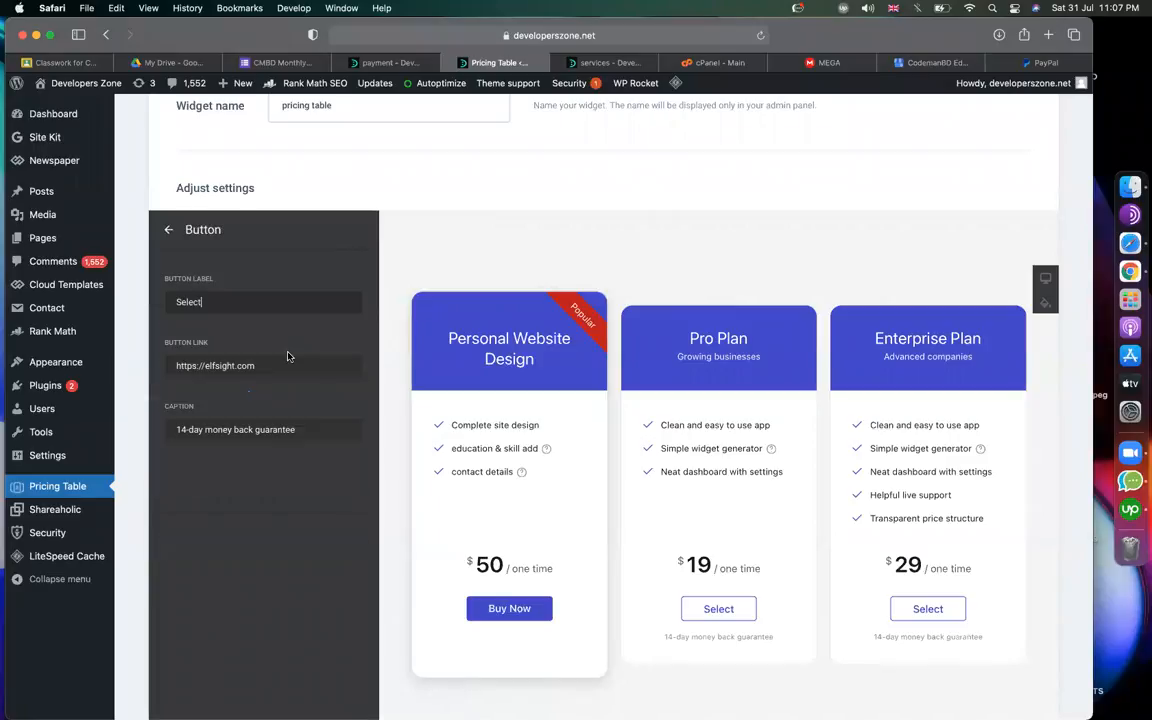
{"action": "left_click", "coordinate": [263, 308]}
{"action": "key", "text": "super+a"}
{"action": "type", "text": "pa"}
{"action": "key", "text": "BackSpace"}
{"action": "key", "text": "BackSpace"}
{"action": "type", "text": "Buy now"}
{"action": "left_click", "coordinate": [244, 366]}
{"action": "key", "text": "super+a"}
{"action": "key", "text": "super+v"}
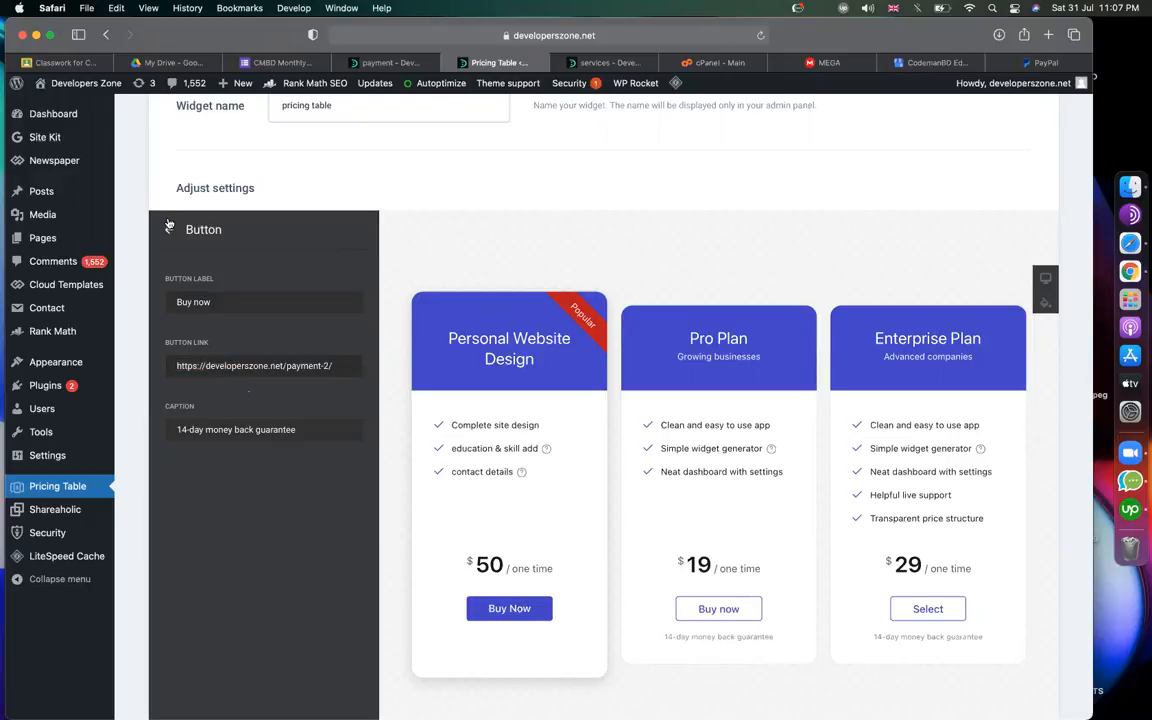
Relabel the Enterprise Plan button 'buy', link it to payment-2, and save the widget.
{"action": "left_click", "coordinate": [168, 228]}
{"action": "left_click", "coordinate": [167, 229]}
{"action": "left_click", "coordinate": [216, 370]}
{"action": "left_click", "coordinate": [298, 436]}
{"action": "key", "text": "super+a"}
{"action": "type", "text": "buy"}
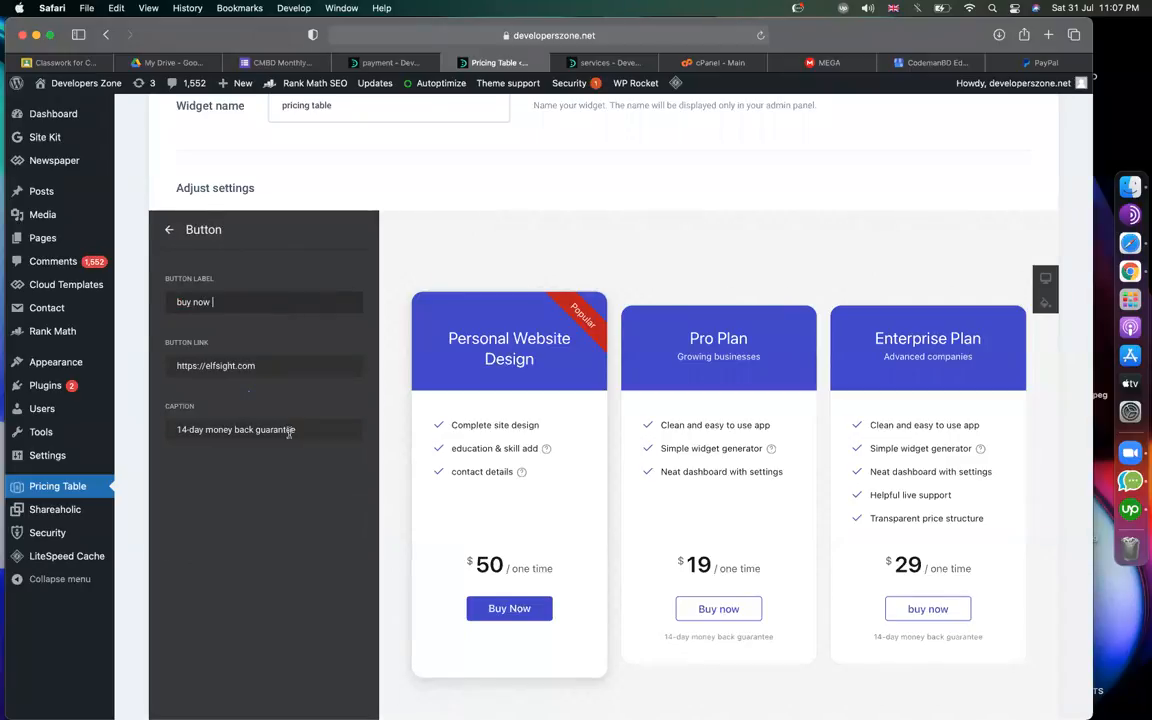
{"action": "left_click", "coordinate": [264, 366]}
{"action": "key", "text": "super+a"}
{"action": "type", "text": "https://developerszone.net/payment-1/"}
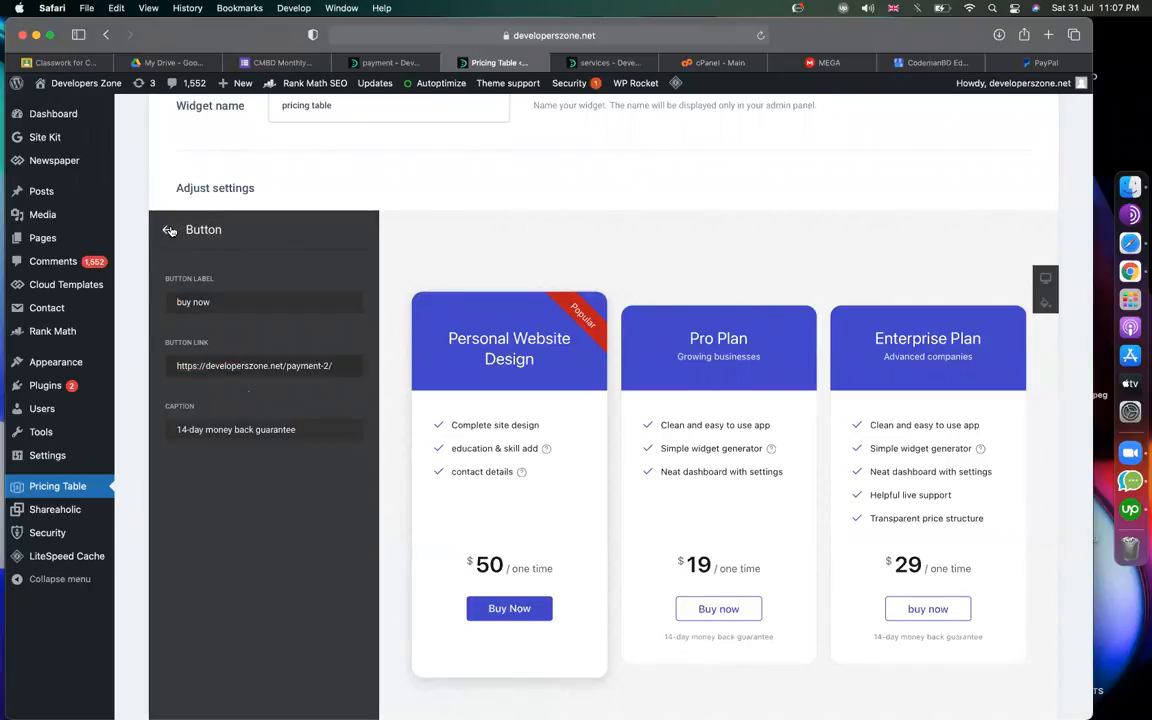
{"action": "left_click", "coordinate": [169, 229]}
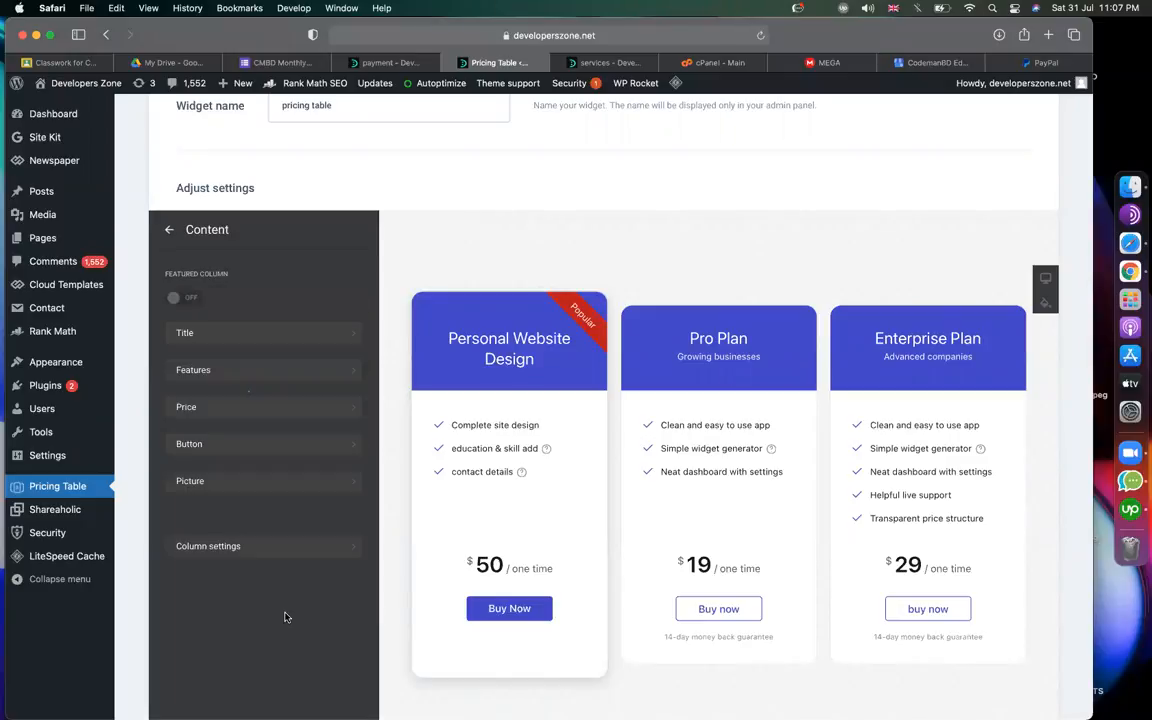
{"action": "scroll", "coordinate": [222, 621], "scroll_direction": "down", "scroll_amount": 3}
{"action": "left_click", "coordinate": [210, 626]}
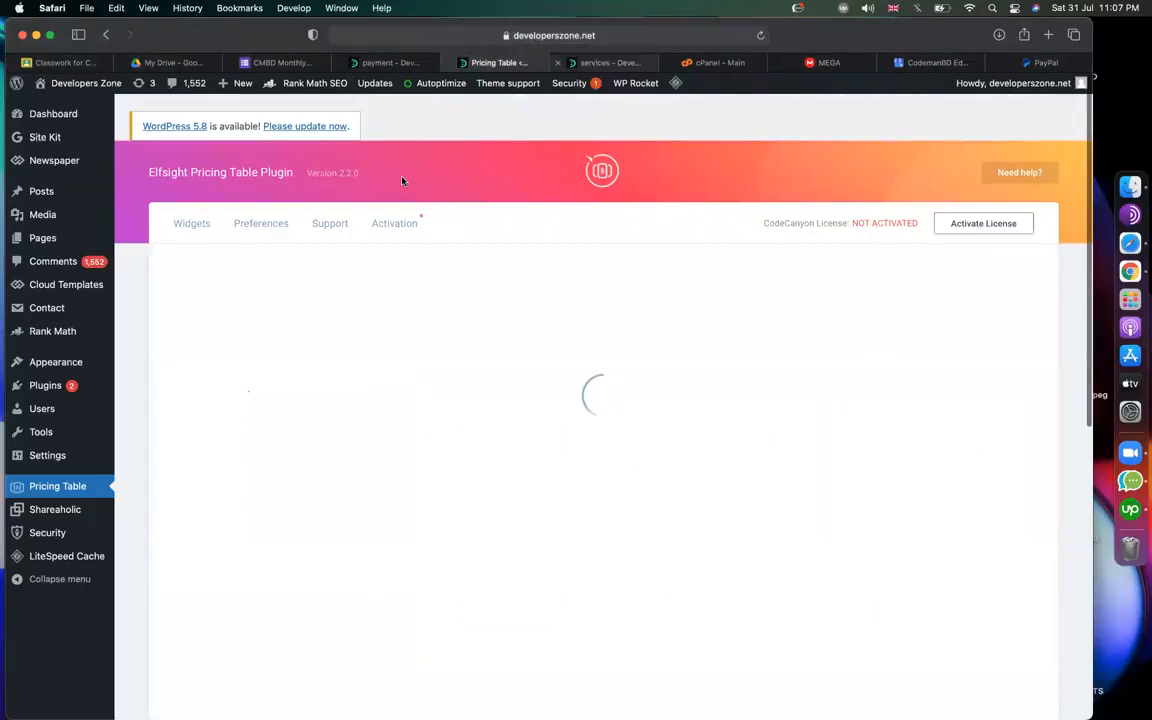
Follow Personal Website Design's Buy Now, enter an e-mail address, and submit Pay Now to PayPal.
{"action": "key", "text": "ctrl+Tab"}
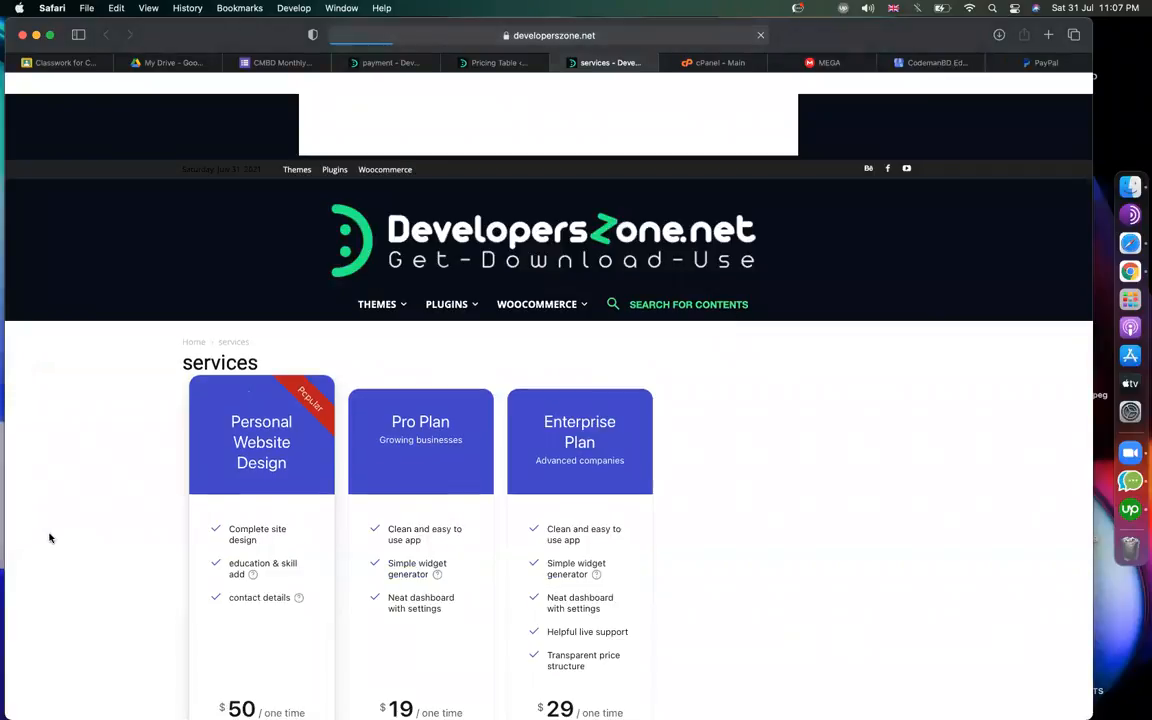
{"action": "scroll", "coordinate": [196, 561], "scroll_direction": "down", "scroll_amount": 2}
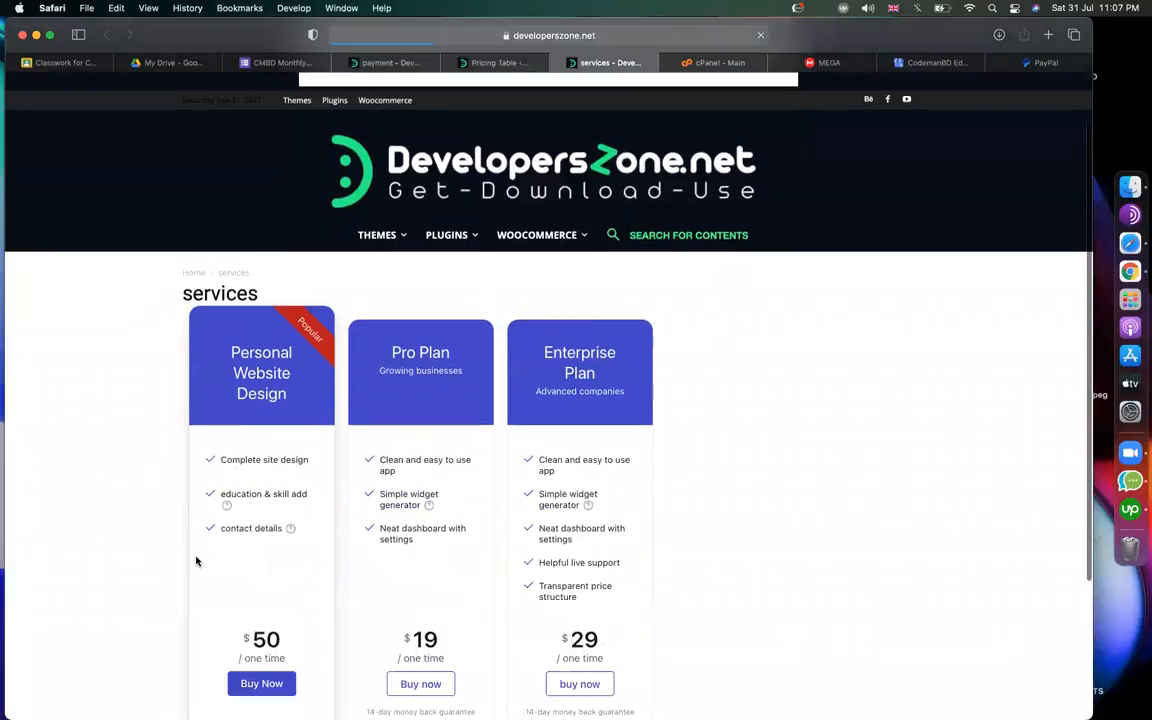
{"action": "scroll", "coordinate": [196, 561], "scroll_direction": "down", "scroll_amount": 4}
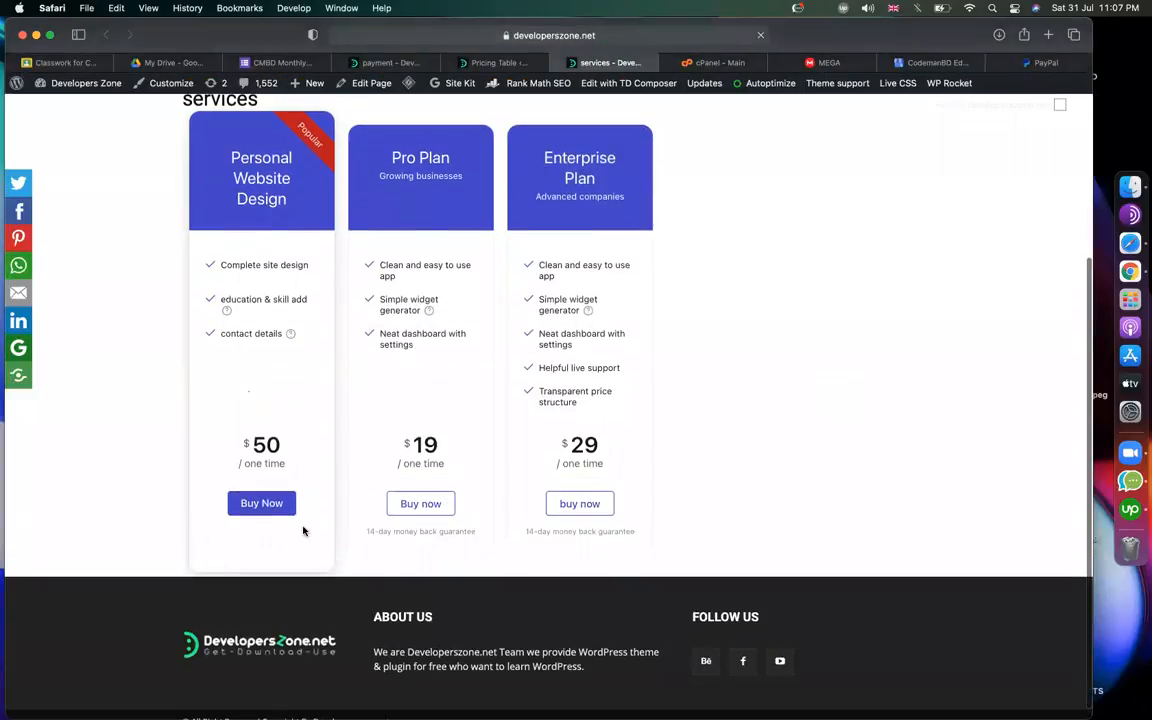
{"action": "left_click", "coordinate": [262, 504]}
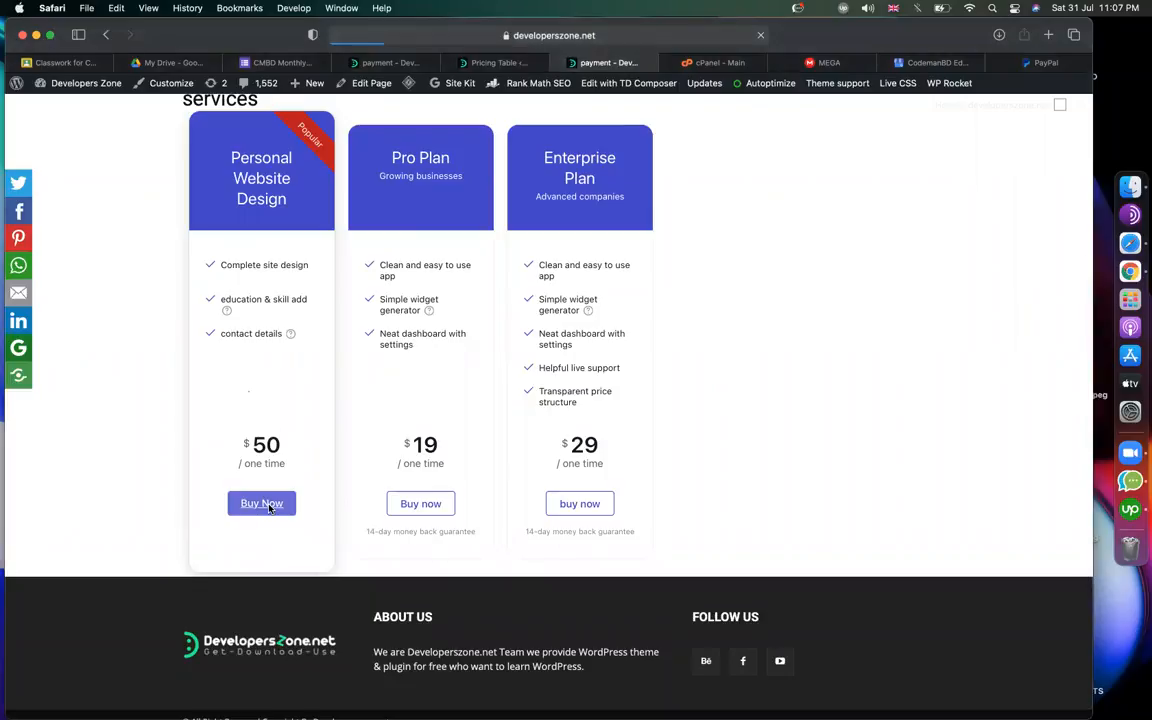
{"action": "left_click", "coordinate": [275, 481]}
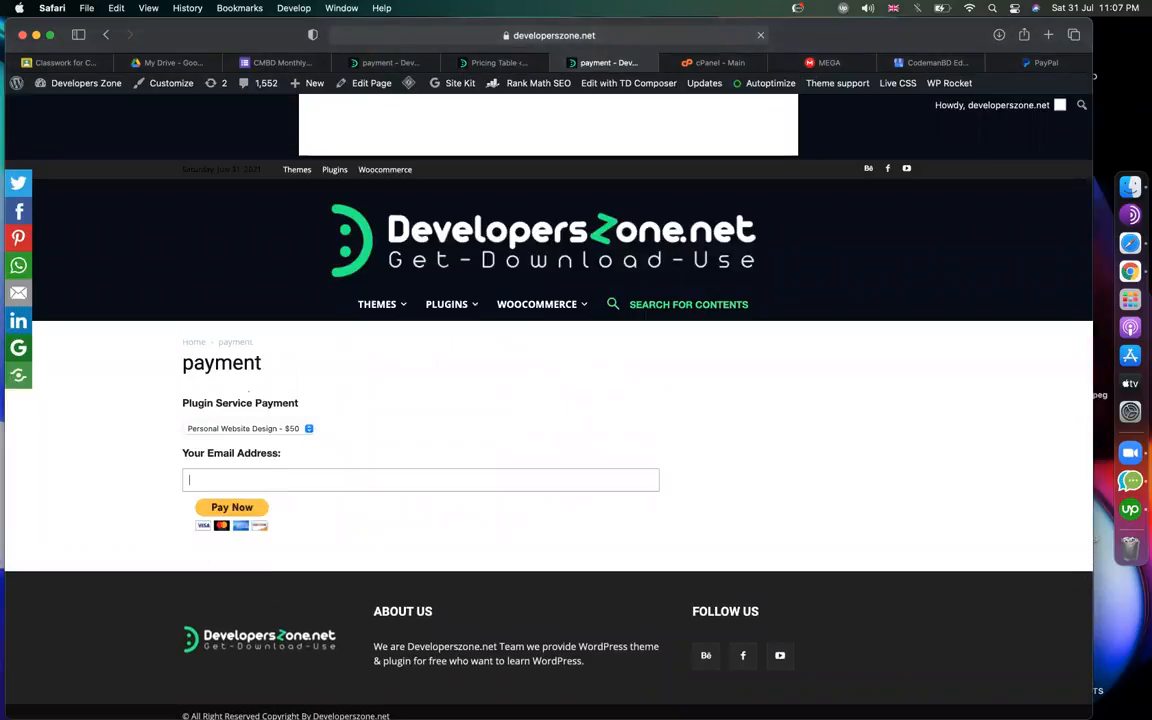
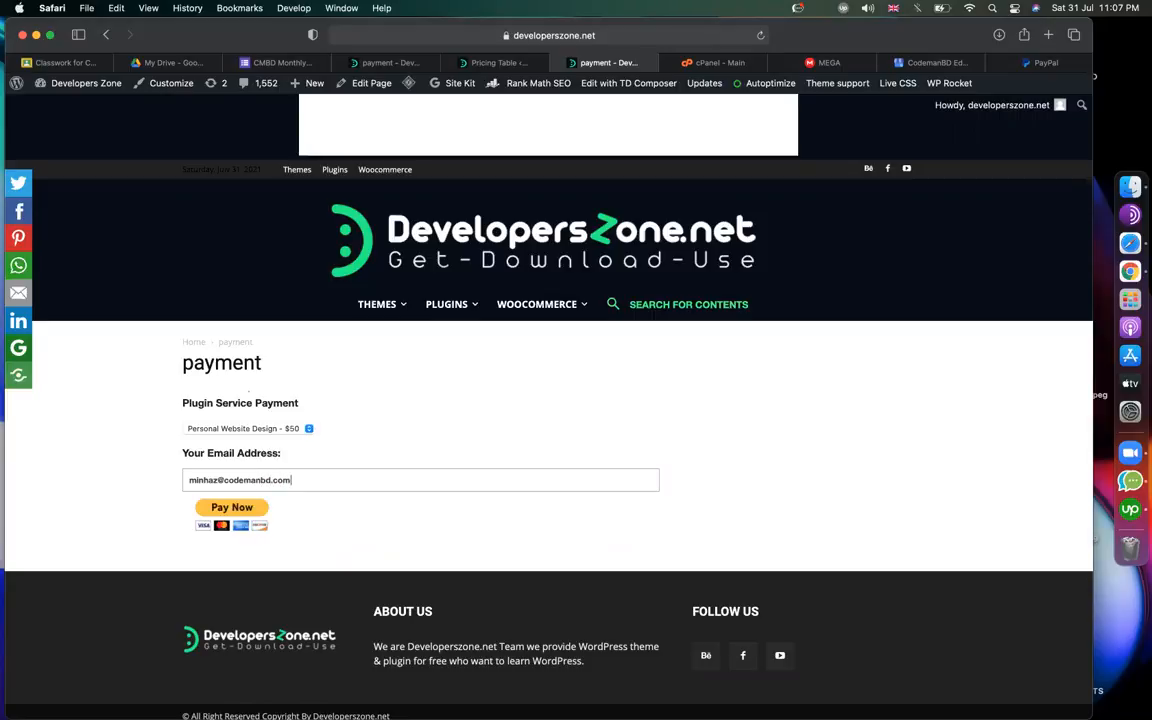
{"action": "left_click", "coordinate": [222, 508]}
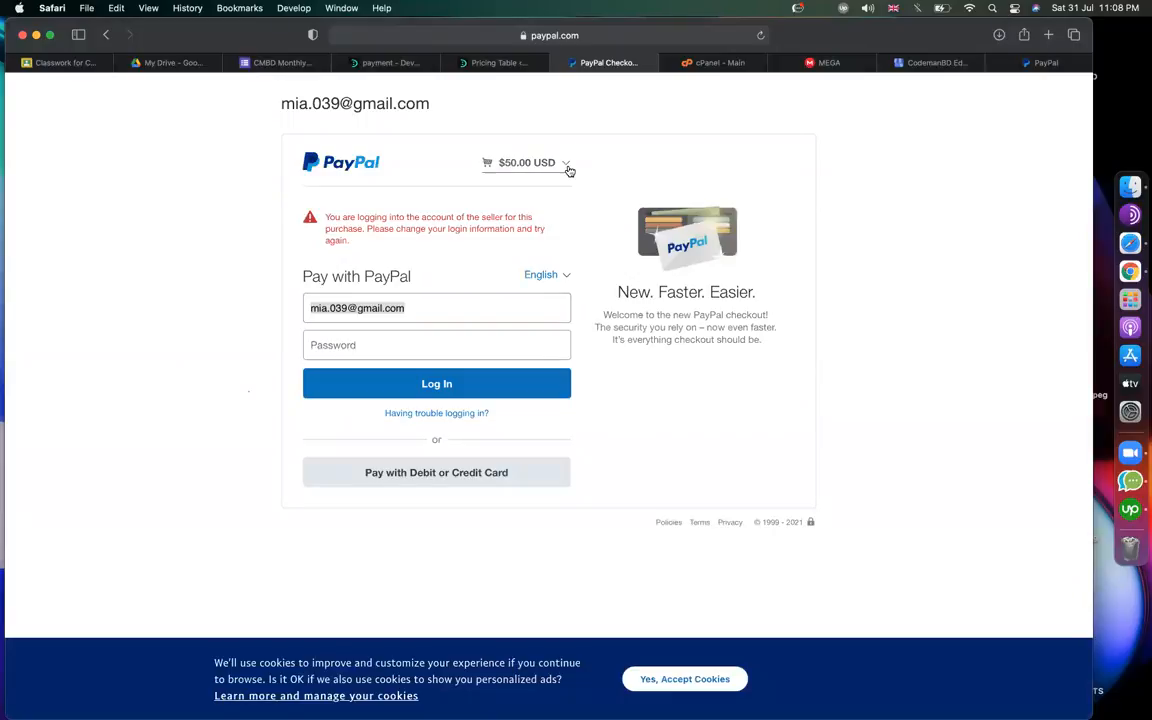
Check the $50.00 USD cart summary, autofill the saved PayPal login, then go to the Pricing Table tab.
{"action": "left_click", "coordinate": [569, 164]}
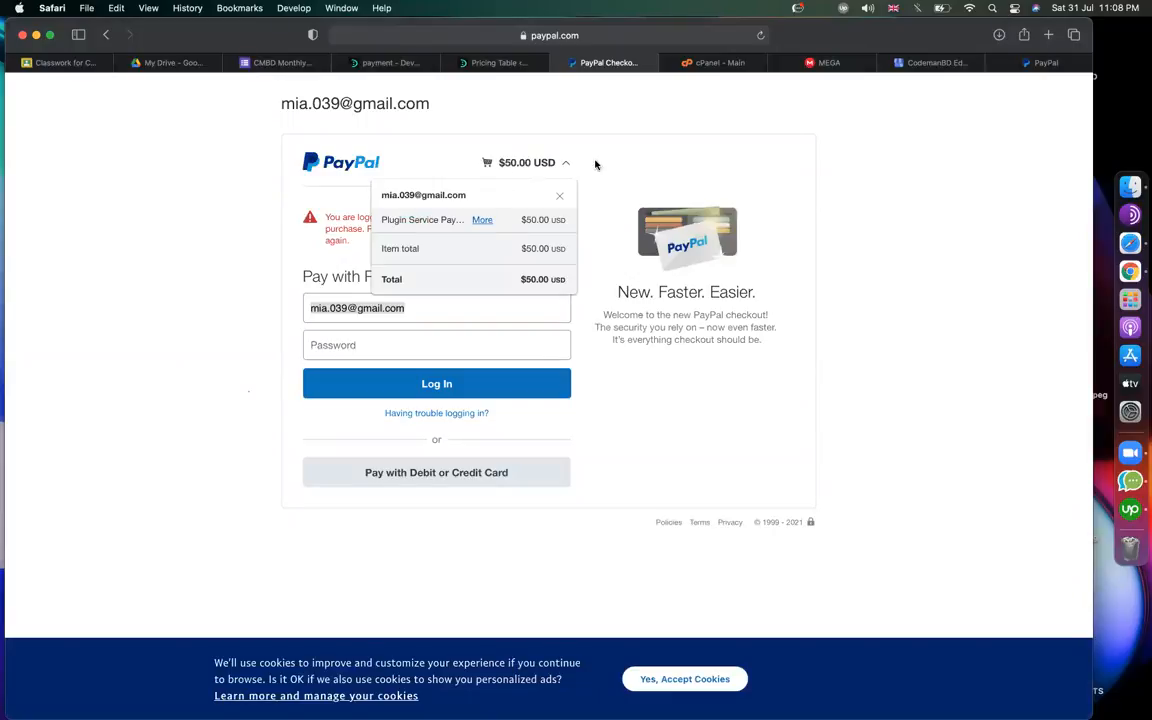
{"action": "left_click", "coordinate": [595, 165]}
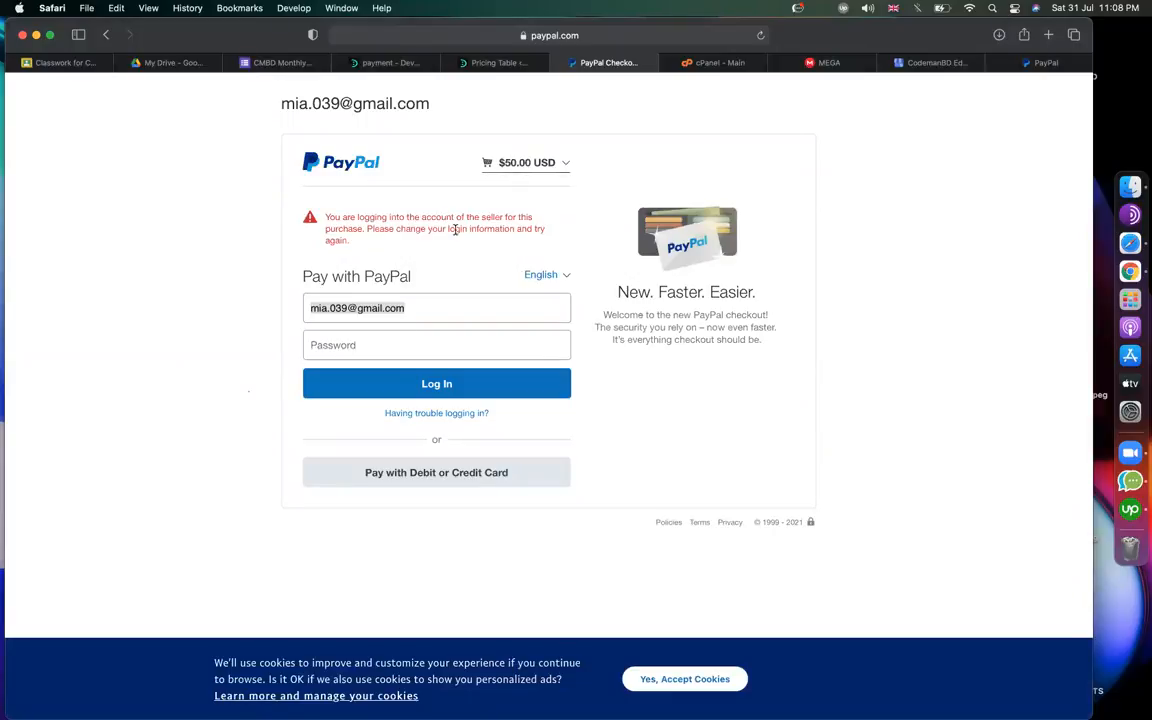
{"action": "left_click", "coordinate": [402, 338]}
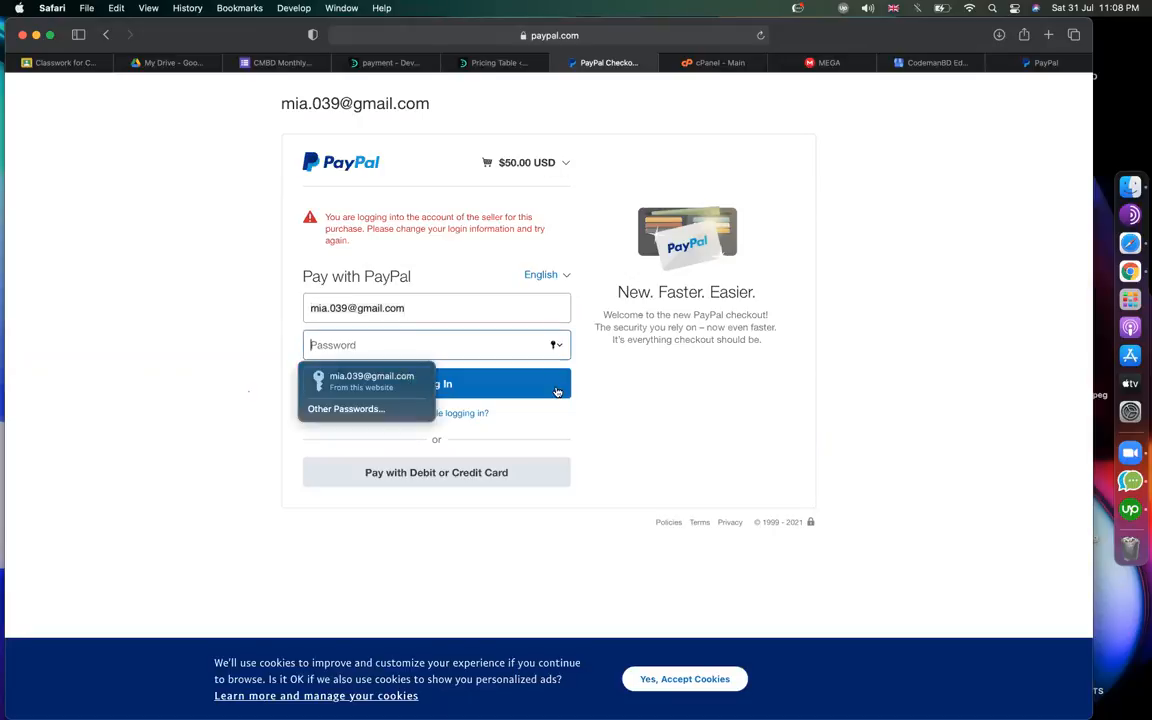
{"action": "left_click", "coordinate": [400, 376]}
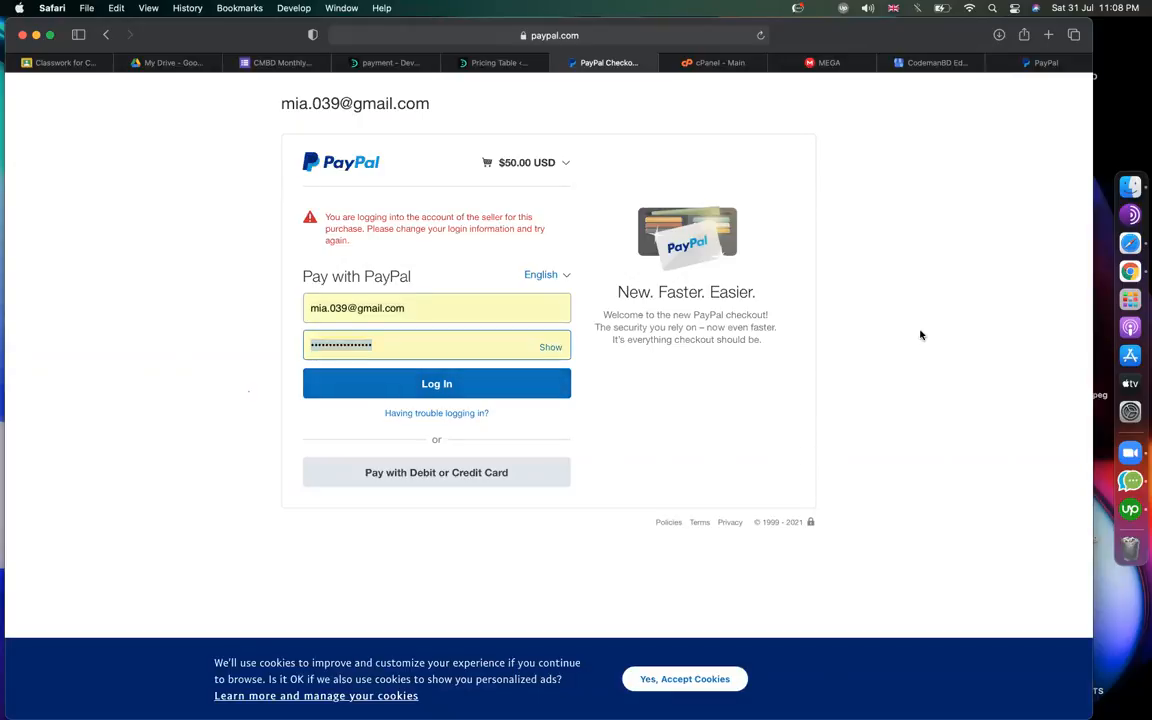
{"action": "left_click", "coordinate": [478, 62]}
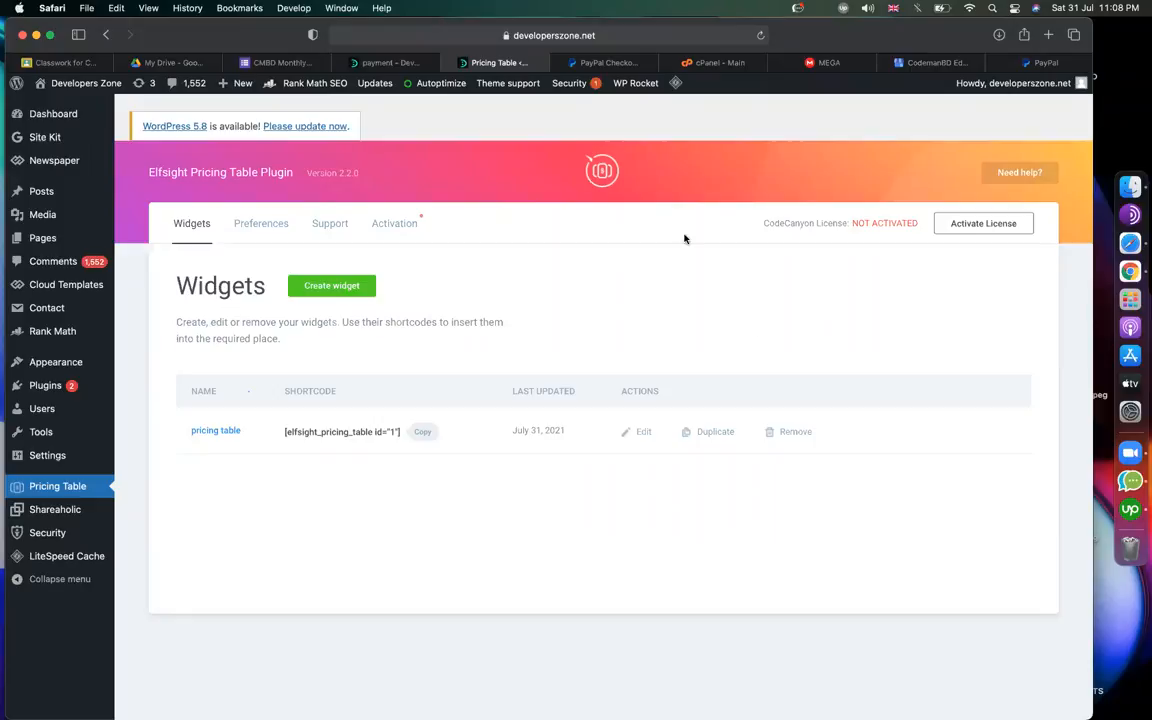
Go back from PayPal checkout to the services page, then look over the payment, services and Pricing Table tabs.
{"action": "left_click", "coordinate": [605, 62]}
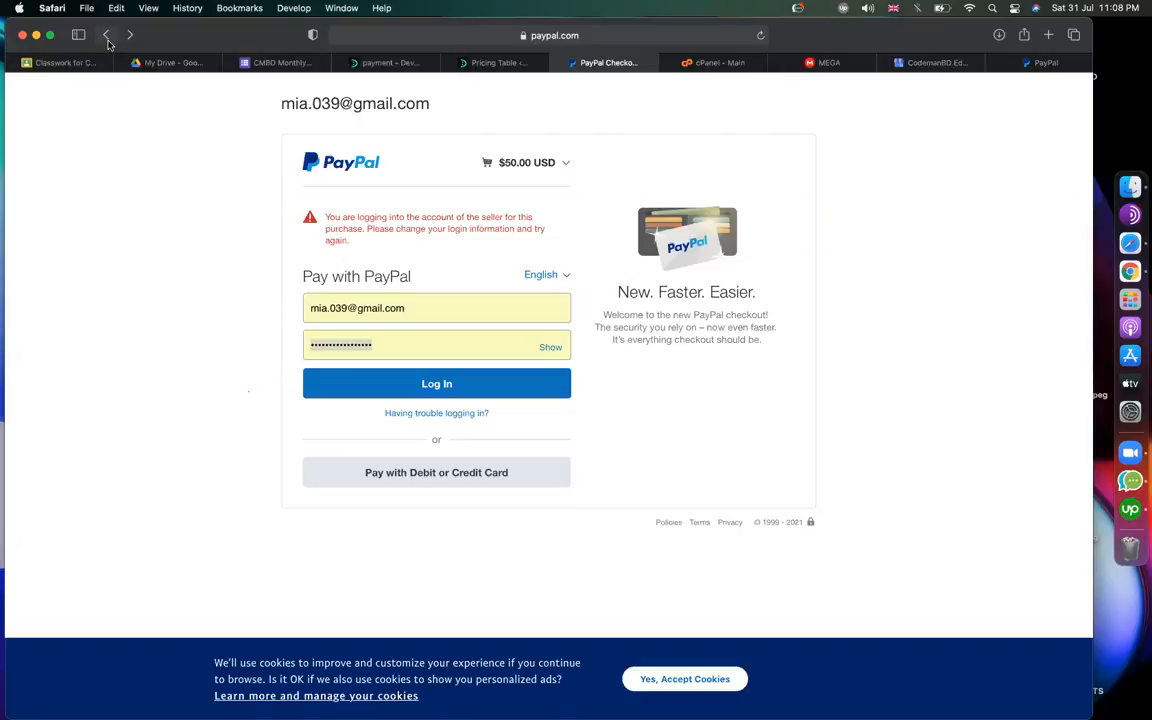
{"action": "left_click", "coordinate": [107, 36]}
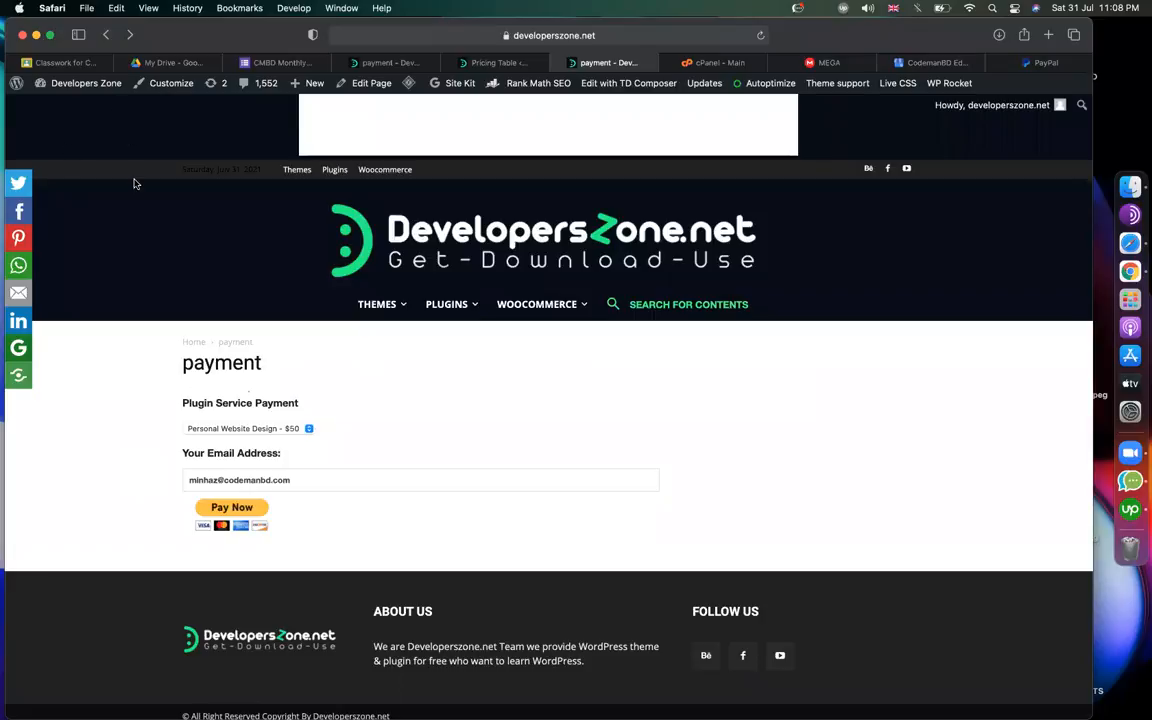
{"action": "left_click", "coordinate": [106, 34]}
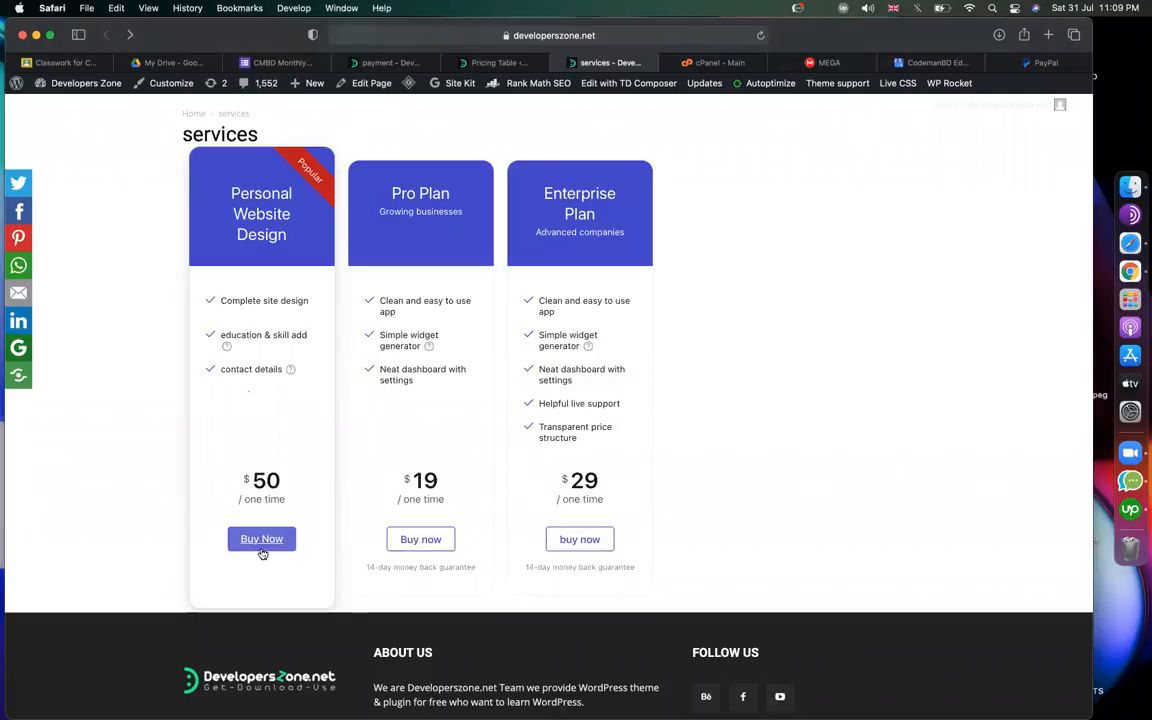
{"action": "left_click", "coordinate": [409, 65]}
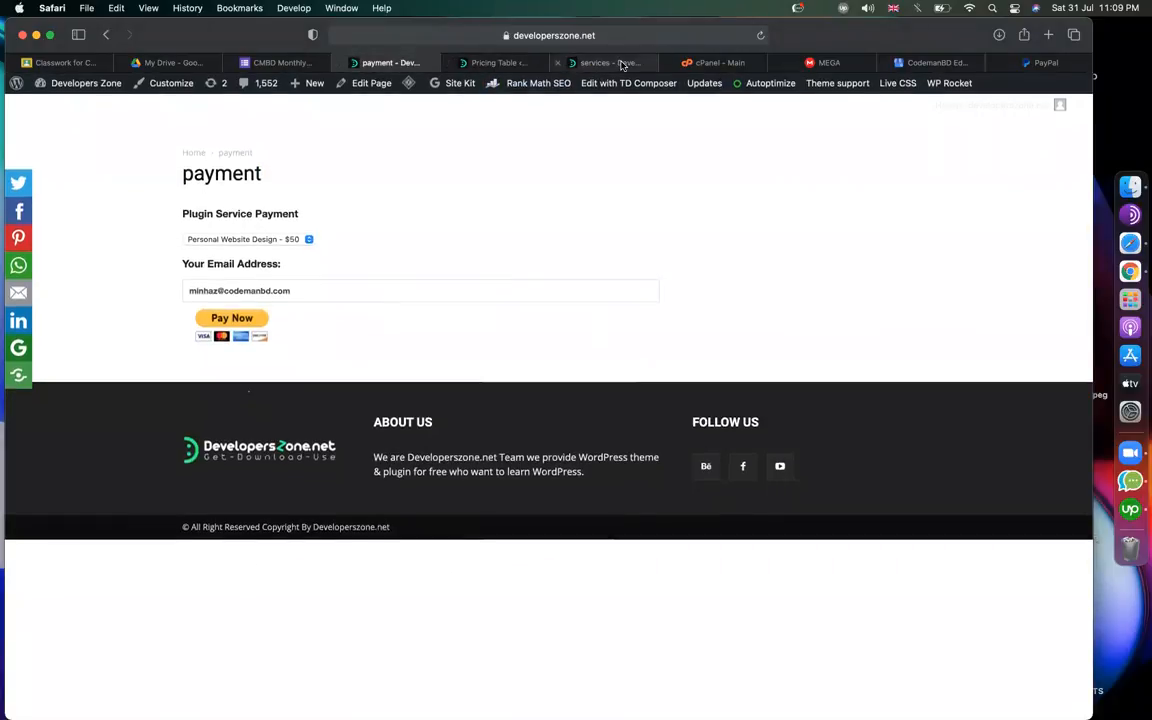
{"action": "left_click", "coordinate": [607, 63]}
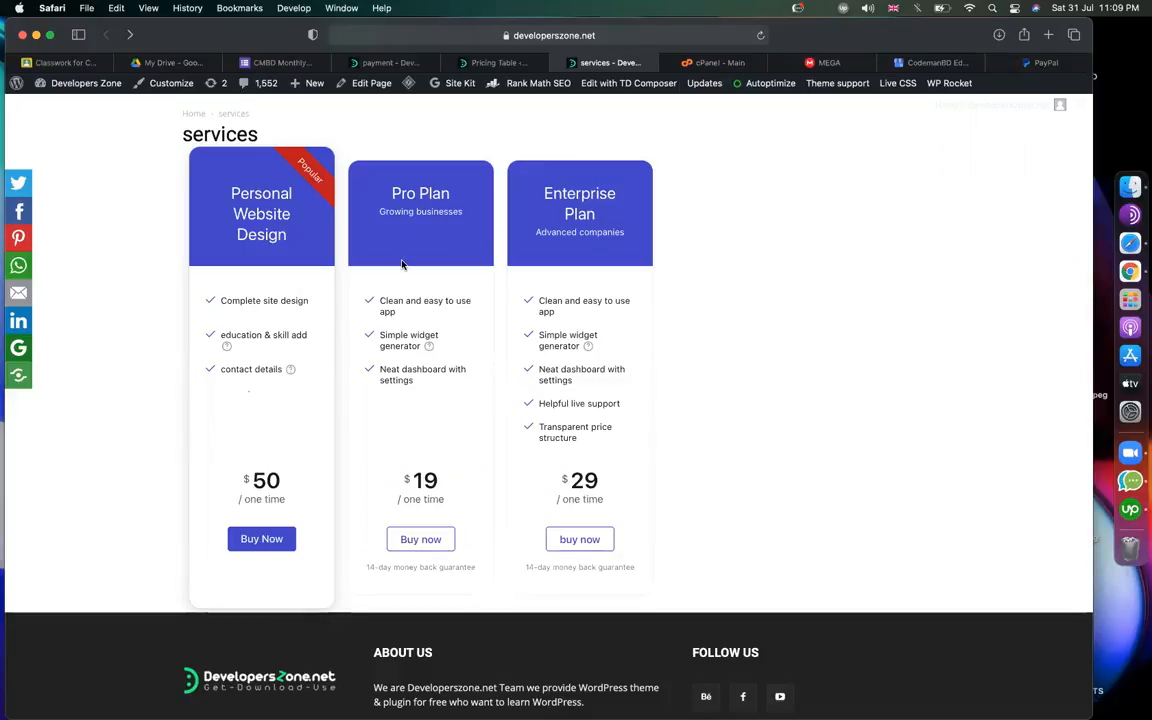
{"action": "left_click", "coordinate": [490, 62]}
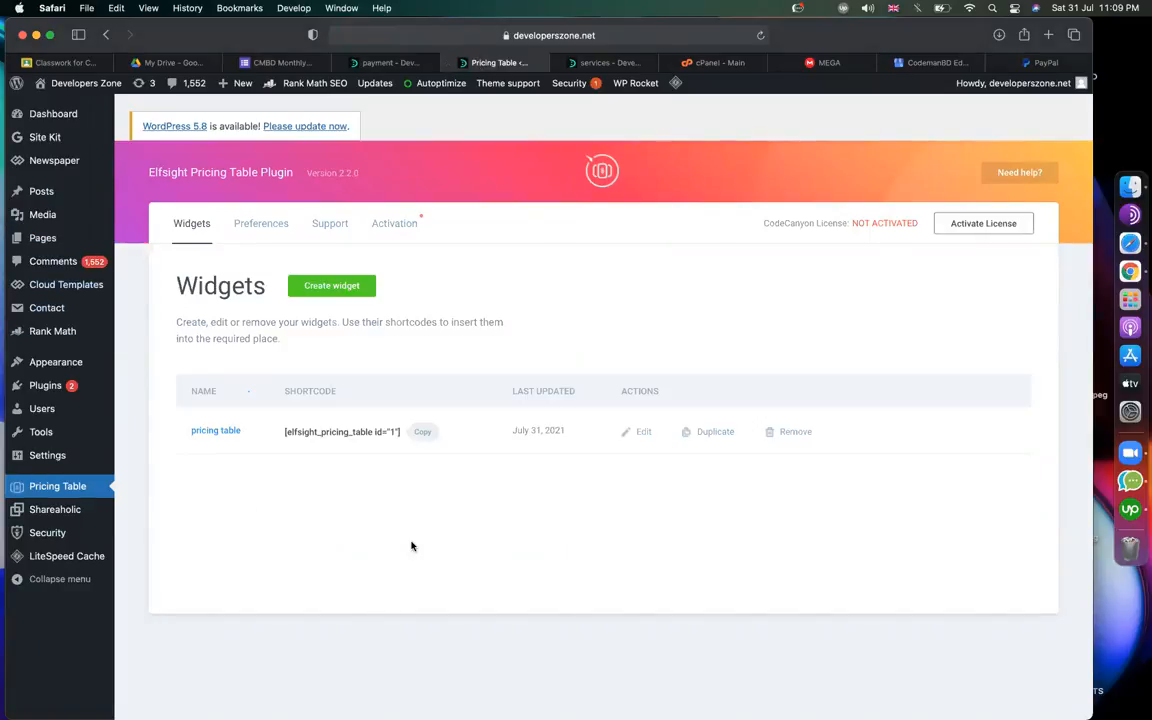
{"action": "scroll", "coordinate": [476, 274], "scroll_direction": "up", "scroll_amount": 1}
{"action": "left_click", "coordinate": [404, 63]}
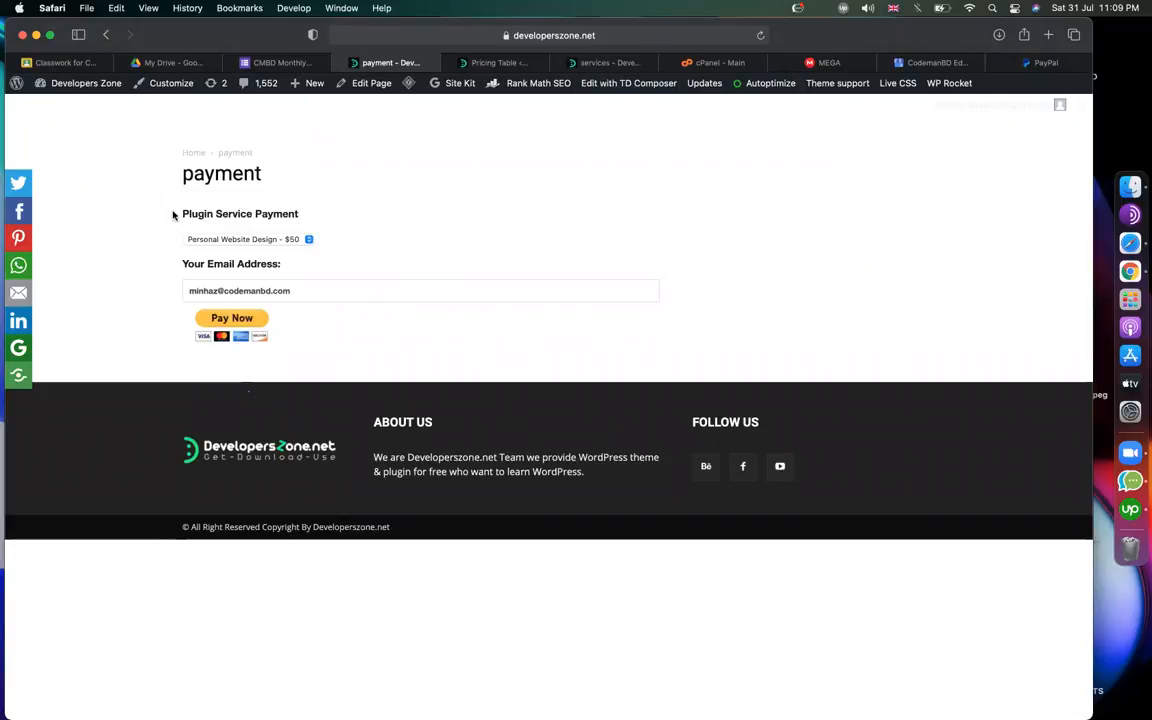
{"action": "left_click_drag", "start_coordinate": [172, 213], "coordinate": [357, 216]}
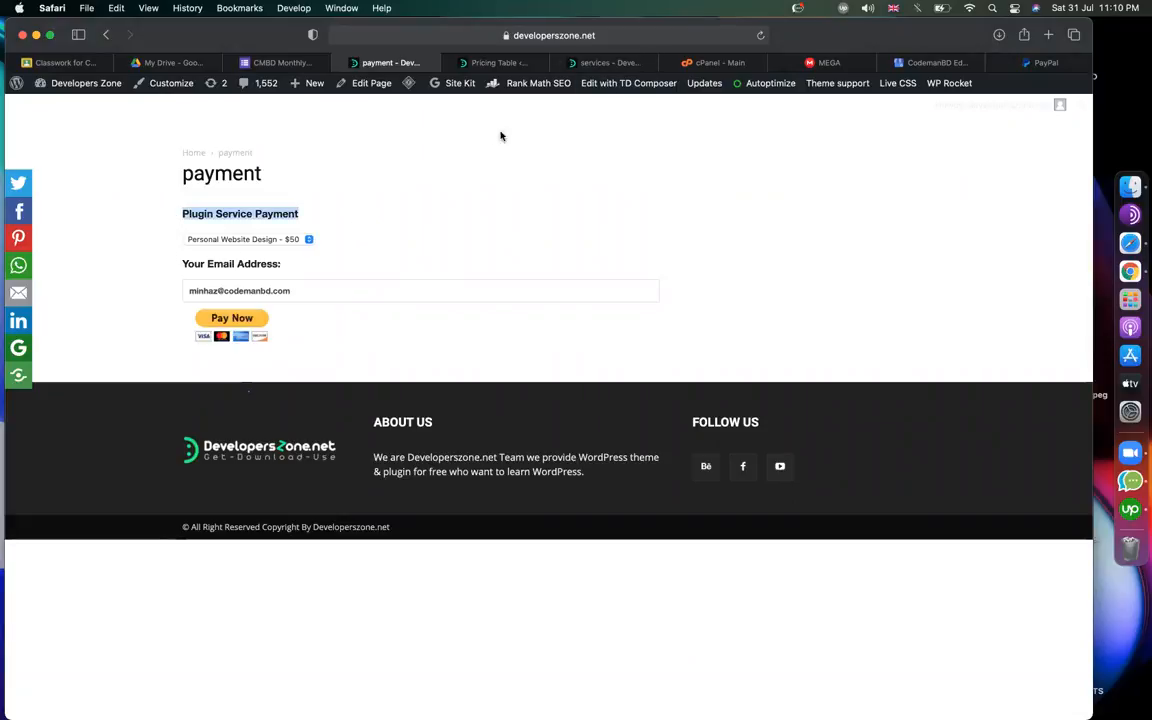
{"action": "left_click", "coordinate": [497, 62]}
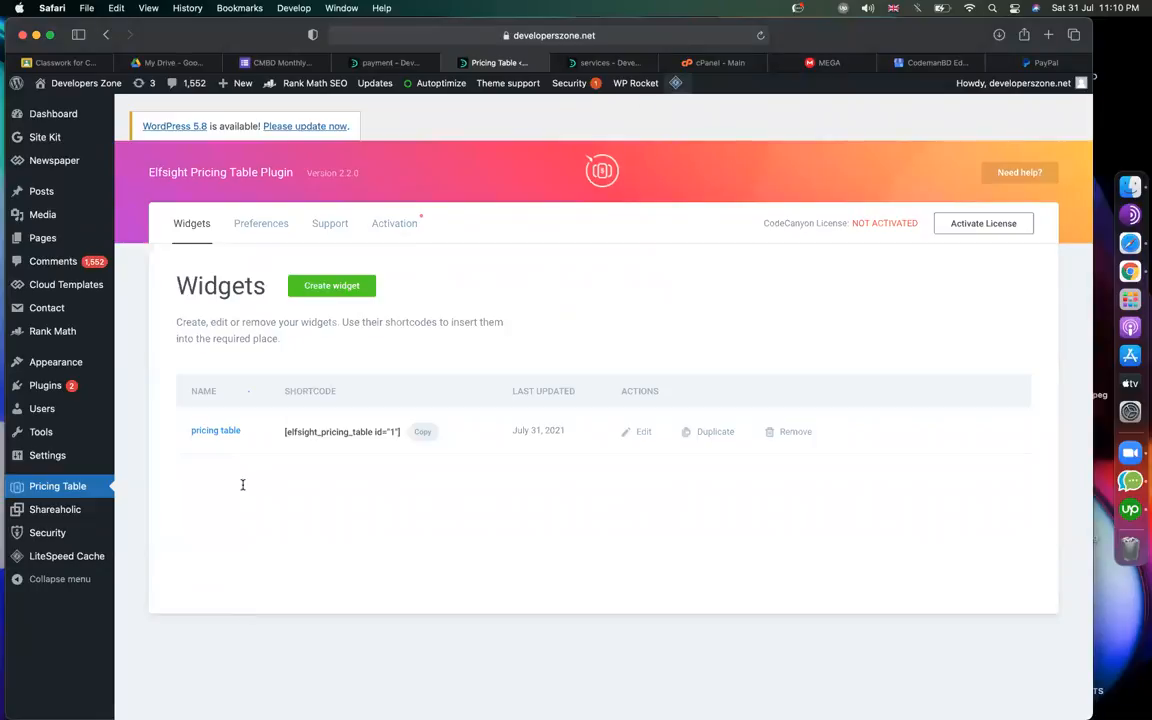
Replace the PayPal Payment Subject with 'web service payment', then bring up the live payment page.
{"action": "mouse_move", "coordinate": [47, 458]}
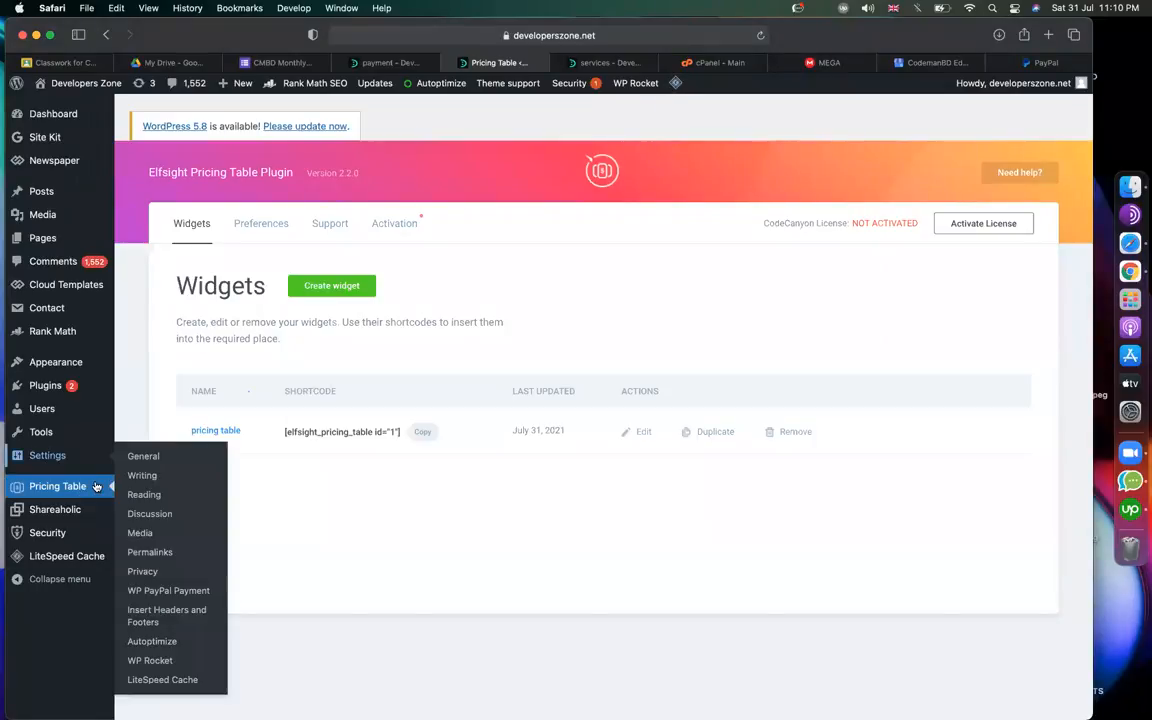
{"action": "left_click", "coordinate": [155, 533]}
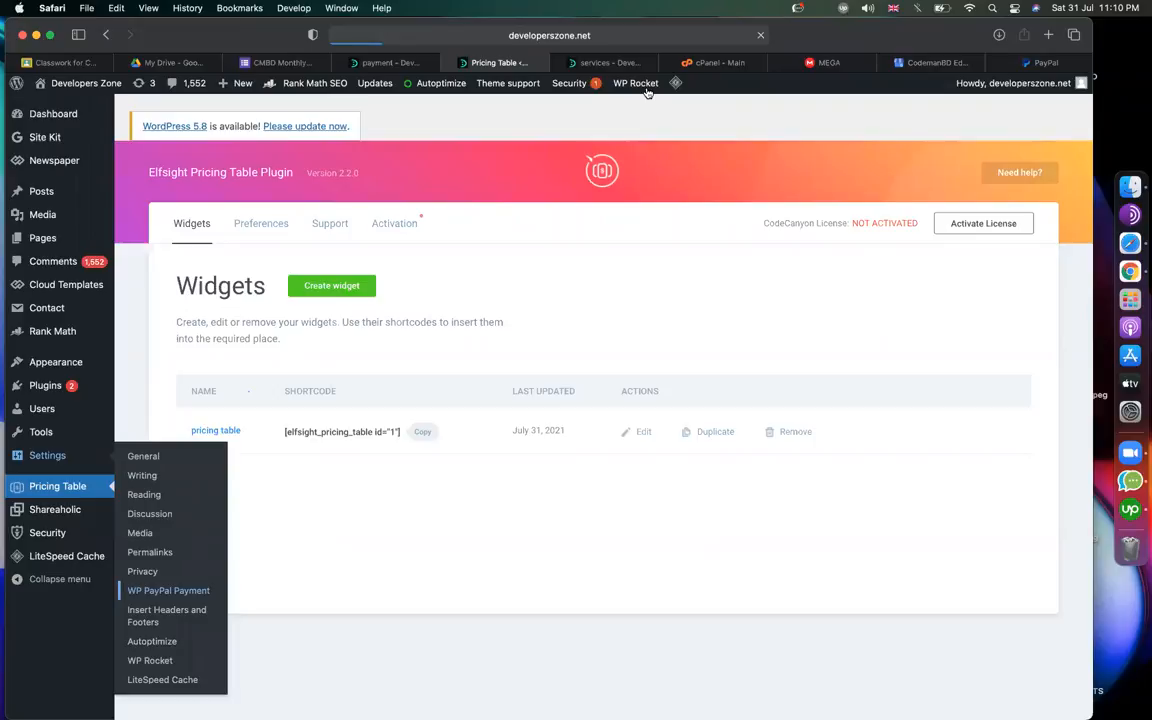
{"action": "left_click", "coordinate": [385, 62]}
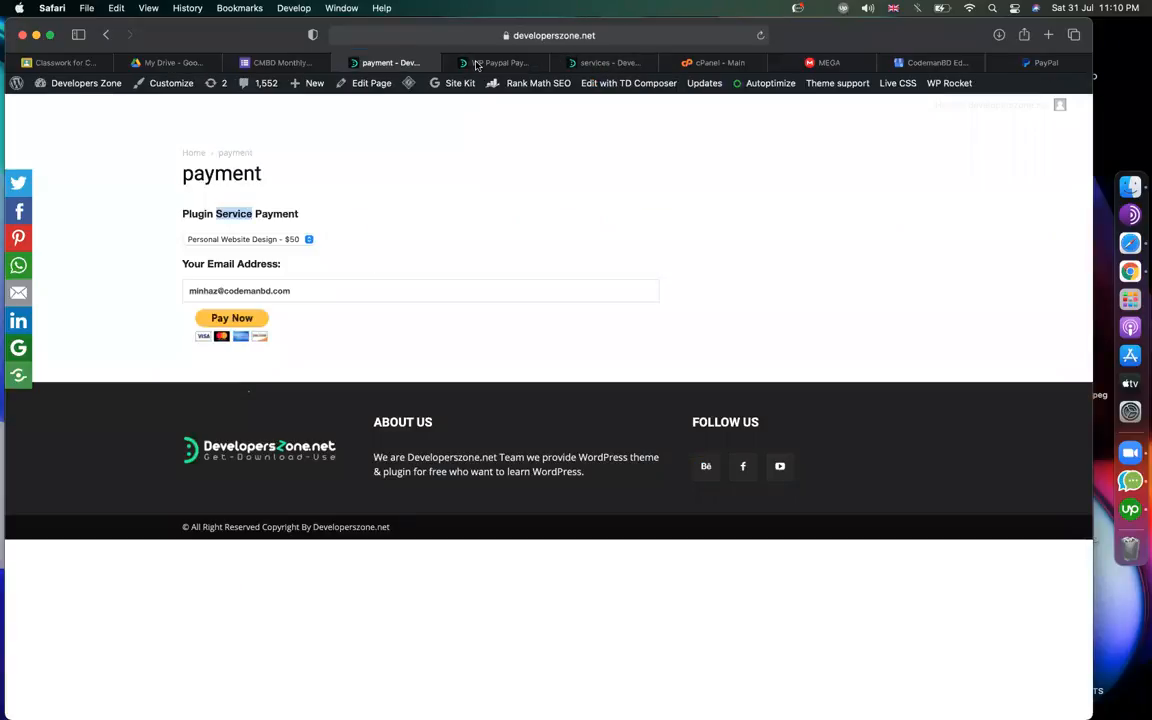
{"action": "left_click", "coordinate": [495, 62]}
{"action": "scroll", "coordinate": [511, 403], "scroll_direction": "down", "scroll_amount": 6}
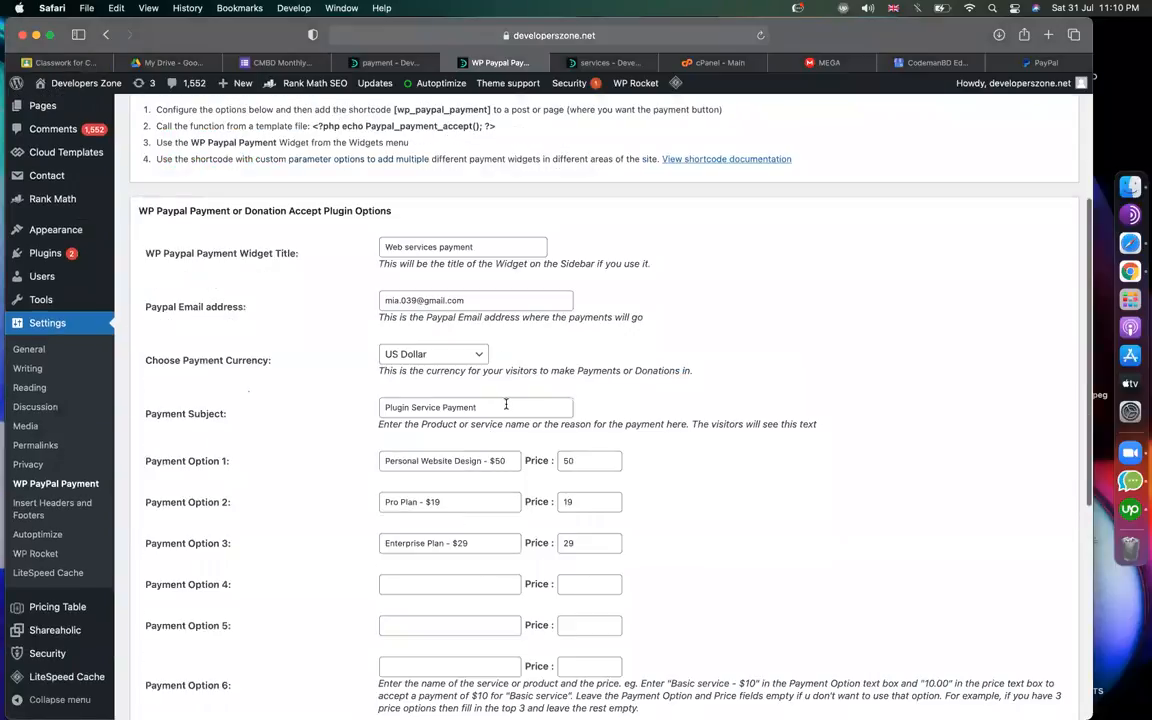
{"action": "left_click_drag", "start_coordinate": [503, 404], "coordinate": [380, 403]}
{"action": "type", "text": "web service paymen"}
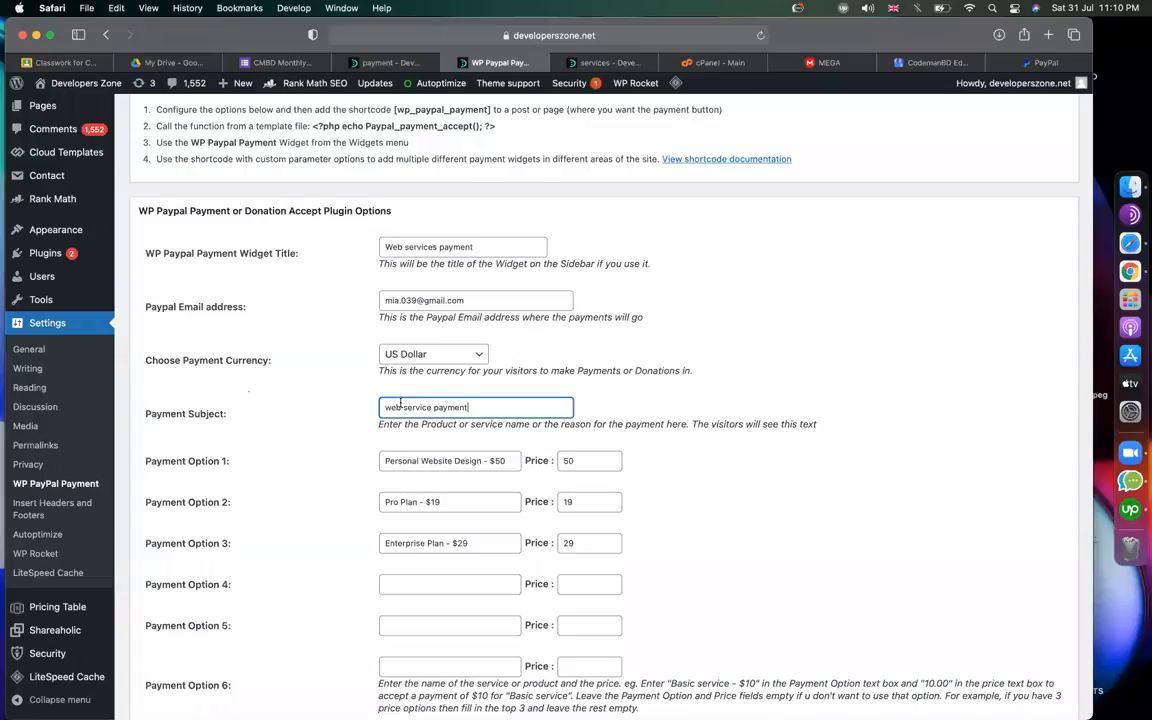
{"action": "scroll", "coordinate": [420, 366], "scroll_direction": "down", "scroll_amount": 5}
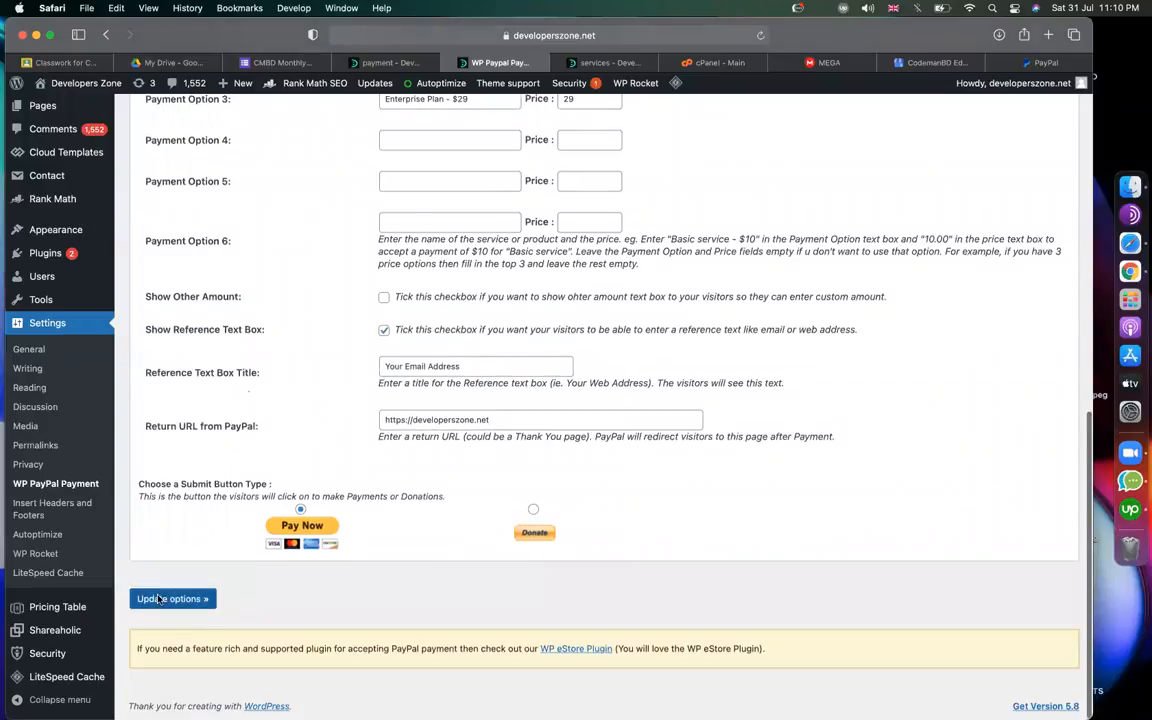
{"action": "left_click", "coordinate": [365, 62]}
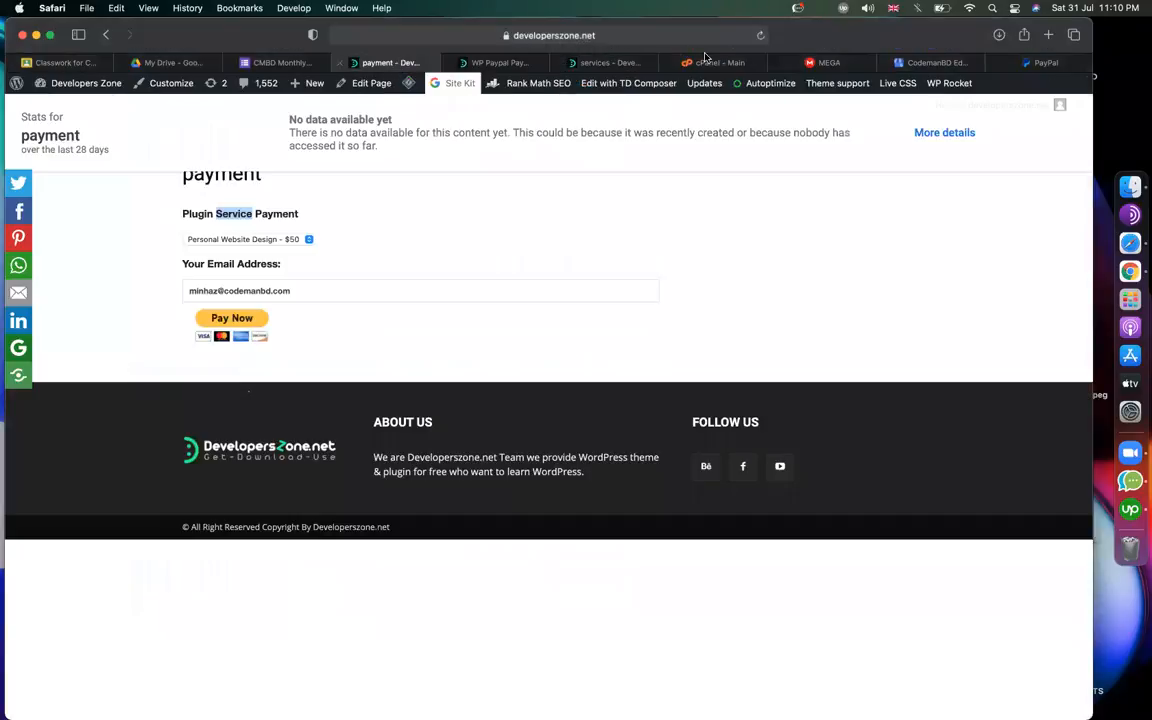
Reload the live payment page in its tab.
{"action": "left_click", "coordinate": [760, 35]}
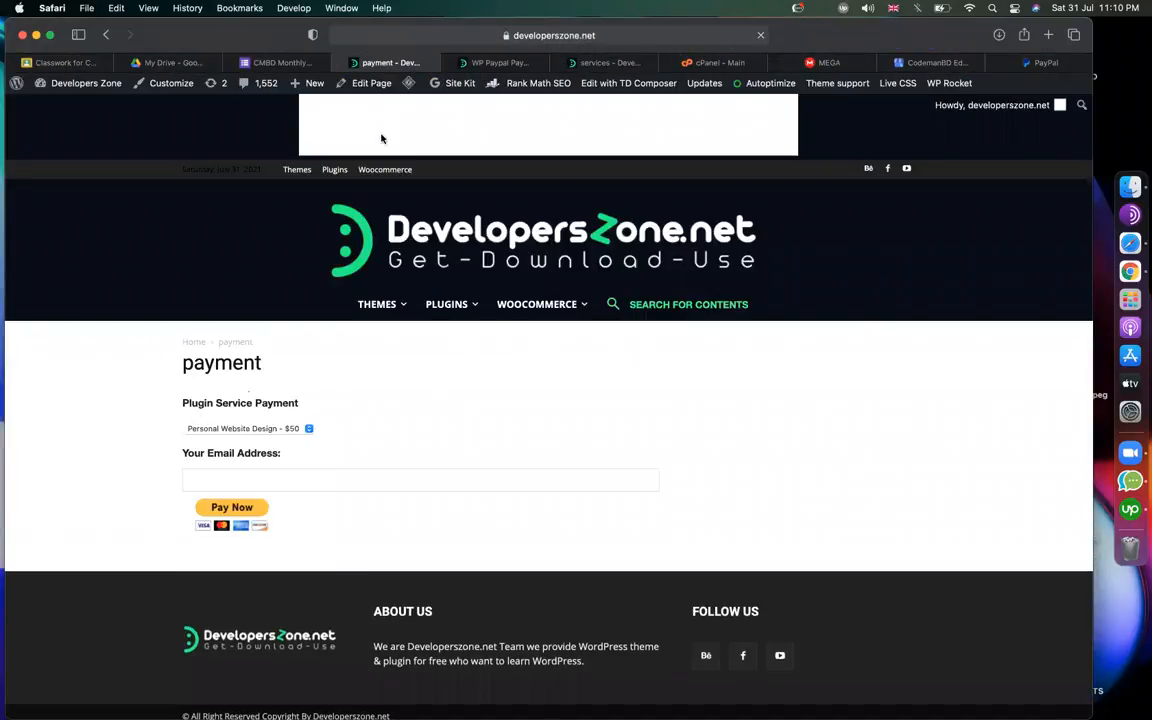
{"action": "left_click", "coordinate": [692, 38]}
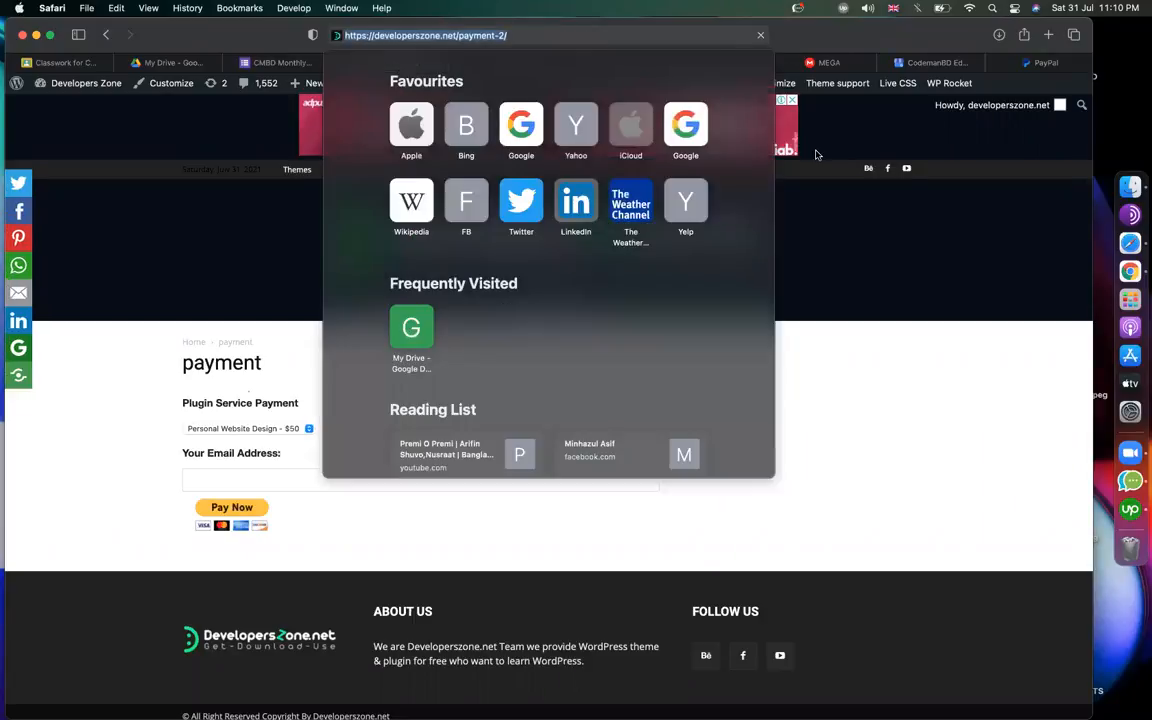
{"action": "key", "text": "Return"}
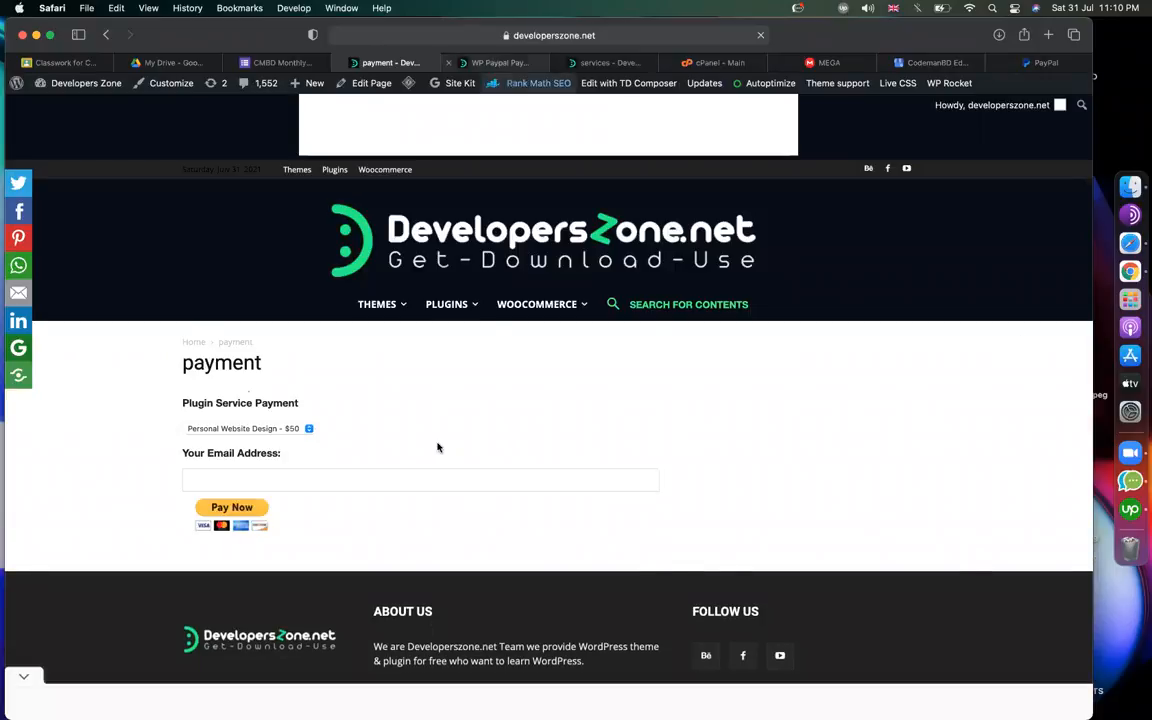
{"action": "key", "text": "ctrl+Tab"}
{"action": "scroll", "coordinate": [437, 443], "scroll_direction": "down", "scroll_amount": 5}
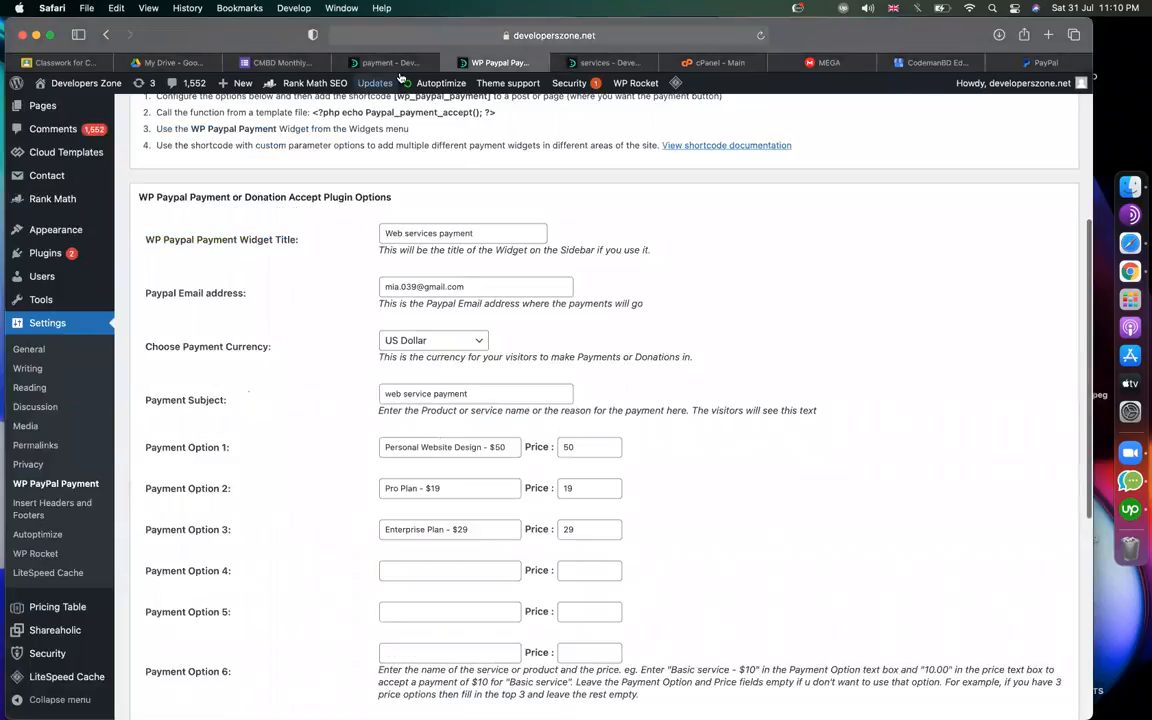
{"action": "left_click", "coordinate": [388, 62]}
Check the payment plan dropdown's three options, keeping Personal Website Design - $50 selected.
{"action": "left_click", "coordinate": [255, 429]}
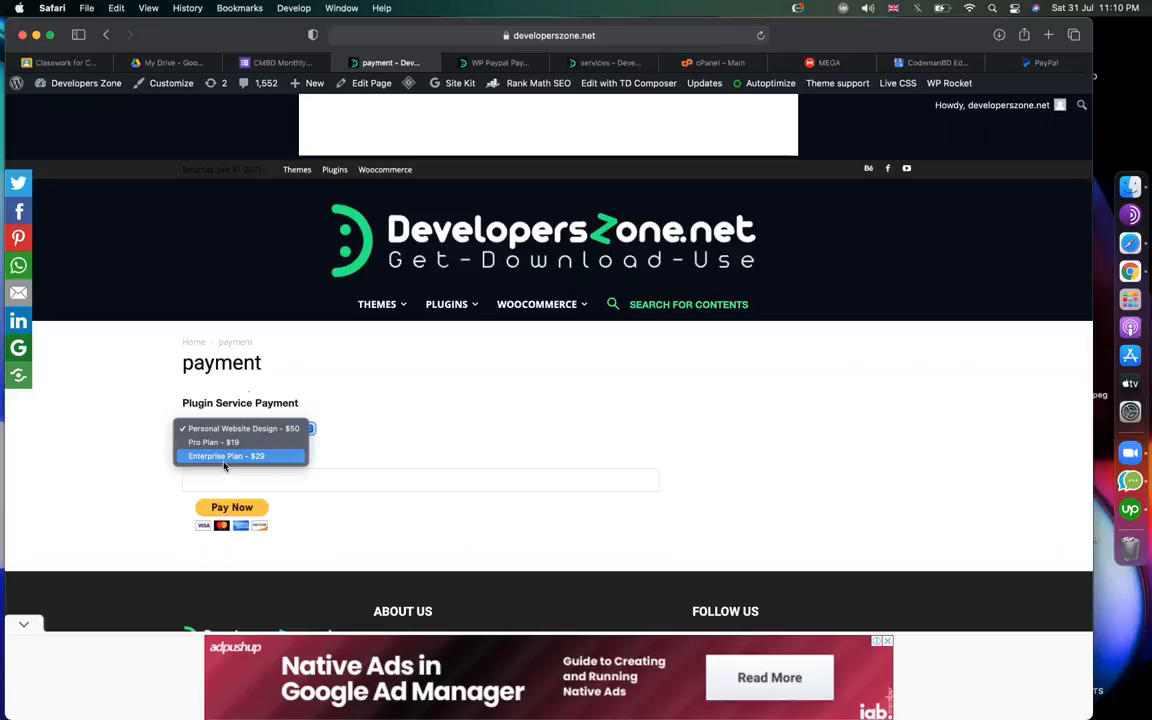
{"action": "left_click", "coordinate": [427, 440]}
{"action": "left_click", "coordinate": [304, 429]}
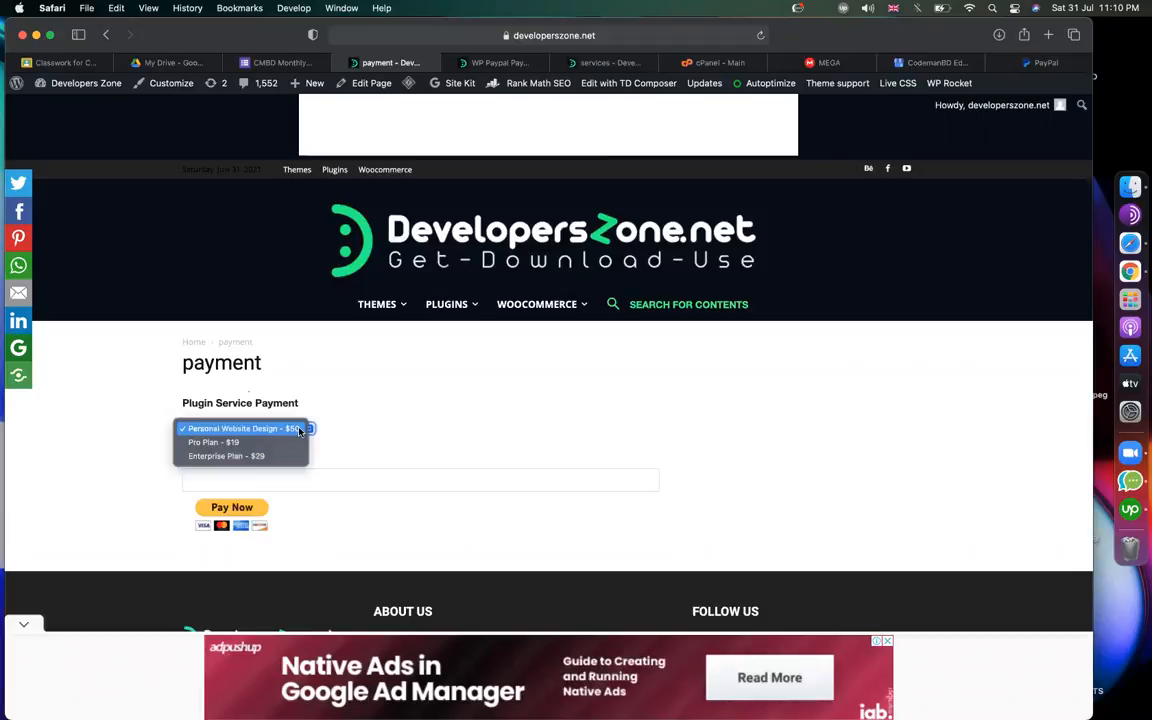
{"action": "left_click", "coordinate": [248, 441]}
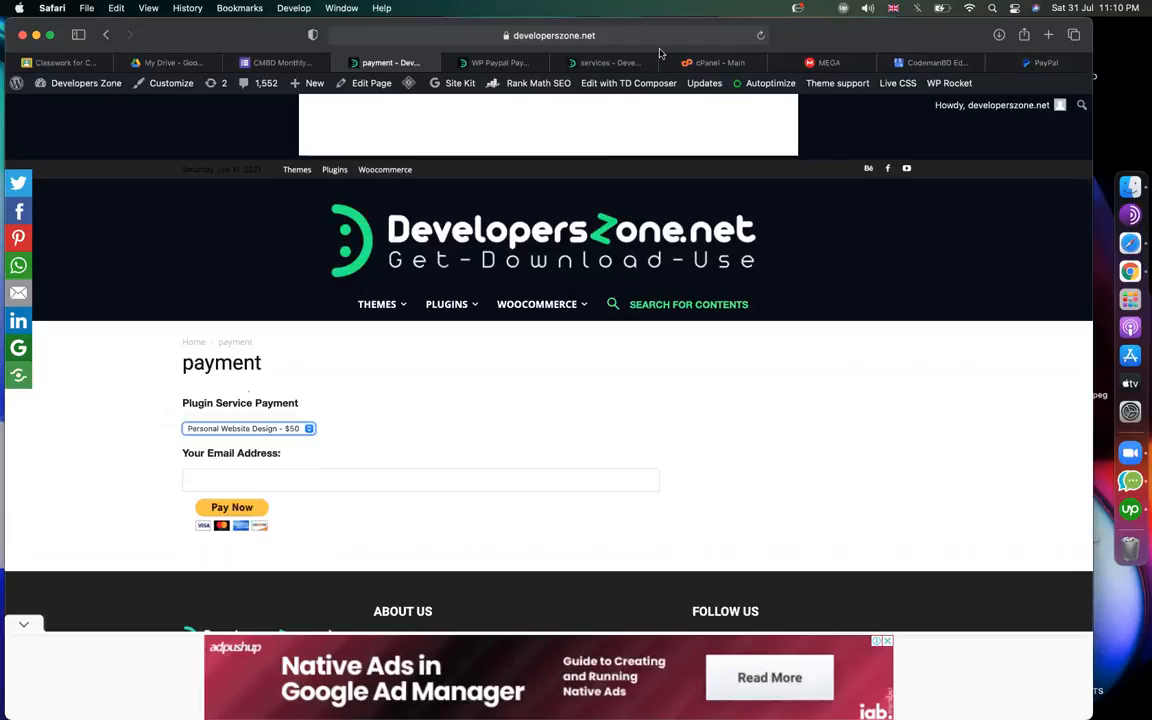
{"action": "left_click", "coordinate": [490, 62]}
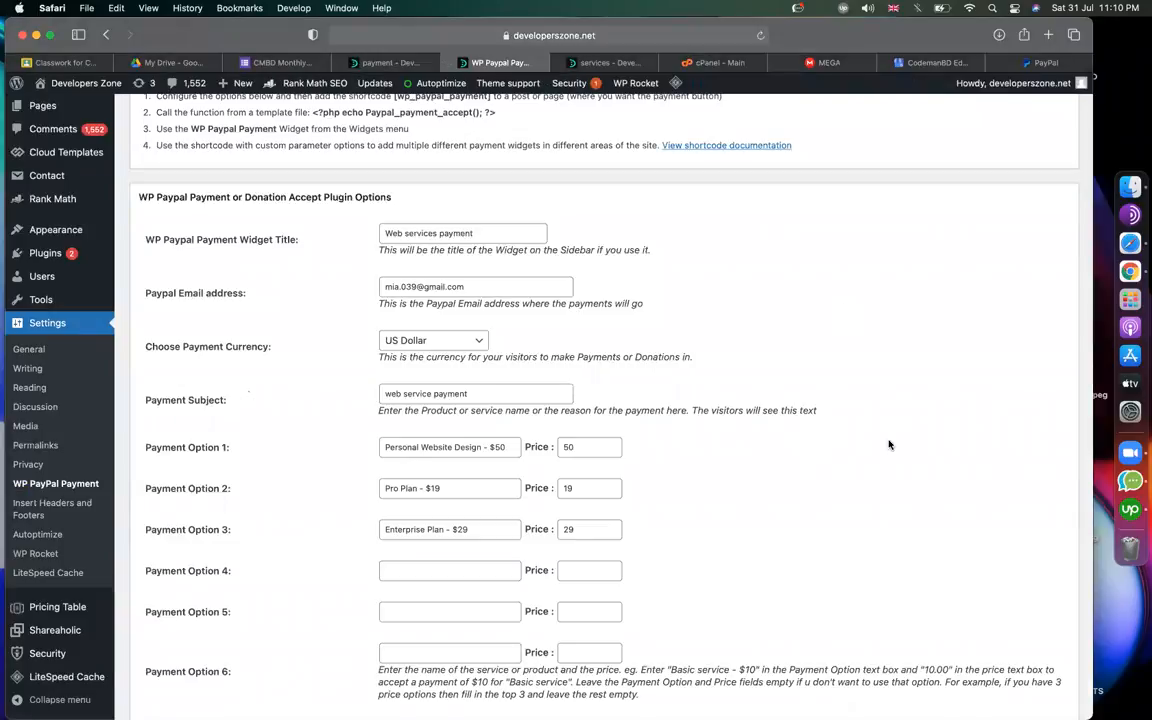
Review the Payment Option entries: Personal Website Design - $50, Pro Plan - $19, Enterprise Plan - $29.
{"action": "scroll", "coordinate": [519, 368], "scroll_direction": "down", "scroll_amount": 3}
{"action": "left_click_drag", "start_coordinate": [460, 338], "coordinate": [335, 337]}
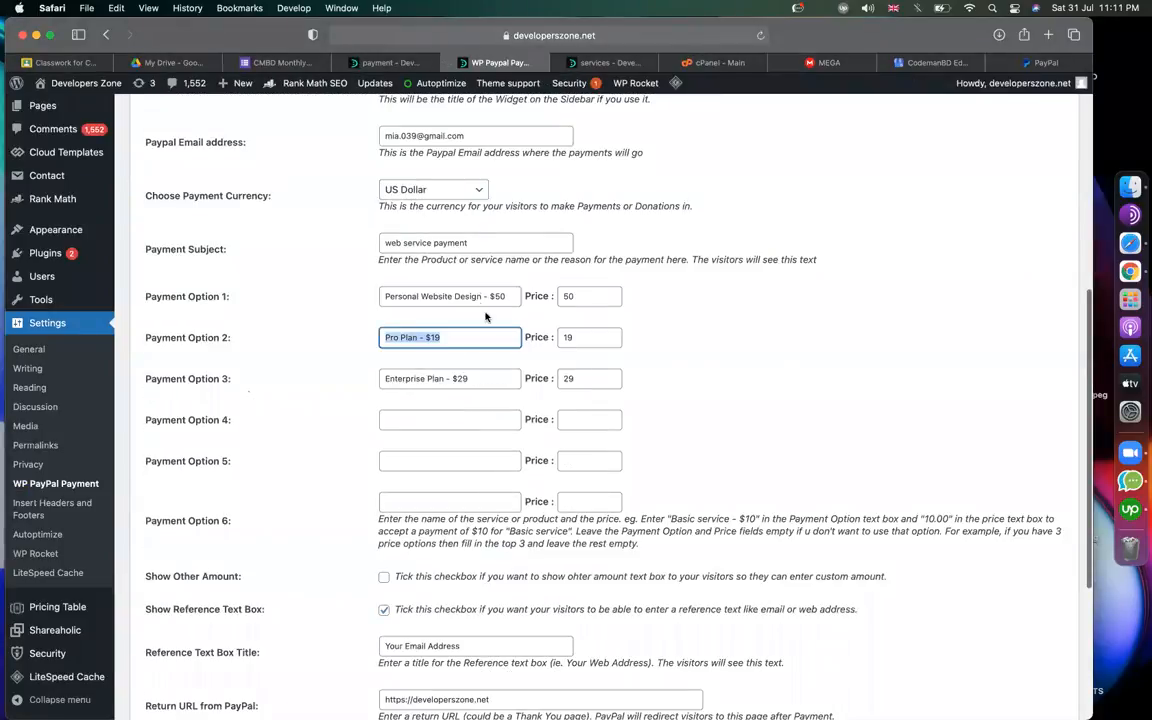
{"action": "triple_click", "coordinate": [477, 296]}
{"action": "triple_click", "coordinate": [463, 338]}
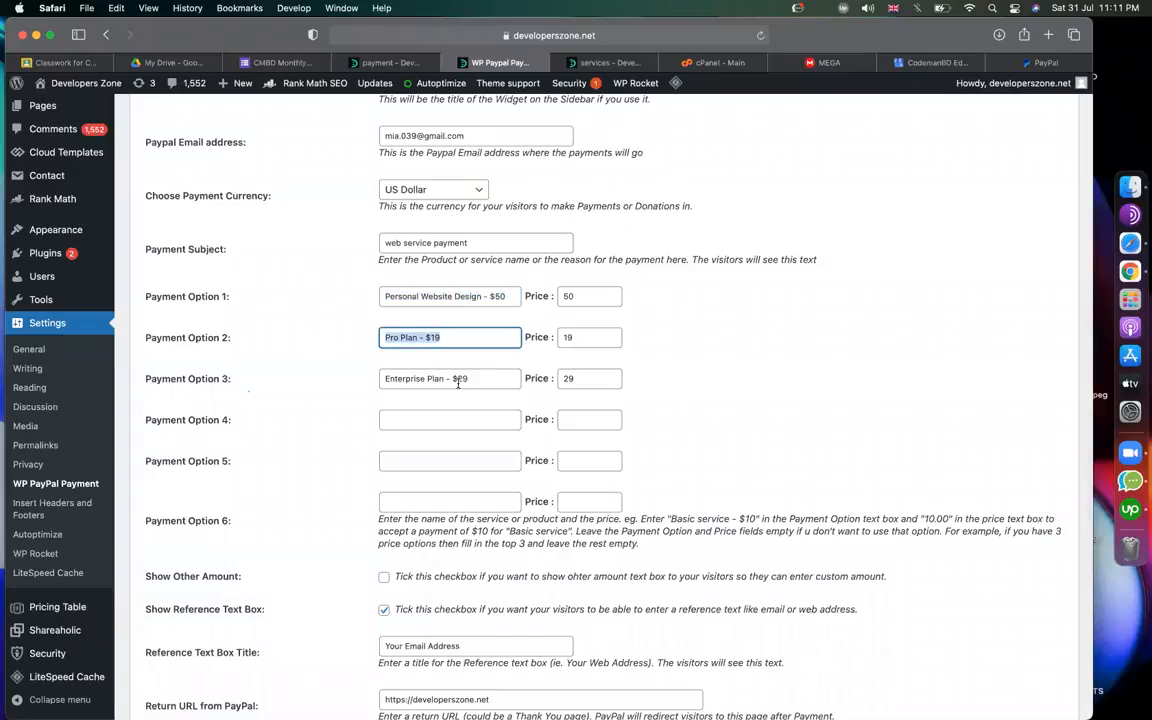
{"action": "triple_click", "coordinate": [459, 379]}
{"action": "left_click", "coordinate": [749, 427]}
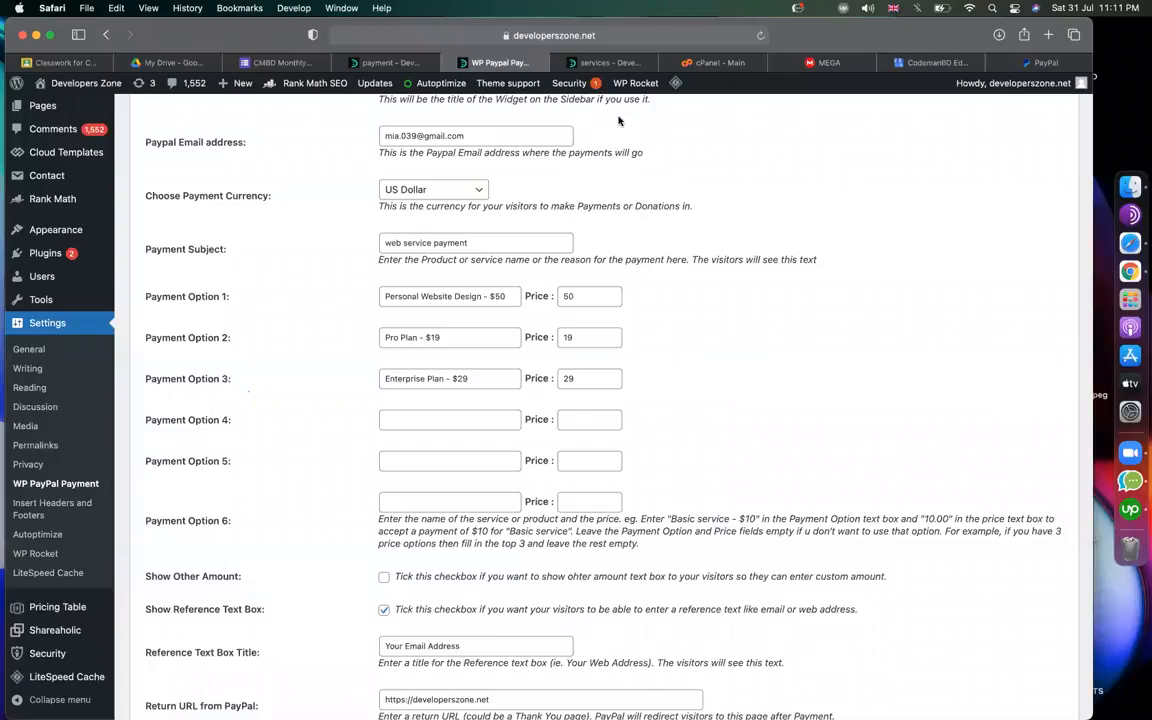
{"action": "mouse_move", "coordinate": [601, 67]}
{"action": "scroll", "coordinate": [784, 214], "scroll_direction": "up", "scroll_amount": 6}
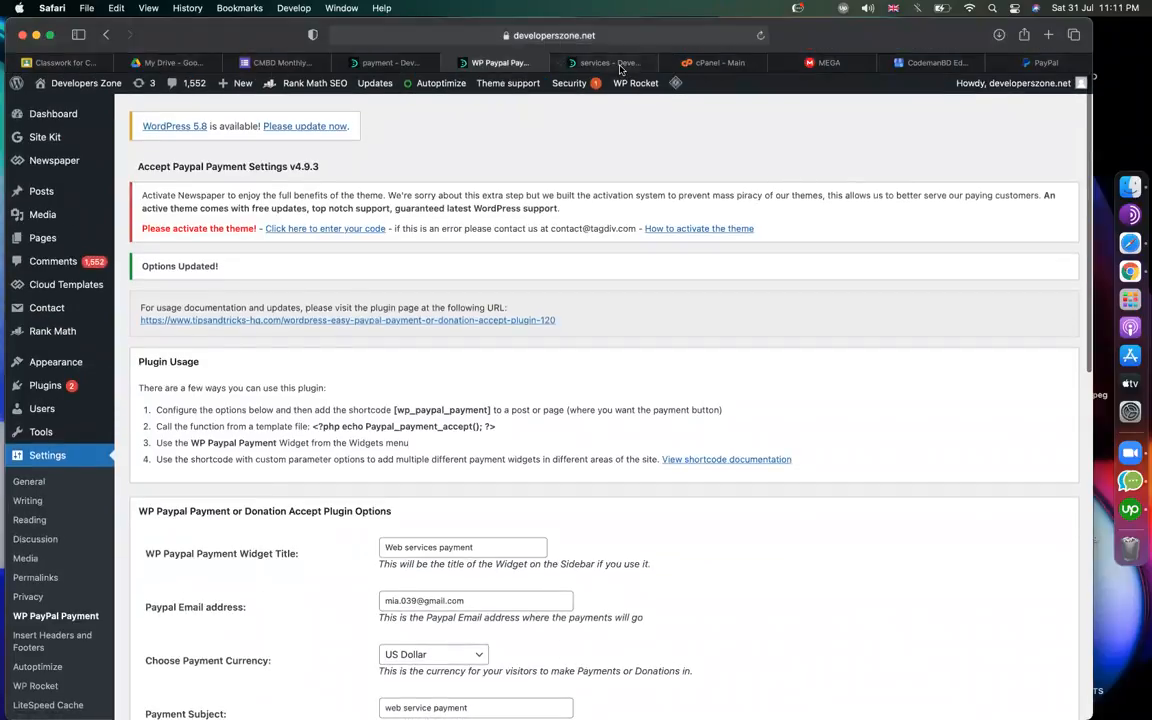
{"action": "left_click", "coordinate": [624, 64]}
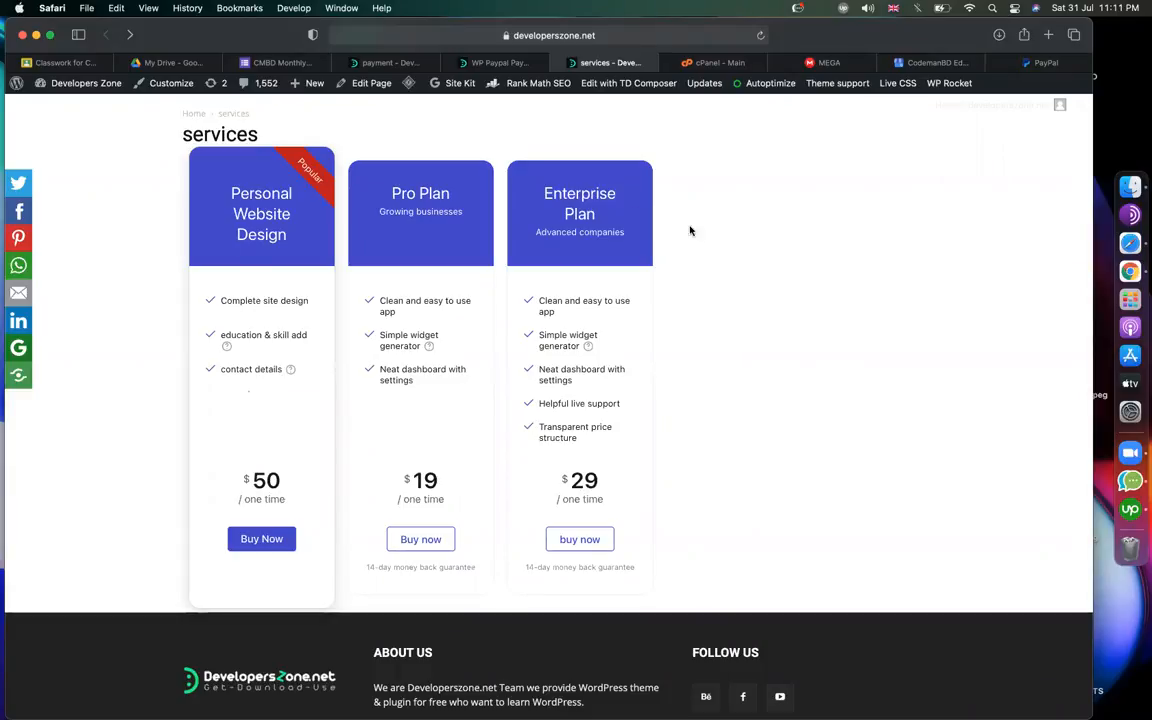
{"action": "scroll", "coordinate": [700, 235], "scroll_direction": "up", "scroll_amount": 1}
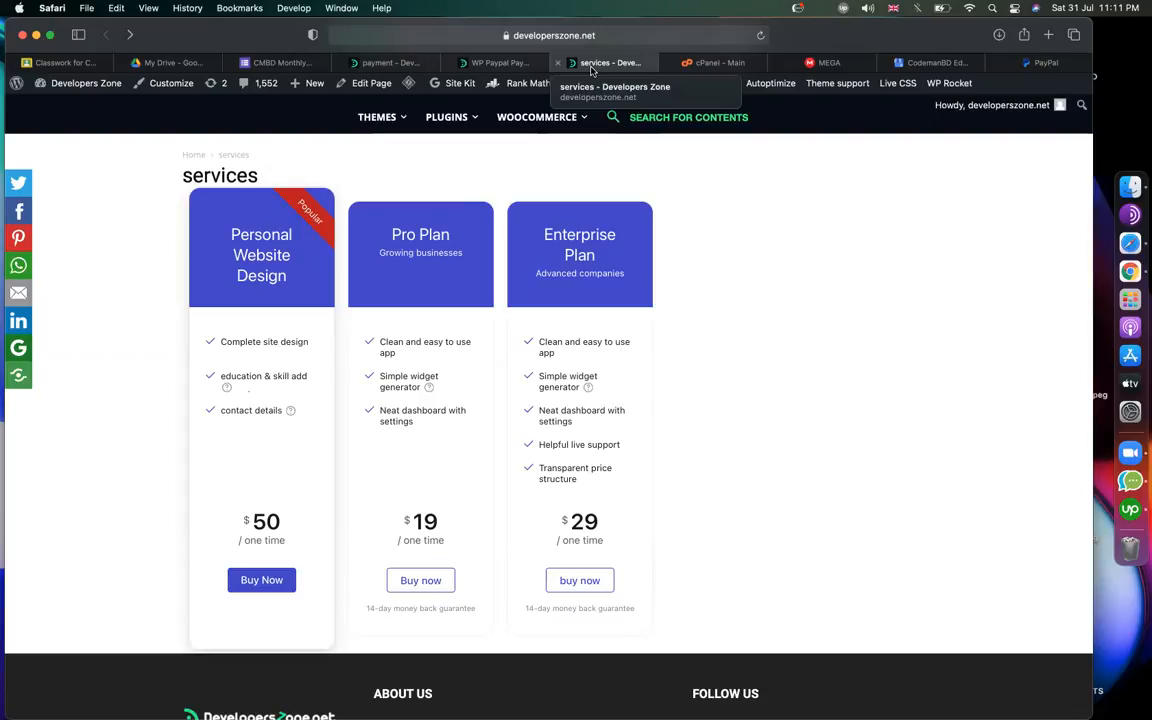
Load codemanbd.com in the cPanel tab.
{"action": "left_click", "coordinate": [729, 65]}
{"action": "left_click", "coordinate": [636, 38]}
{"action": "type", "text": "codemanbd.com"}
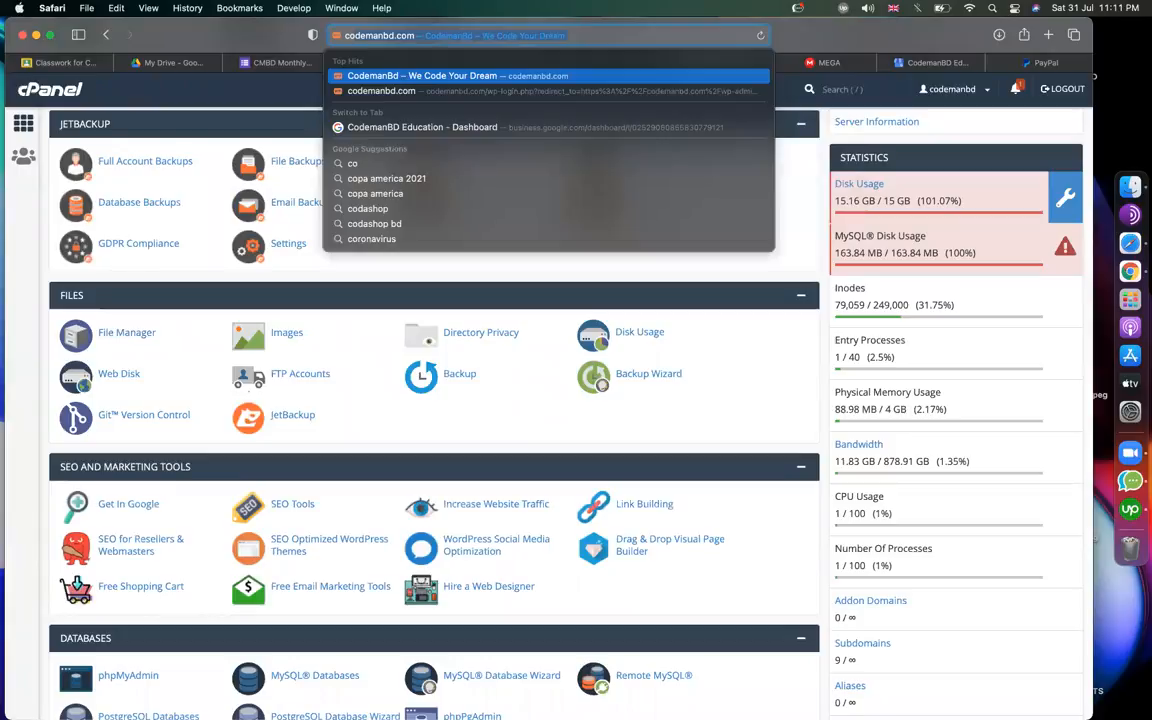
{"action": "key", "text": "Return"}
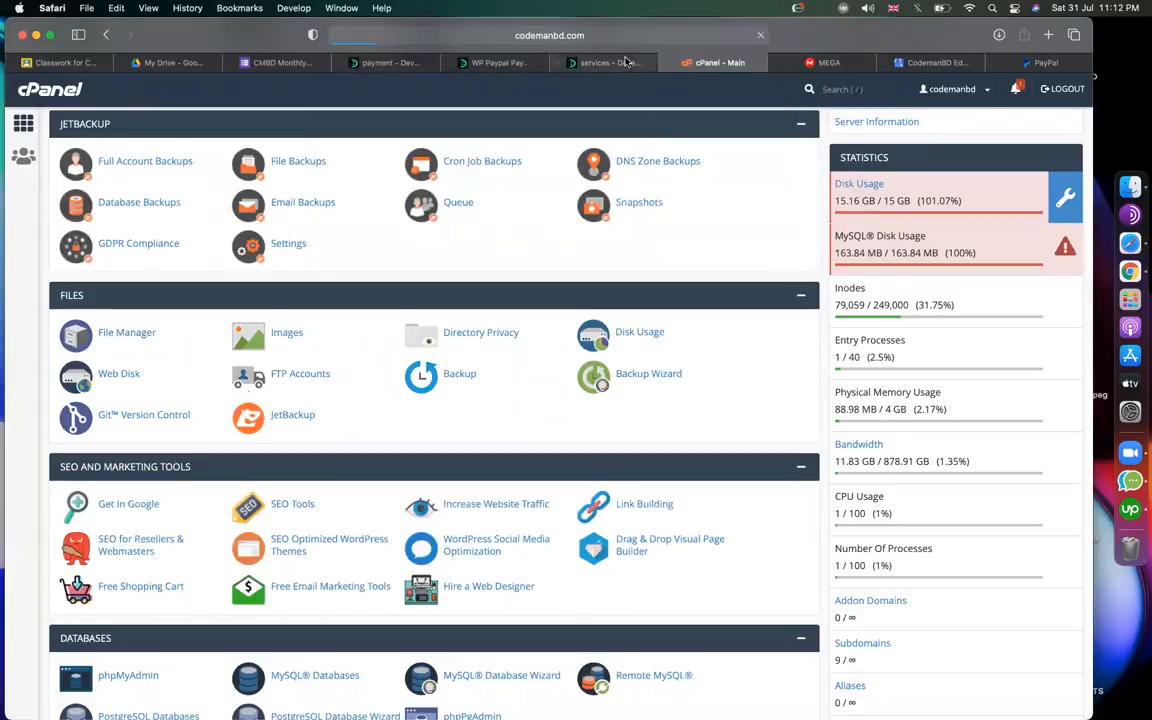
Look over the codemanbd.com homepage and its Courses menu, then return to the services pricing page.
{"action": "left_click", "coordinate": [605, 62]}
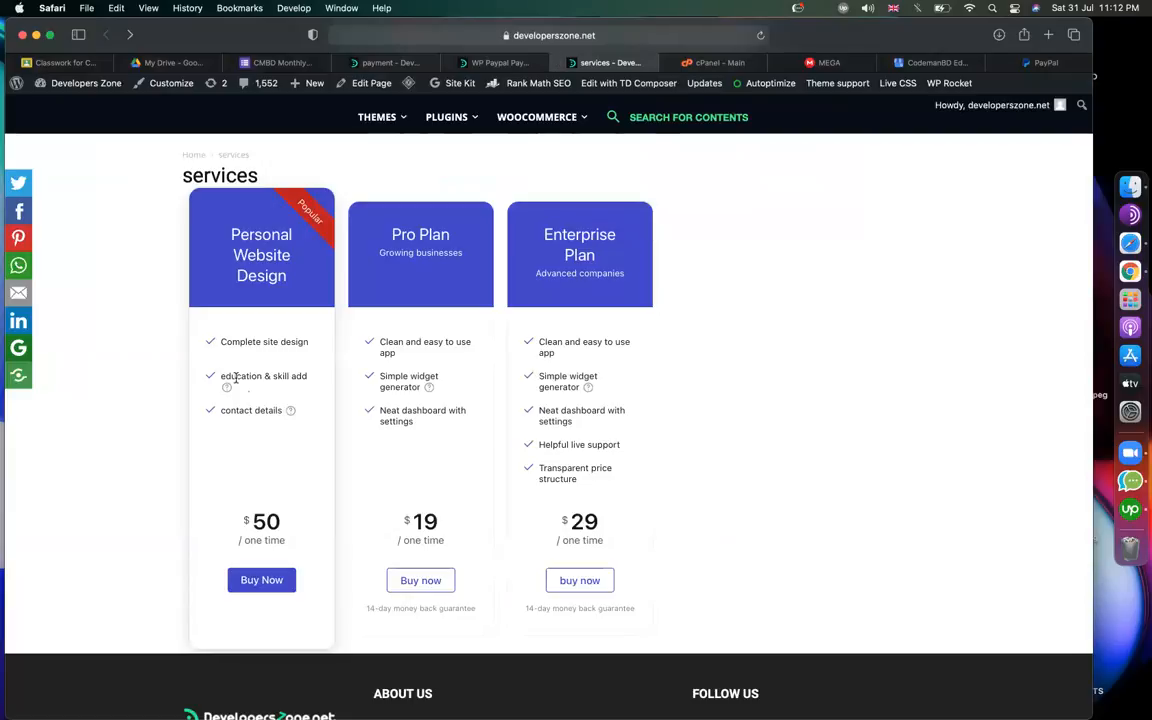
{"action": "left_click", "coordinate": [703, 64]}
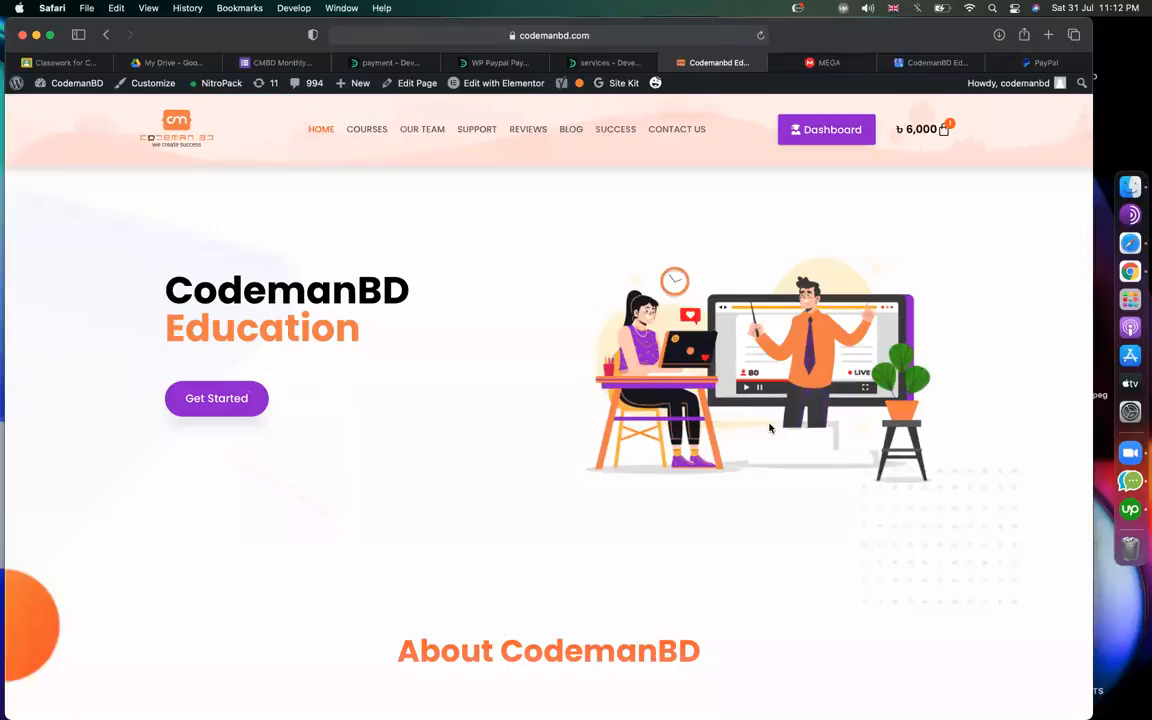
{"action": "scroll", "coordinate": [526, 439], "scroll_direction": "down", "scroll_amount": 3}
{"action": "scroll", "coordinate": [526, 439], "scroll_direction": "up", "scroll_amount": 3}
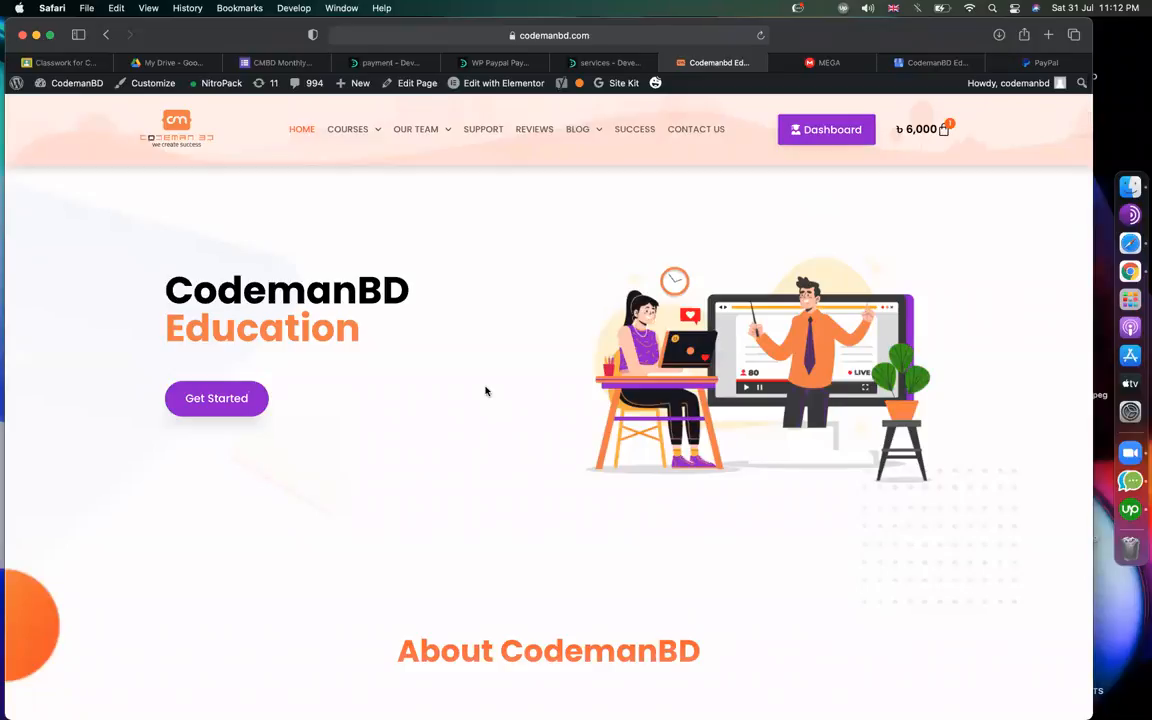
{"action": "scroll", "coordinate": [485, 391], "scroll_direction": "down", "scroll_amount": 10}
{"action": "scroll", "coordinate": [470, 327], "scroll_direction": "up", "scroll_amount": 10}
{"action": "mouse_move", "coordinate": [350, 136]}
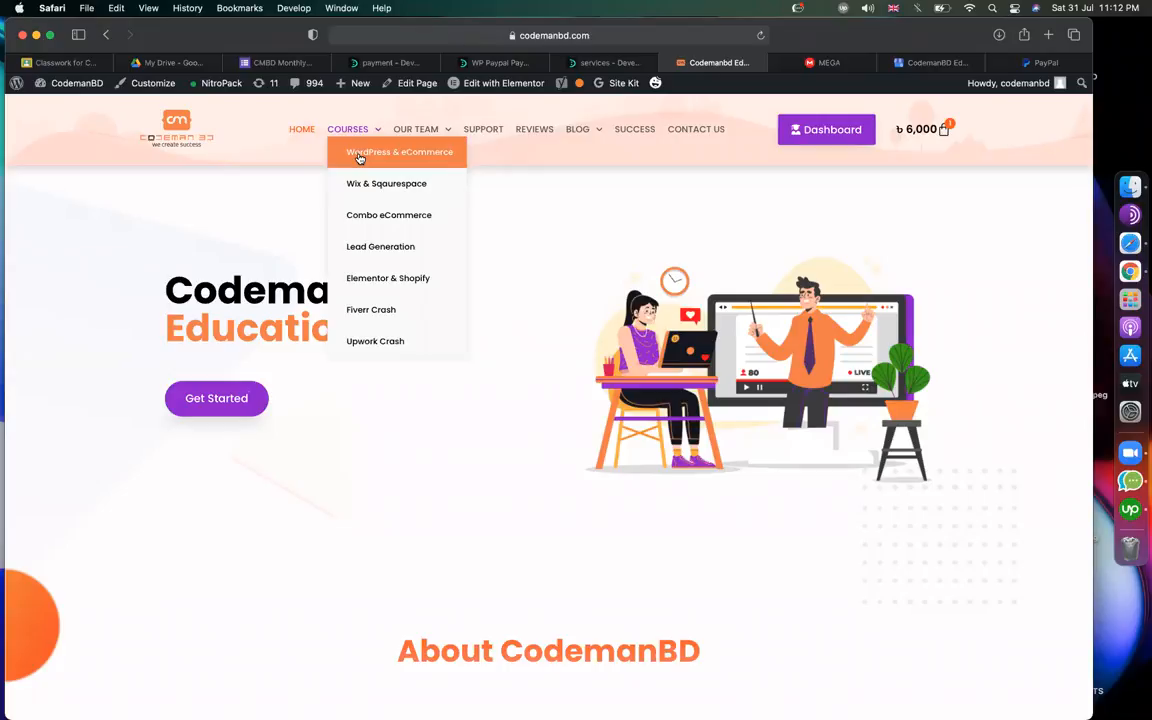
{"action": "left_click", "coordinate": [593, 62]}
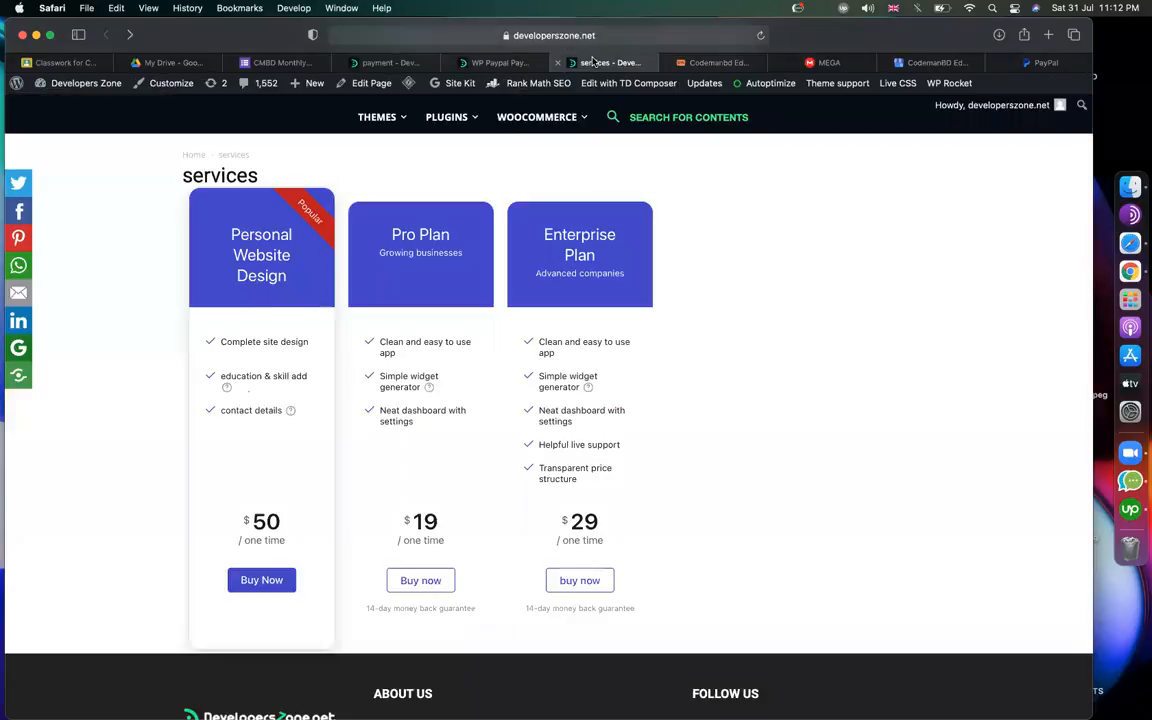
{"action": "left_click", "coordinate": [500, 62]}
{"action": "left_click", "coordinate": [385, 62]}
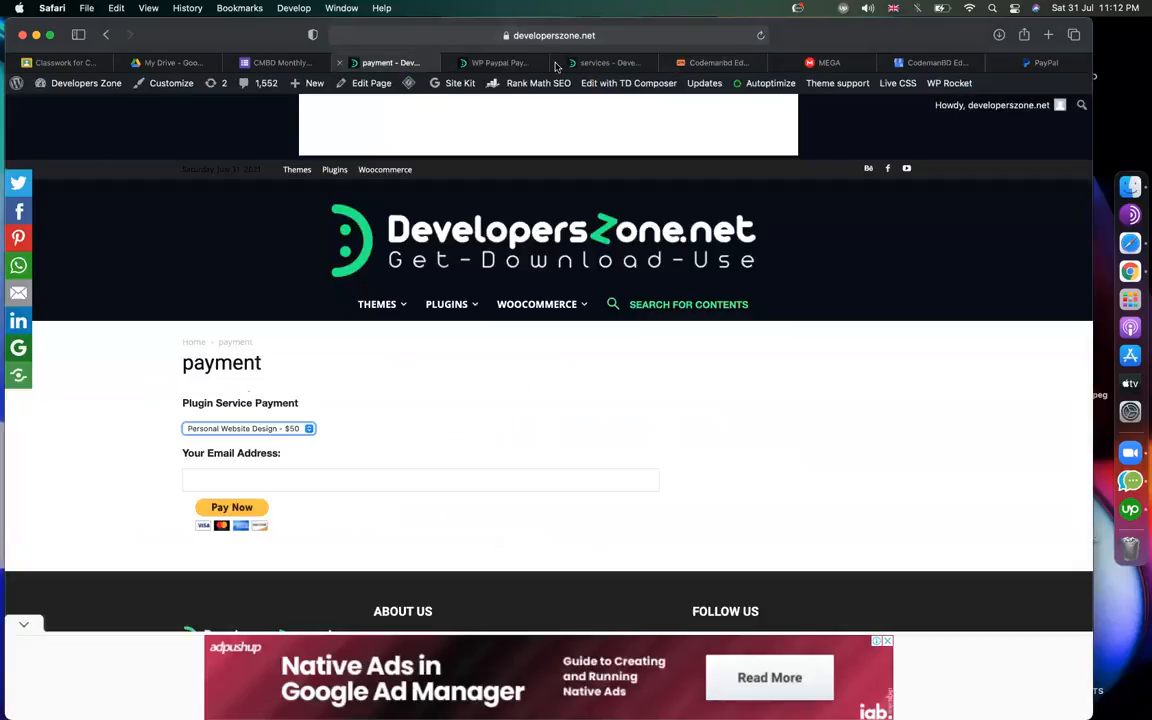
{"action": "left_click", "coordinate": [510, 62]}
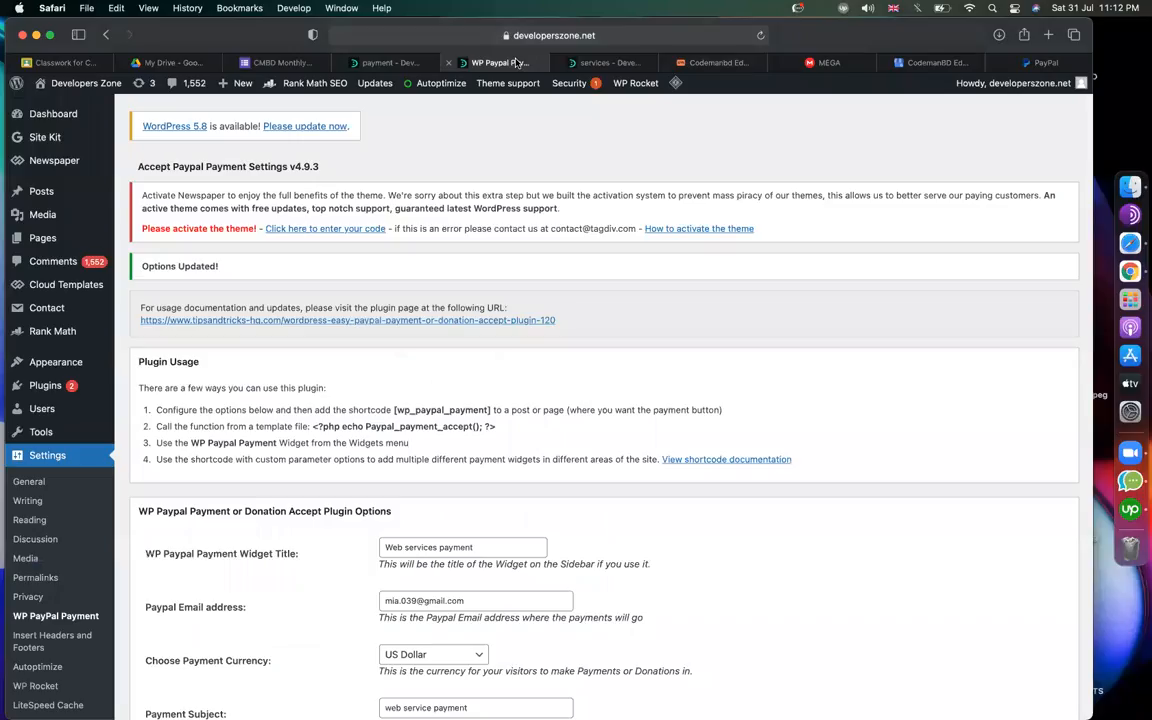
{"action": "left_click", "coordinate": [592, 63]}
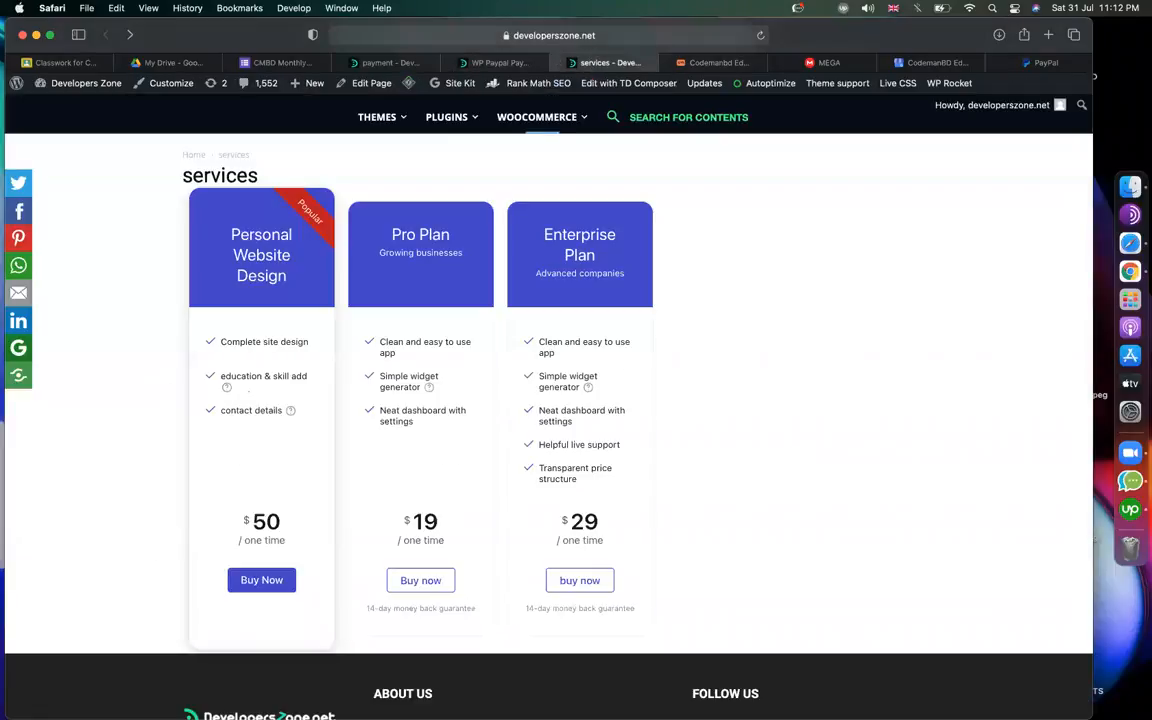